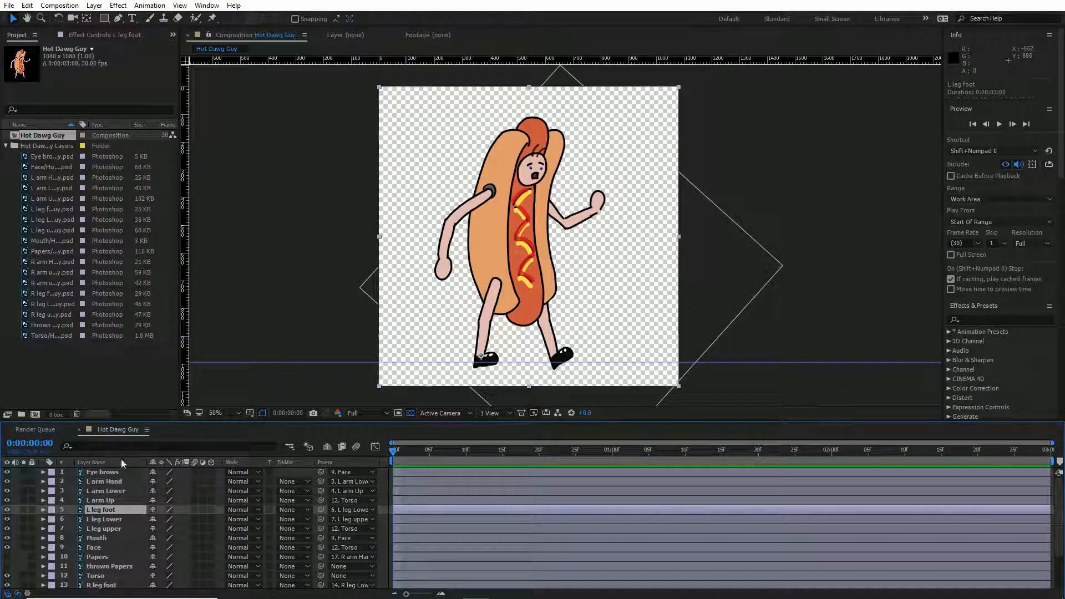
Try rotating the L arm Lower layer to test its joint, and undo the rotation.
{"action": "scroll", "coordinate": [114, 527], "scroll_direction": "down", "scroll_amount": 3}
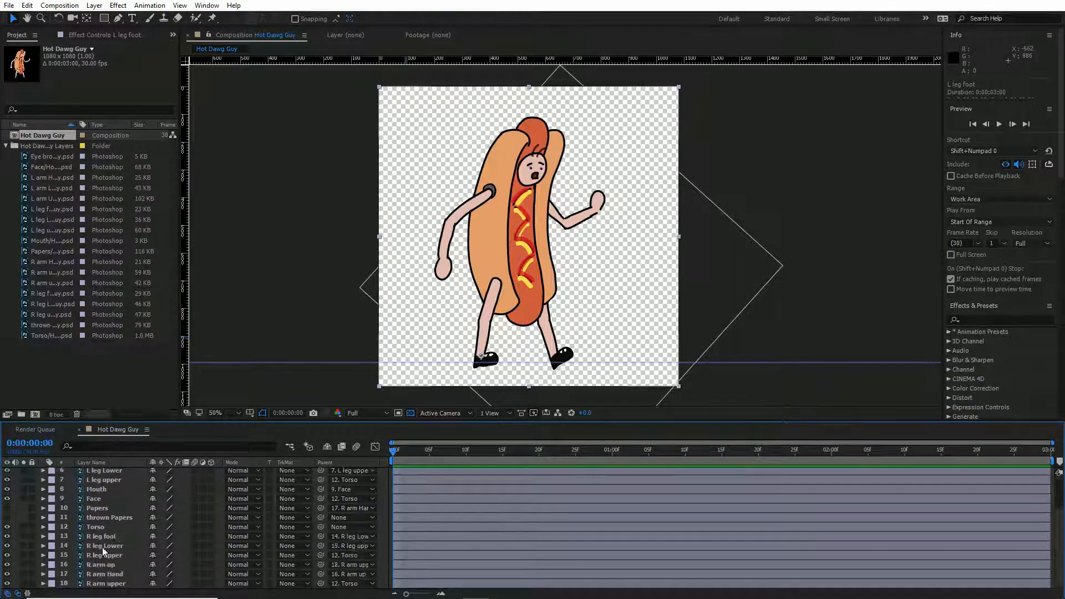
{"action": "scroll", "coordinate": [106, 534], "scroll_direction": "up", "scroll_amount": 3}
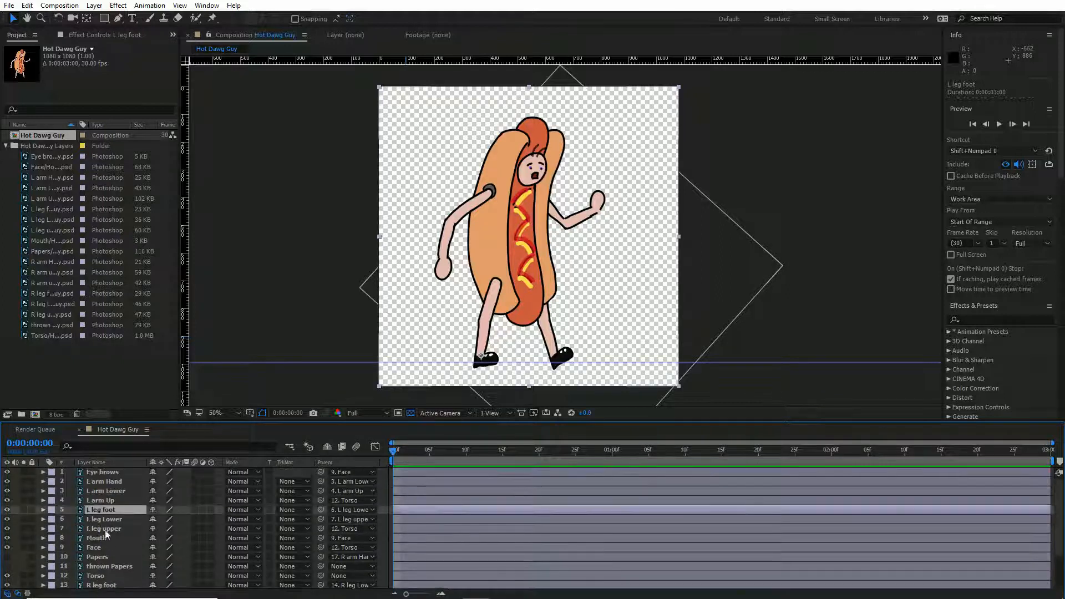
{"action": "left_click", "coordinate": [123, 491]}
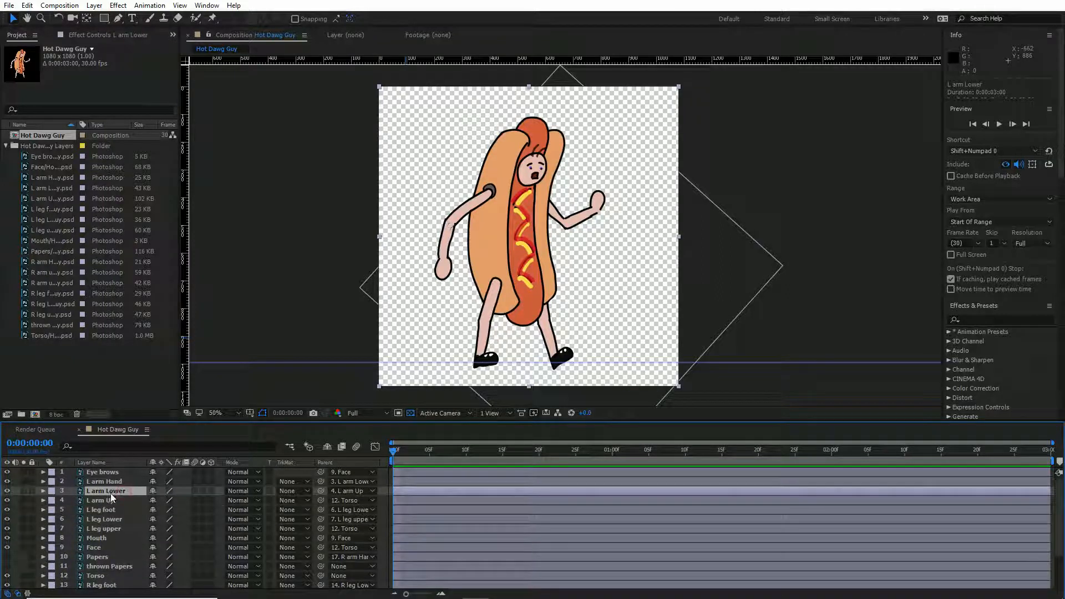
{"action": "key", "text": "r"}
{"action": "left_click_drag", "start_coordinate": [166, 501], "coordinate": [178, 501]}
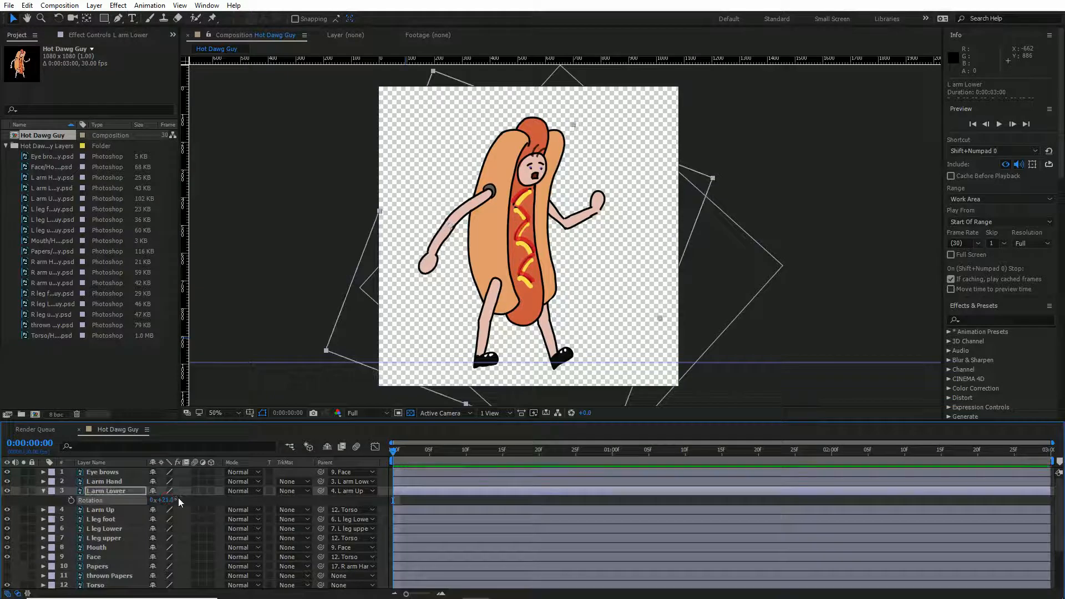
{"action": "key", "text": "ctrl+z"}
Rotate the L leg Lower layer to 20° so the left leg extends backwards.
{"action": "left_click", "coordinate": [122, 528]}
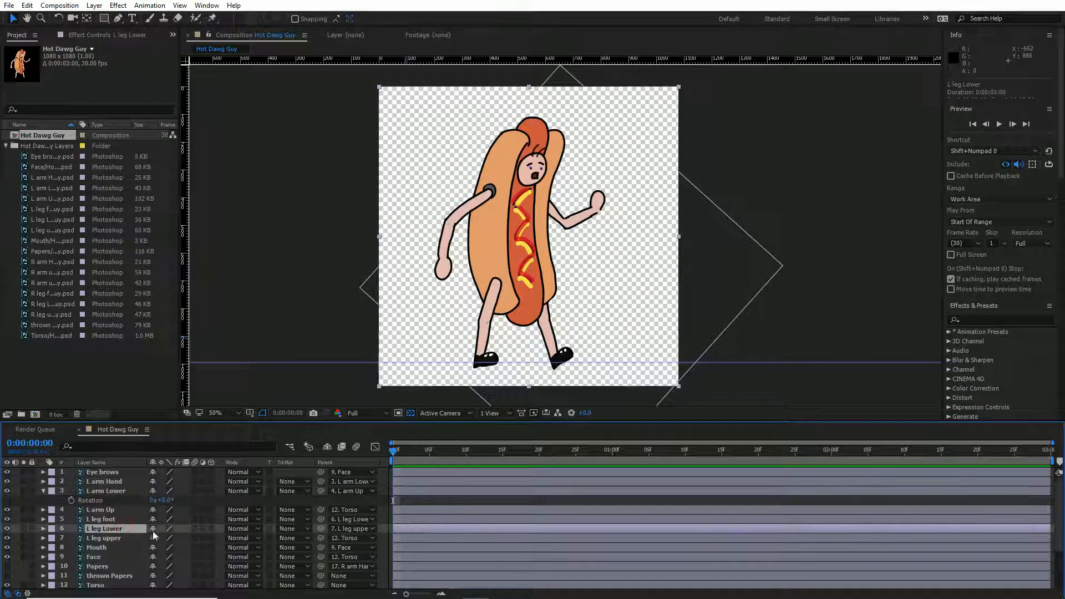
{"action": "key", "text": "r"}
{"action": "left_click_drag", "start_coordinate": [166, 538], "coordinate": [178, 539]}
Bend the right leg by rotating R leg upper to -36° and R leg Lower to 69°.
{"action": "scroll", "coordinate": [126, 537], "scroll_direction": "down", "scroll_amount": 3}
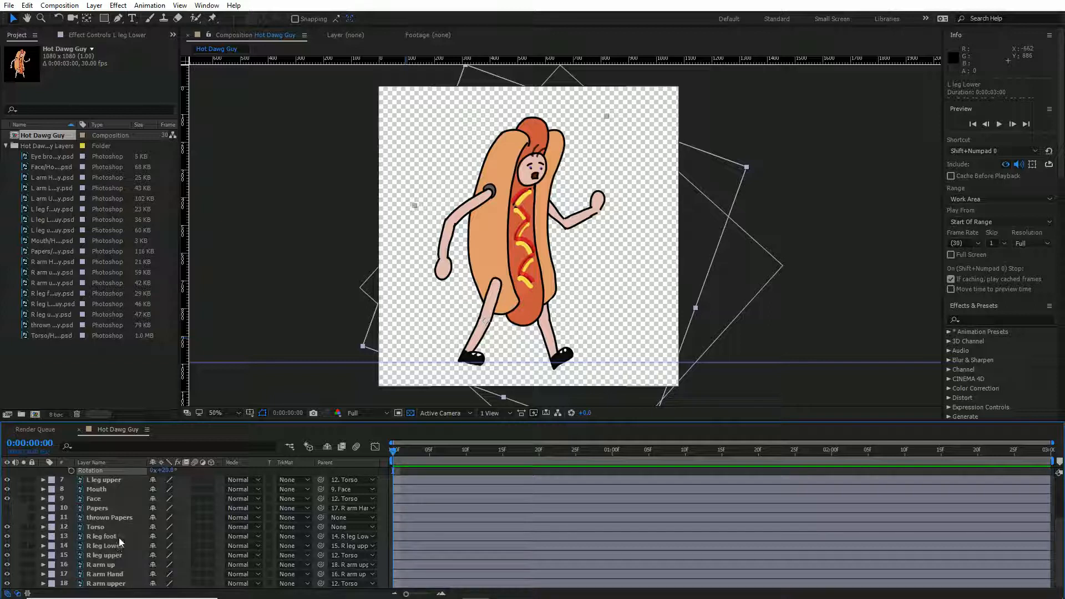
{"action": "left_click", "coordinate": [118, 556]}
{"action": "key", "text": "r"}
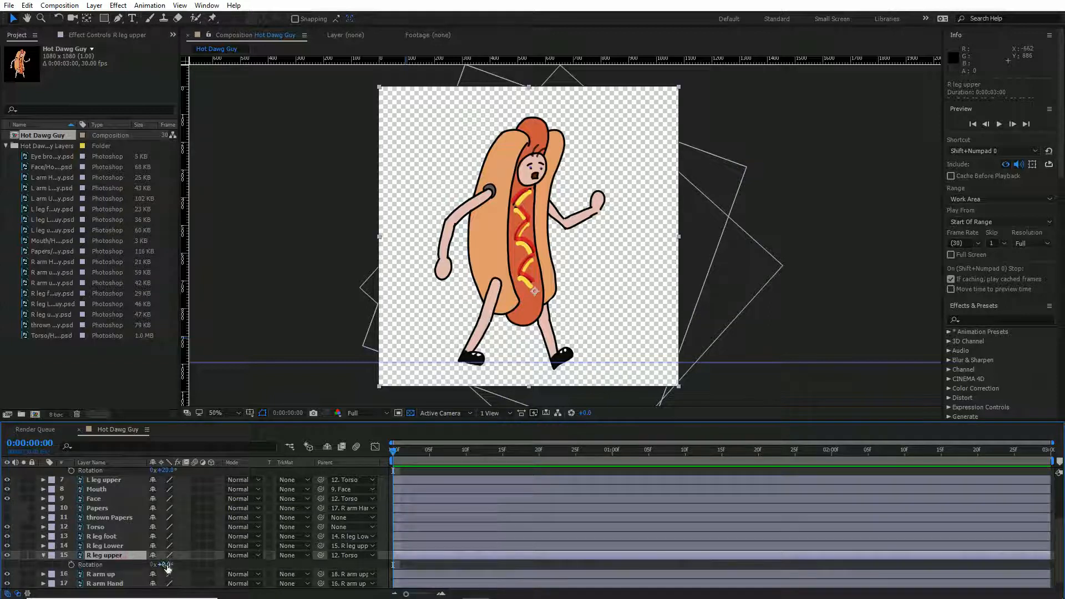
{"action": "left_click_drag", "start_coordinate": [164, 564], "coordinate": [216, 568]}
{"action": "left_click", "coordinate": [111, 546]}
{"action": "key", "text": "r"}
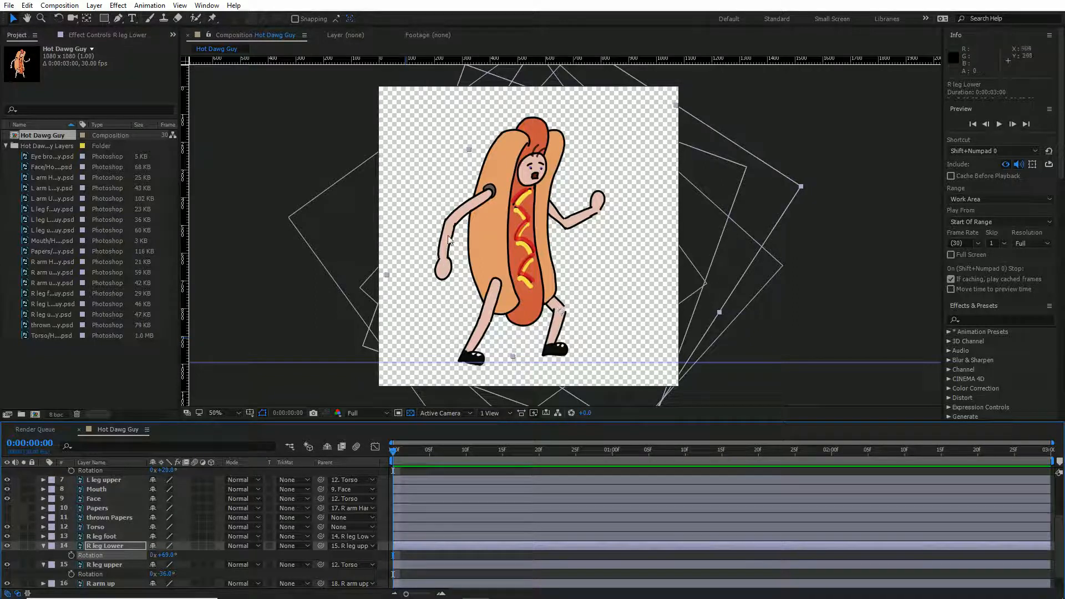
Show the Torso layer's Position property and set the composition's duration to 0:00:02:00.
{"action": "left_click", "coordinate": [116, 528]}
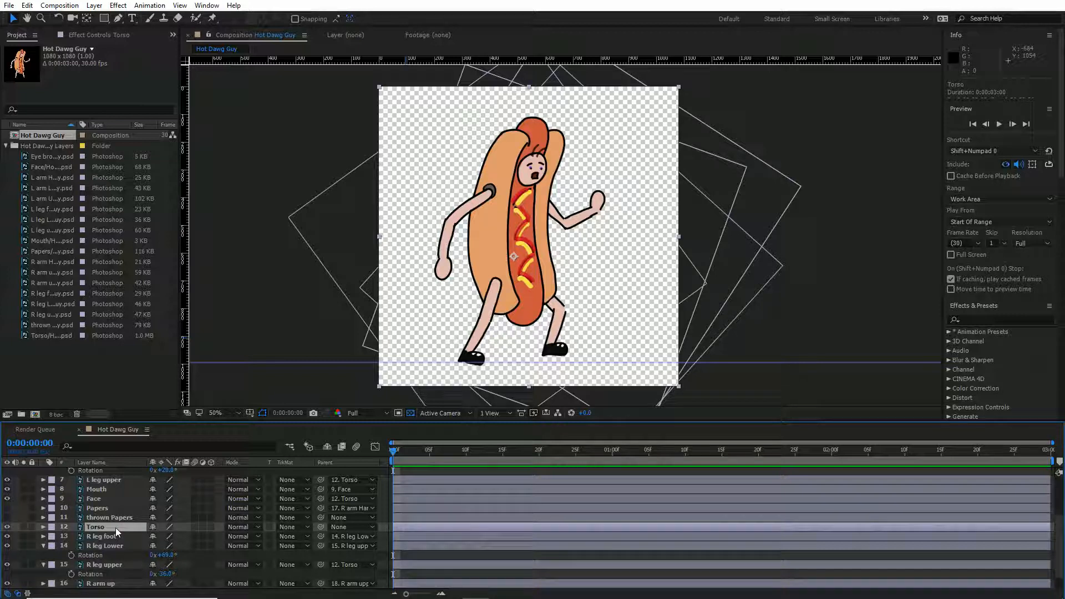
{"action": "key", "text": "p"}
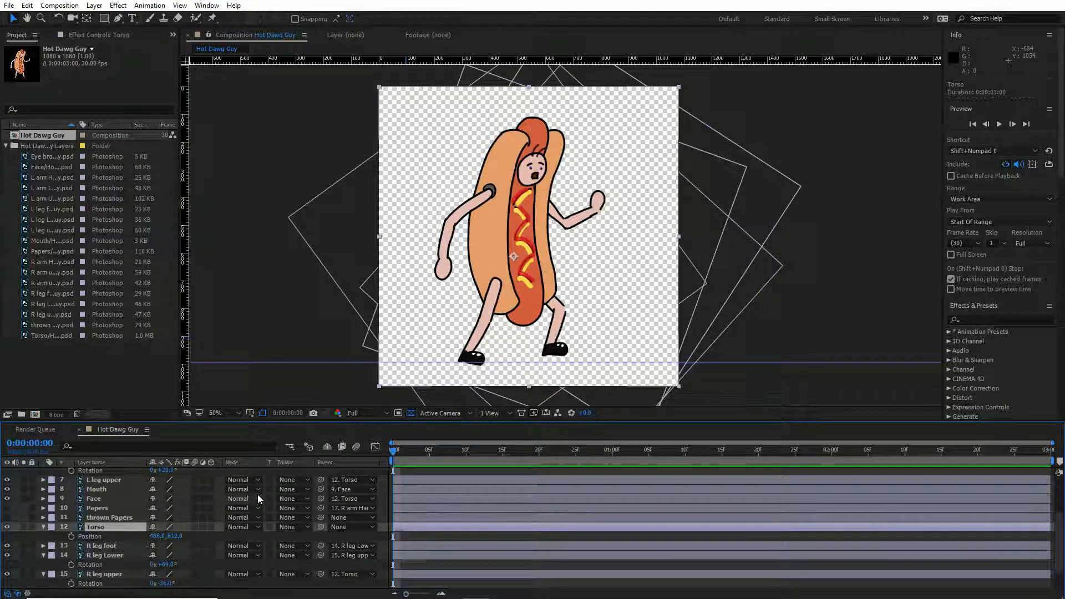
{"action": "key", "text": "ctrl+k"}
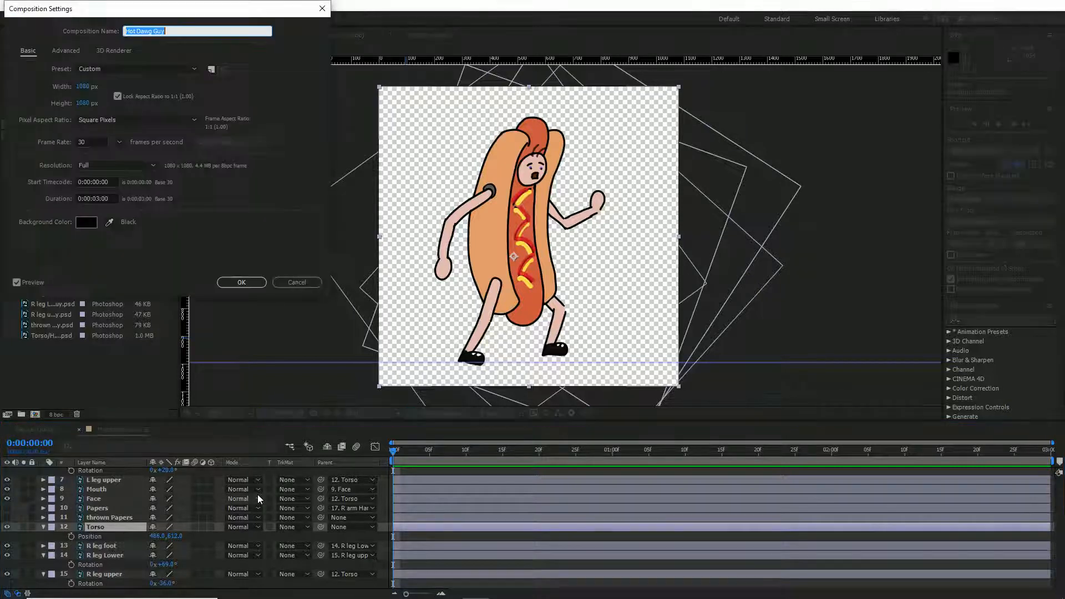
{"action": "left_click", "coordinate": [306, 282]}
{"action": "left_click", "coordinate": [60, 5]}
{"action": "left_click", "coordinate": [76, 35]}
{"action": "left_click", "coordinate": [99, 198]}
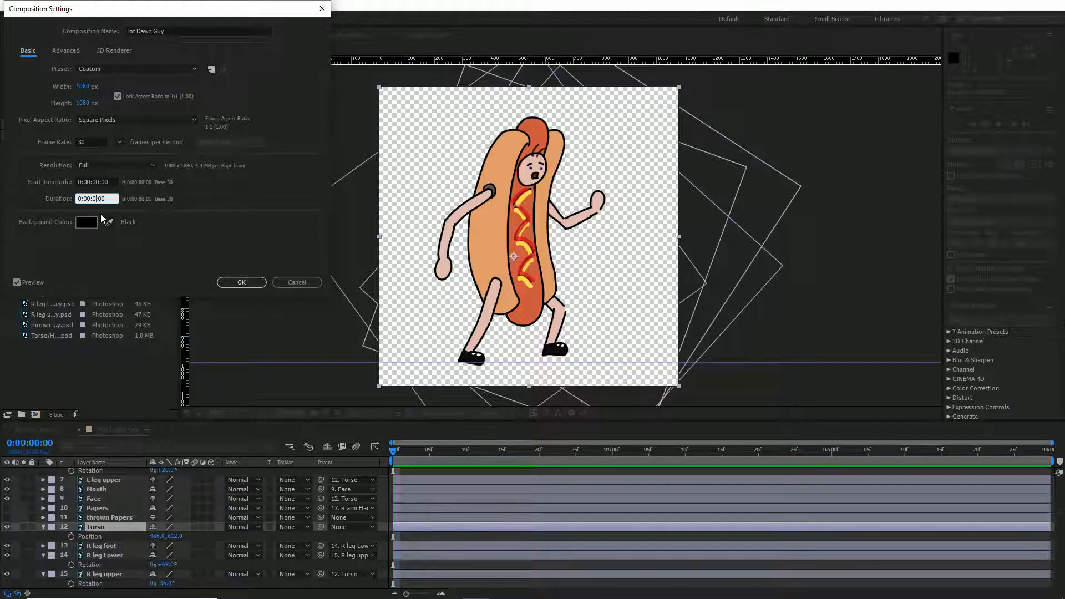
{"action": "left_click", "coordinate": [242, 283]}
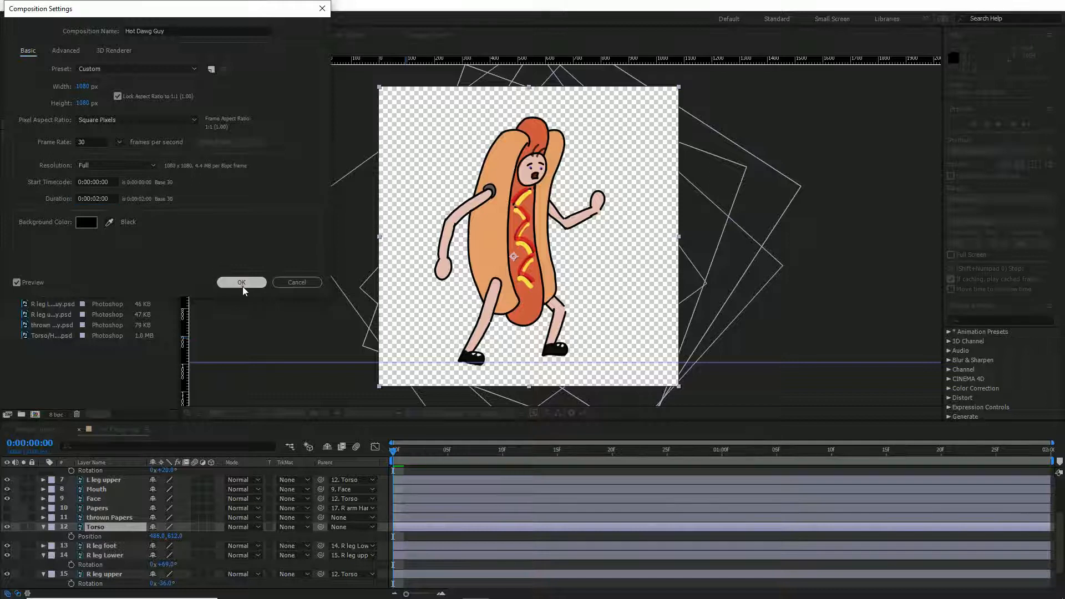
Add Position keyframes to the Torso layer at the composition's start and at 0:00:01:29.
{"action": "key", "text": "space"}
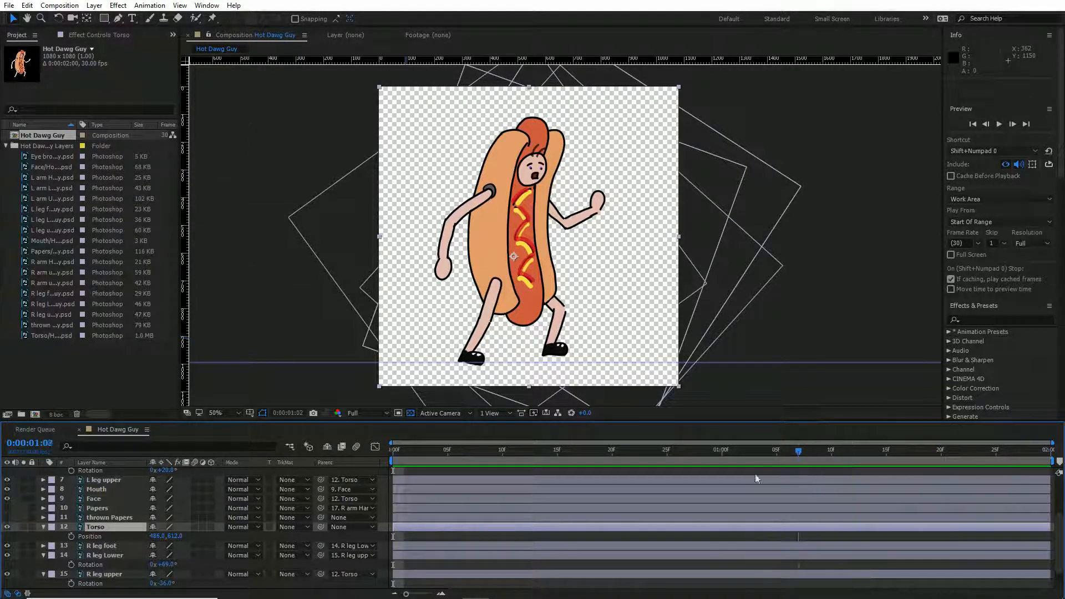
{"action": "left_click_drag", "start_coordinate": [894, 467], "coordinate": [887, 464]}
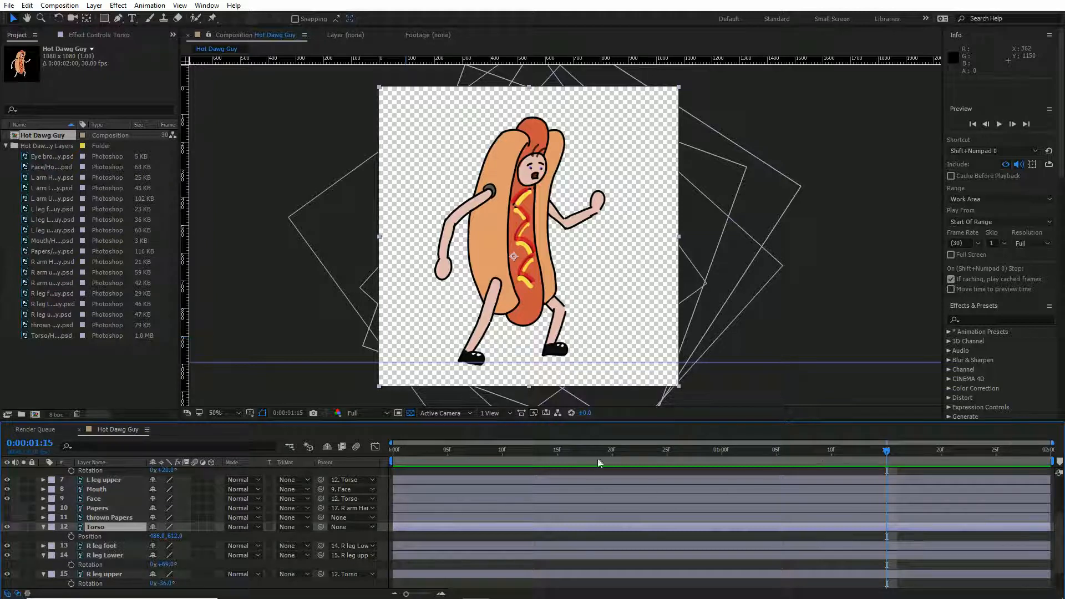
{"action": "left_click_drag", "start_coordinate": [611, 453], "coordinate": [338, 489]}
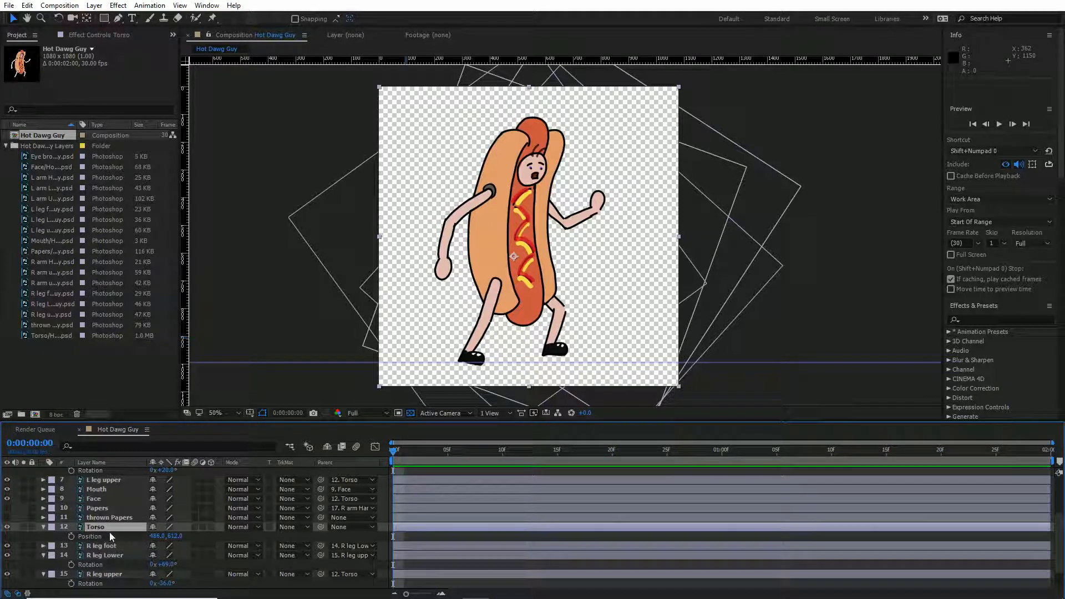
{"action": "left_click", "coordinate": [44, 527]}
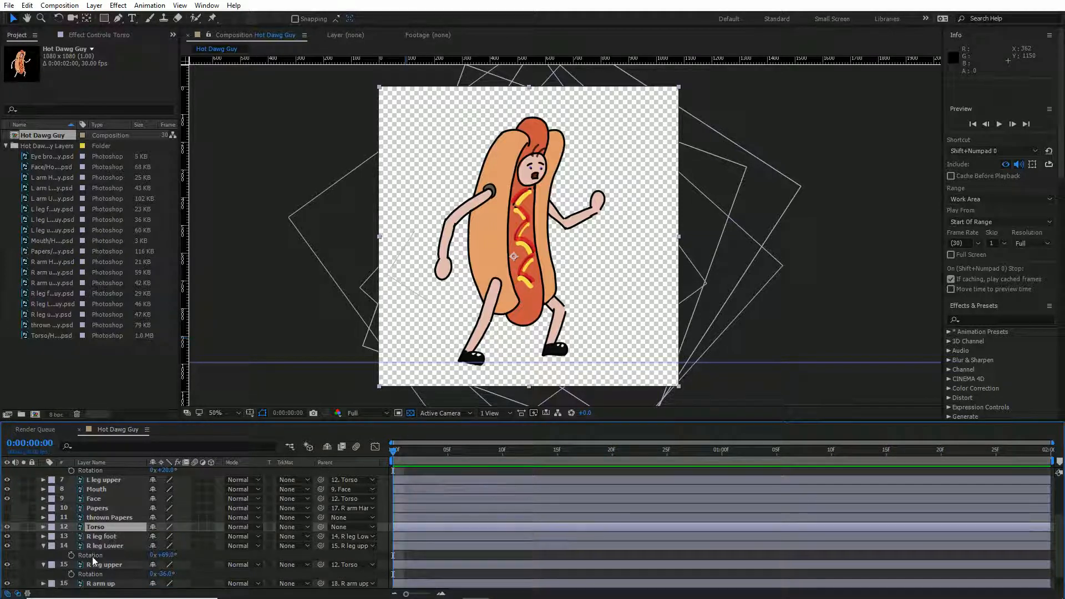
{"action": "key", "text": "p"}
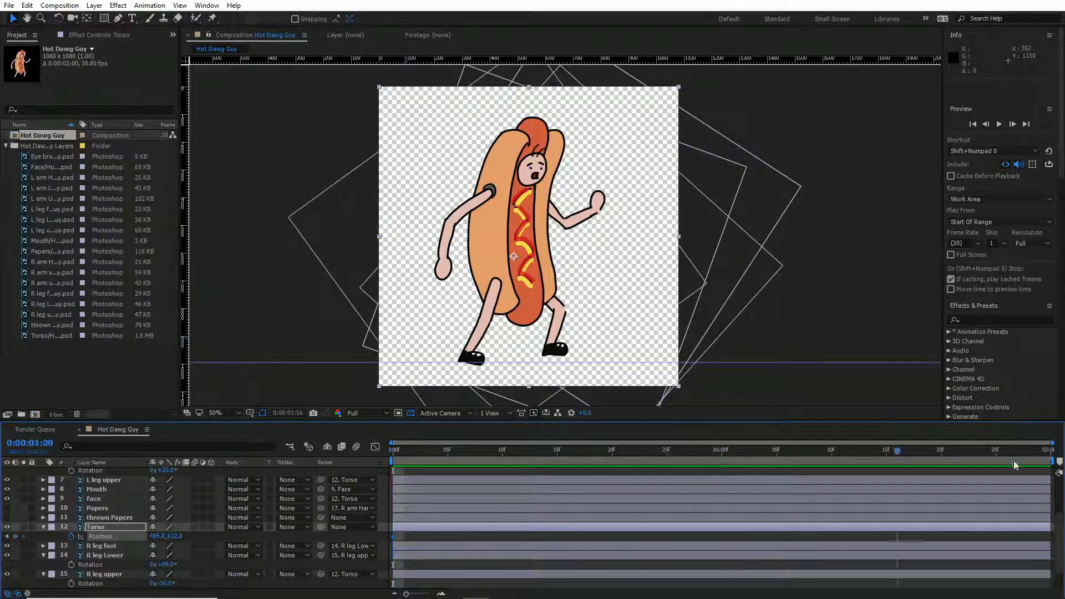
{"action": "key", "text": "End"}
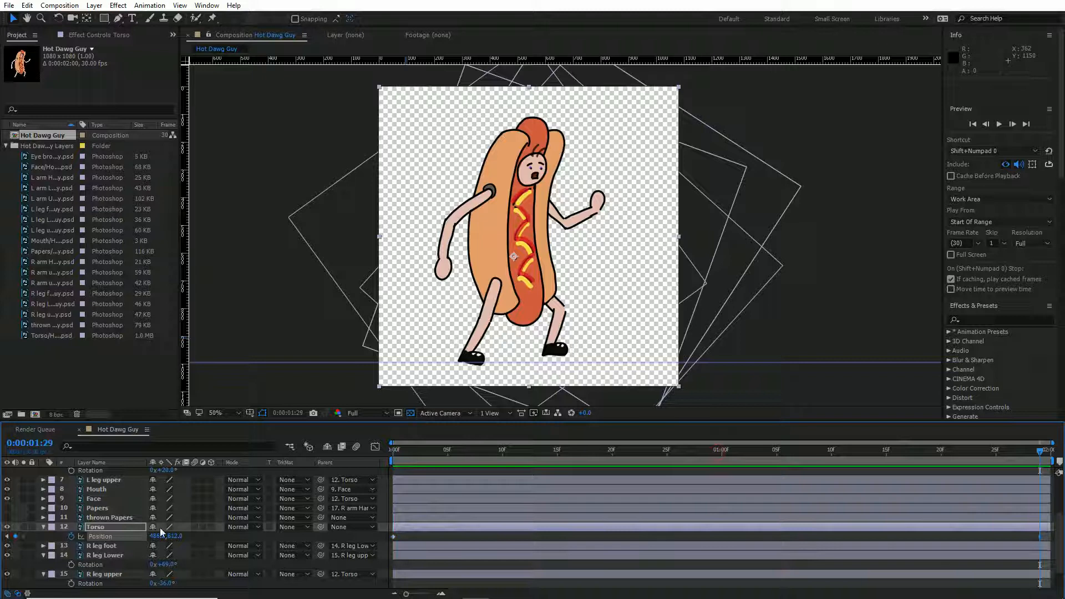
At 0:00:01:00, raise the Torso layer to position 486, 584 and preview the up-and-down motion.
{"action": "left_click", "coordinate": [557, 455]}
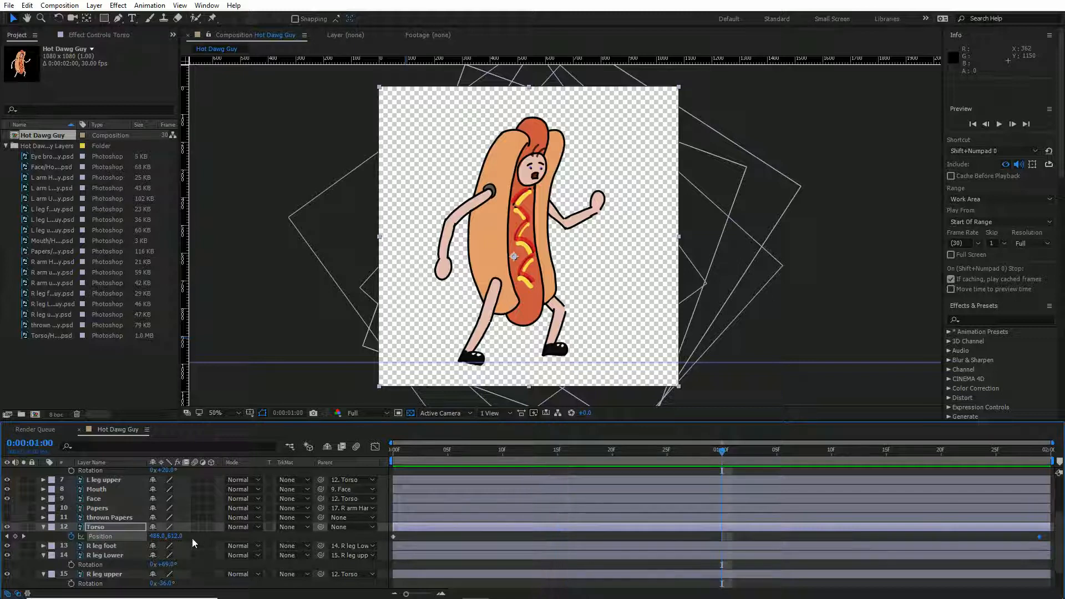
{"action": "left_click_drag", "start_coordinate": [174, 536], "coordinate": [158, 539]}
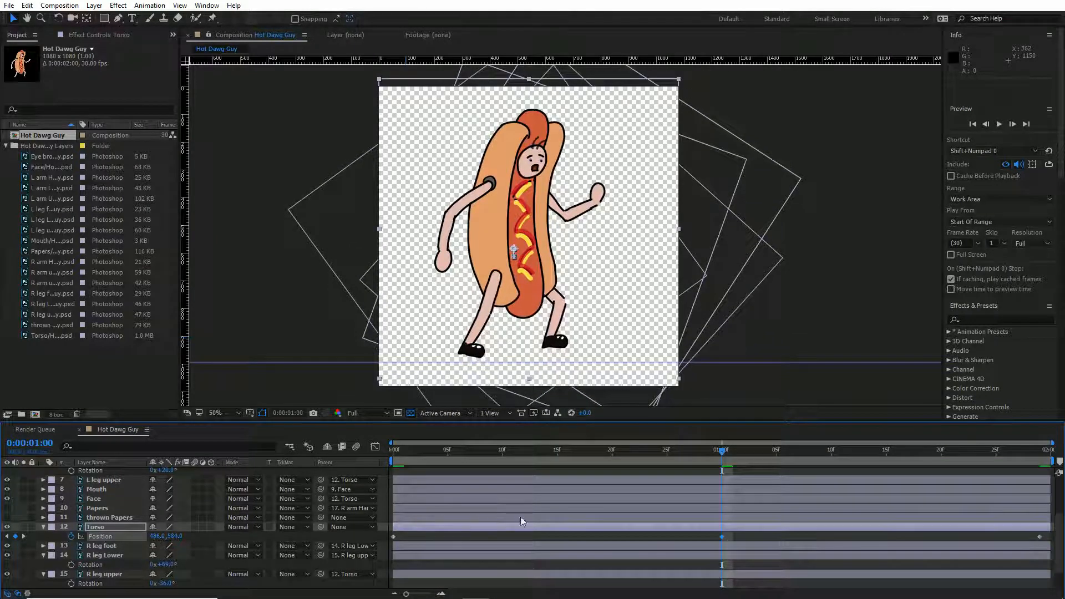
{"action": "key", "text": "space"}
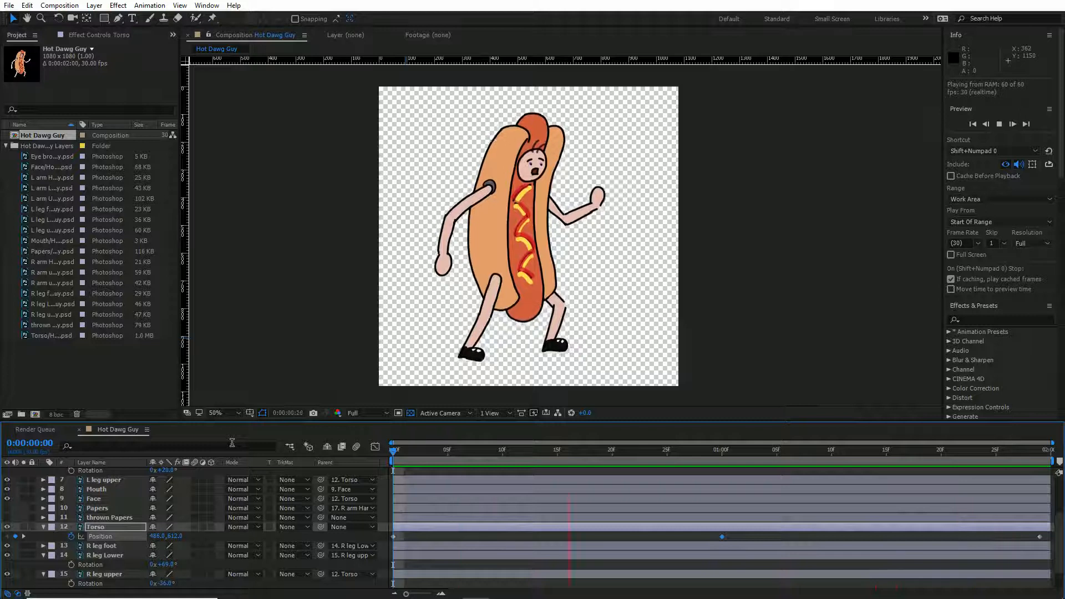
{"action": "key", "text": "space"}
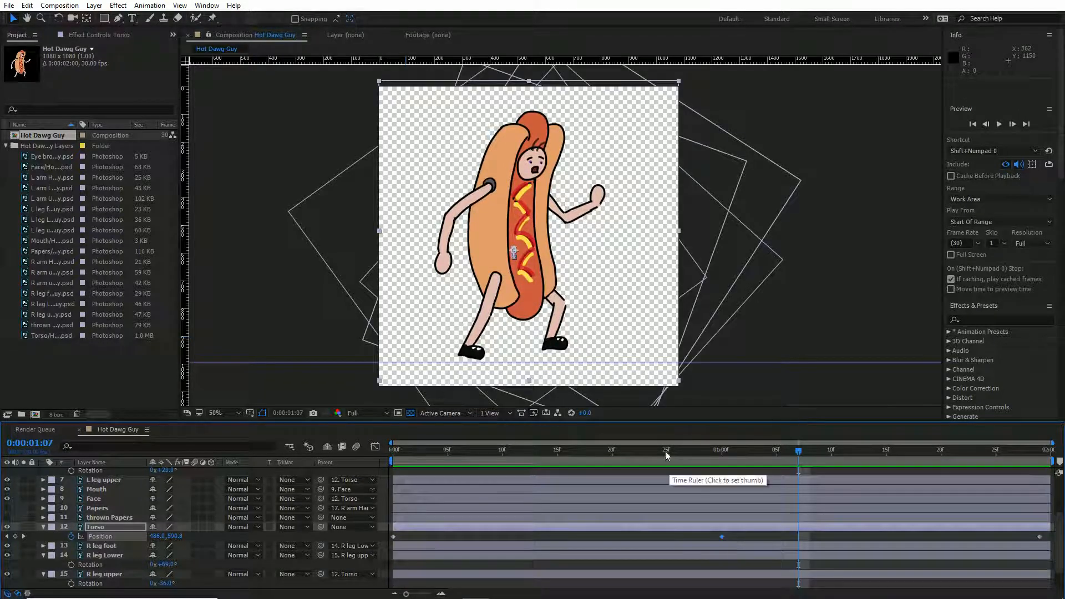
{"action": "key", "text": "Home"}
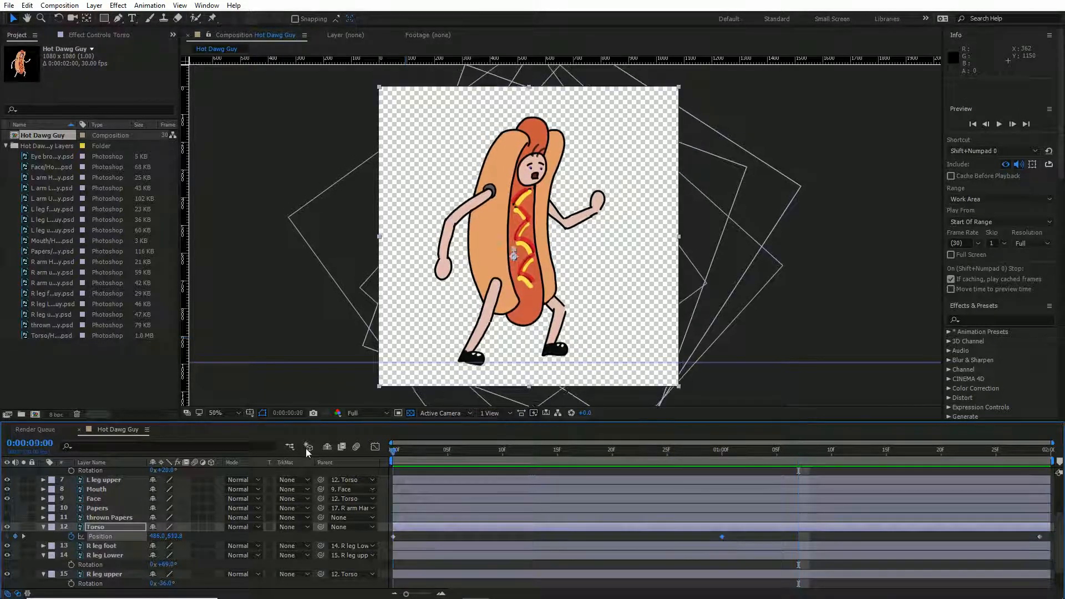
{"action": "key", "text": "space"}
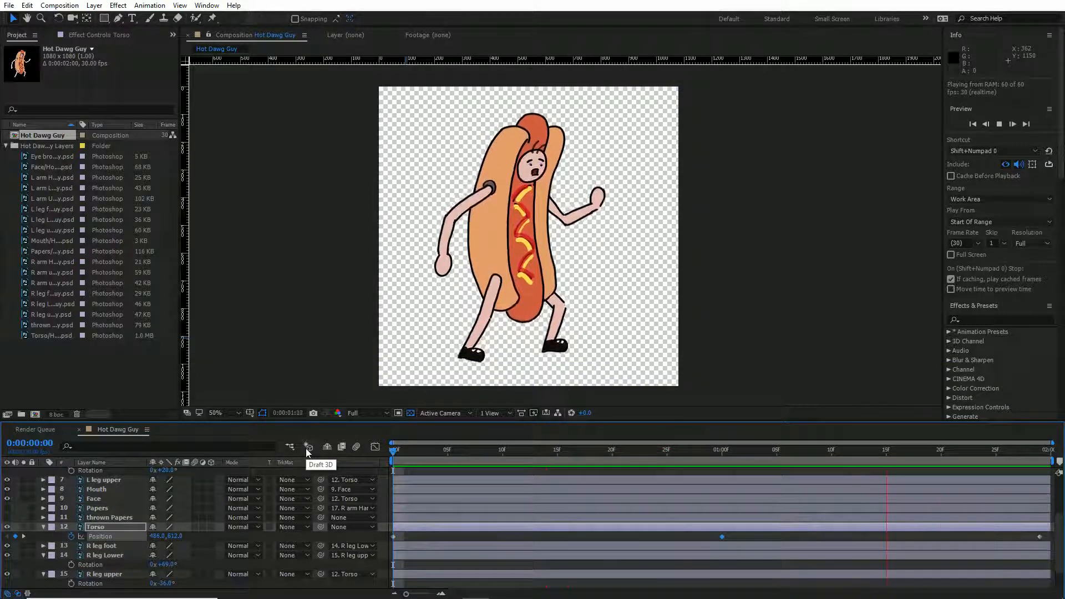
{"action": "key", "text": "space"}
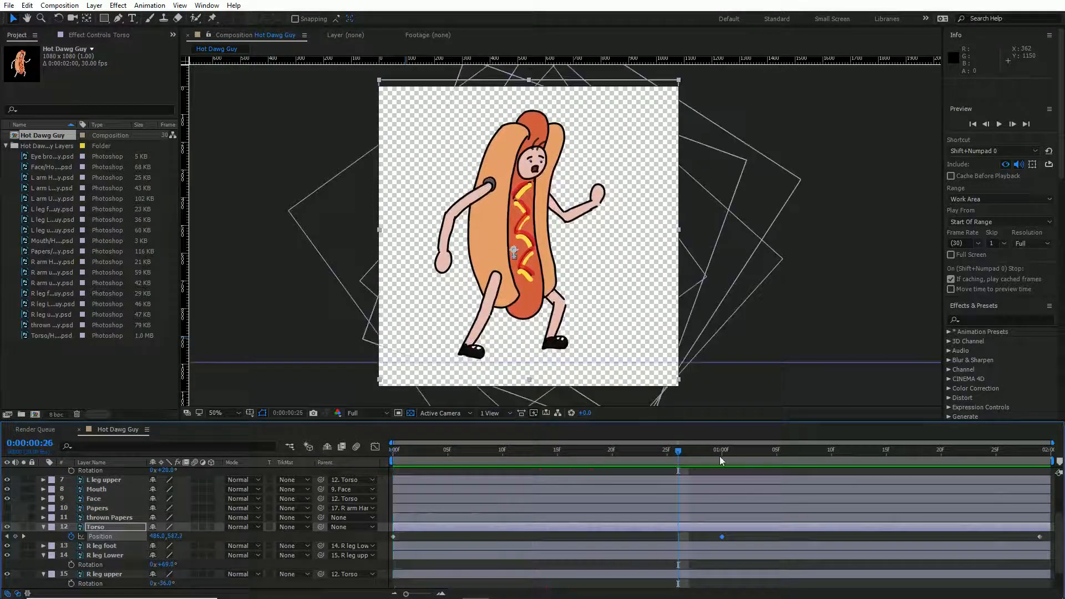
At 0:00:00:29, place three puppet pins on the Torso: at the bottom of the sausage, mid-body and its top.
{"action": "left_click", "coordinate": [717, 451]}
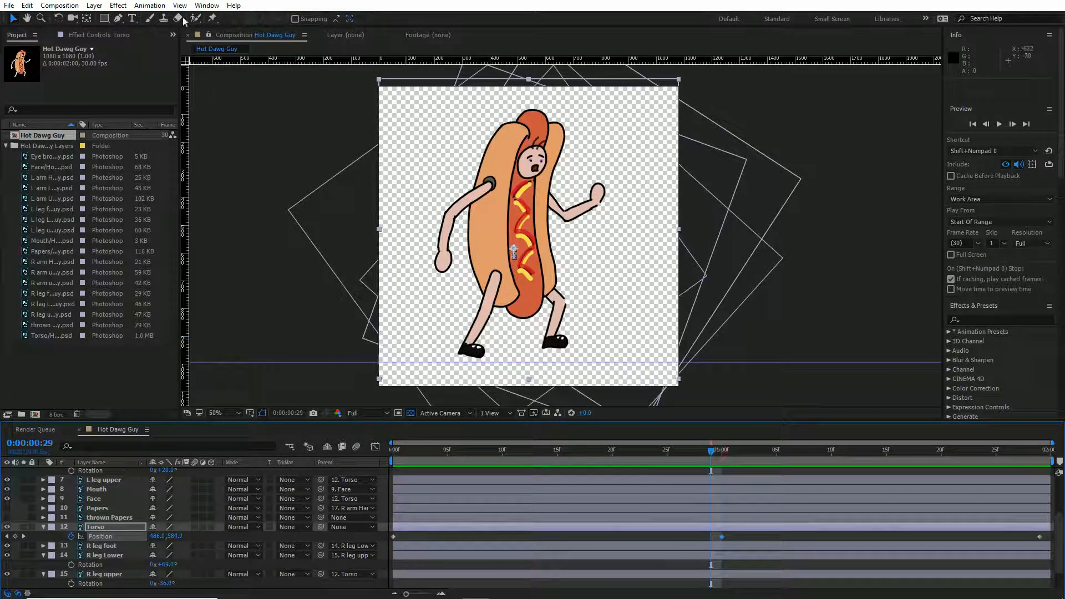
{"action": "left_click", "coordinate": [212, 18]}
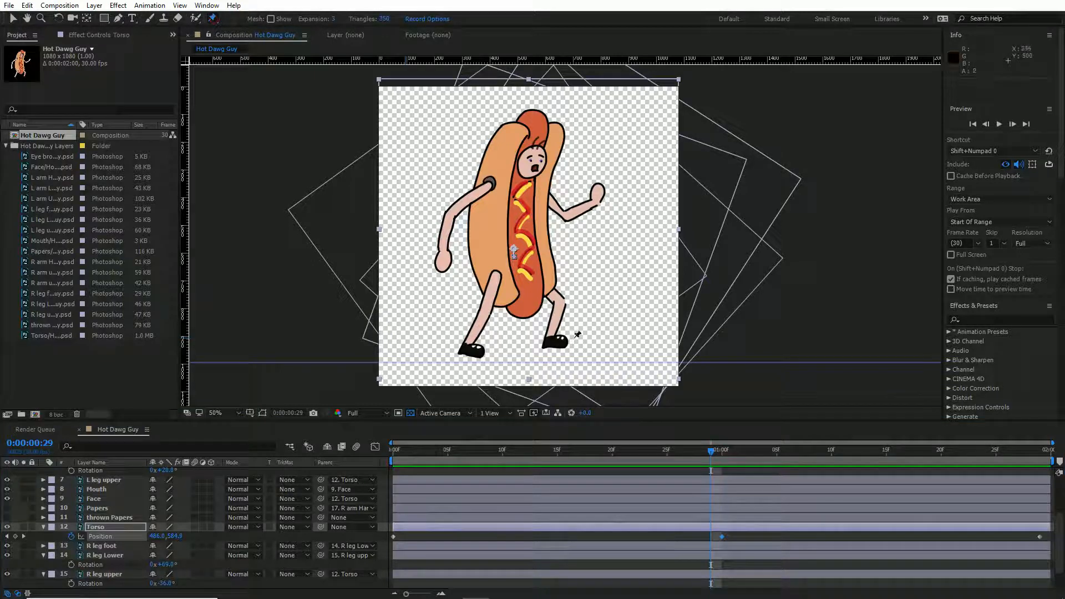
{"action": "left_click", "coordinate": [526, 311]}
{"action": "left_click", "coordinate": [503, 219]}
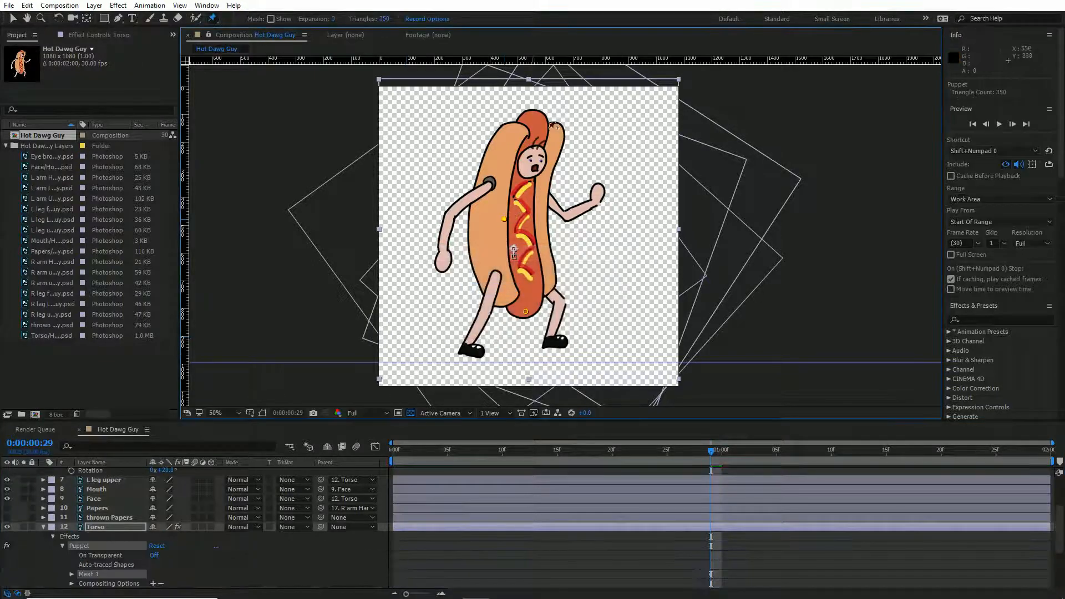
{"action": "left_click", "coordinate": [541, 116]}
Shift the three puppet pin keyframes to the composition's start and copy them to 0:00:01:29.
{"action": "left_click", "coordinate": [117, 526]}
{"action": "key", "text": "u"}
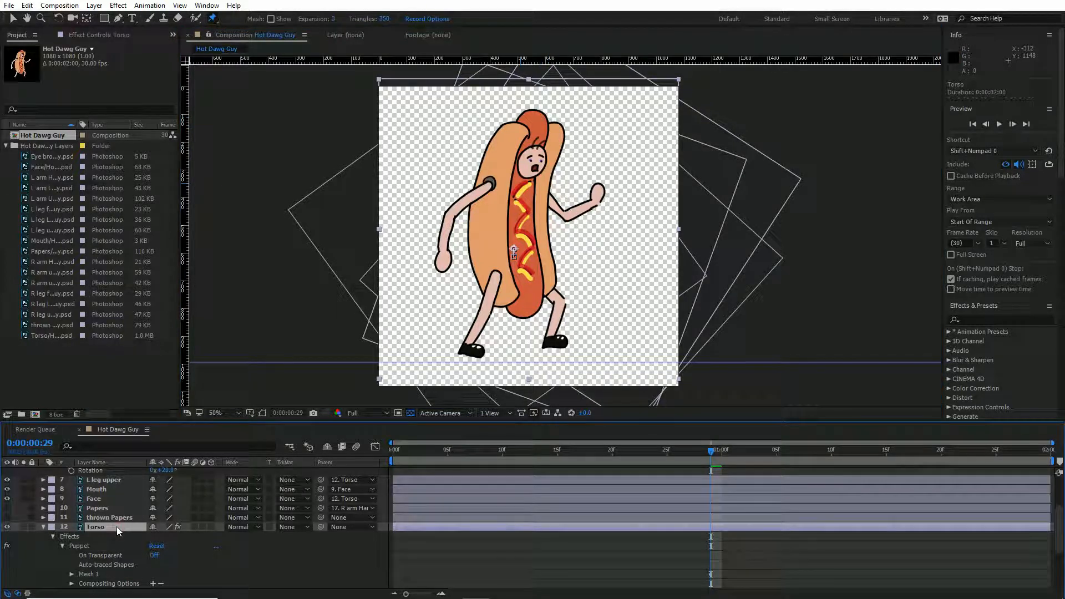
{"action": "scroll", "coordinate": [627, 527], "scroll_direction": "down", "scroll_amount": 3}
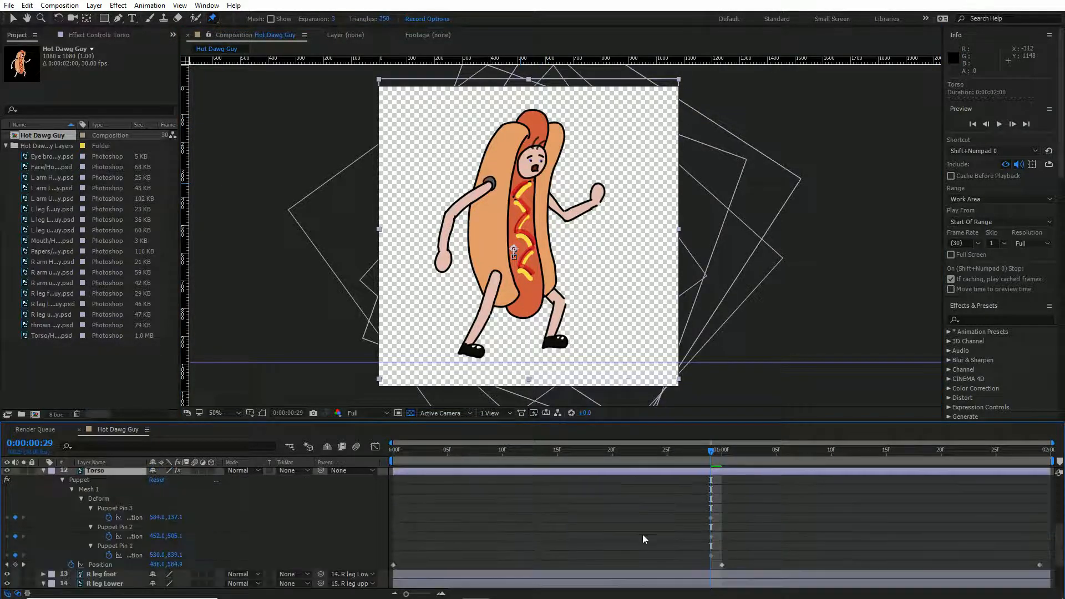
{"action": "left_click_drag", "start_coordinate": [702, 501], "coordinate": [402, 554]}
{"action": "key", "text": "ctrl+c"}
{"action": "left_click_drag", "start_coordinate": [785, 455], "coordinate": [1022, 450]}
{"action": "key", "text": "ctrl+v"}
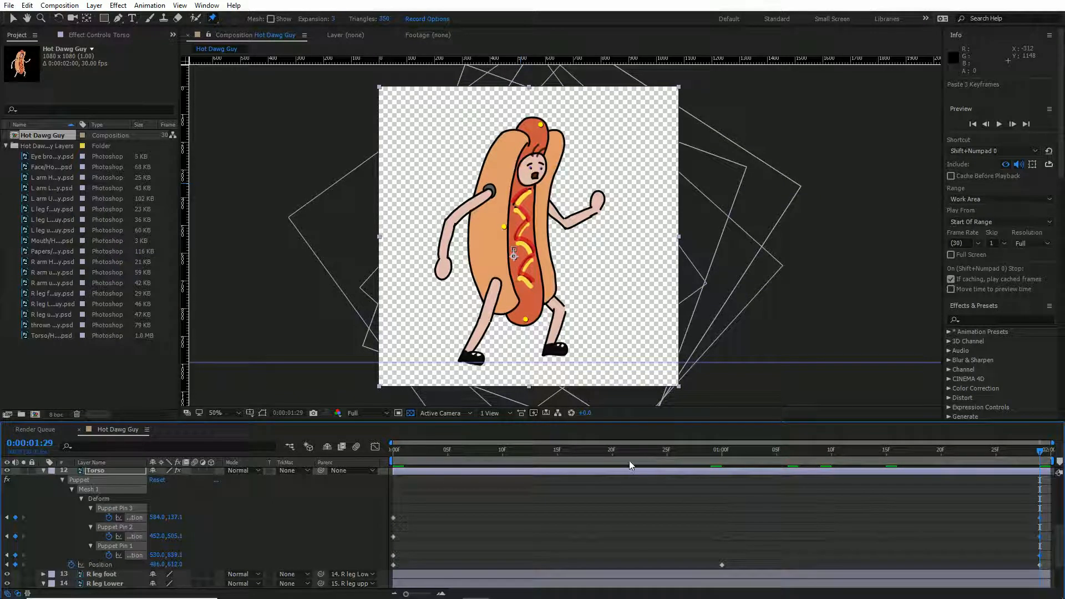
At 0:00:00:29, nudge the top puppet pin slightly right and the mid-body pin slightly left, and preview the bend.
{"action": "left_click_drag", "start_coordinate": [647, 454], "coordinate": [712, 454]}
{"action": "left_click_drag", "start_coordinate": [541, 117], "coordinate": [546, 115]}
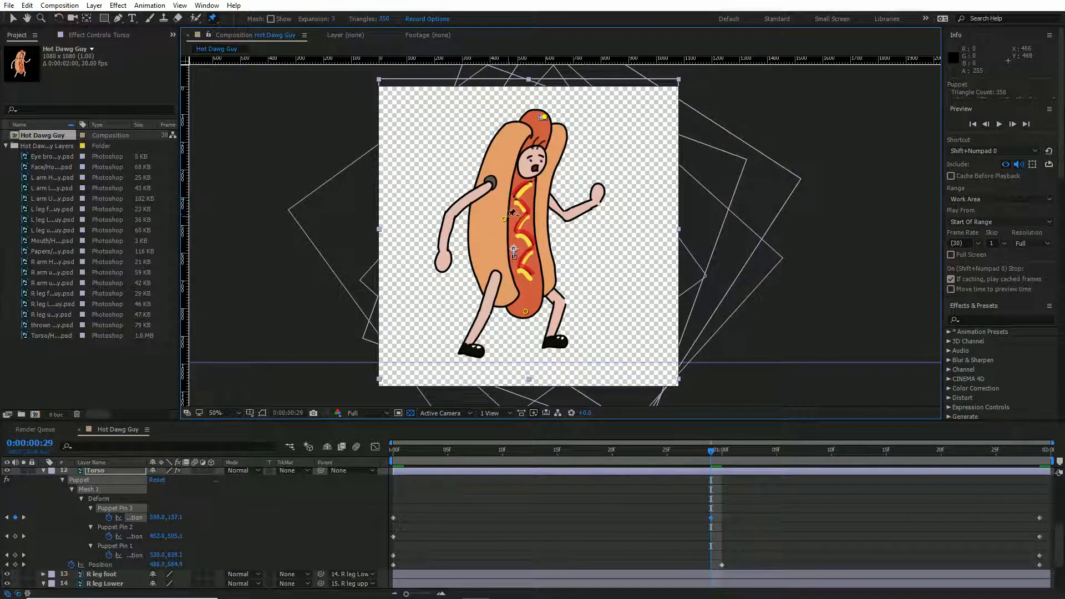
{"action": "left_click", "coordinate": [503, 221]}
{"action": "left_click", "coordinate": [503, 221]}
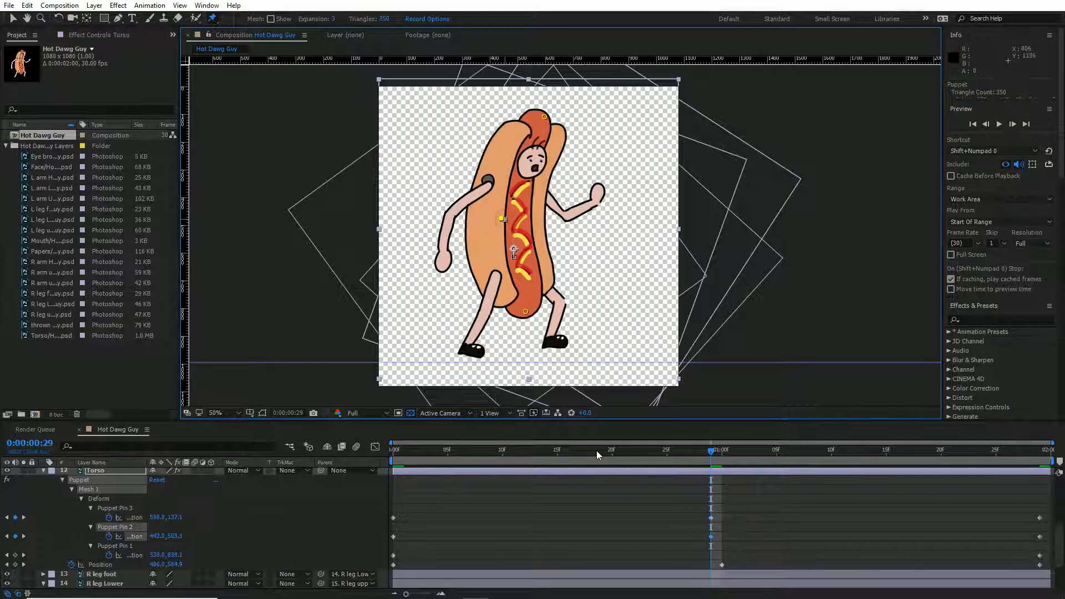
{"action": "key", "text": "Home"}
{"action": "key", "text": "space"}
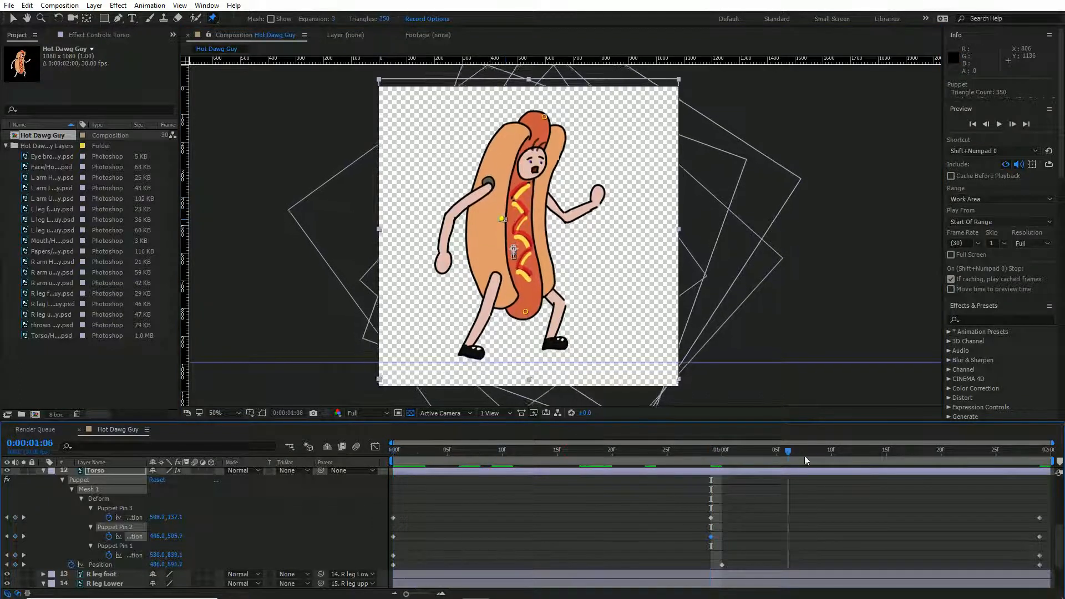
Preview the torso bend, and try moving the top puppet pin at 0:00:00:29.
{"action": "key", "text": "space"}
{"action": "key", "text": "space"}
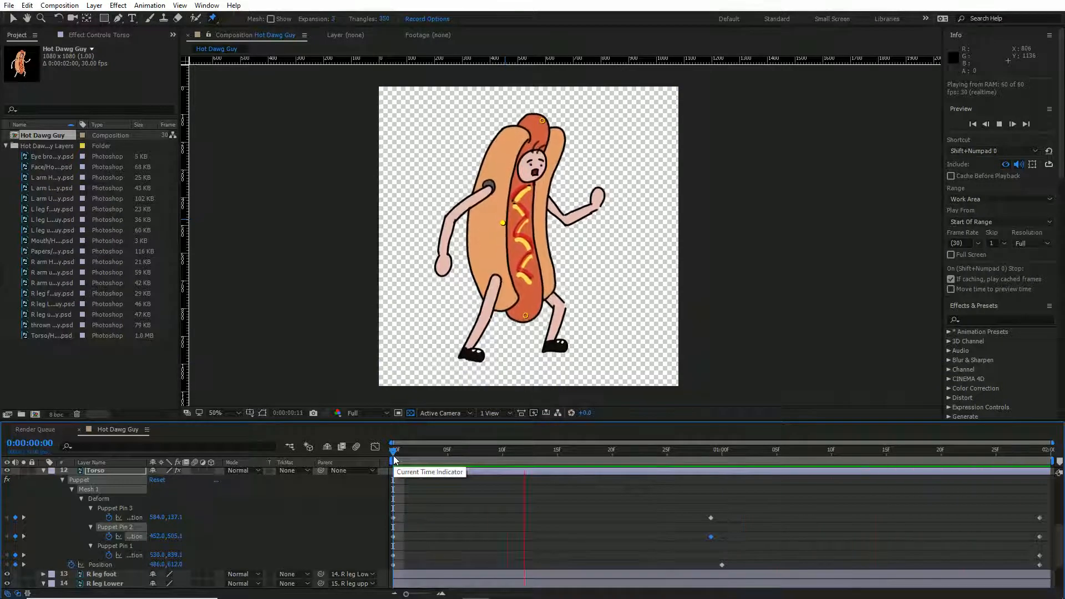
{"action": "key", "text": "space"}
{"action": "left_click", "coordinate": [716, 454]}
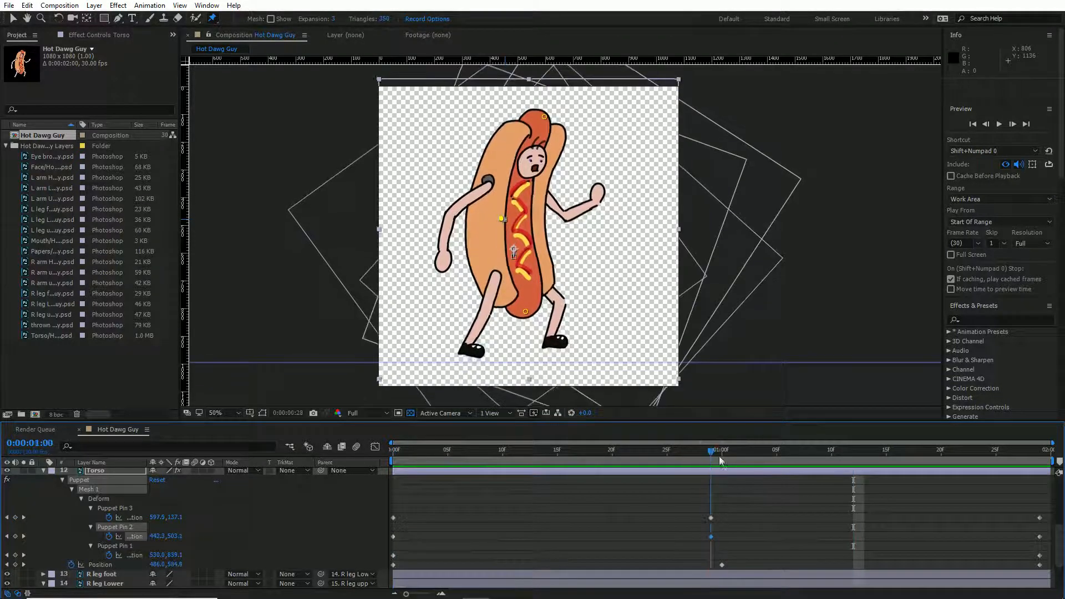
{"action": "mouse_move", "coordinate": [544, 116]}
{"action": "left_mouse_down"}
{"action": "mouse_move", "coordinate": [486, 116]}
{"action": "mouse_move", "coordinate": [544, 117]}
{"action": "left_mouse_up"}
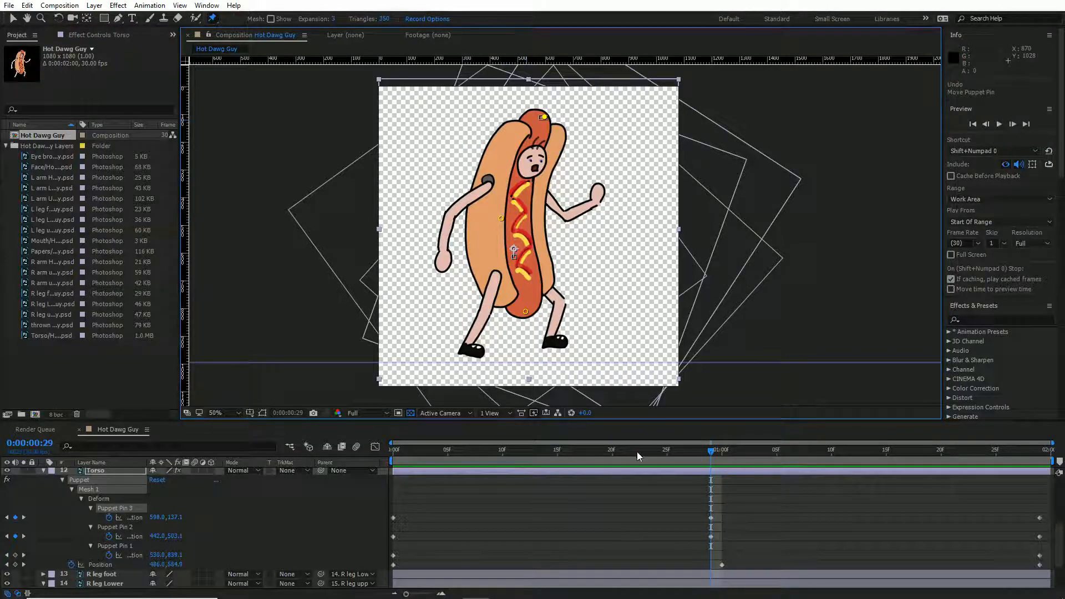
Delete the Torso's puppet pin keyframes at 0:00:00:29 and 0:00:01:29, keeping those at the composition's start.
{"action": "key", "text": "Home"}
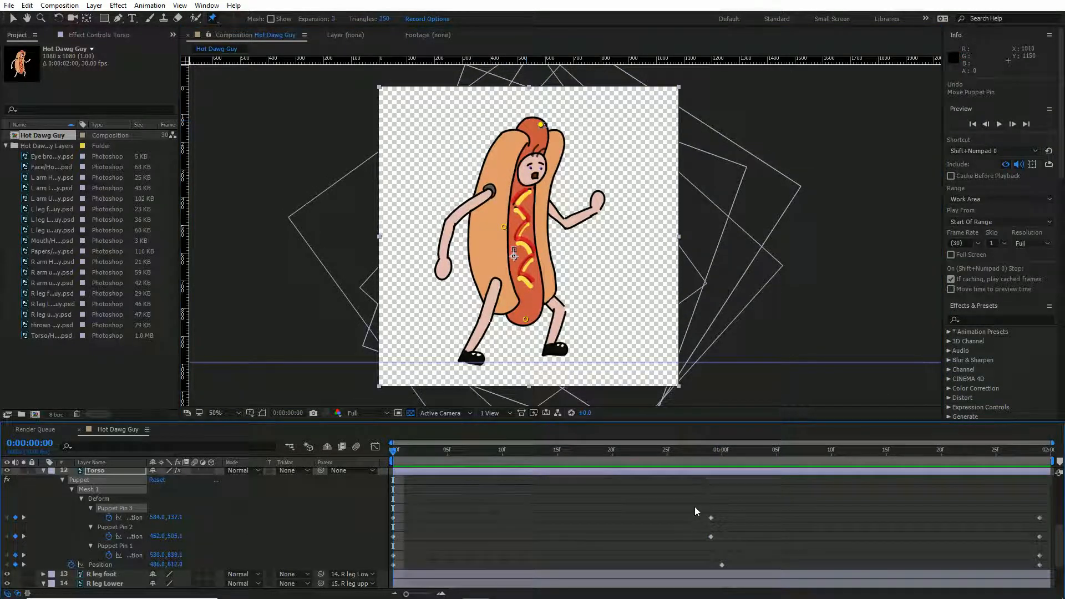
{"action": "left_click_drag", "start_coordinate": [695, 507], "coordinate": [1043, 559]}
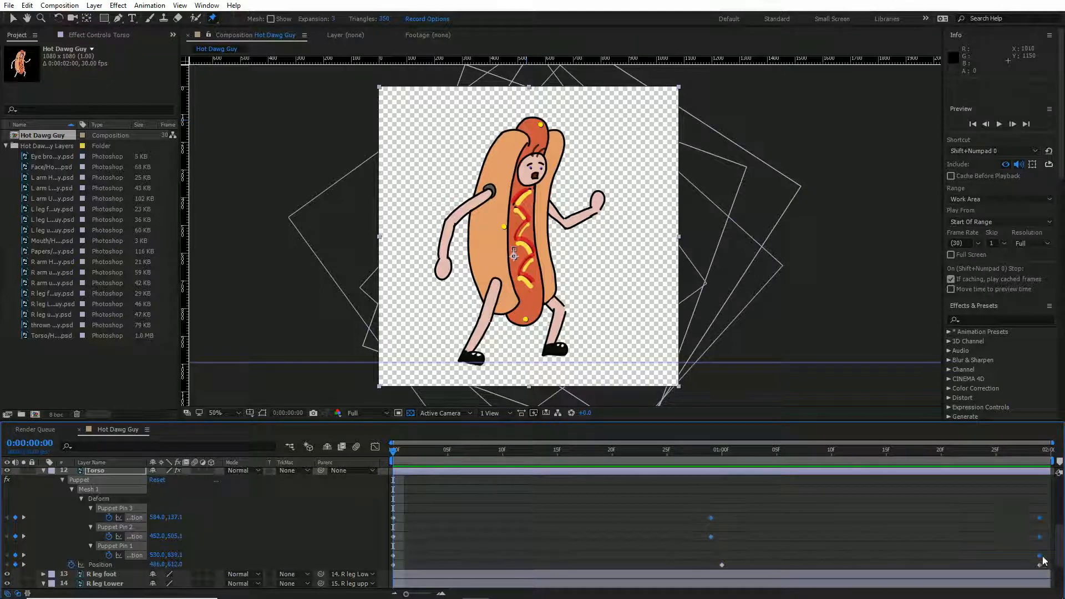
{"action": "key", "text": "Delete"}
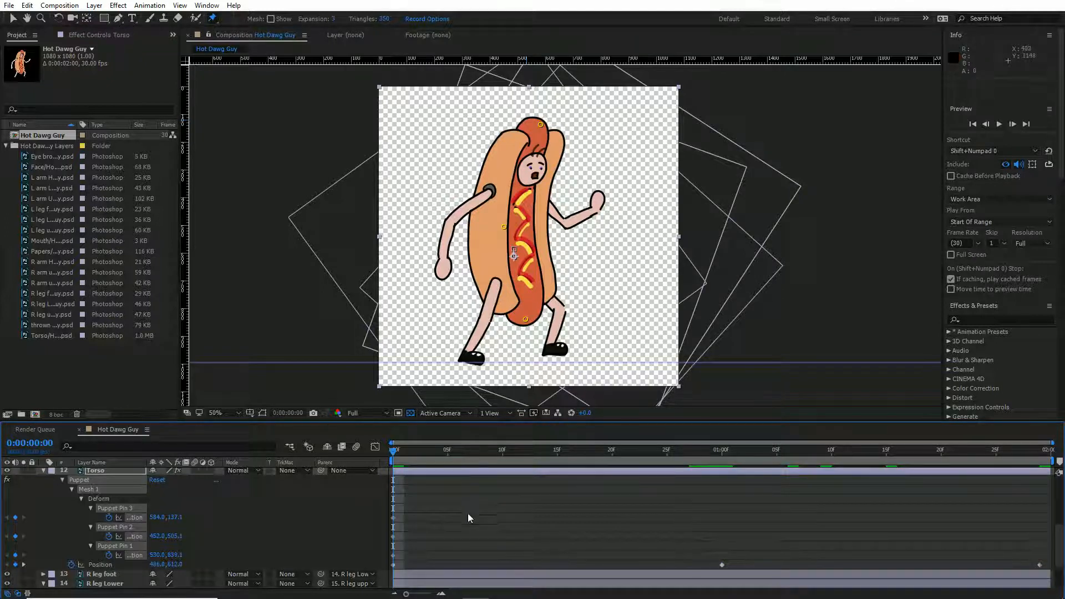
At 0:00:00:00, move the top puppet pin to about 534, 123 and the mid-body pin to about 474, 503, and copy all three pin keyframes to 0:00:01:29.
{"action": "left_click_drag", "start_coordinate": [541, 124], "coordinate": [521, 120]}
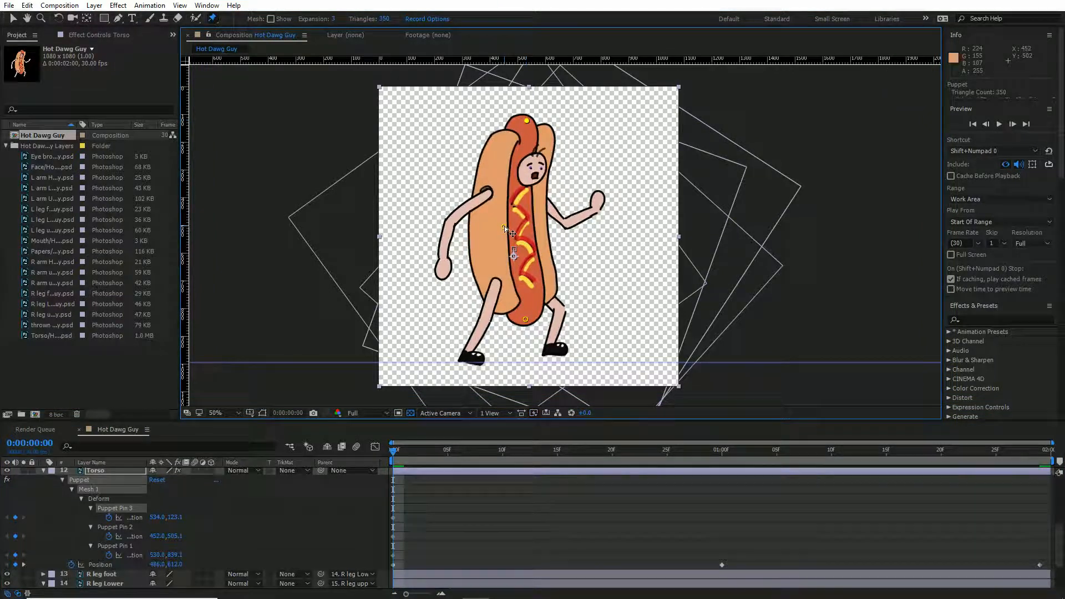
{"action": "left_click_drag", "start_coordinate": [504, 225], "coordinate": [511, 226]}
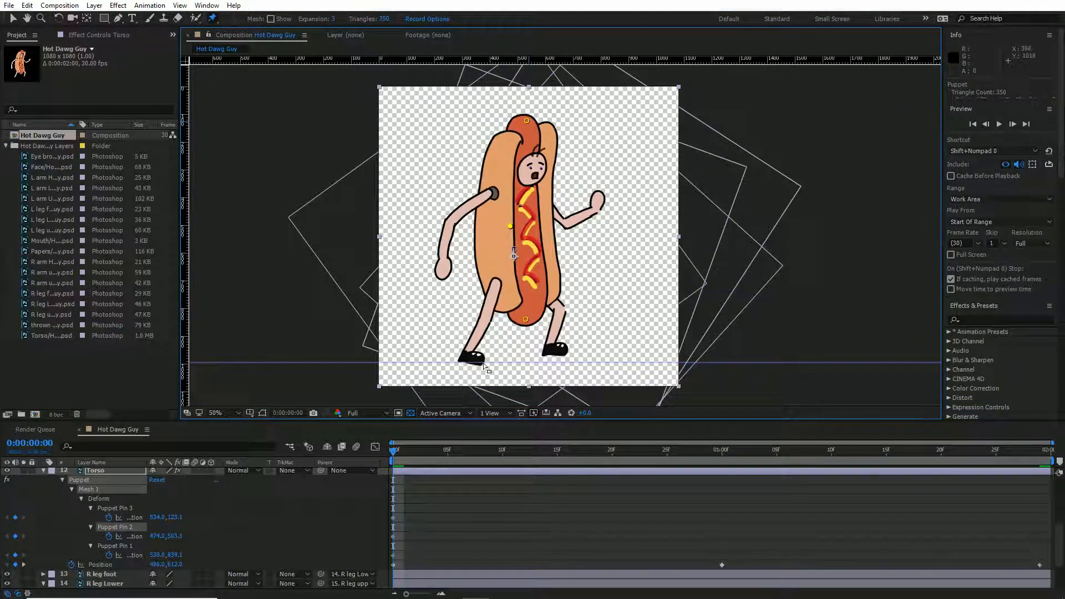
{"action": "left_click_drag", "start_coordinate": [428, 495], "coordinate": [375, 580]}
{"action": "left_click_drag", "start_coordinate": [440, 495], "coordinate": [387, 556]}
{"action": "key", "text": "ctrl+c"}
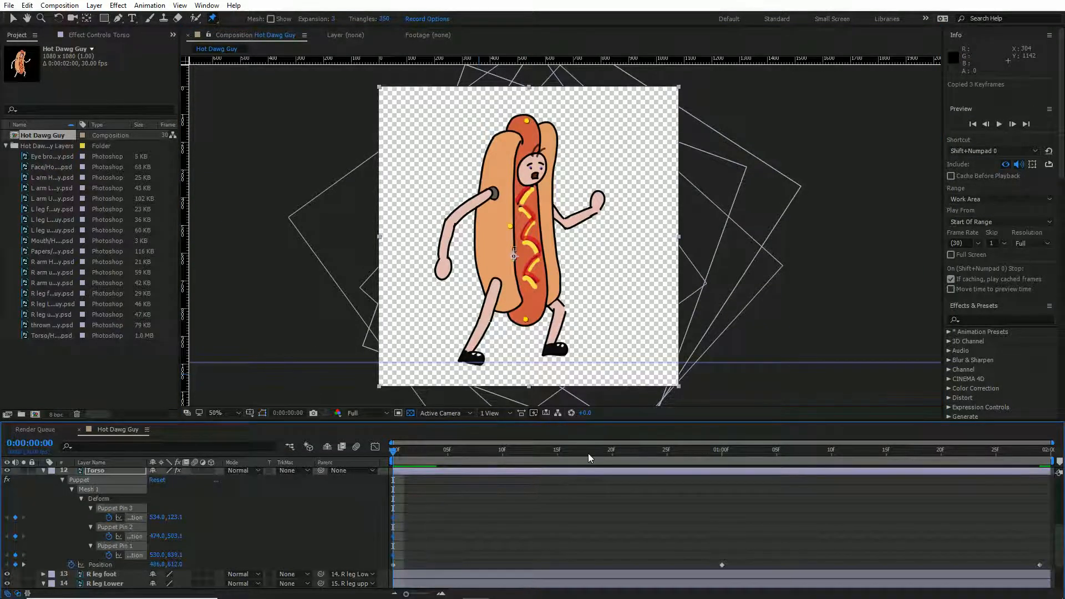
{"action": "key", "text": "End"}
{"action": "key", "text": "ctrl+v"}
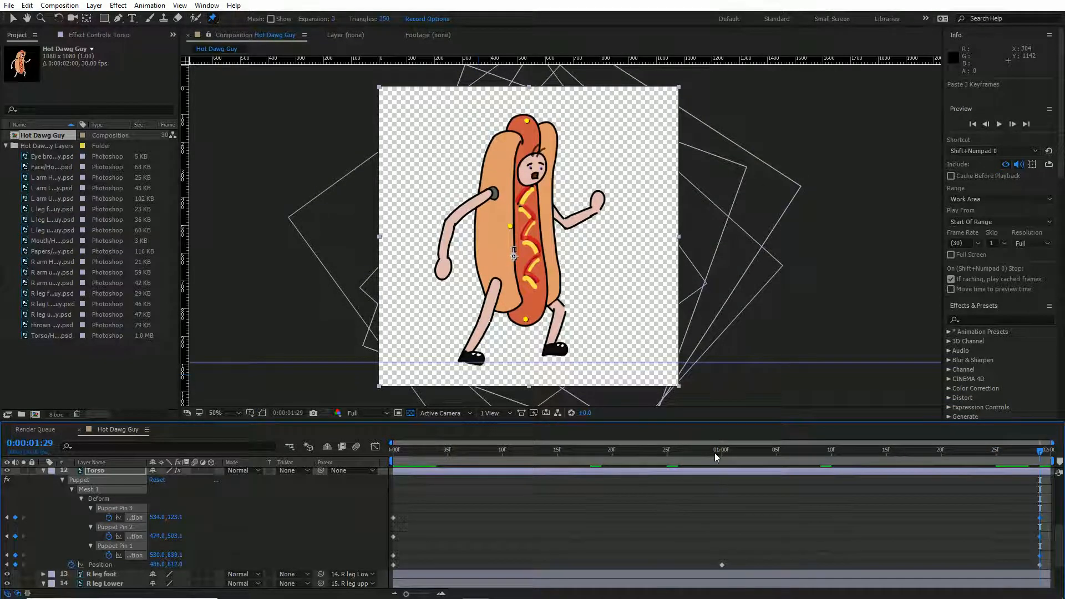
At 0:00:01:00, move the top puppet pin to about 498, 127 and the mid-body pin slightly right, and preview the bend.
{"action": "left_click_drag", "start_coordinate": [715, 453], "coordinate": [722, 452]}
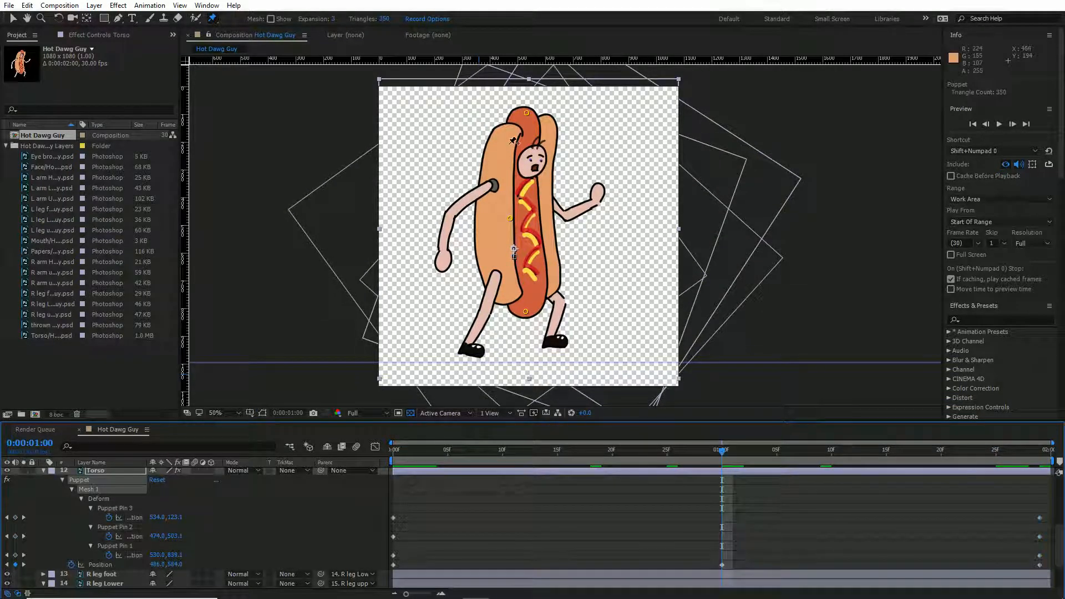
{"action": "left_click_drag", "start_coordinate": [527, 113], "coordinate": [517, 114]}
{"action": "left_click_drag", "start_coordinate": [510, 220], "coordinate": [513, 218]}
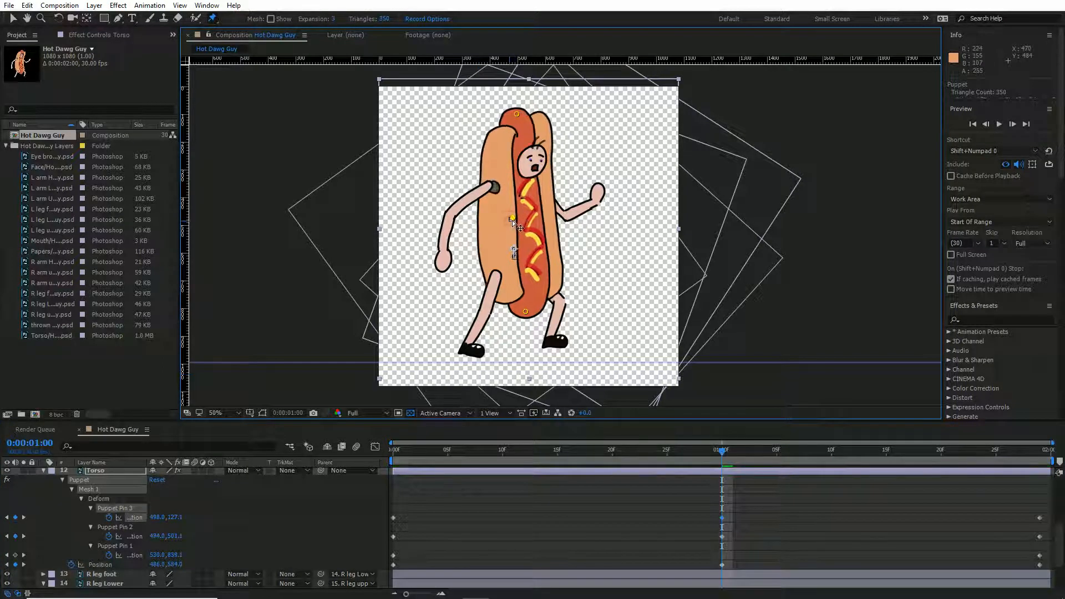
{"action": "key", "text": "space"}
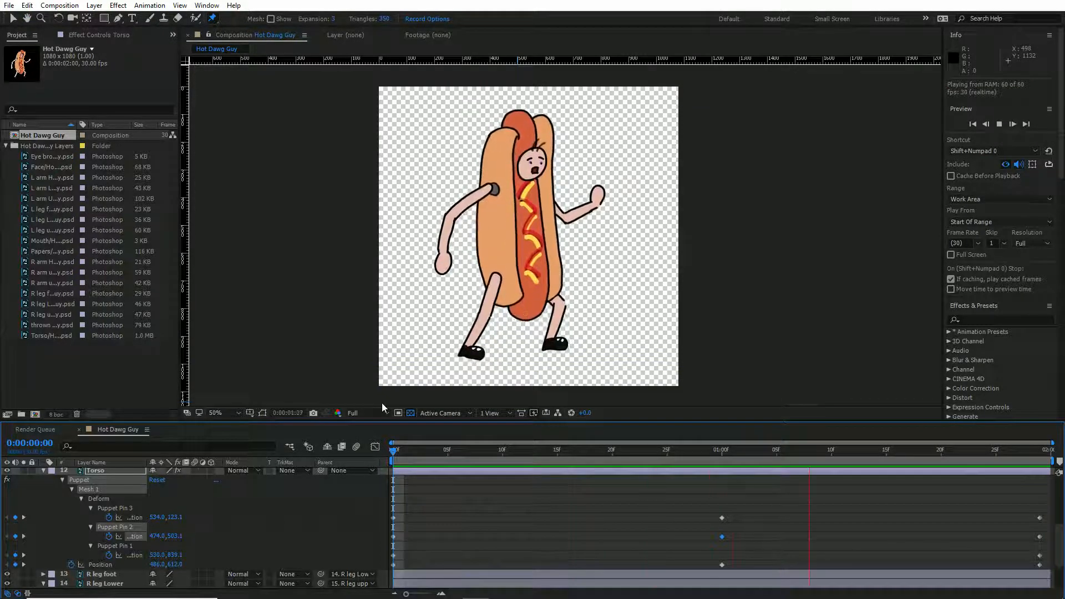
{"action": "key", "text": "space"}
{"action": "key", "text": "Home"}
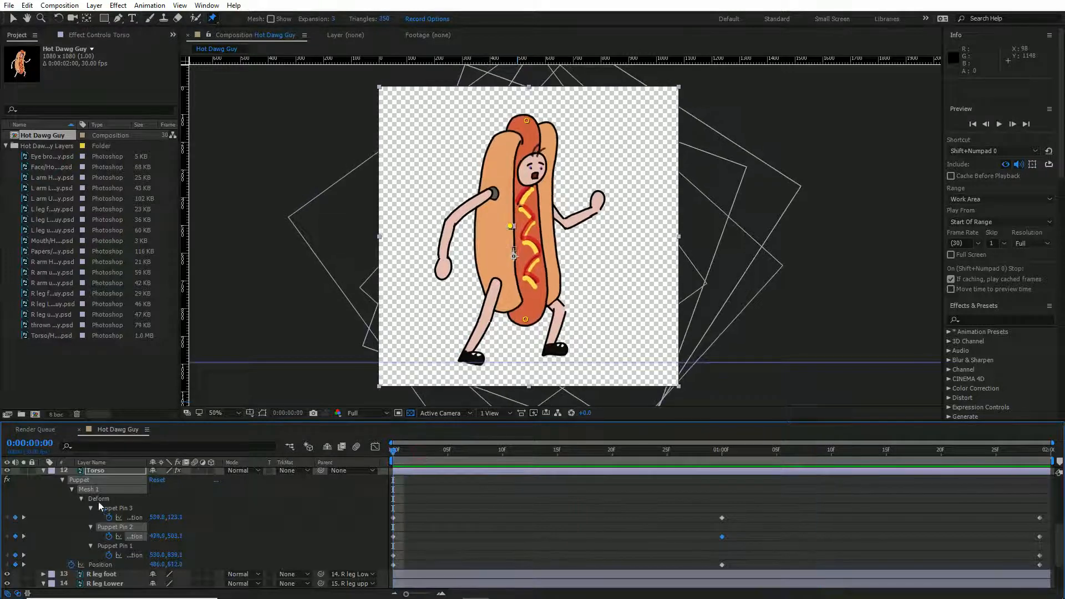
Collapse the properties of the Torso and R leg Lower layers to tidy the layer list.
{"action": "left_click", "coordinate": [43, 471]}
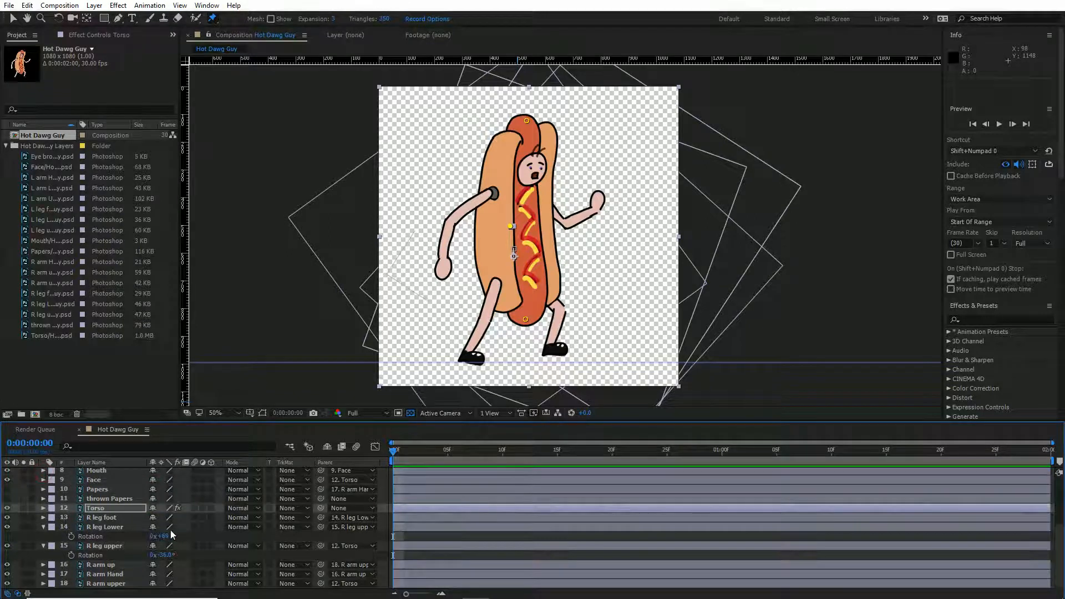
{"action": "left_click", "coordinate": [44, 528]}
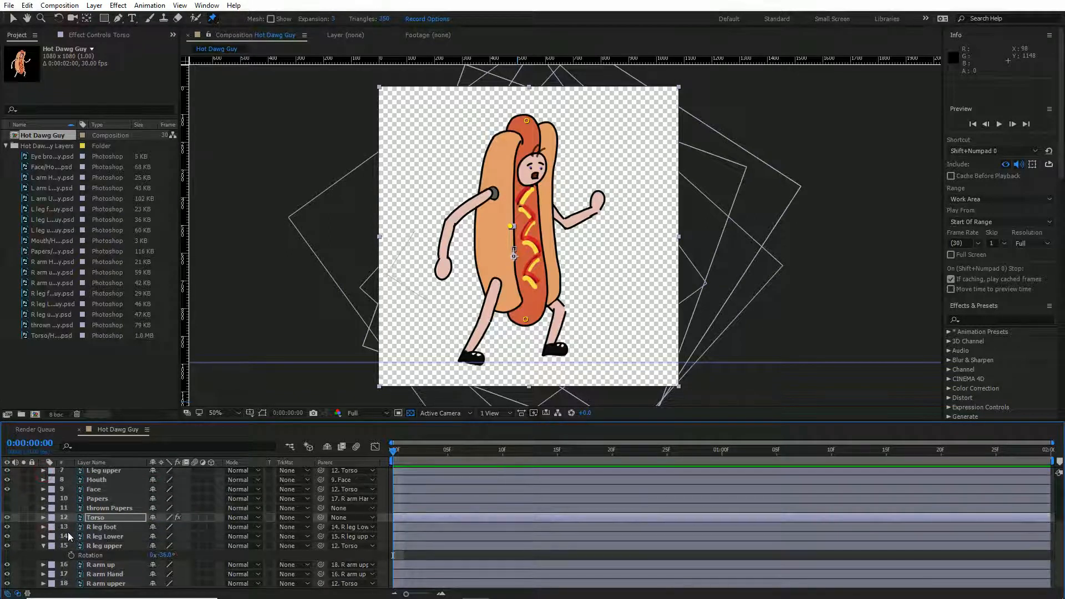
{"action": "left_click", "coordinate": [91, 545]}
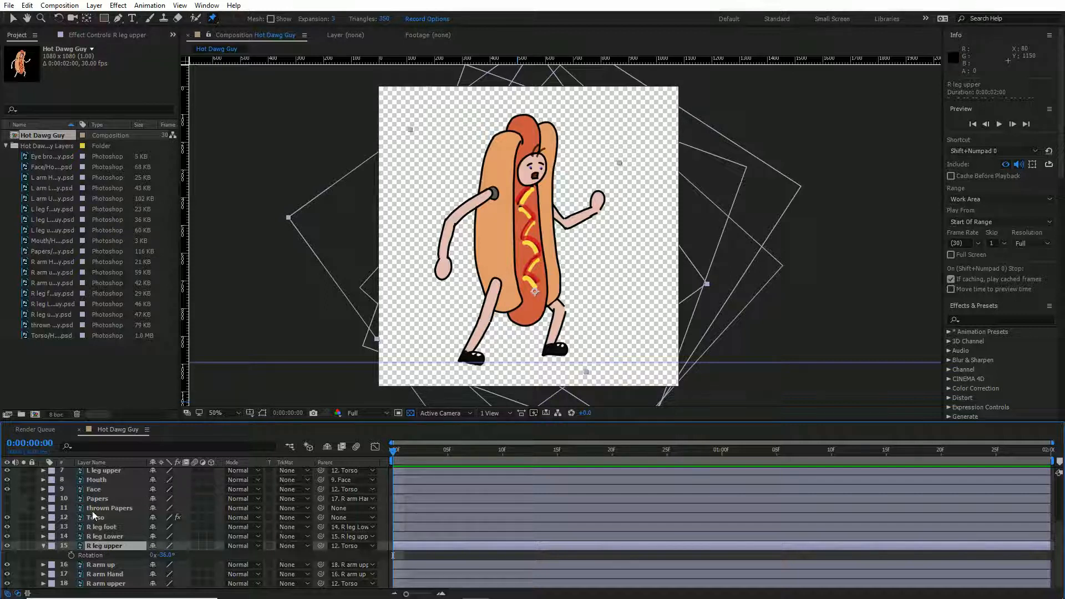
{"action": "scroll", "coordinate": [95, 516], "scroll_direction": "up", "scroll_amount": 3}
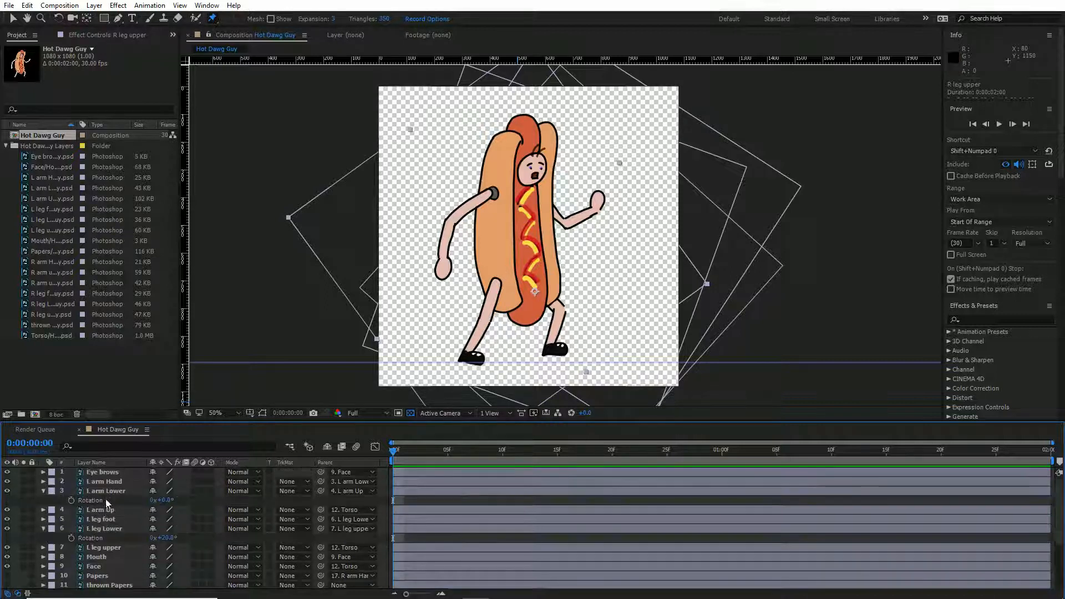
Keyframe the L leg upper layer's Rotation at 0° at both 0:00:00:00 and 0:00:01:29.
{"action": "key", "text": "v"}
{"action": "left_click", "coordinate": [109, 528]}
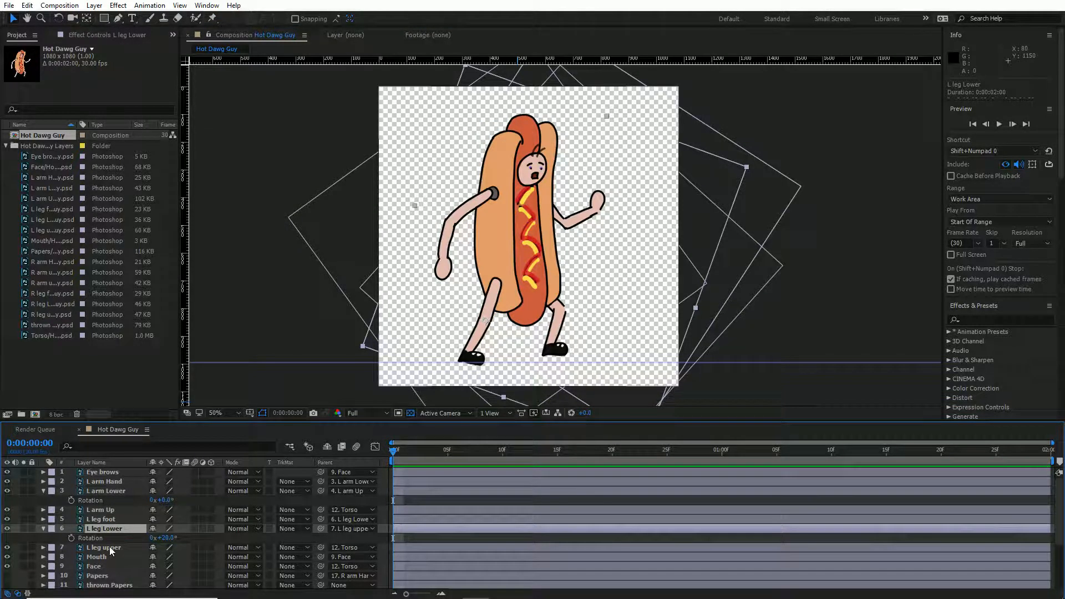
{"action": "left_click", "coordinate": [107, 548]}
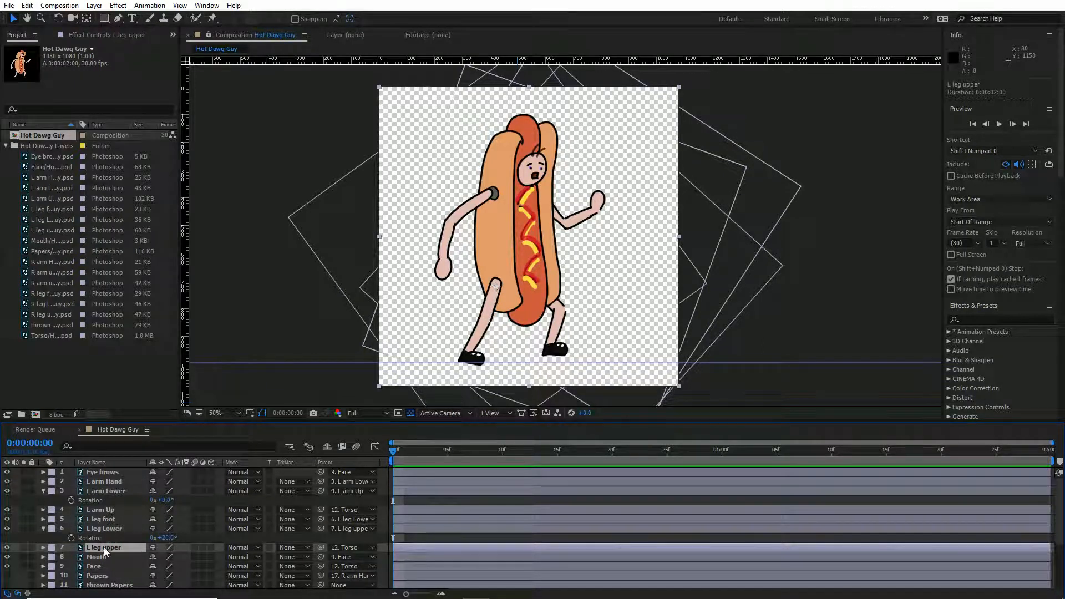
{"action": "key", "text": "r"}
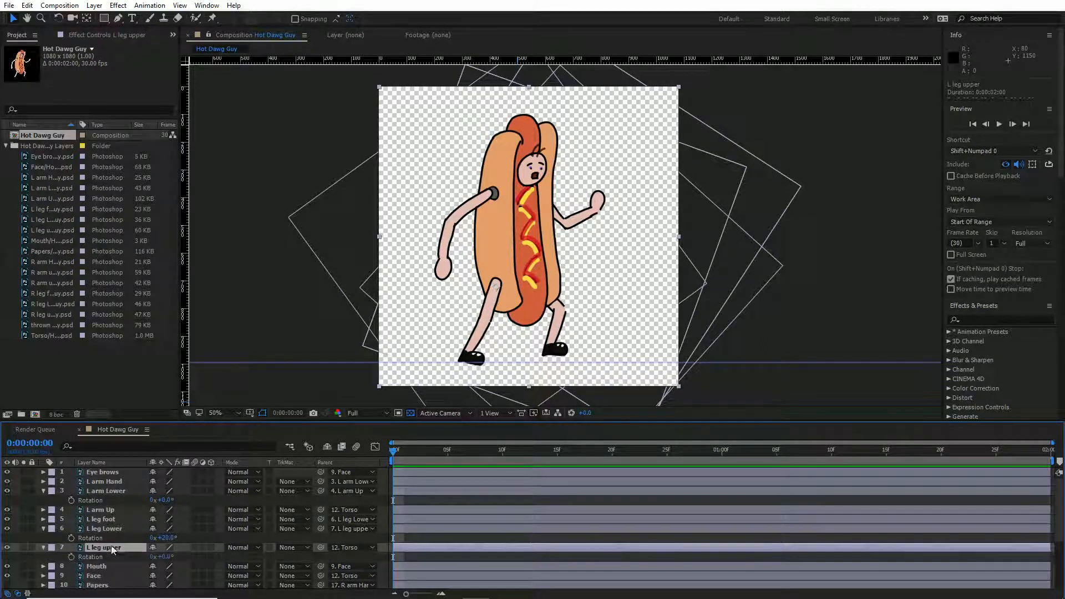
{"action": "left_click", "coordinate": [71, 557]}
{"action": "left_click_drag", "start_coordinate": [447, 452], "coordinate": [1061, 456]}
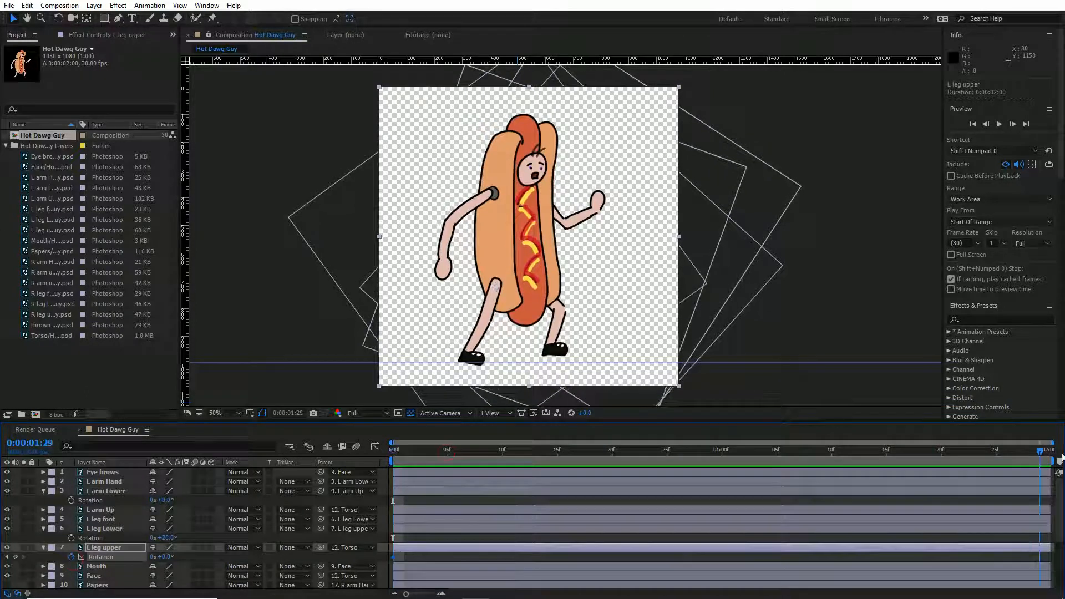
{"action": "left_click", "coordinate": [16, 557]}
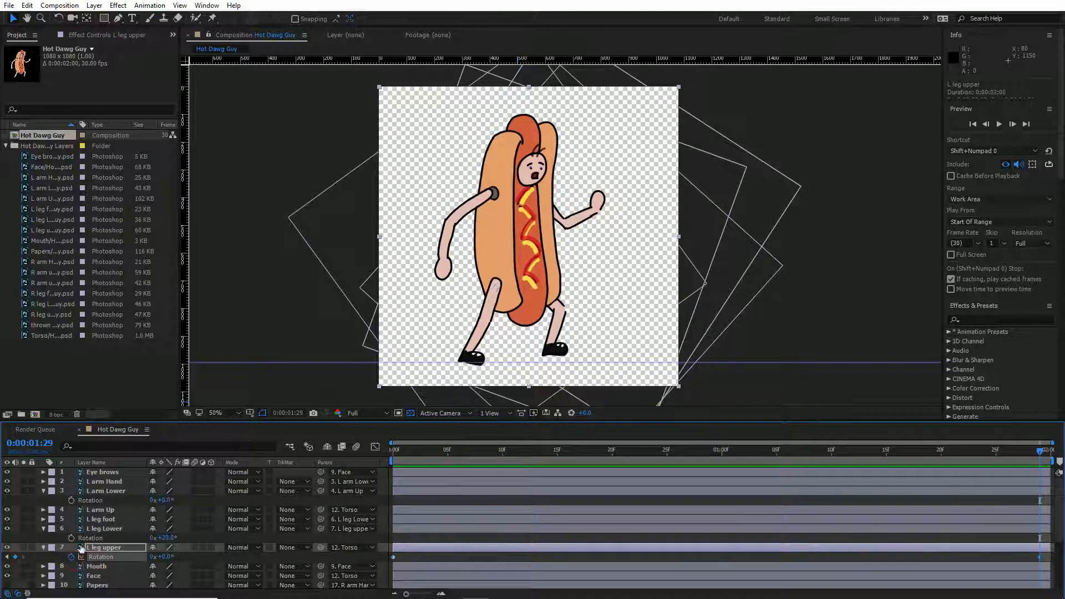
At 0:00:01:00, set the L leg upper layer's Rotation to about -65° and preview the leg swing.
{"action": "left_click_drag", "start_coordinate": [661, 454], "coordinate": [723, 457]}
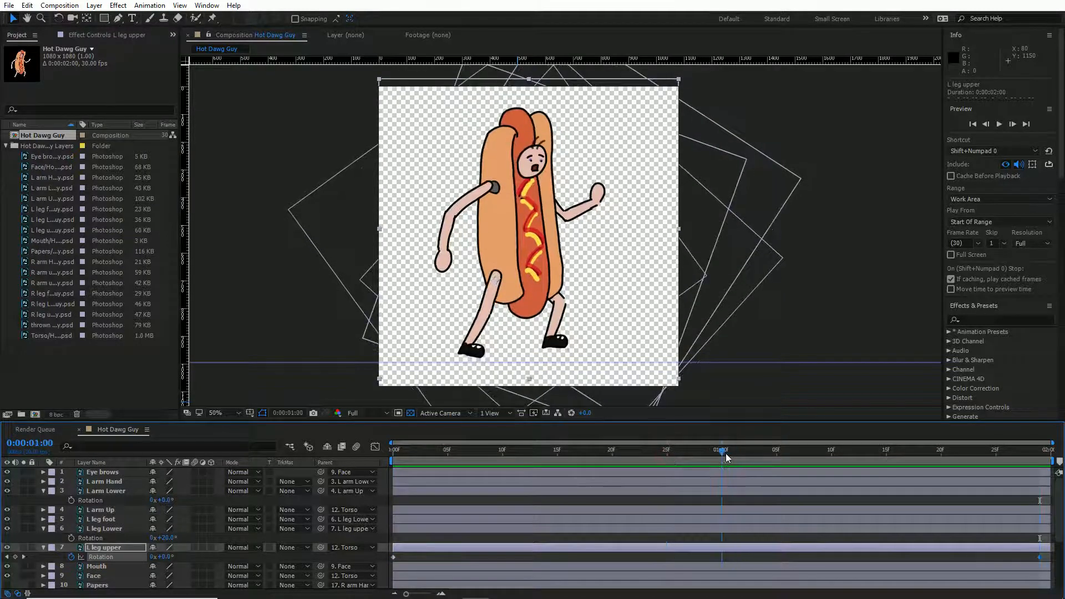
{"action": "left_click_drag", "start_coordinate": [168, 558], "coordinate": [131, 555]}
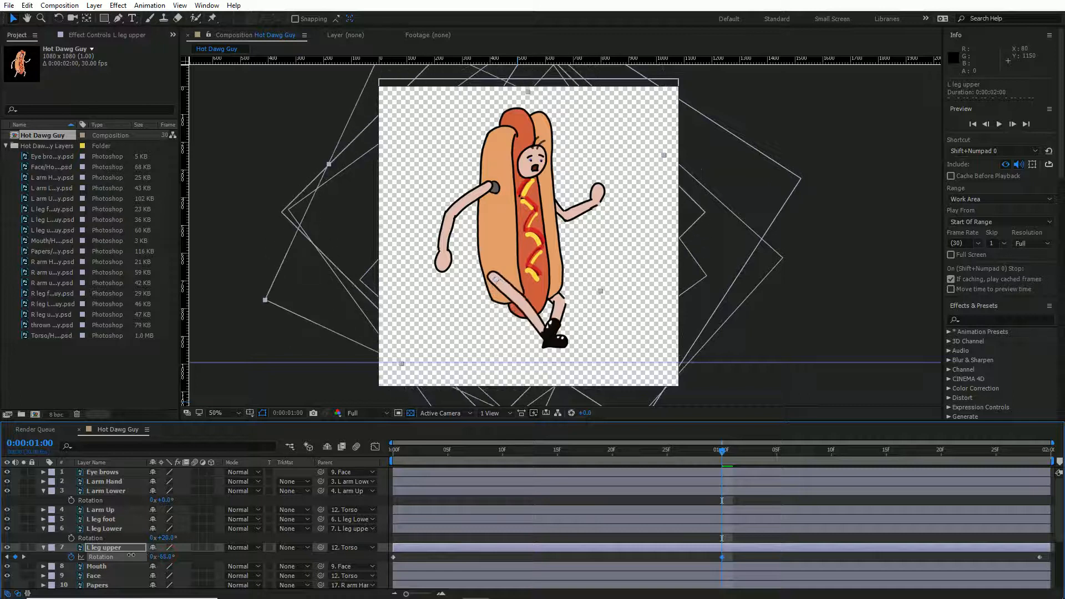
{"action": "left_click_drag", "start_coordinate": [426, 451], "coordinate": [350, 458]}
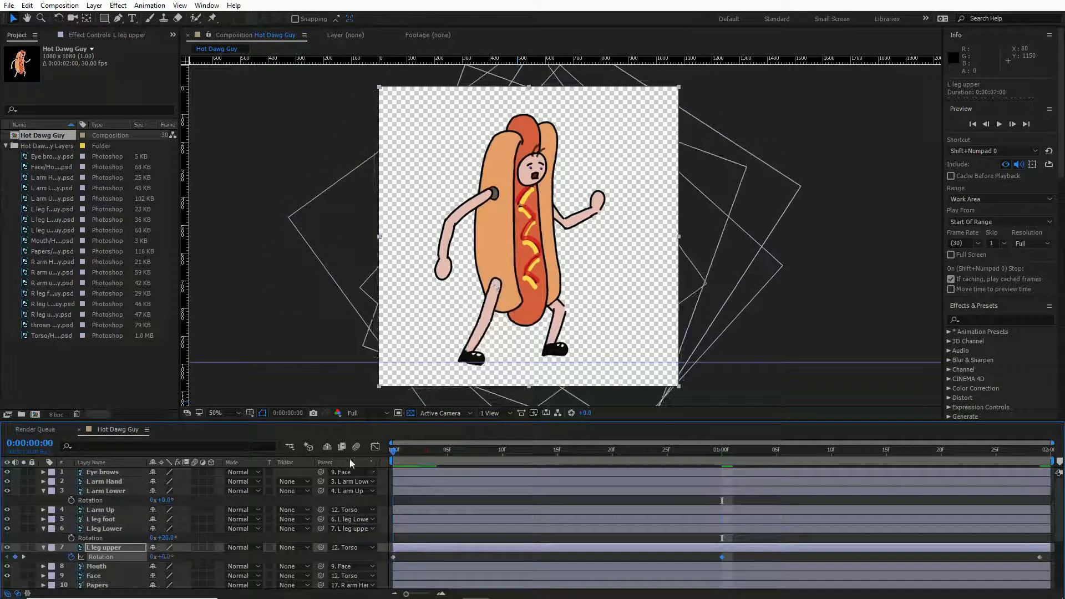
{"action": "key", "text": "space"}
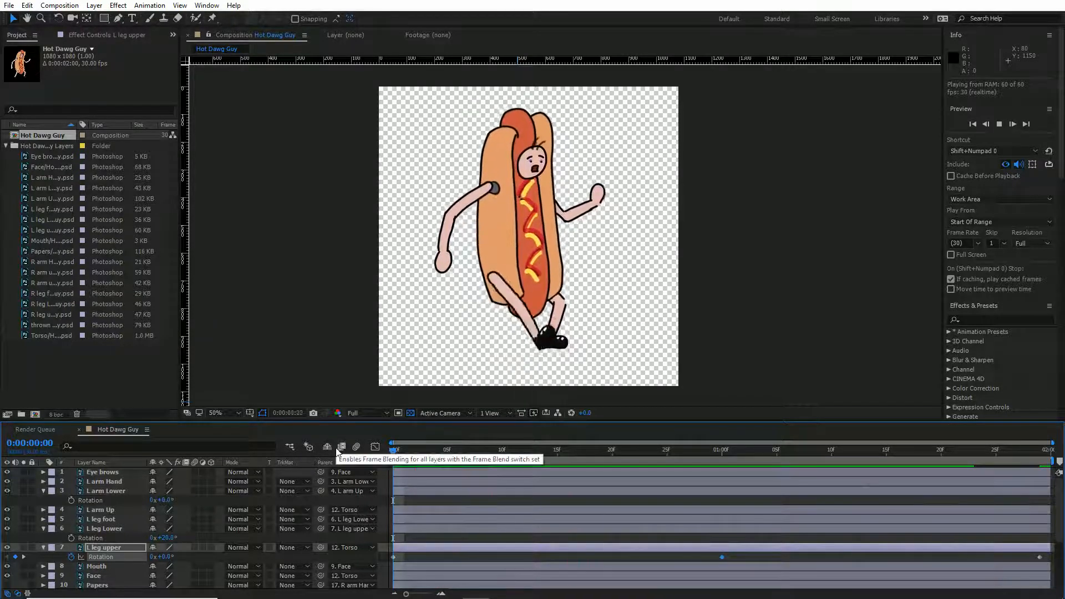
{"action": "key", "text": "space"}
{"action": "key", "text": "Home"}
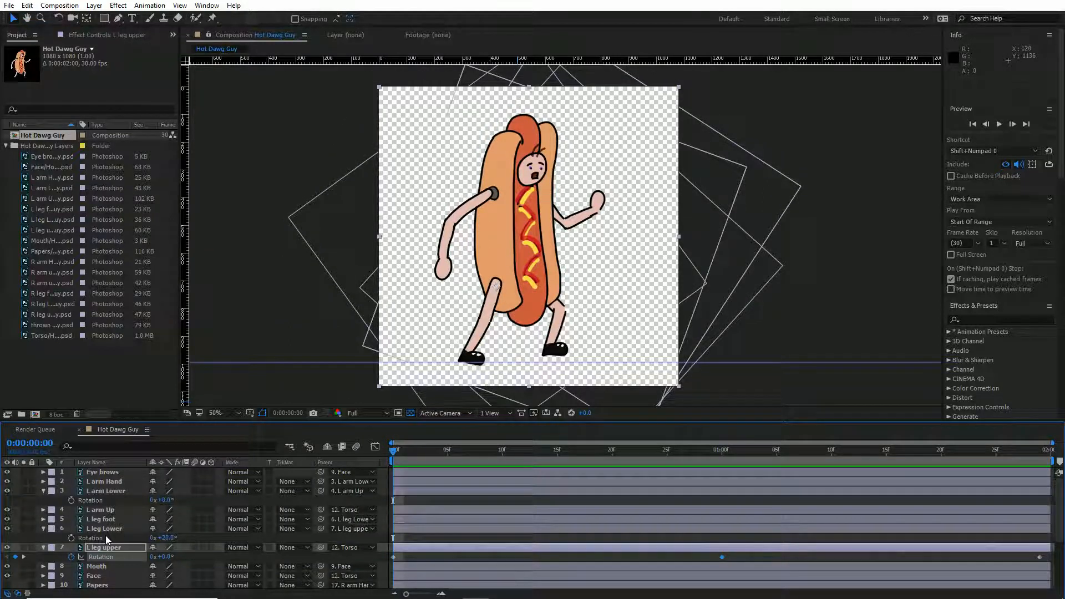
Keyframe the R leg upper layer's current Rotation at both 0:00:00:00 and 0:00:01:29.
{"action": "scroll", "coordinate": [105, 535], "scroll_direction": "down", "scroll_amount": 3}
{"action": "scroll", "coordinate": [108, 539], "scroll_direction": "down", "scroll_amount": 1}
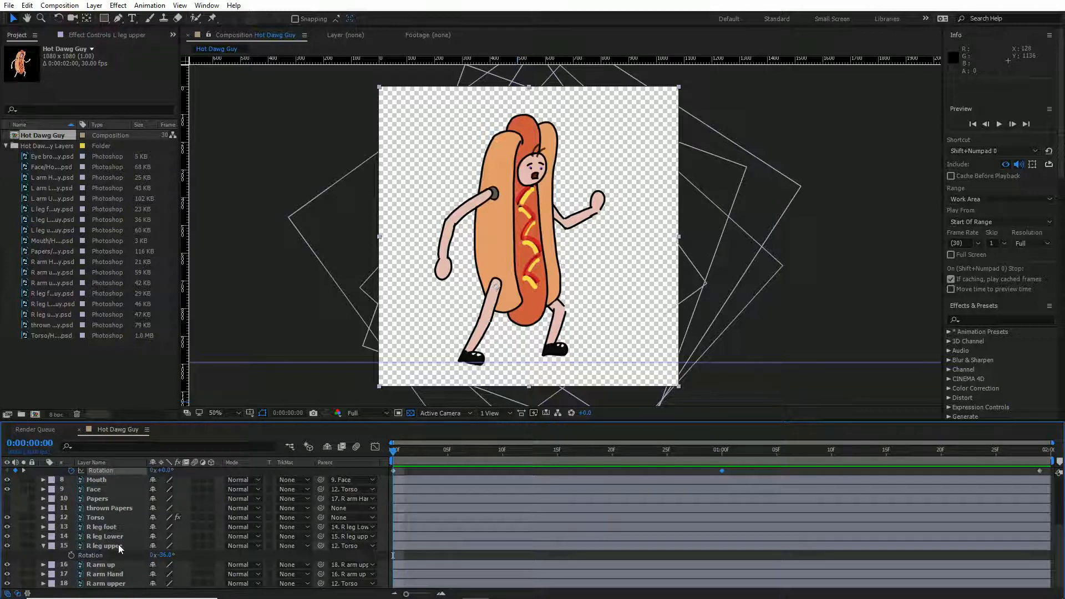
{"action": "left_click", "coordinate": [118, 546]}
{"action": "left_click", "coordinate": [72, 555]}
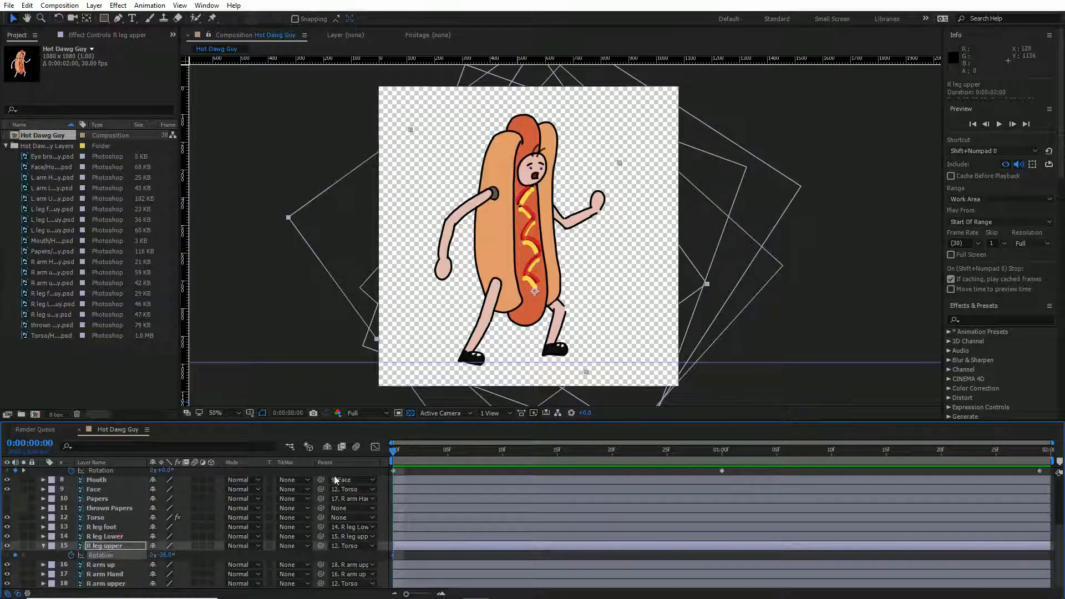
{"action": "left_click_drag", "start_coordinate": [434, 455], "coordinate": [1061, 453]}
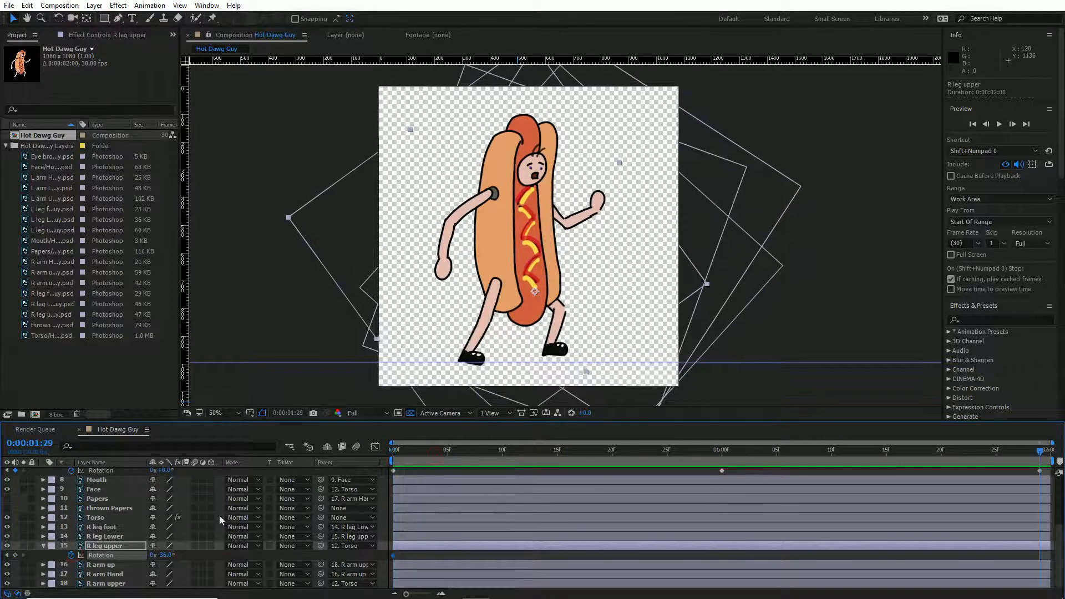
{"action": "left_click", "coordinate": [15, 556]}
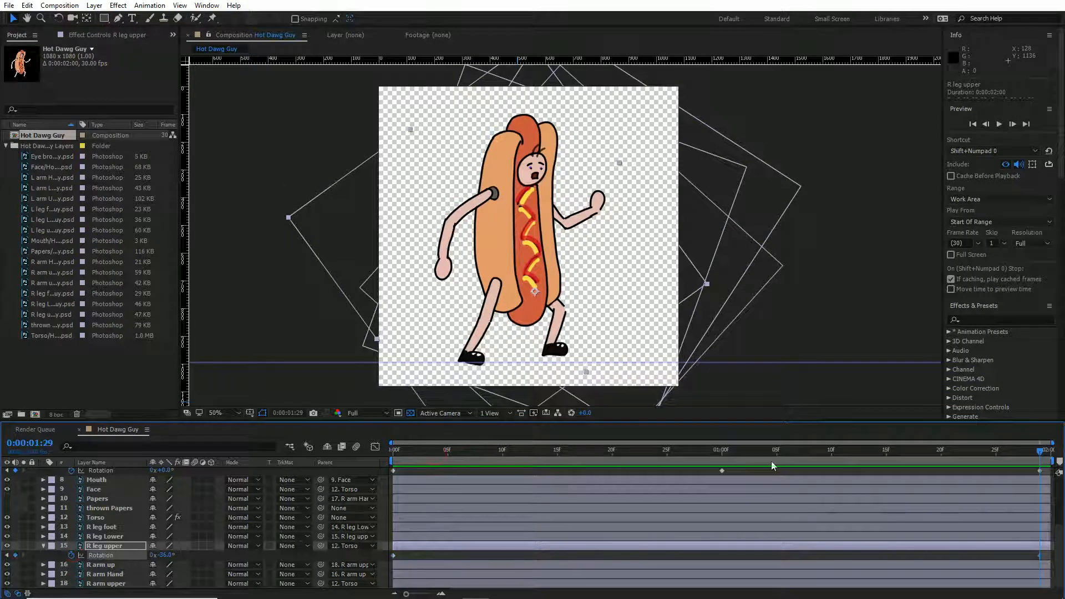
At 0:00:01:00, set the R leg upper layer's Rotation to about 24° and preview both legs swinging.
{"action": "left_click", "coordinate": [721, 454]}
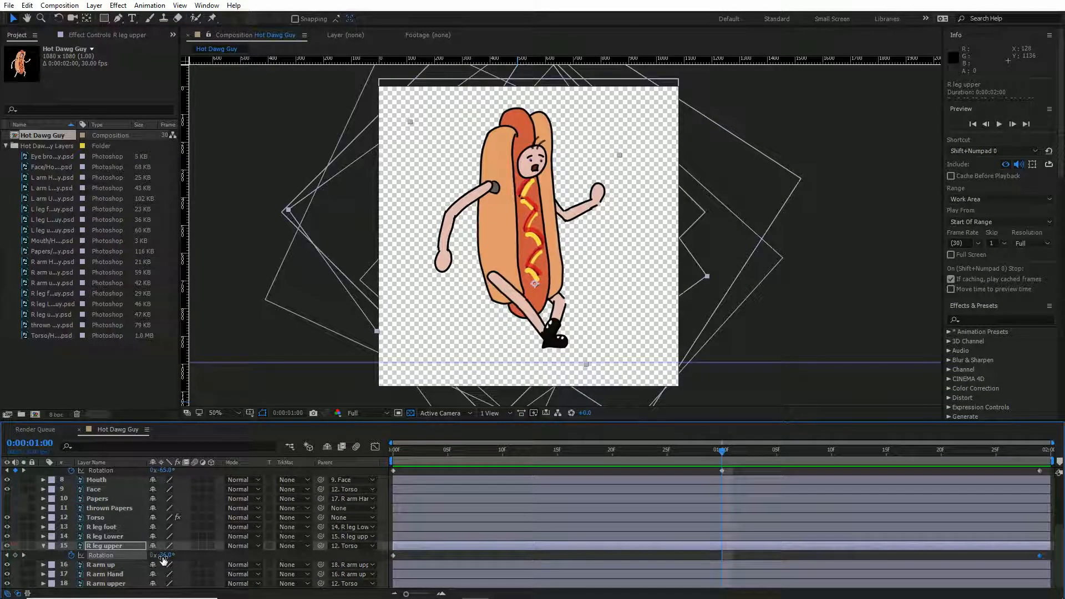
{"action": "left_click_drag", "start_coordinate": [166, 555], "coordinate": [186, 552]}
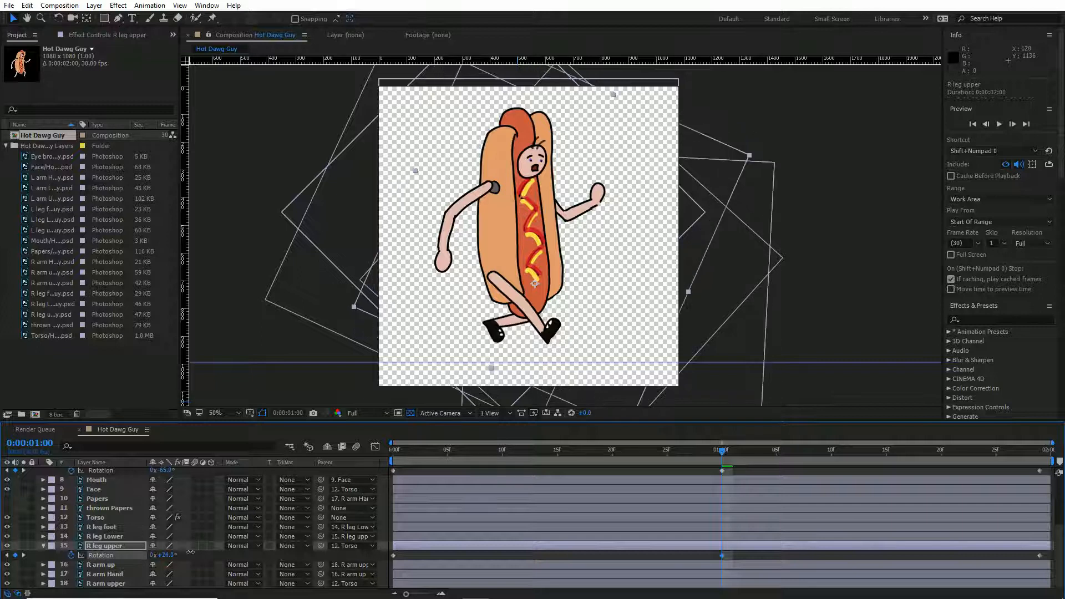
{"action": "left_click_drag", "start_coordinate": [460, 451], "coordinate": [302, 458]}
{"action": "key", "text": "space"}
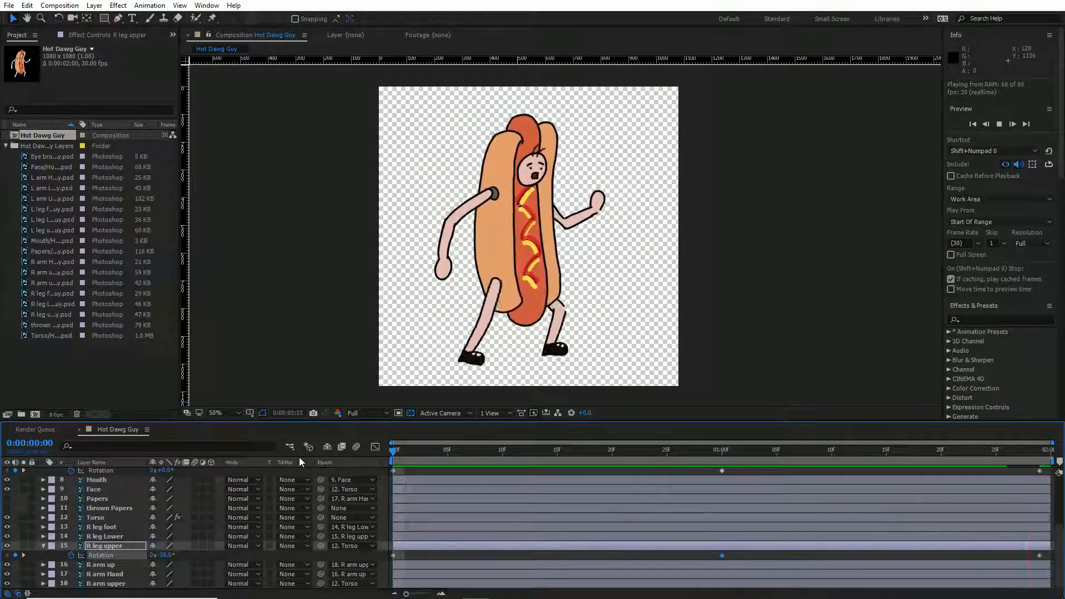
At 0:00:01:00, set the L leg upper layer's Rotation to about -81°.
{"action": "key", "text": "space"}
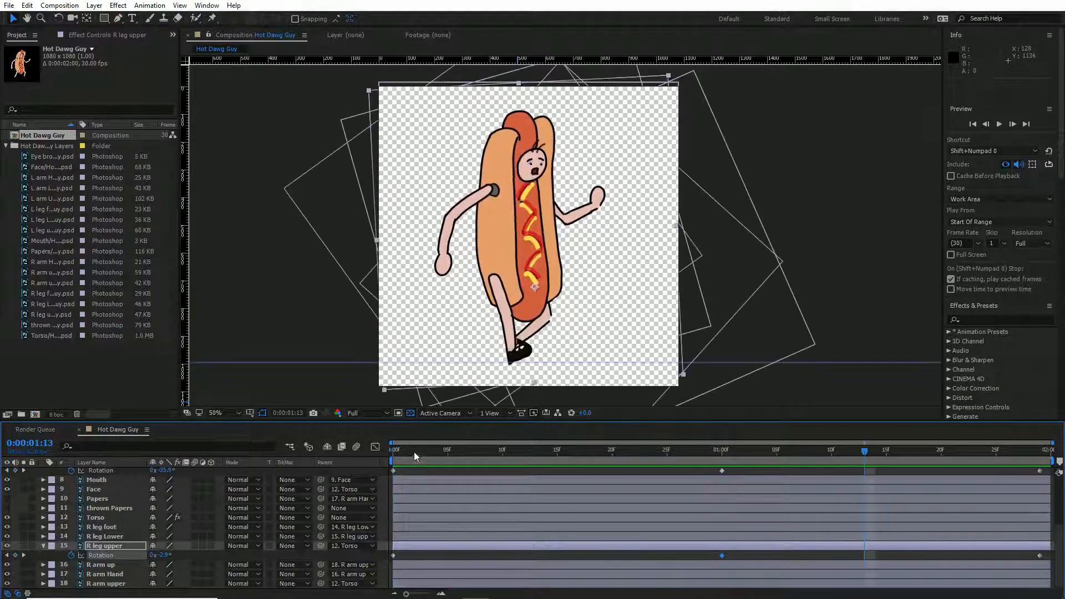
{"action": "left_click_drag", "start_coordinate": [413, 452], "coordinate": [374, 454]}
{"action": "scroll", "coordinate": [95, 538], "scroll_direction": "up", "scroll_amount": 3}
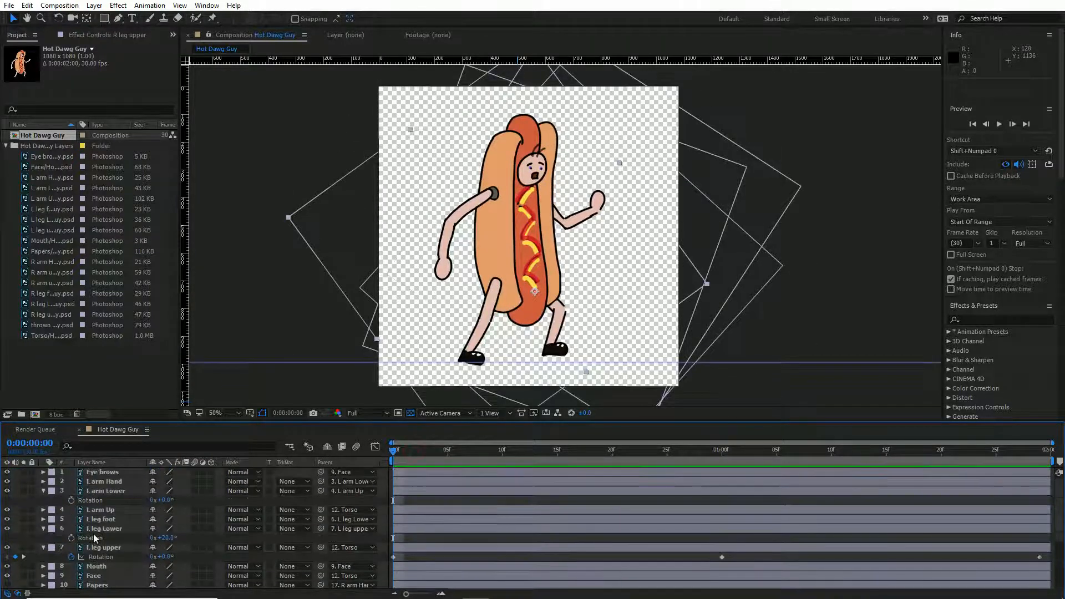
{"action": "left_click", "coordinate": [105, 548]}
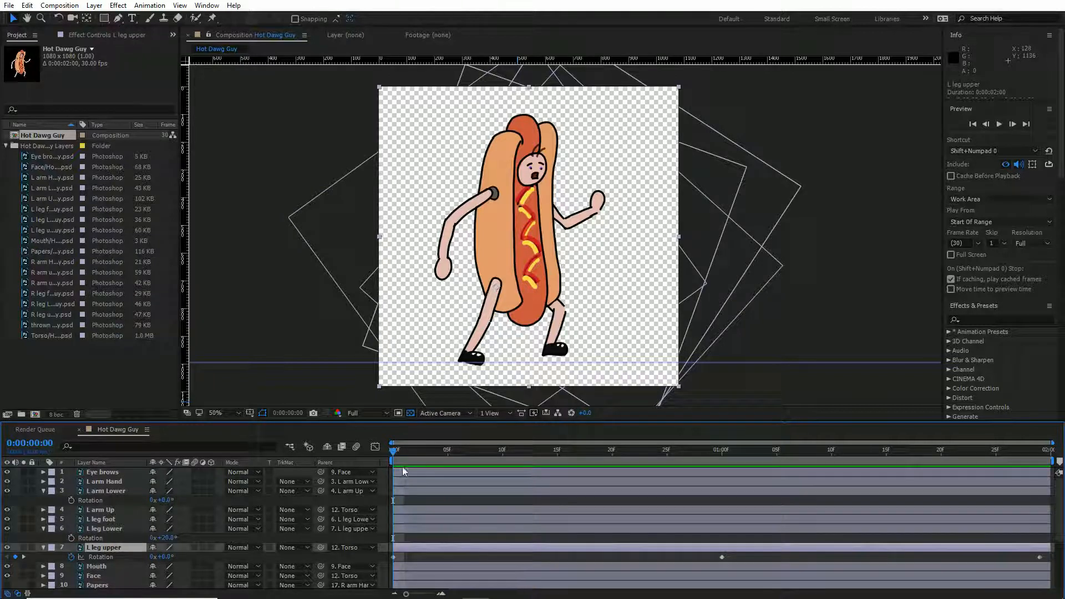
{"action": "left_click_drag", "start_coordinate": [403, 453], "coordinate": [361, 491]}
{"action": "left_click_drag", "start_coordinate": [352, 491], "coordinate": [720, 506]}
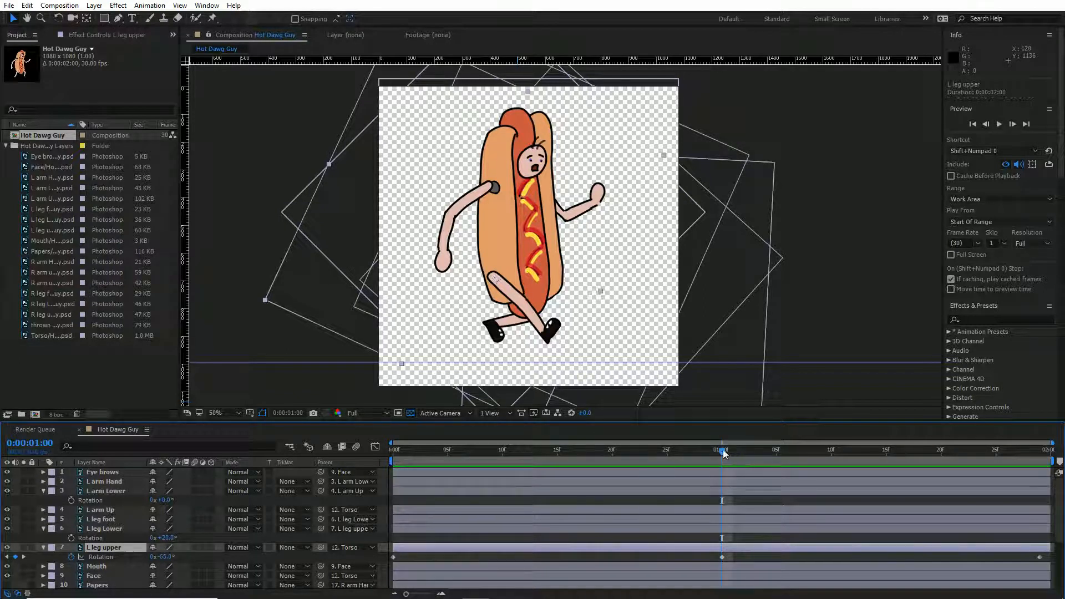
{"action": "left_click_drag", "start_coordinate": [167, 556], "coordinate": [157, 555]}
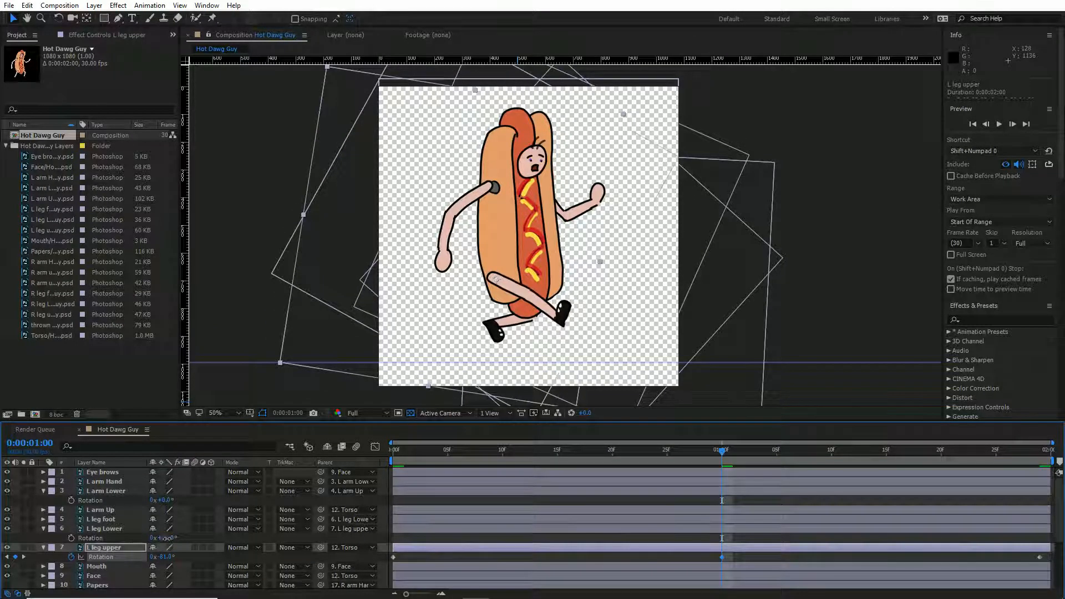
{"action": "key", "text": "Return"}
Keyframe the L leg Lower layer's Rotation at 0:00:00:00, and set it to about 69° at 0:00:01:00.
{"action": "left_click", "coordinate": [71, 538]}
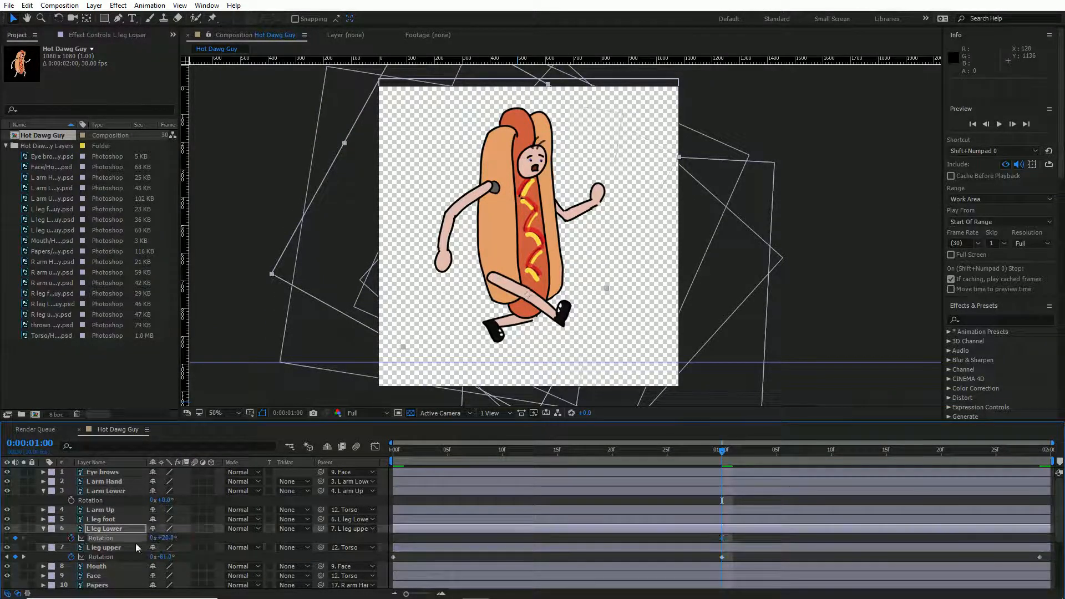
{"action": "left_click_drag", "start_coordinate": [166, 537], "coordinate": [187, 537]}
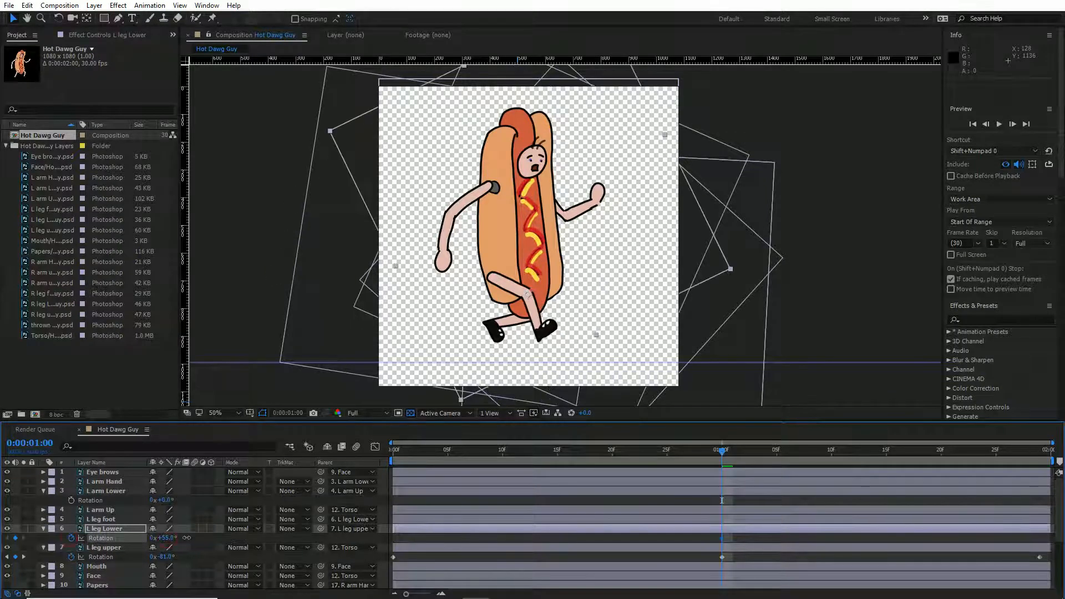
{"action": "key", "text": "ctrl+z"}
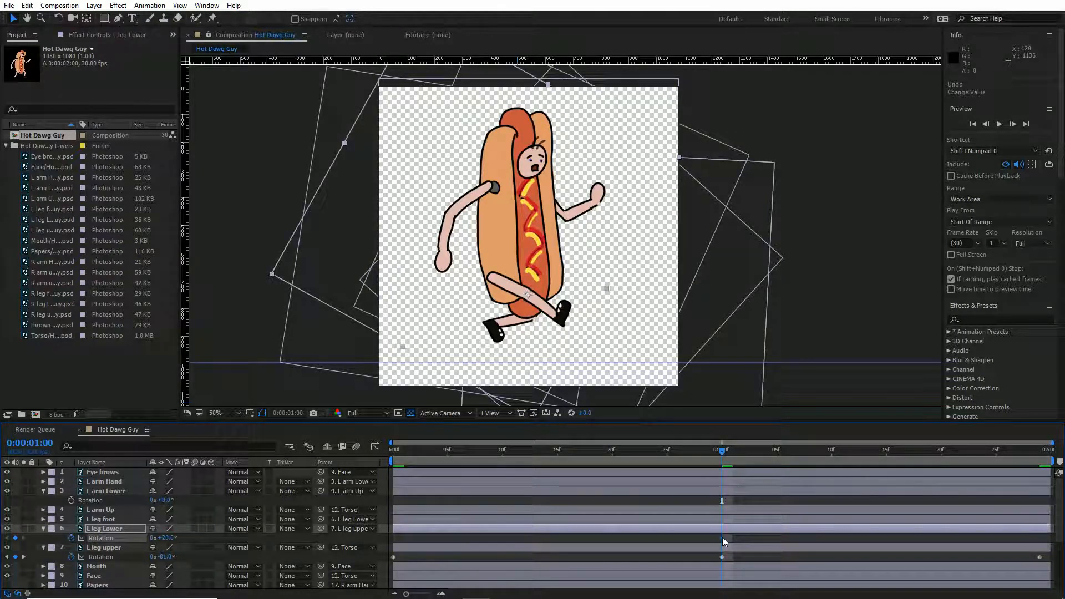
{"action": "left_click_drag", "start_coordinate": [528, 543], "coordinate": [398, 547]}
{"action": "left_click_drag", "start_coordinate": [169, 539], "coordinate": [192, 538]}
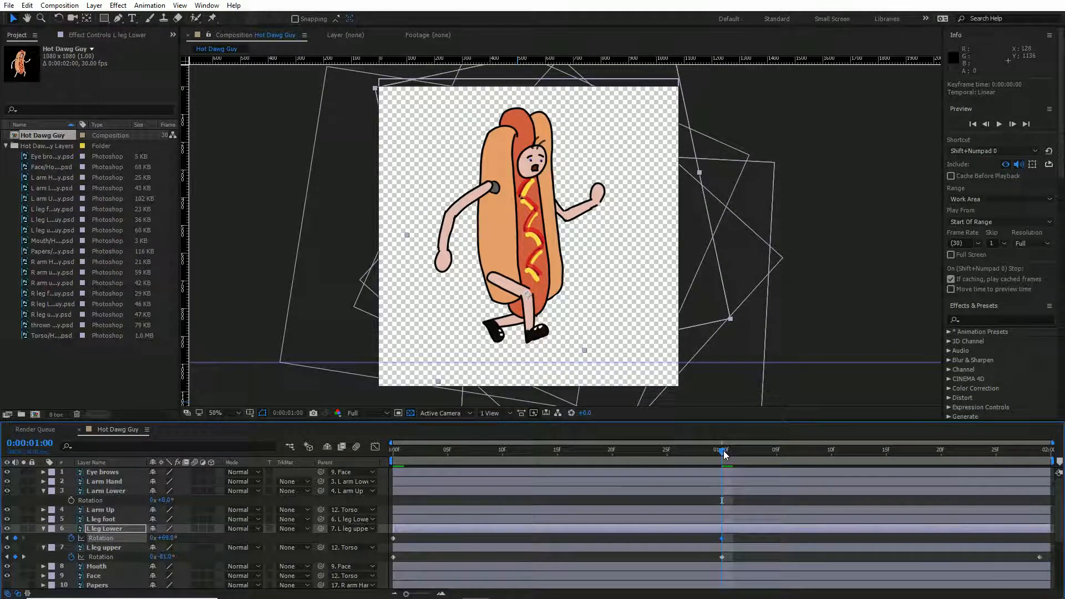
Set the L leg Lower layer's Rotation to 10° at 0:00:00:00 and to about 25° at 0:00:01:07.
{"action": "left_click_drag", "start_coordinate": [724, 450], "coordinate": [338, 475]}
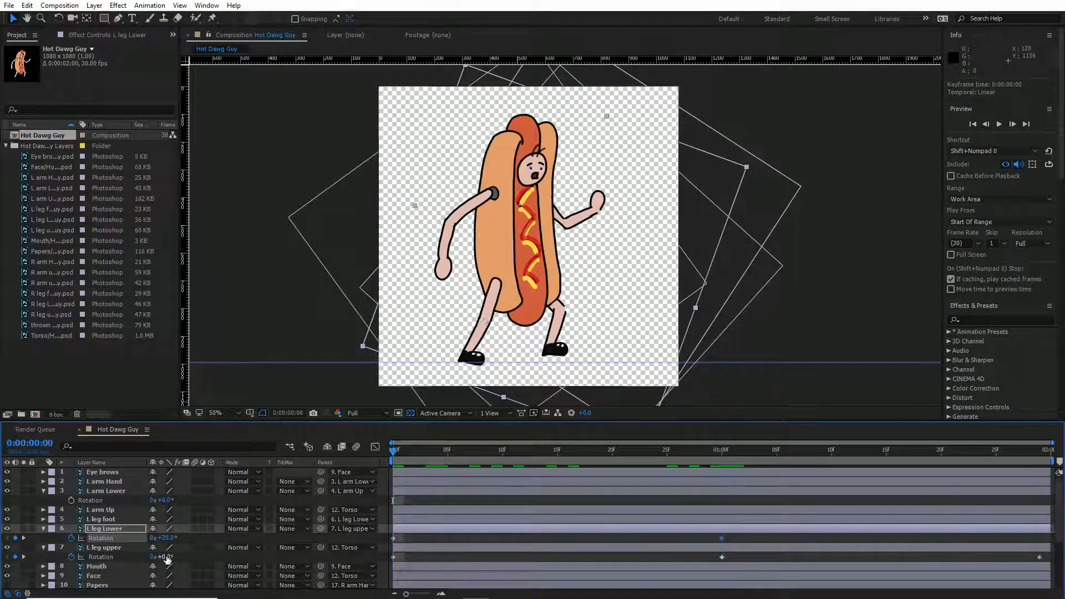
{"action": "left_click_drag", "start_coordinate": [165, 556], "coordinate": [161, 537]}
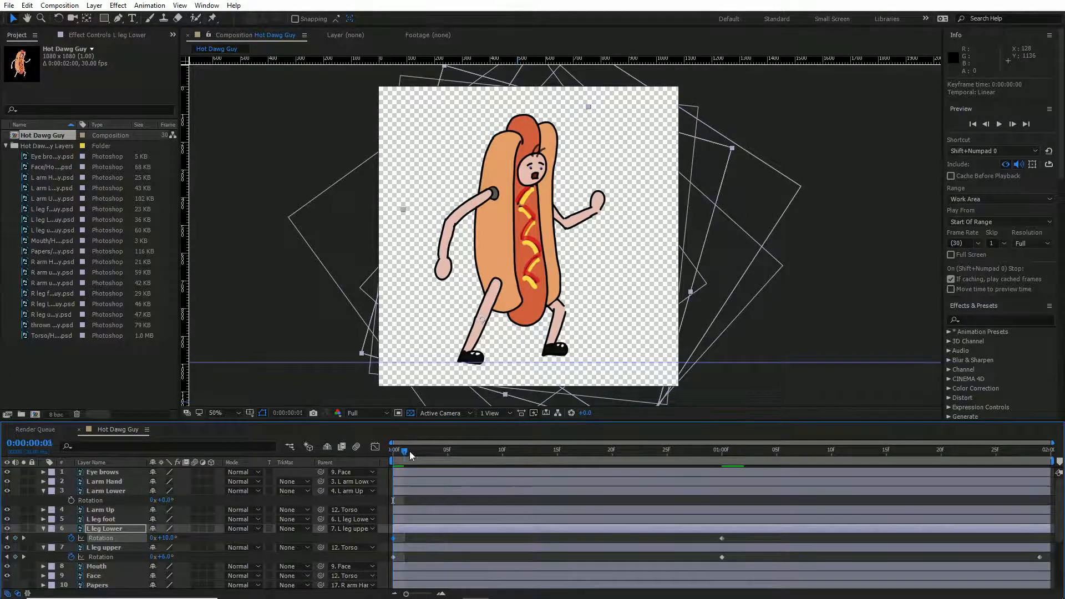
{"action": "left_click_drag", "start_coordinate": [409, 451], "coordinate": [799, 487]}
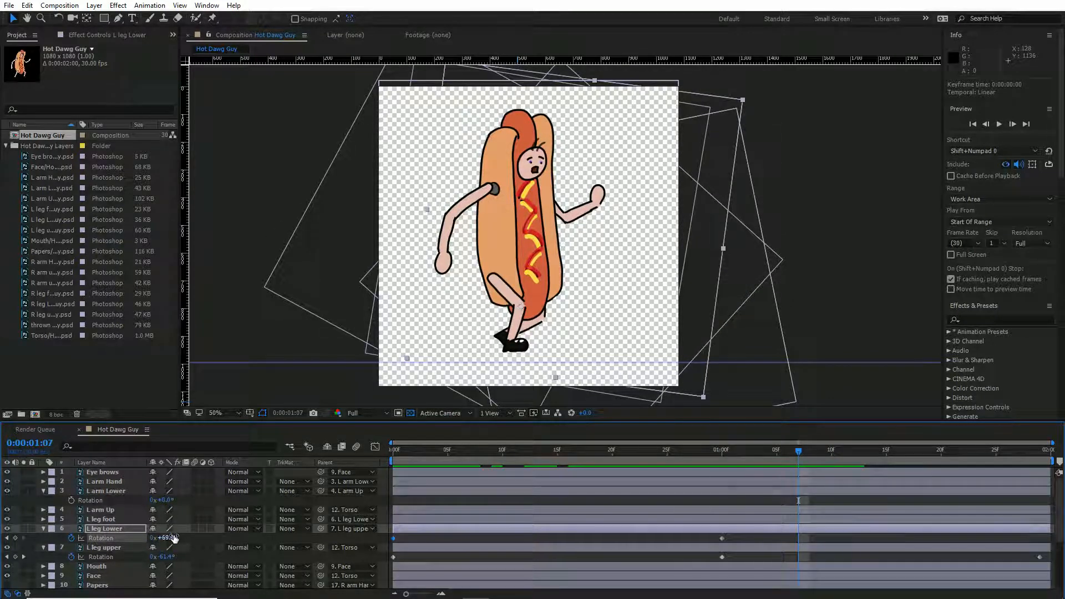
{"action": "left_click_drag", "start_coordinate": [170, 538], "coordinate": [147, 538]}
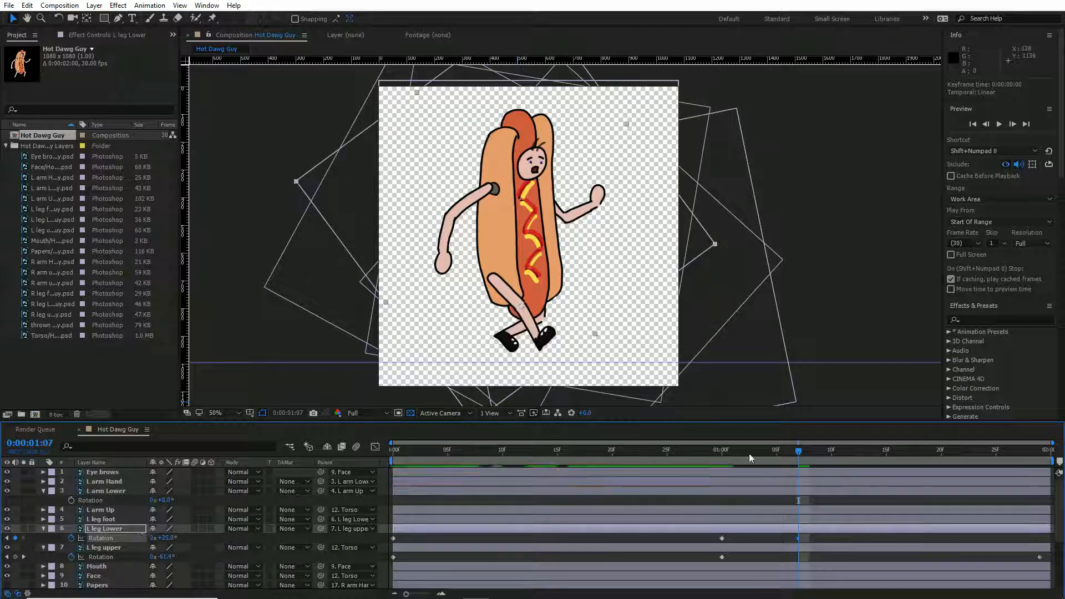
{"action": "left_click_drag", "start_coordinate": [749, 453], "coordinate": [849, 474]}
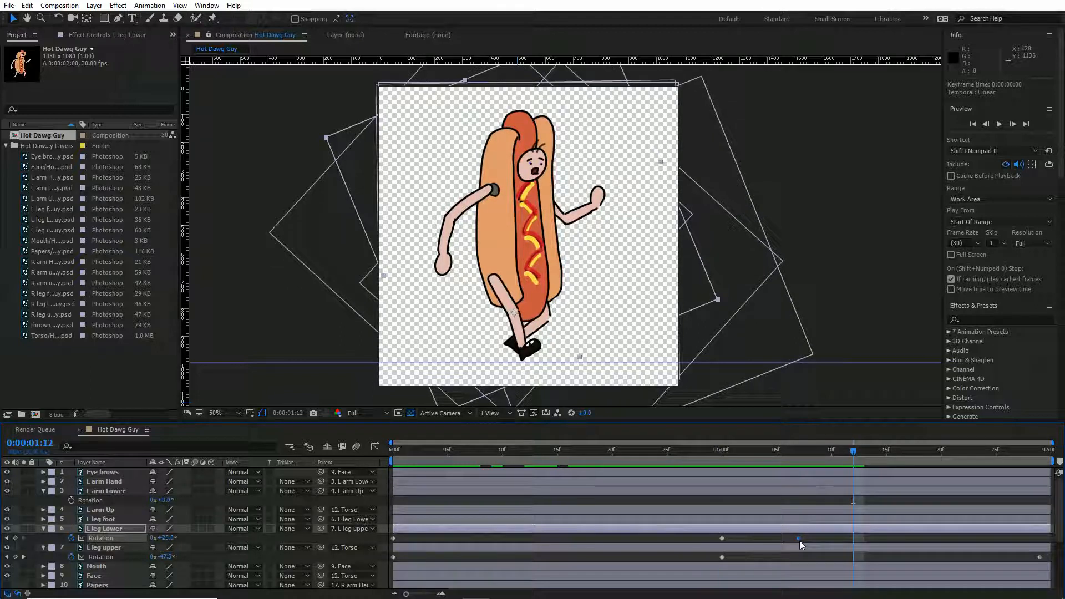
{"action": "left_click", "coordinate": [827, 538]}
{"action": "left_click_drag", "start_coordinate": [825, 539], "coordinate": [805, 534]}
Keyframe the L leg foot layer's Rotation at 0° at 0:00:01:00 and about 20° at 0:00:01:12.
{"action": "left_click", "coordinate": [115, 519]}
{"action": "key", "text": "r"}
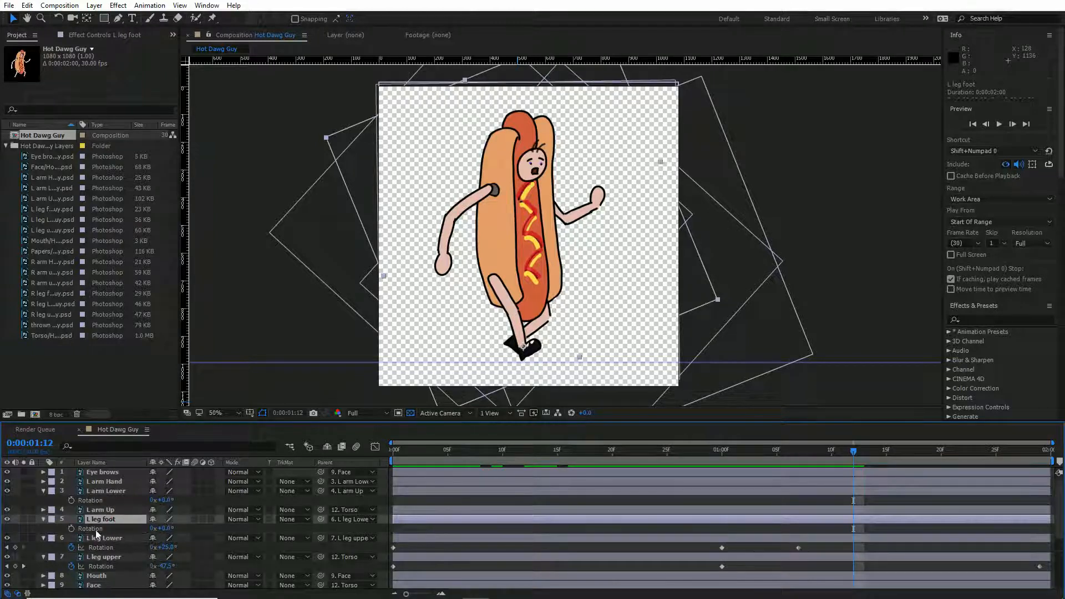
{"action": "left_click", "coordinate": [72, 528]}
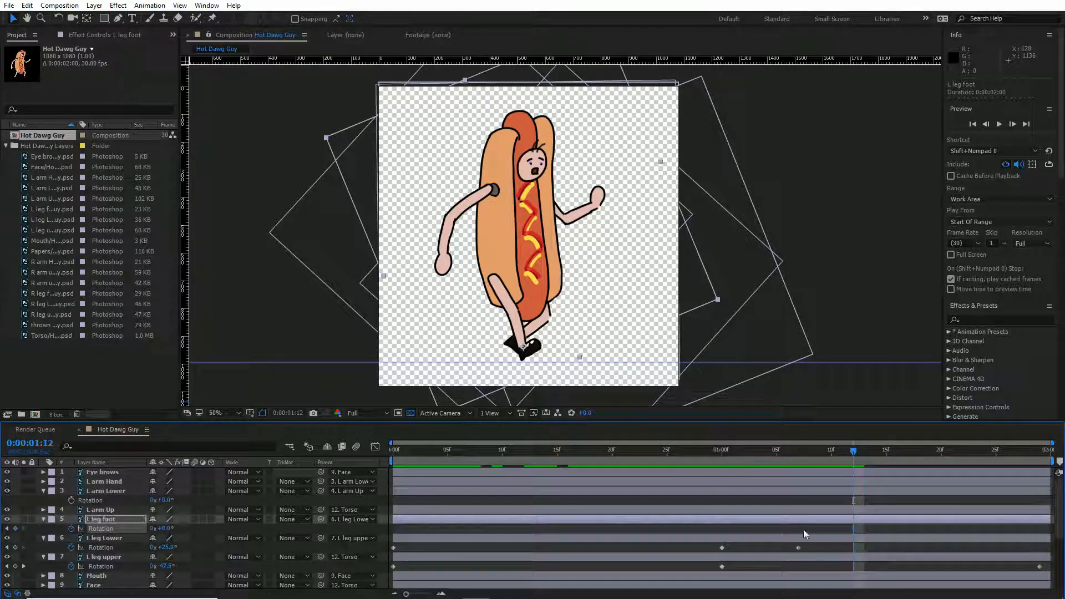
{"action": "left_click_drag", "start_coordinate": [853, 528], "coordinate": [723, 530]}
{"action": "left_click_drag", "start_coordinate": [164, 529], "coordinate": [176, 527]}
Keyframe the L leg foot layer's Rotation at about 11° at 0:00:01:19, -1° at 0:00:01:25 and 18° at 0:00:01:29, and preview the motion.
{"action": "left_click_drag", "start_coordinate": [880, 452], "coordinate": [931, 452]}
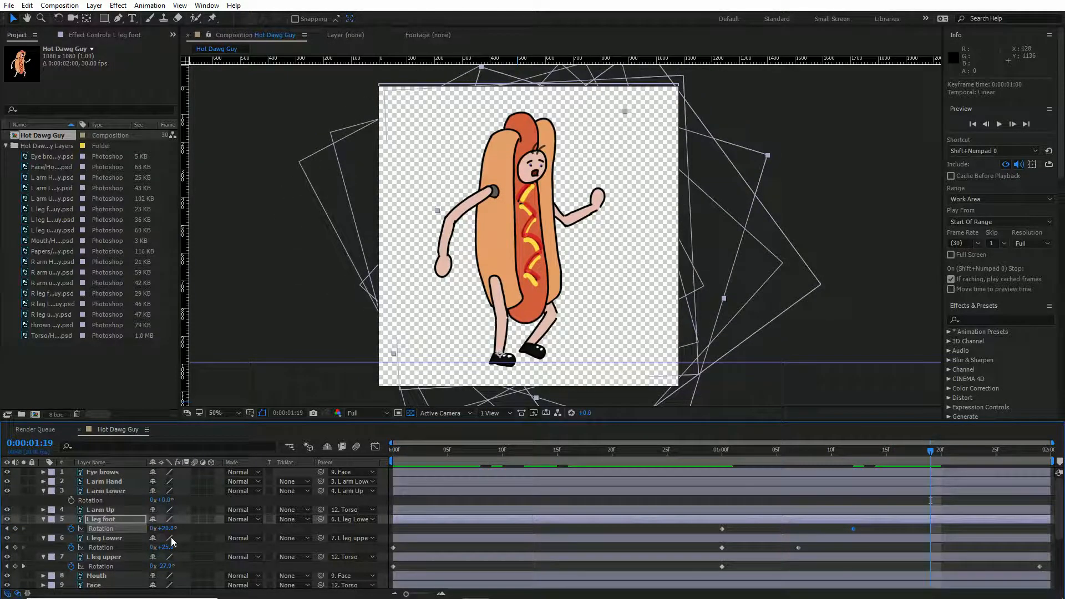
{"action": "left_click_drag", "start_coordinate": [166, 529], "coordinate": [162, 529]}
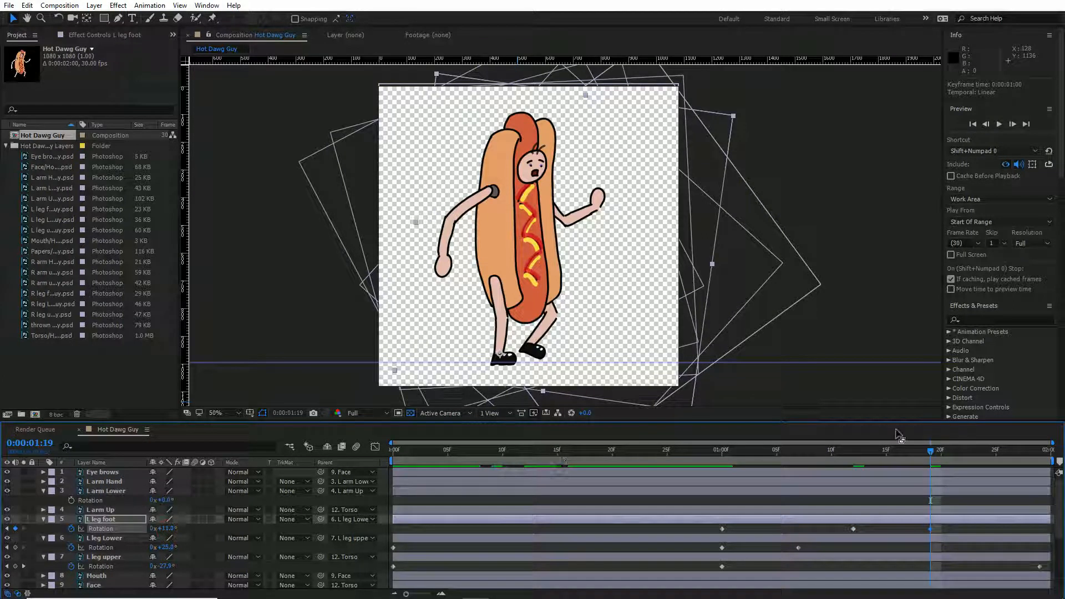
{"action": "left_click_drag", "start_coordinate": [926, 458], "coordinate": [994, 460]}
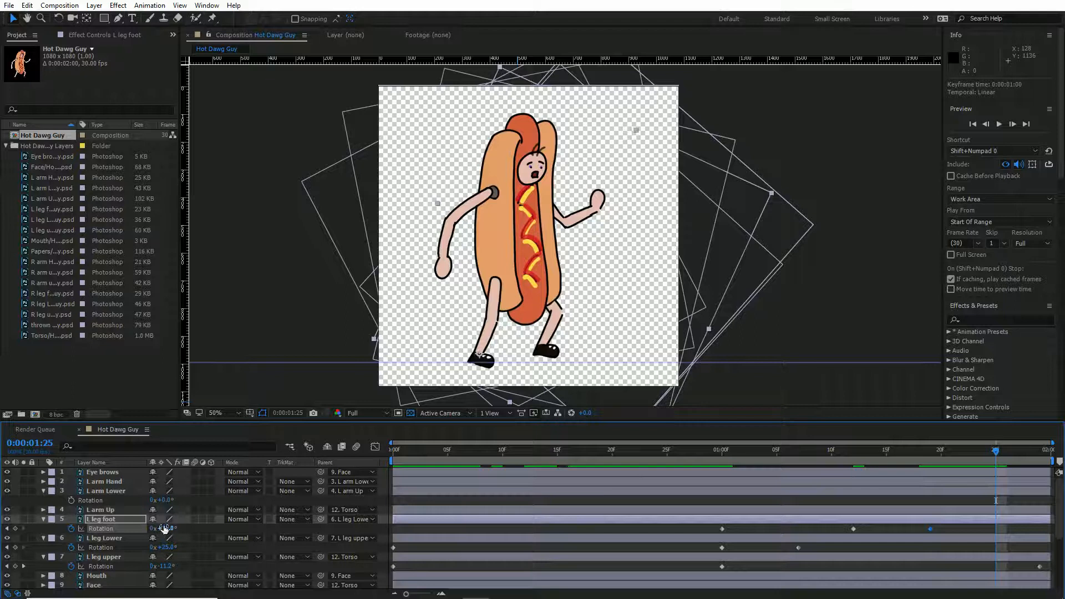
{"action": "left_click_drag", "start_coordinate": [167, 528], "coordinate": [159, 528]}
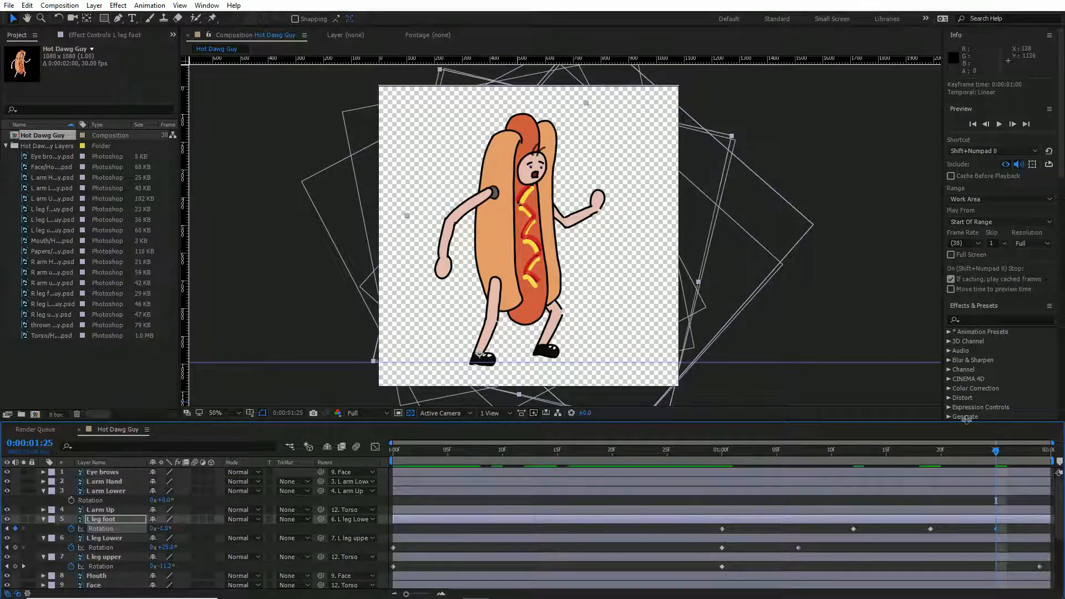
{"action": "left_click_drag", "start_coordinate": [997, 452], "coordinate": [1040, 453]}
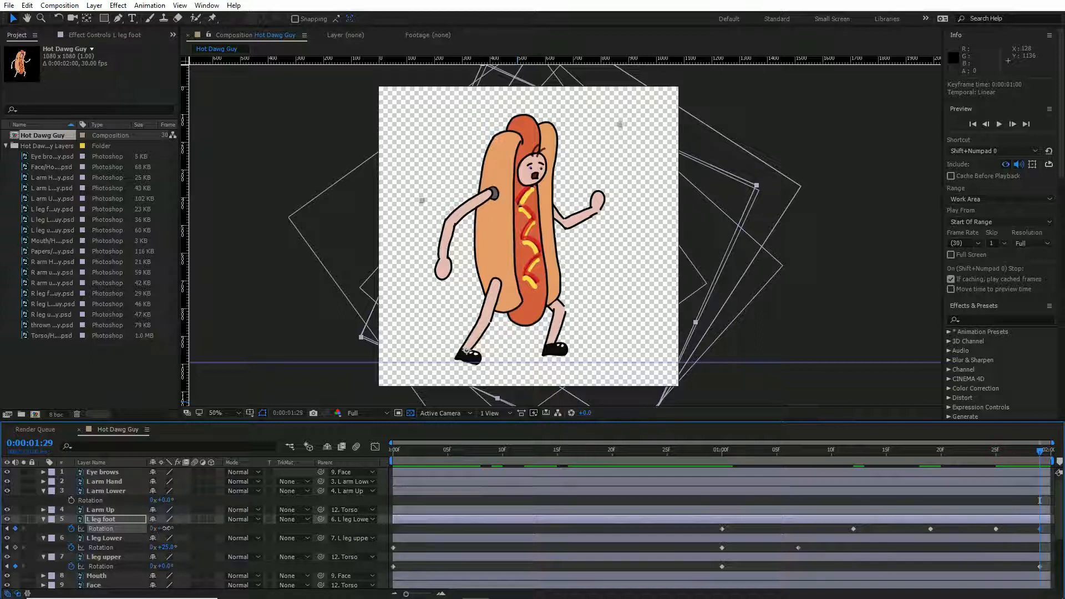
{"action": "left_click_drag", "start_coordinate": [166, 528], "coordinate": [175, 528]}
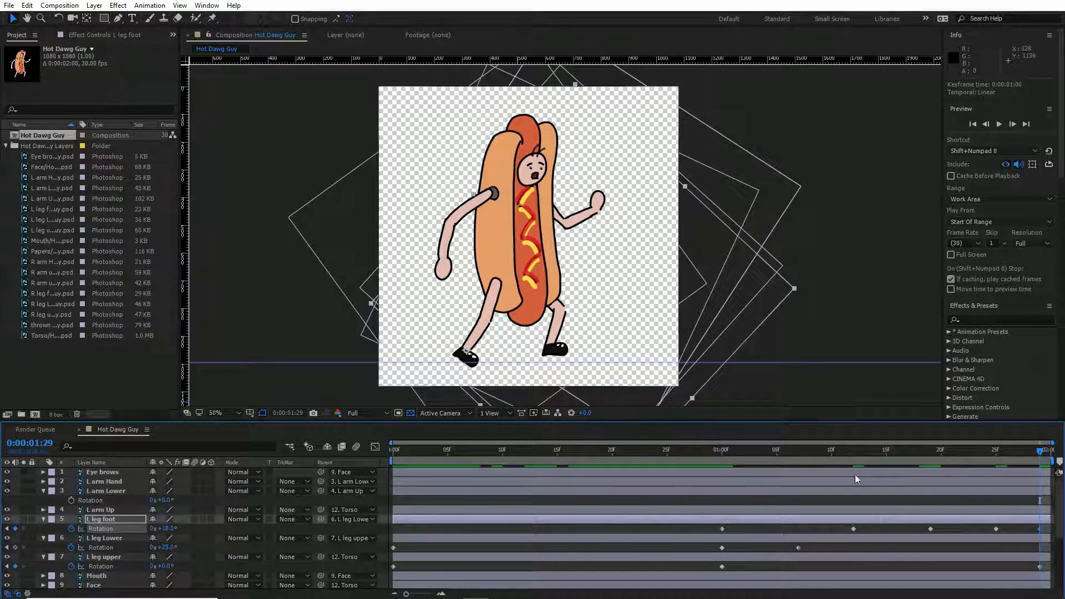
{"action": "left_click", "coordinate": [715, 454]}
{"action": "key", "text": "space"}
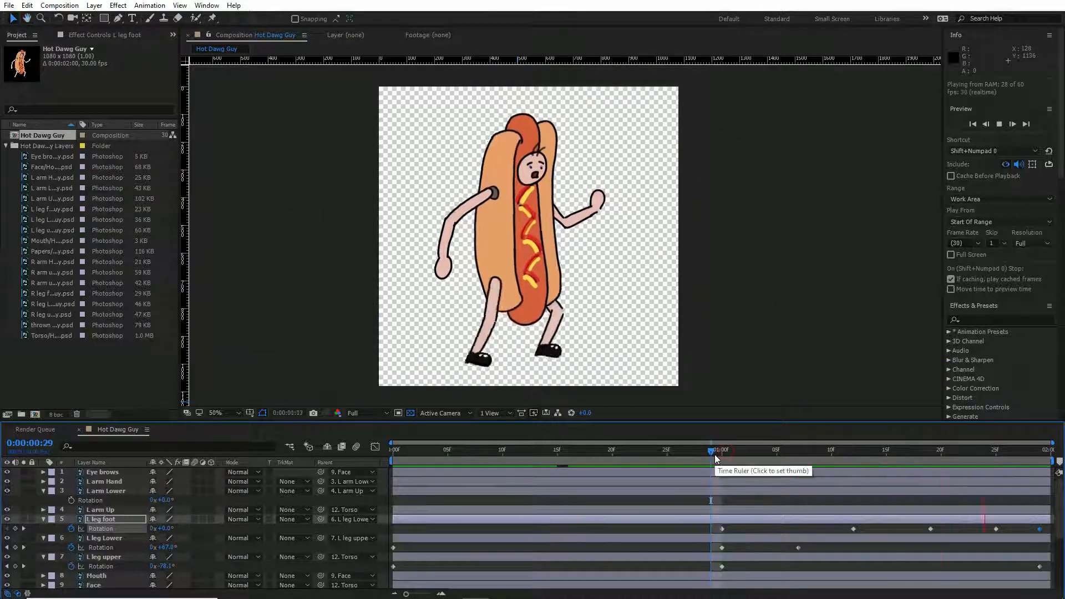
{"action": "left_click", "coordinate": [715, 451]}
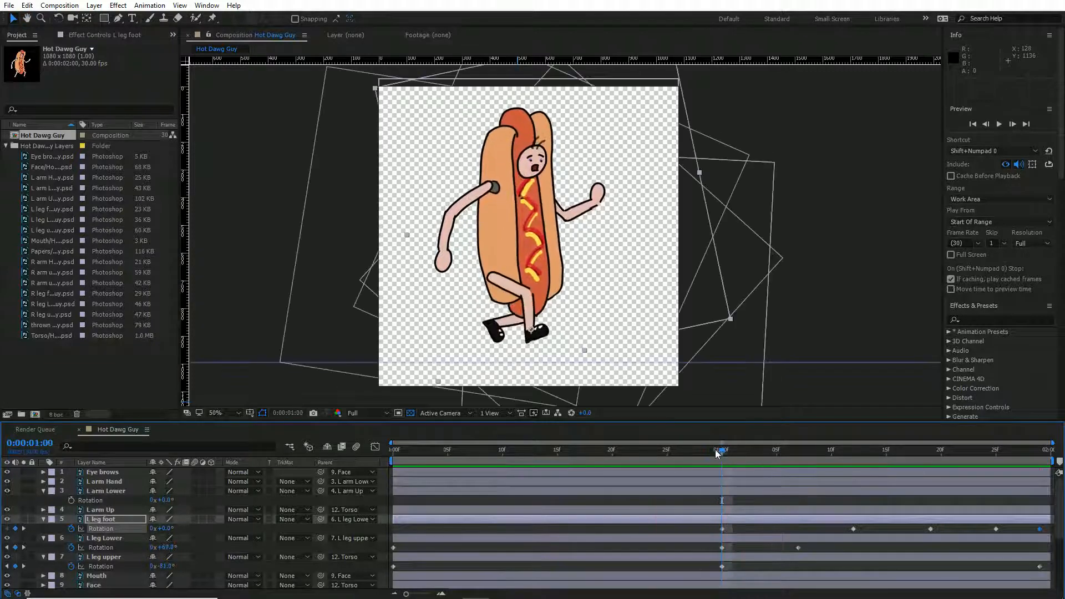
Copy the L leg foot layer's Rotation keyframe from 0:00:01:29 to 0:00:00:00.
{"action": "left_click_drag", "start_coordinate": [714, 449], "coordinate": [1038, 499]}
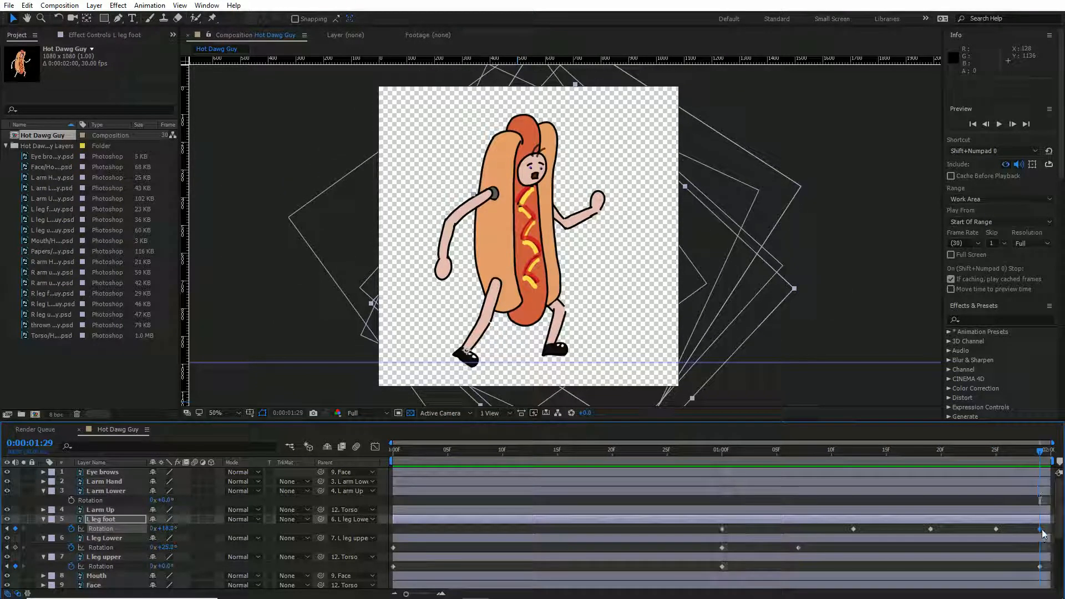
{"action": "left_click", "coordinate": [1040, 529]}
{"action": "key", "text": "ctrl+c"}
{"action": "key", "text": "Home"}
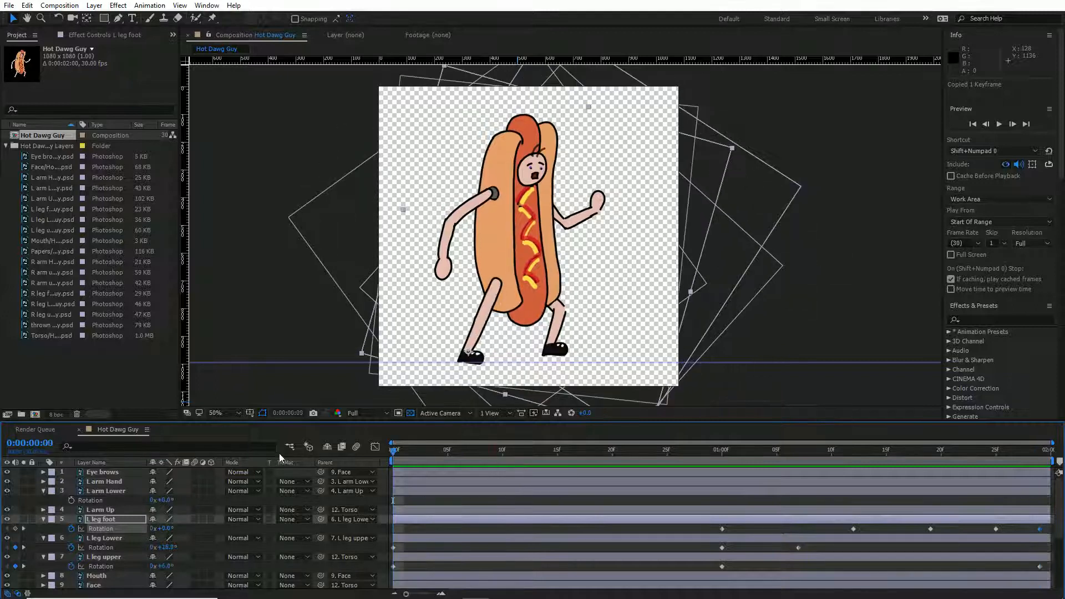
{"action": "key", "text": "ctrl+v"}
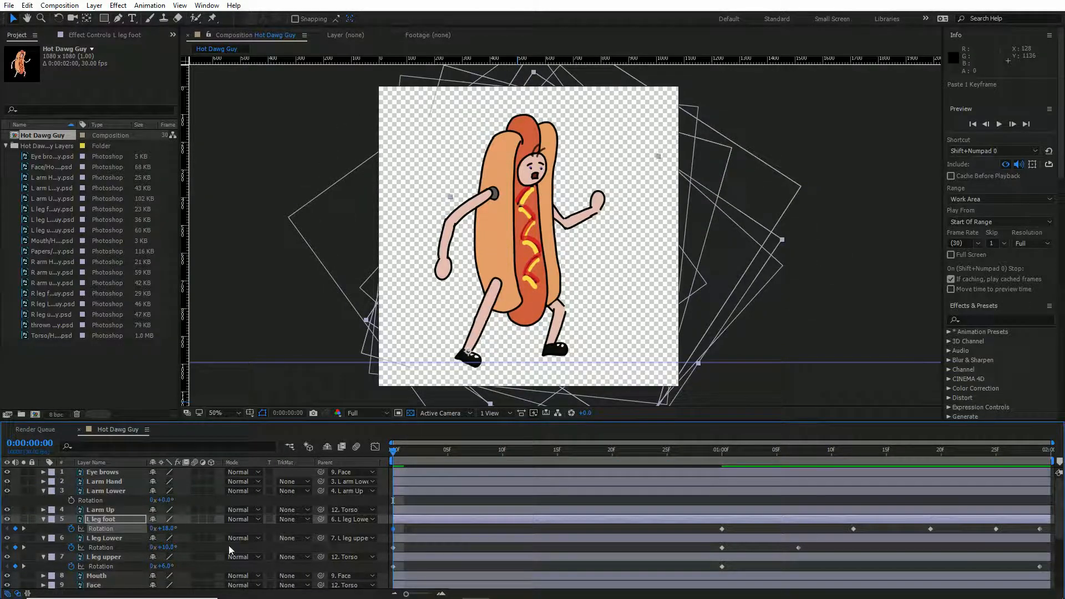
At 0:00:00:00, set the L leg upper layer's Rotation to about 16° and preview the walk.
{"action": "left_click_drag", "start_coordinate": [165, 569], "coordinate": [172, 565]}
{"action": "key", "text": "space"}
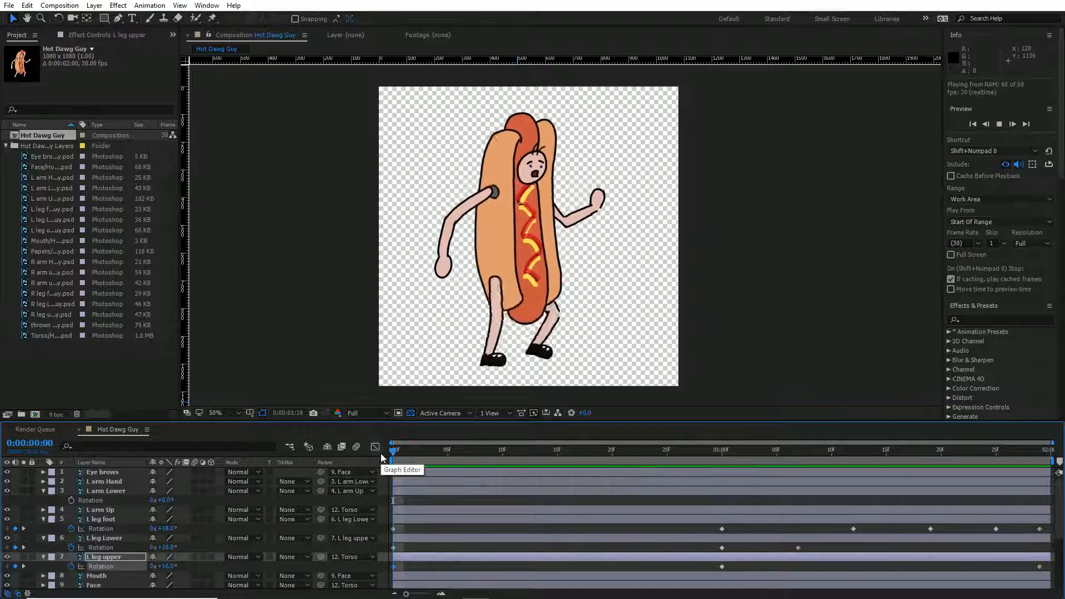
{"action": "key", "text": "space"}
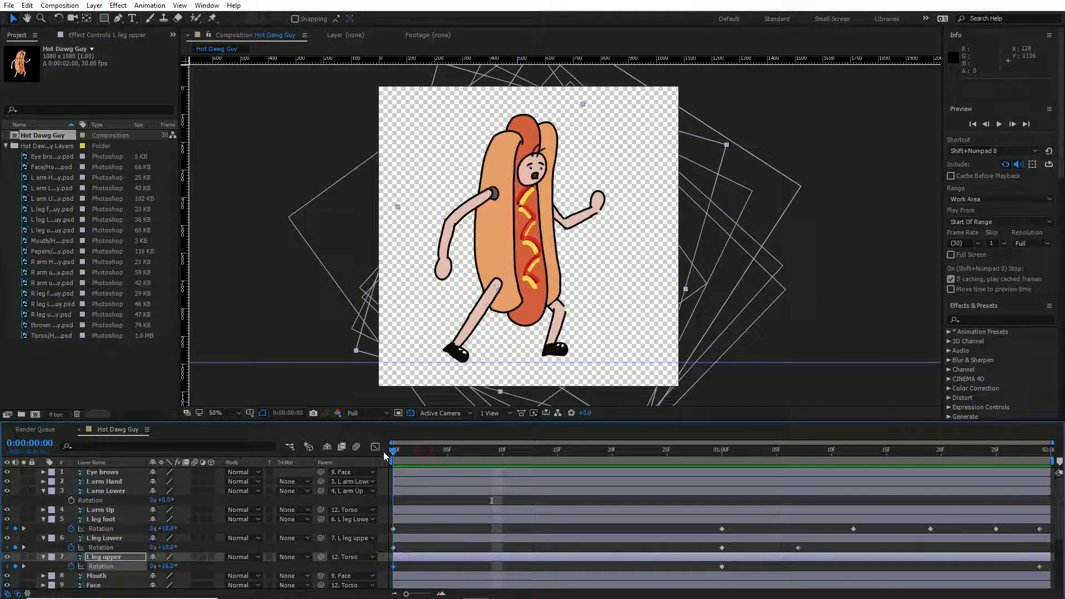
Add an L leg Lower Rotation keyframe of about 56° at 0:00:00:06, move it to 0:00:00:07, and preview the walk.
{"action": "left_click_drag", "start_coordinate": [384, 451], "coordinate": [464, 455]}
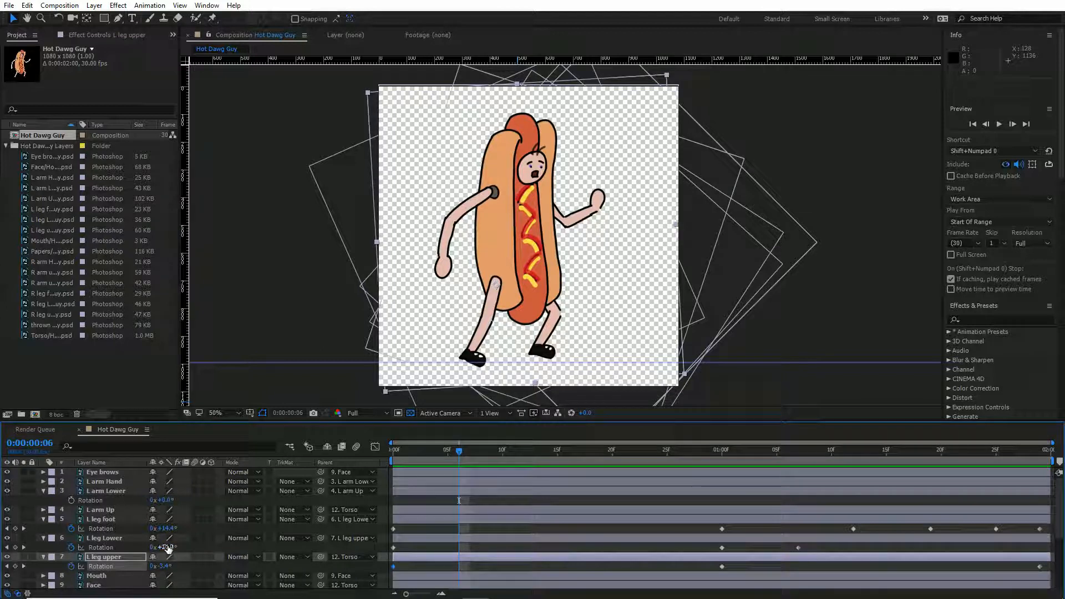
{"action": "left_click_drag", "start_coordinate": [167, 548], "coordinate": [187, 546]}
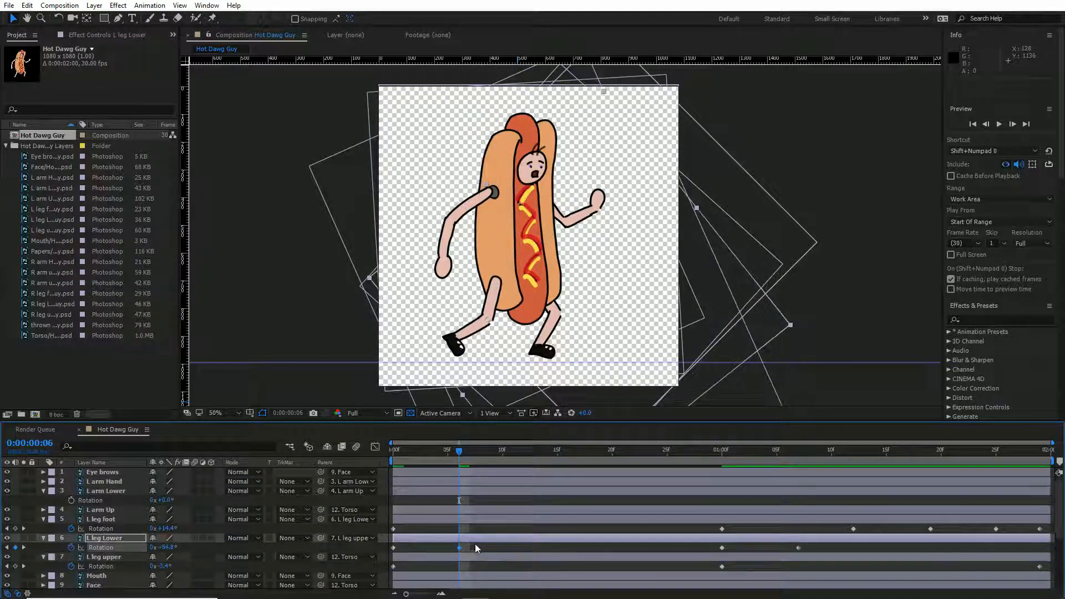
{"action": "left_click_drag", "start_coordinate": [459, 548], "coordinate": [469, 548]}
{"action": "key", "text": "Home"}
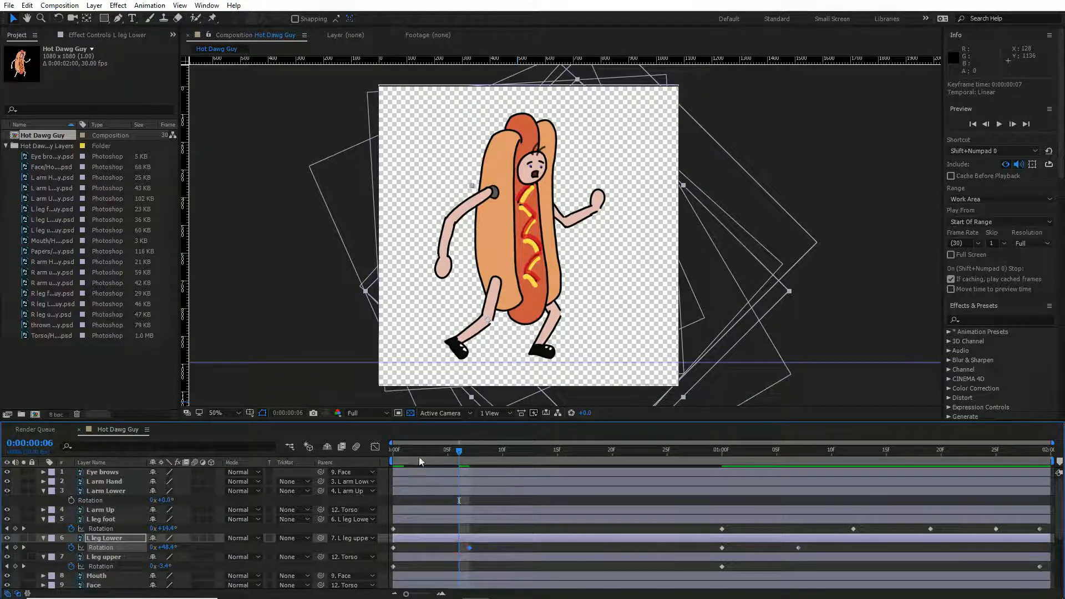
{"action": "left_click_drag", "start_coordinate": [394, 449], "coordinate": [1019, 491]}
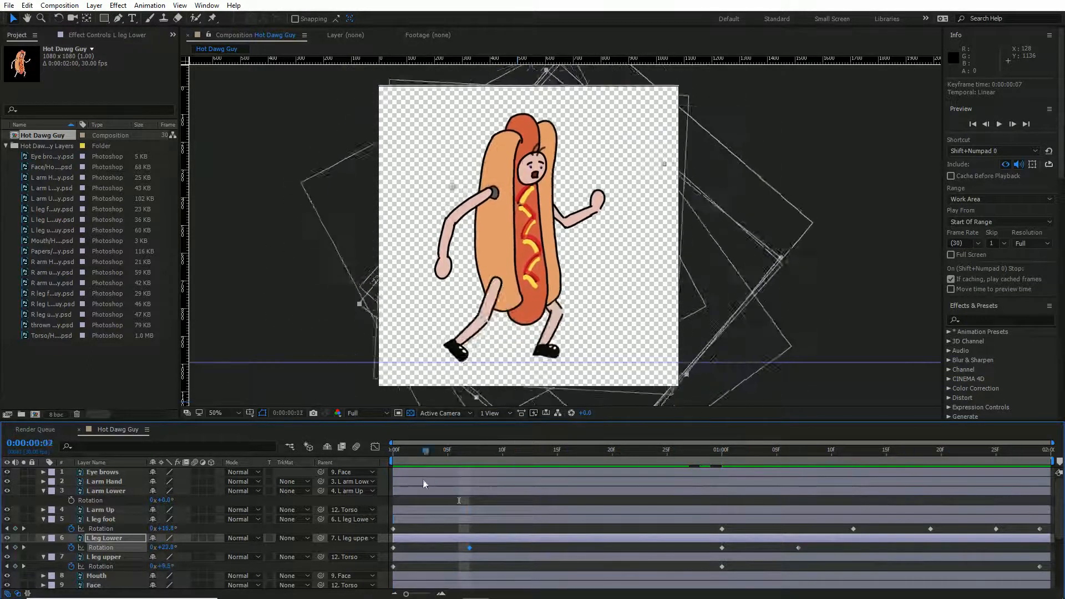
{"action": "key", "text": "space"}
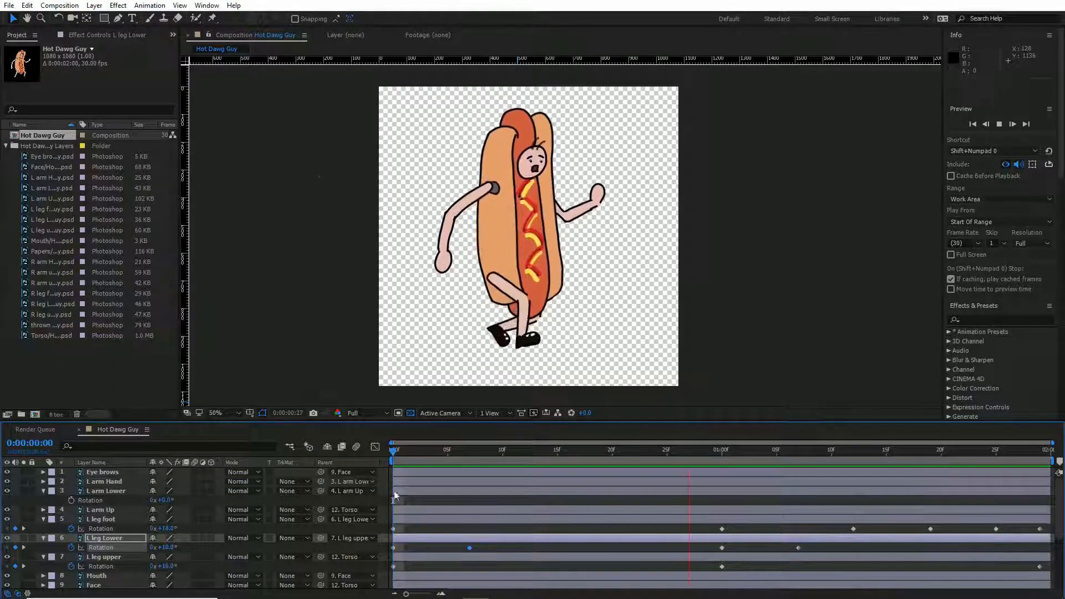
{"action": "key", "text": "space"}
{"action": "scroll", "coordinate": [116, 528], "scroll_direction": "down", "scroll_amount": 5}
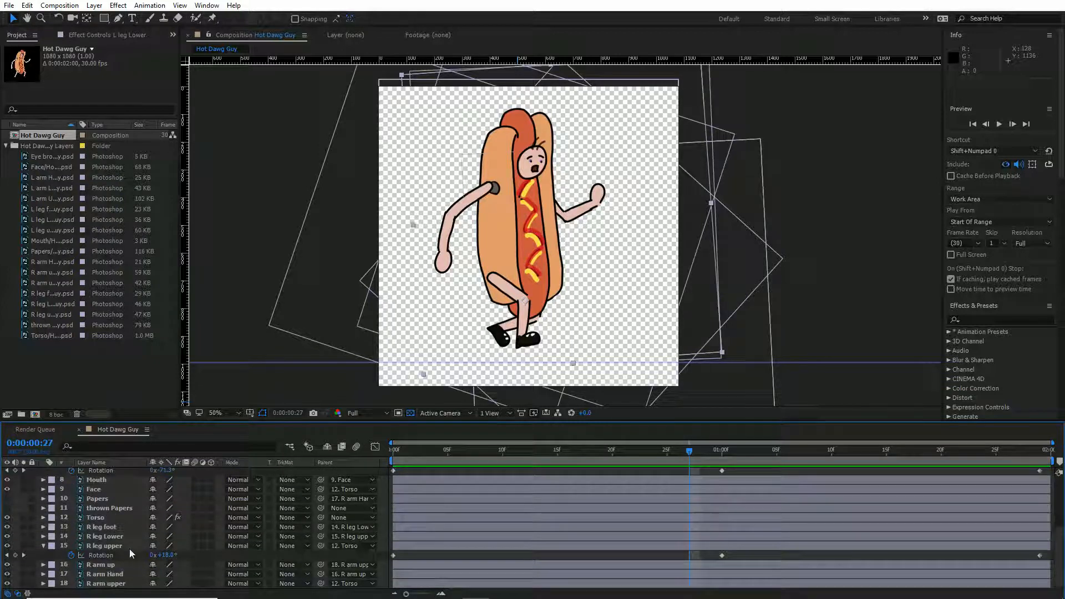
At 0:00:01:00, set the R leg upper layer's Rotation to about 30°.
{"action": "left_click", "coordinate": [123, 545]}
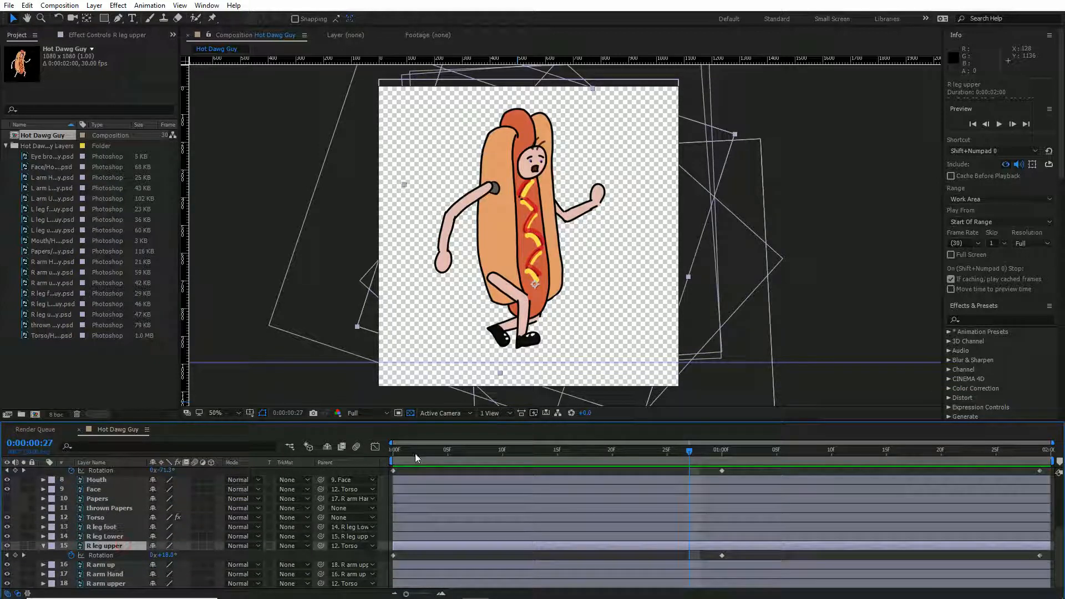
{"action": "left_click", "coordinate": [390, 454]}
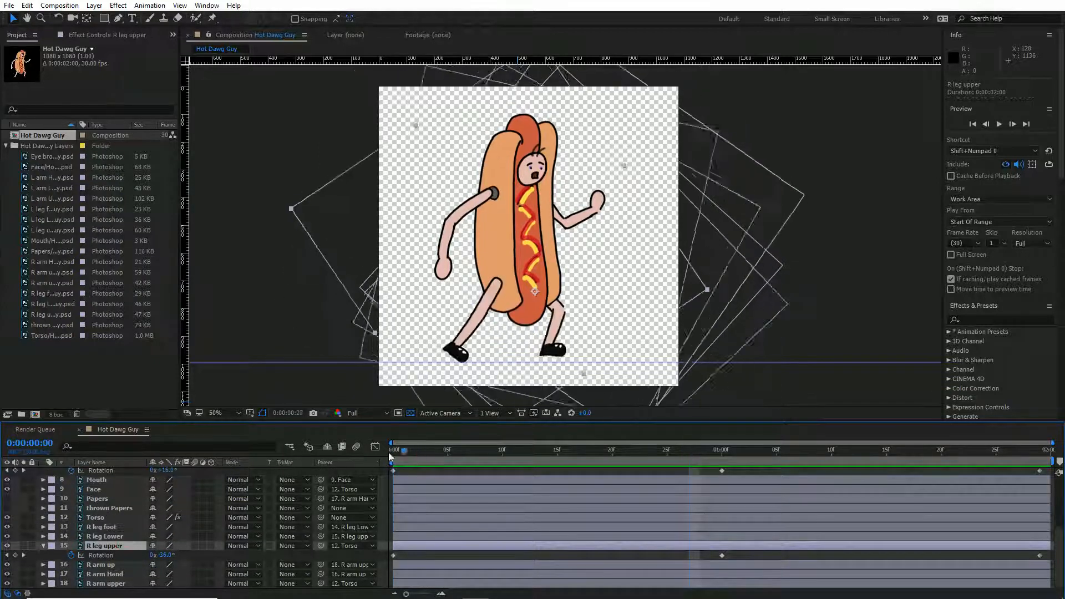
{"action": "left_click", "coordinate": [429, 452]}
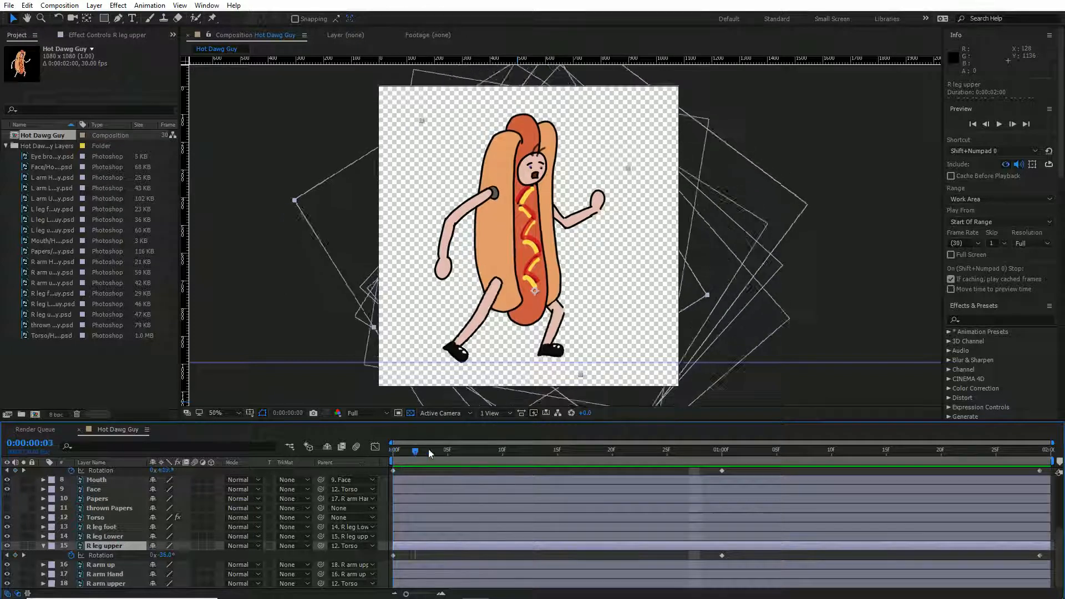
{"action": "left_click_drag", "start_coordinate": [429, 448], "coordinate": [725, 451]}
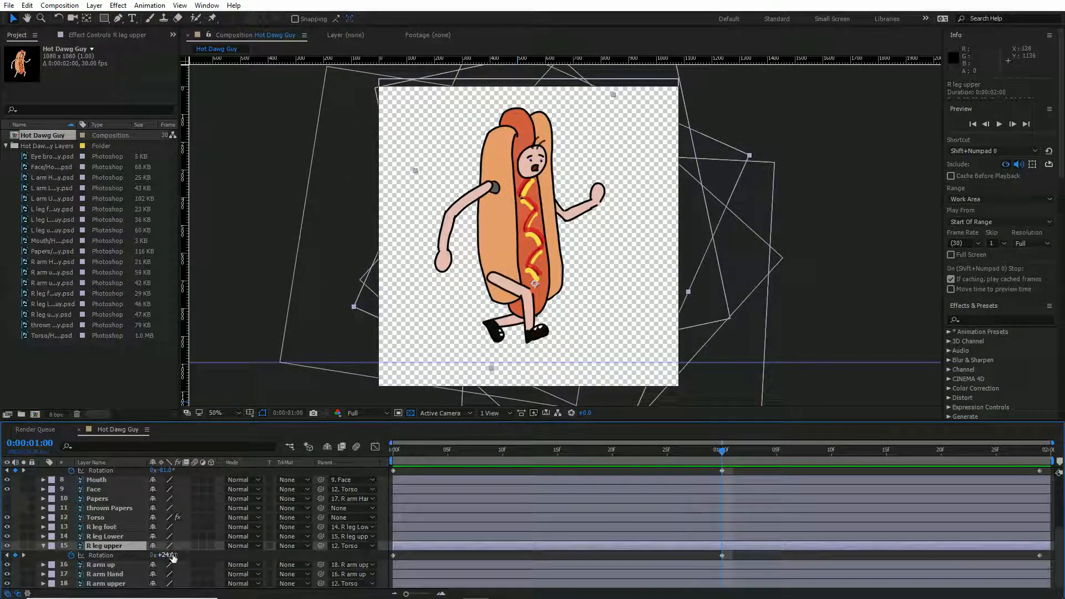
{"action": "left_click_drag", "start_coordinate": [171, 557], "coordinate": [166, 552]}
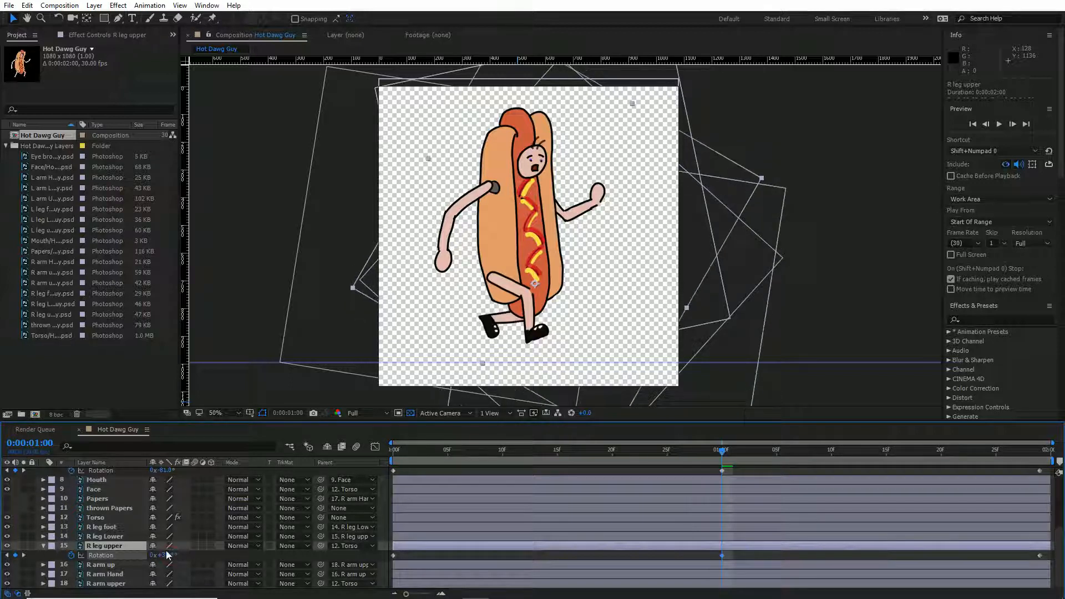
Enable Rotation keyframing on the R leg Lower layer, move the keyframe to 0:00:00:00 and copy it.
{"action": "left_click", "coordinate": [125, 538]}
{"action": "key", "text": "r"}
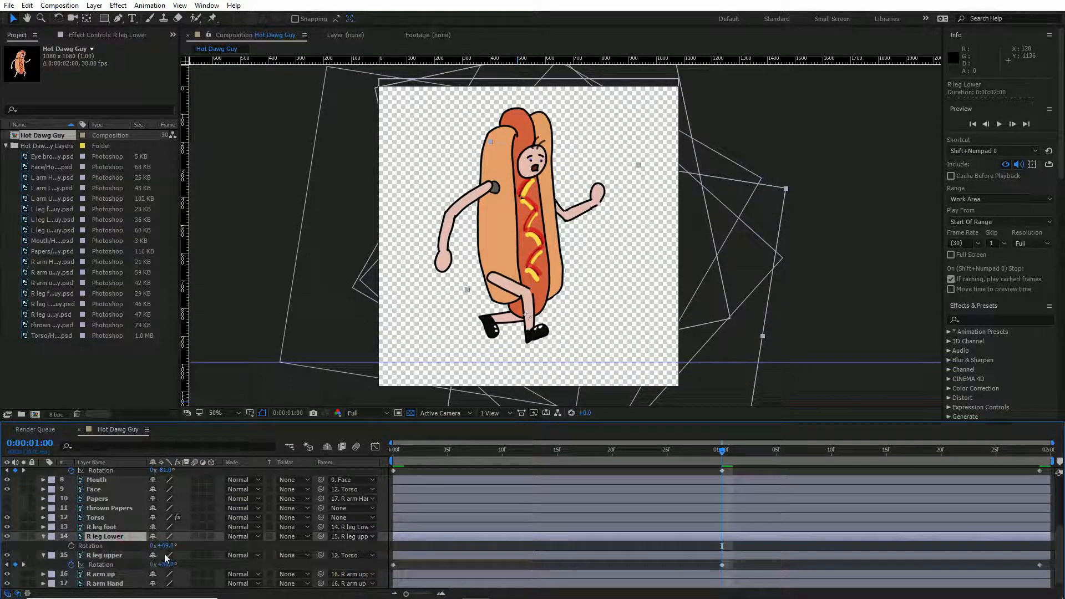
{"action": "left_click", "coordinate": [71, 547]}
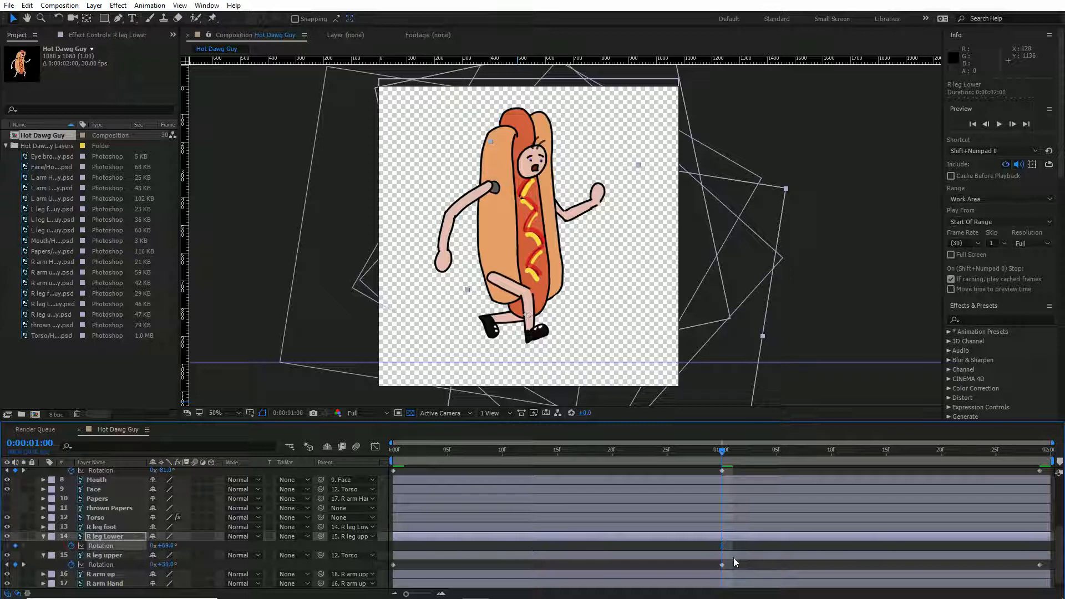
{"action": "left_click_drag", "start_coordinate": [723, 546], "coordinate": [395, 560]}
{"action": "key", "text": "ctrl+c"}
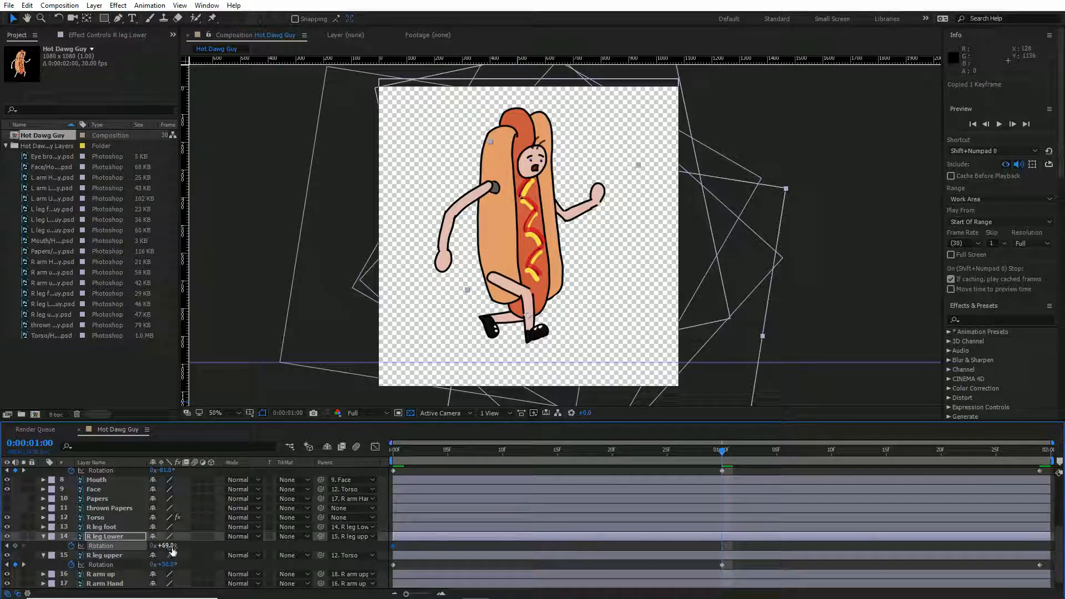
Keyframe the R leg Lower layer's Rotation at about -2° at 0:00:01:00 and paste the copied keyframe at 0:00:01:29.
{"action": "mouse_move", "coordinate": [172, 547]}
{"action": "left_mouse_down"}
{"action": "mouse_move", "coordinate": [141, 548]}
{"action": "mouse_move", "coordinate": [175, 566]}
{"action": "mouse_move", "coordinate": [163, 546]}
{"action": "left_mouse_up"}
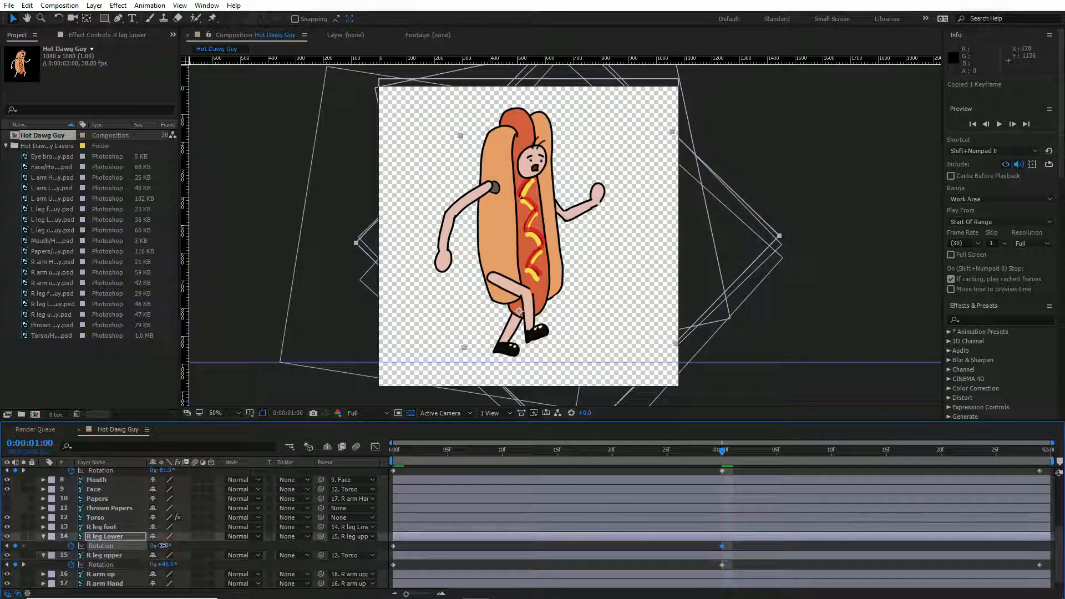
{"action": "key", "text": "space"}
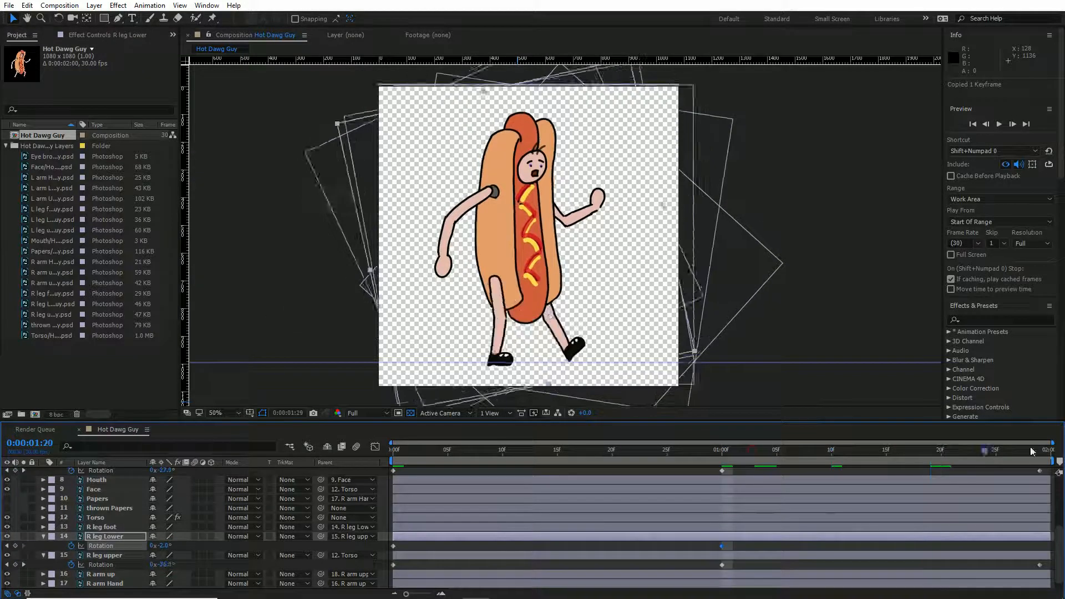
{"action": "key", "text": "ctrl+v"}
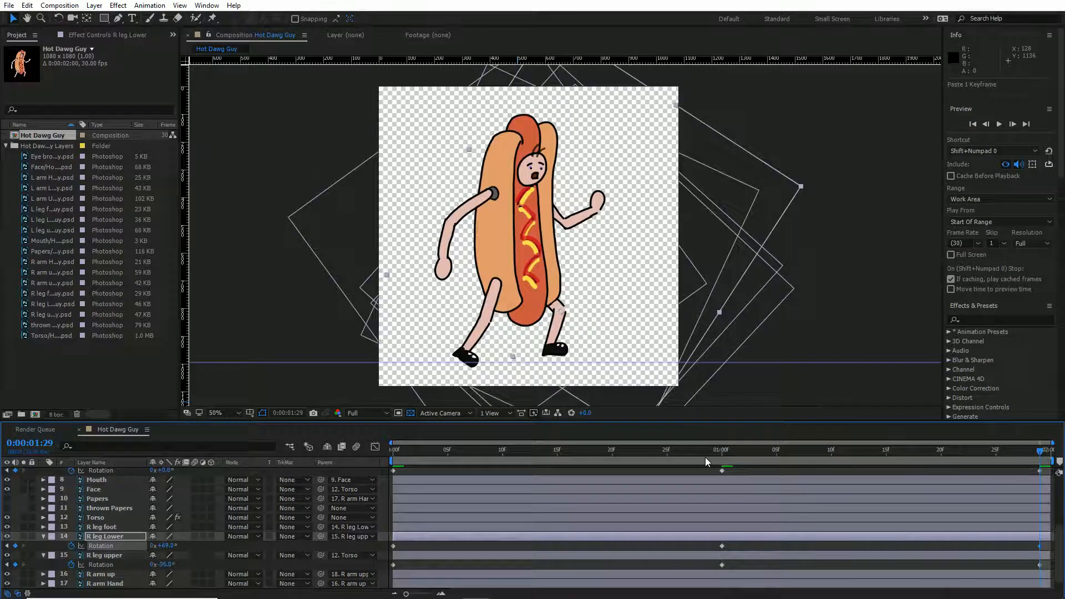
Preview the walk and, at 0:00:00:00, set the R leg upper Rotation to about -53° and R leg Lower Rotation to about 88°.
{"action": "left_click_drag", "start_coordinate": [704, 452], "coordinate": [366, 467]}
{"action": "key", "text": "space"}
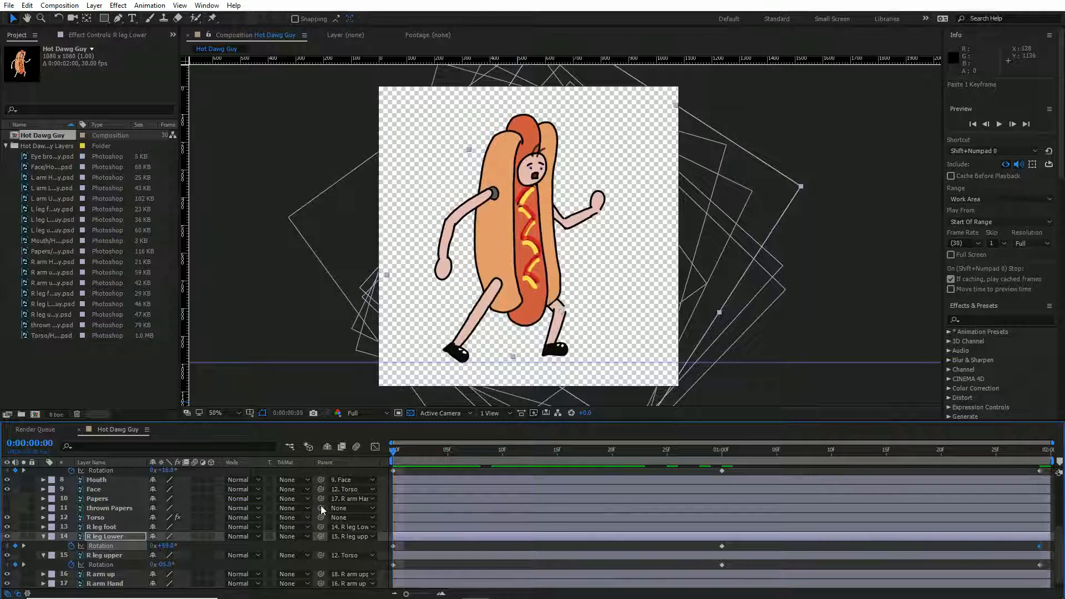
{"action": "left_click_drag", "start_coordinate": [164, 565], "coordinate": [178, 546]}
{"action": "left_click_drag", "start_coordinate": [396, 454], "coordinate": [577, 480]}
Keyframe the R leg foot layer's Rotation at about -7° at 0:00:00:15 and -11° at 0:00:00:25, and scrub through the motion.
{"action": "left_click", "coordinate": [118, 527]}
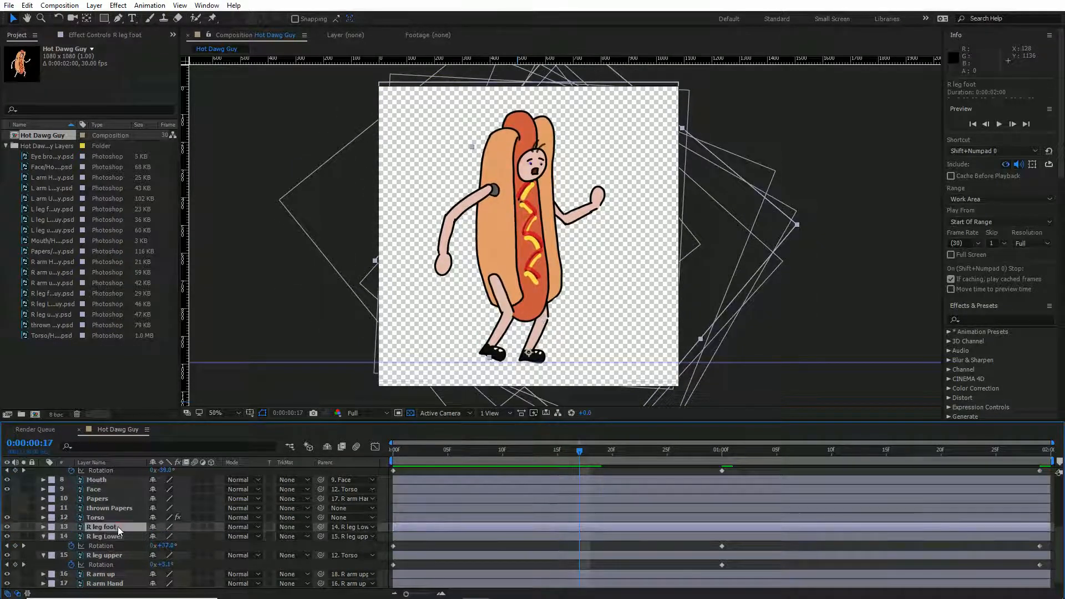
{"action": "key", "text": "r"}
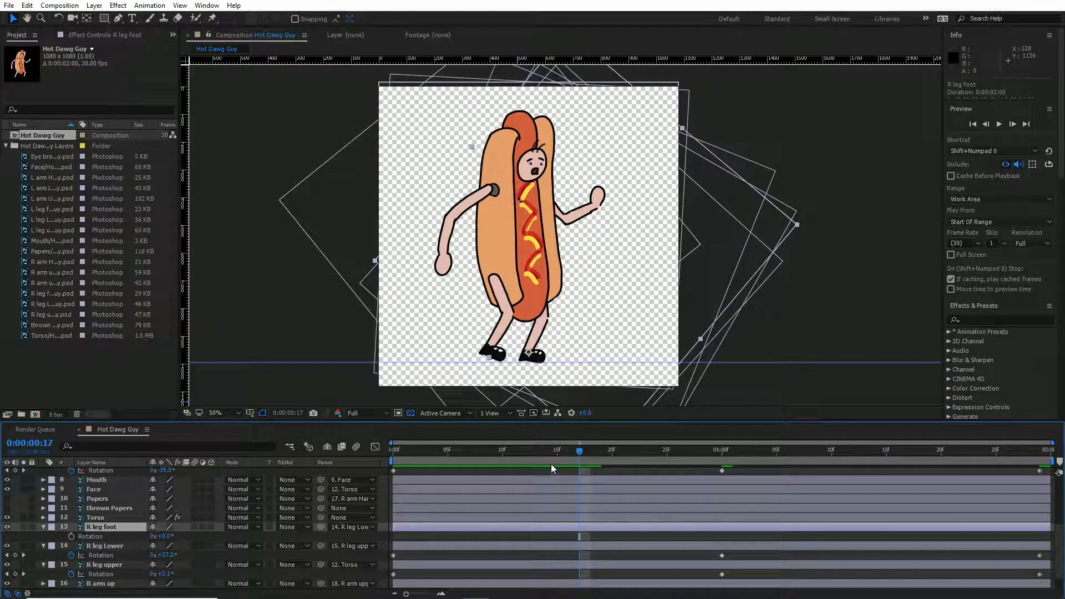
{"action": "mouse_move", "coordinate": [577, 456]}
{"action": "left_mouse_down"}
{"action": "mouse_move", "coordinate": [551, 455]}
{"action": "mouse_move", "coordinate": [560, 455]}
{"action": "left_mouse_up"}
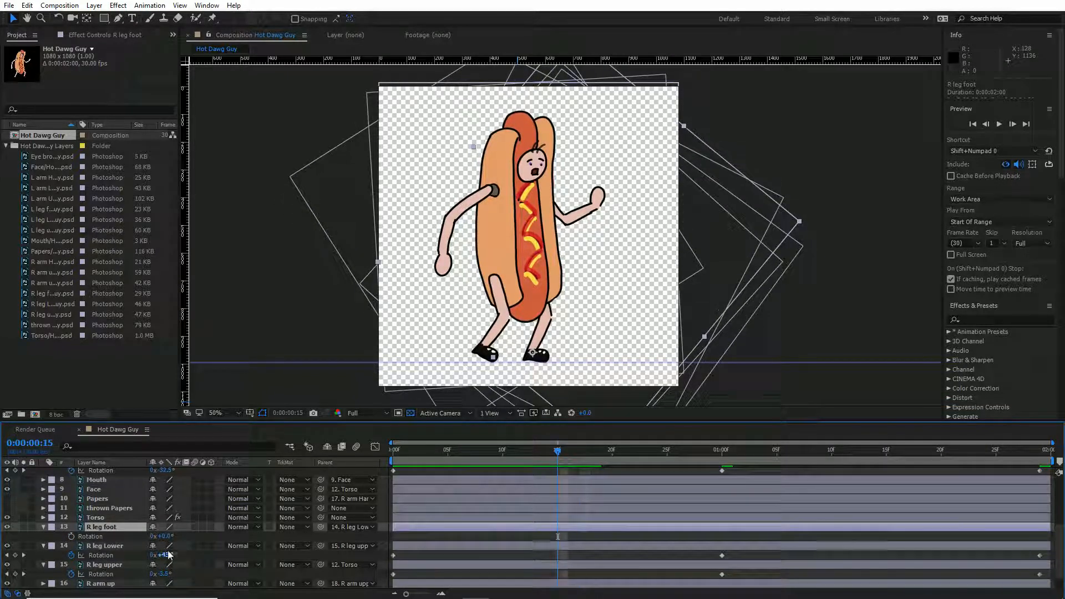
{"action": "left_click", "coordinate": [71, 537]}
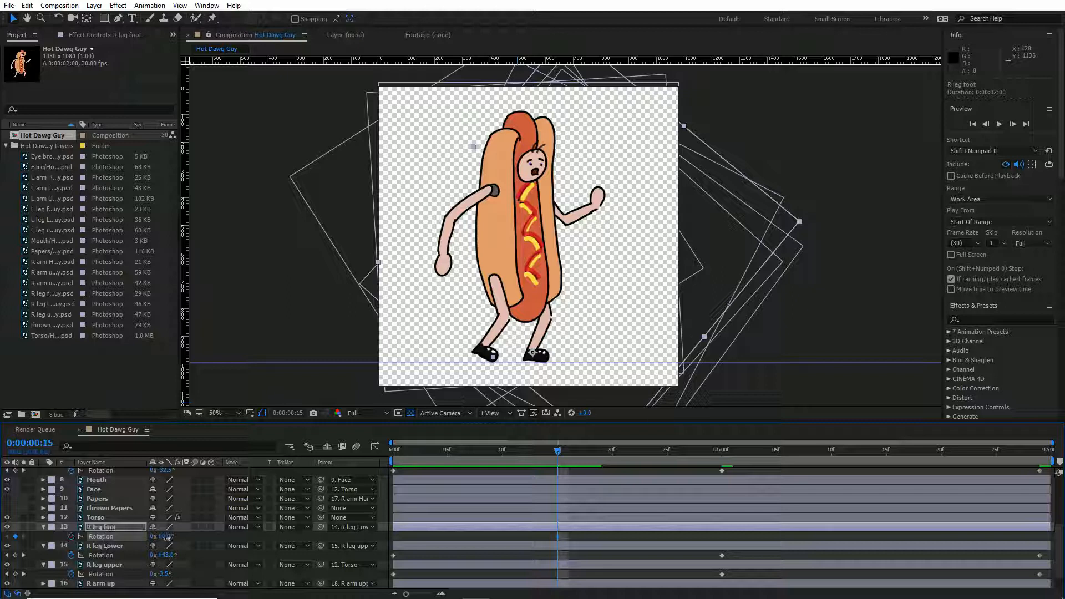
{"action": "left_click_drag", "start_coordinate": [167, 536], "coordinate": [163, 536]}
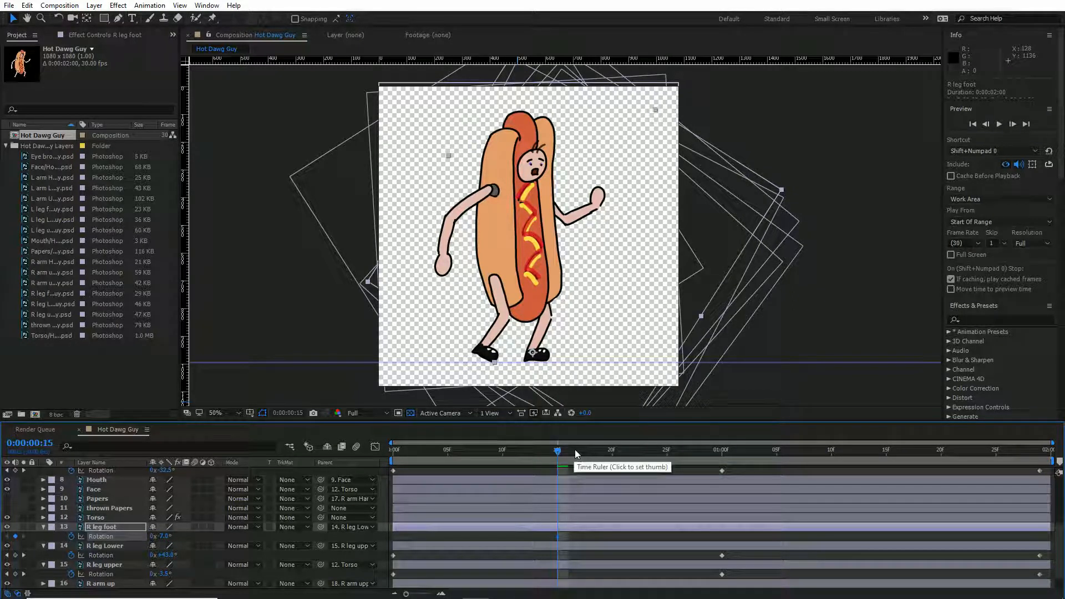
{"action": "left_click_drag", "start_coordinate": [575, 449], "coordinate": [668, 468]}
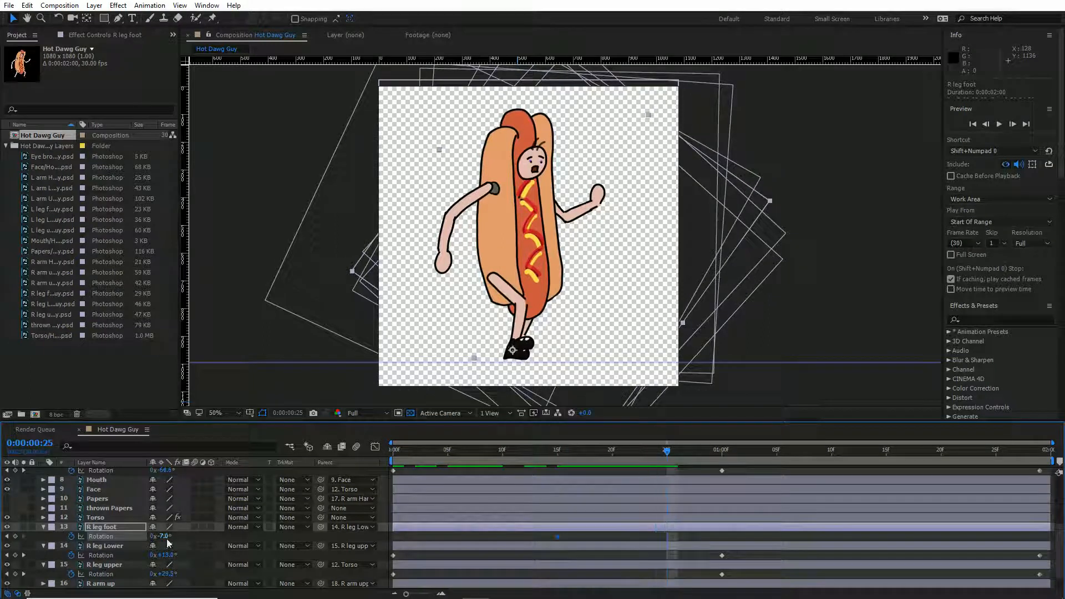
{"action": "left_click_drag", "start_coordinate": [162, 536], "coordinate": [158, 536]}
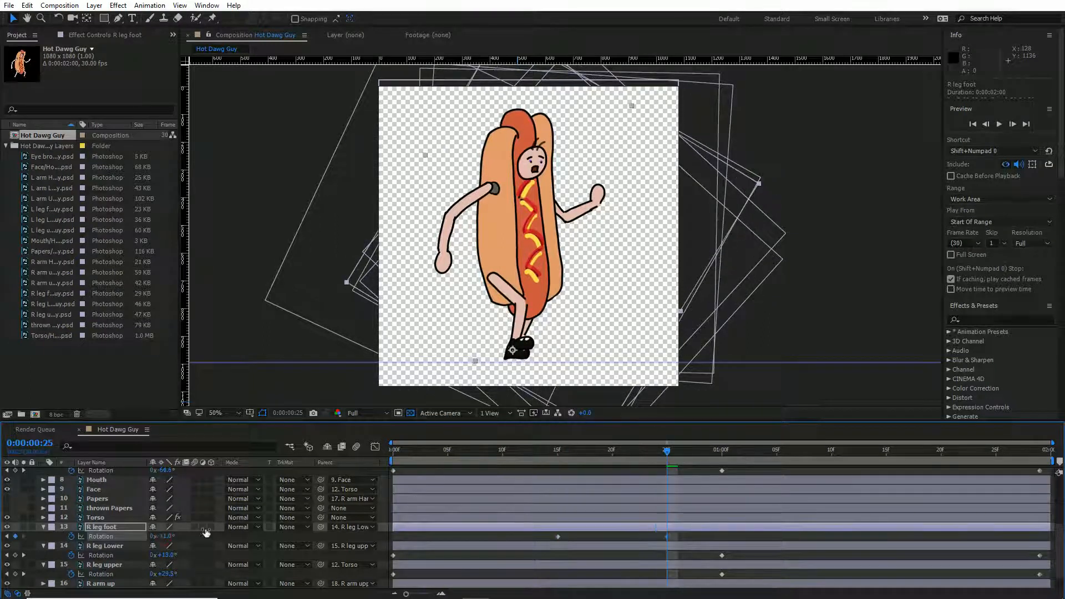
{"action": "left_click_drag", "start_coordinate": [627, 445], "coordinate": [545, 472]}
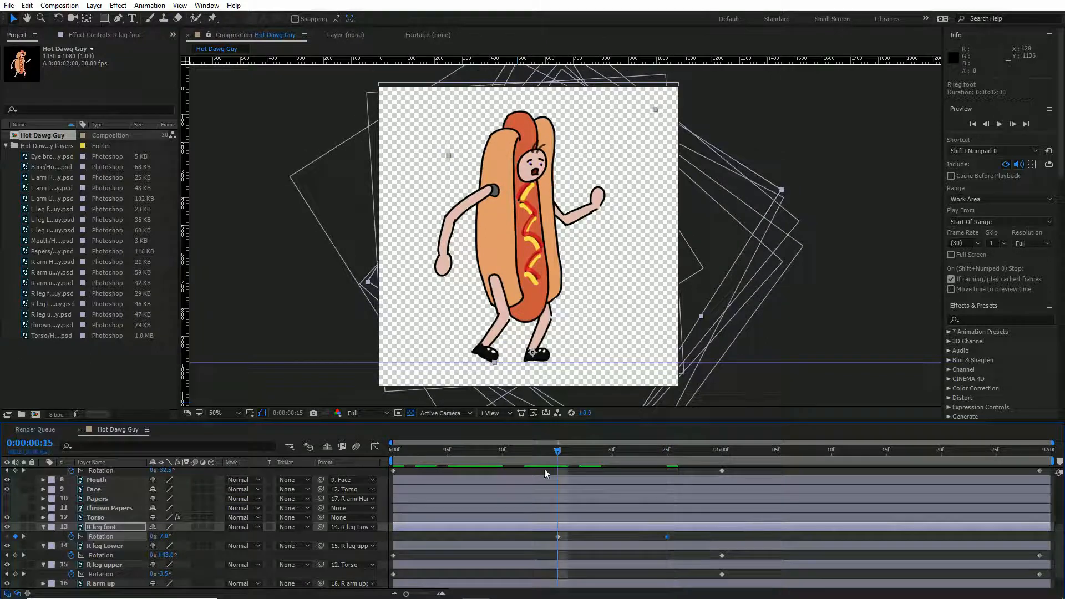
Lower the Torso layer's Opacity to 35% to see the legs behind it.
{"action": "scroll", "coordinate": [114, 506], "scroll_direction": "up", "scroll_amount": 4}
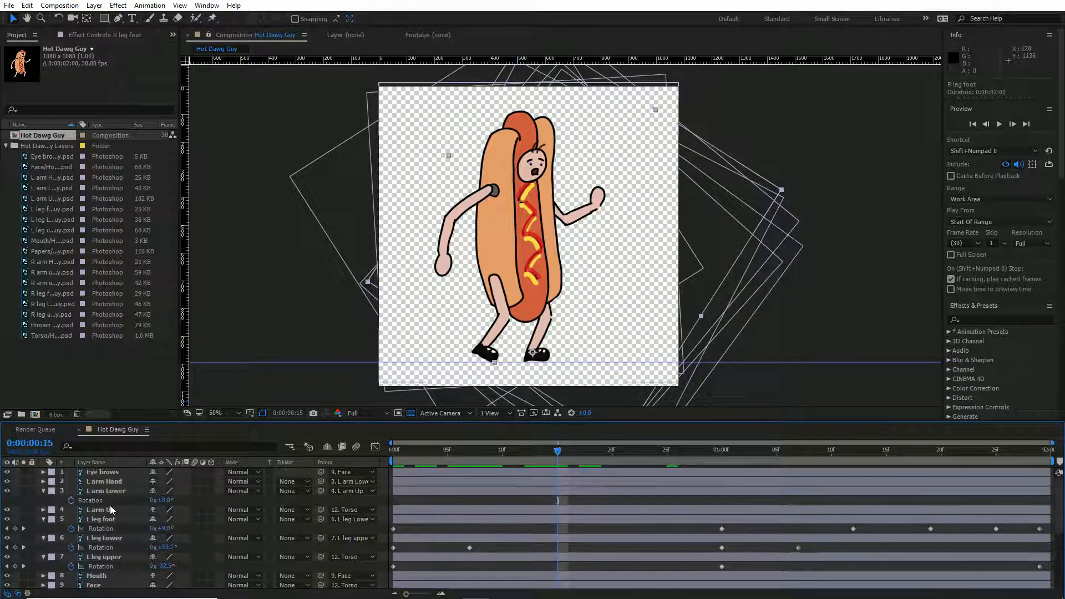
{"action": "scroll", "coordinate": [104, 521], "scroll_direction": "down", "scroll_amount": 3}
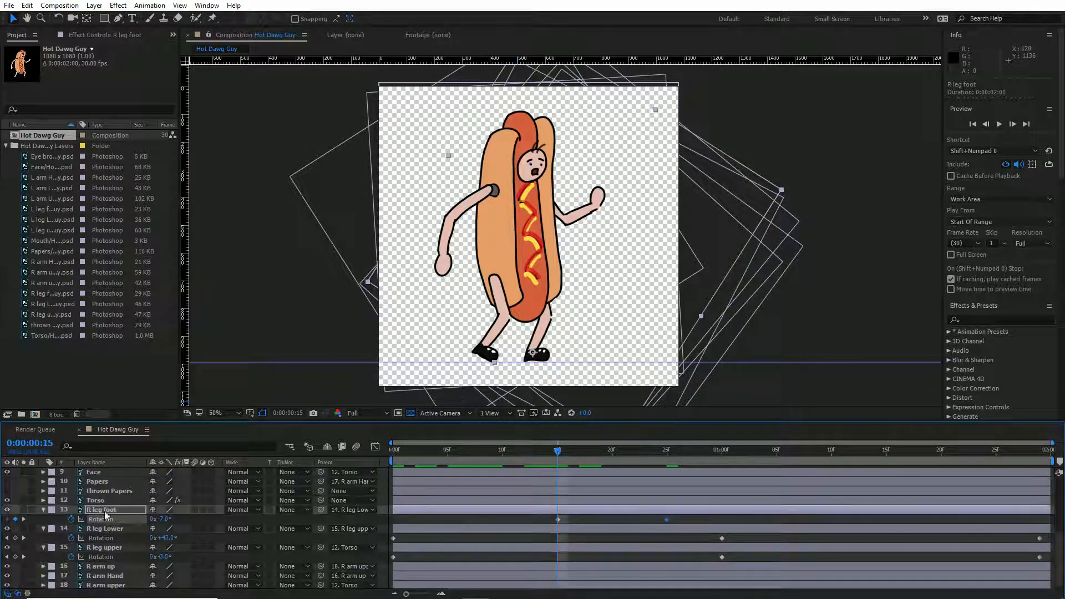
{"action": "left_click", "coordinate": [102, 500]}
{"action": "key", "text": "t"}
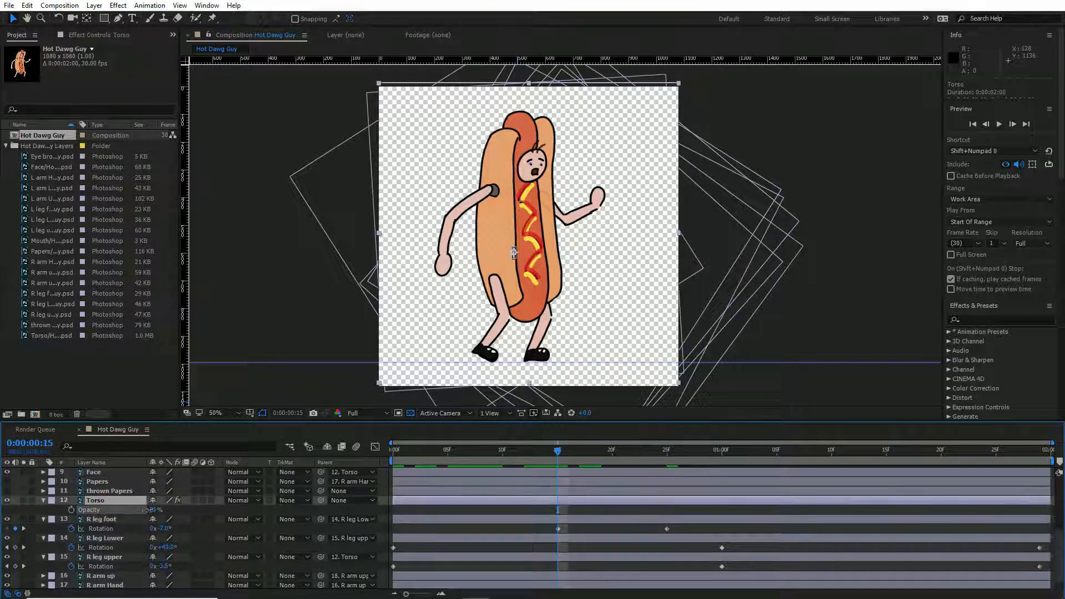
{"action": "left_click_drag", "start_coordinate": [154, 509], "coordinate": [106, 510]}
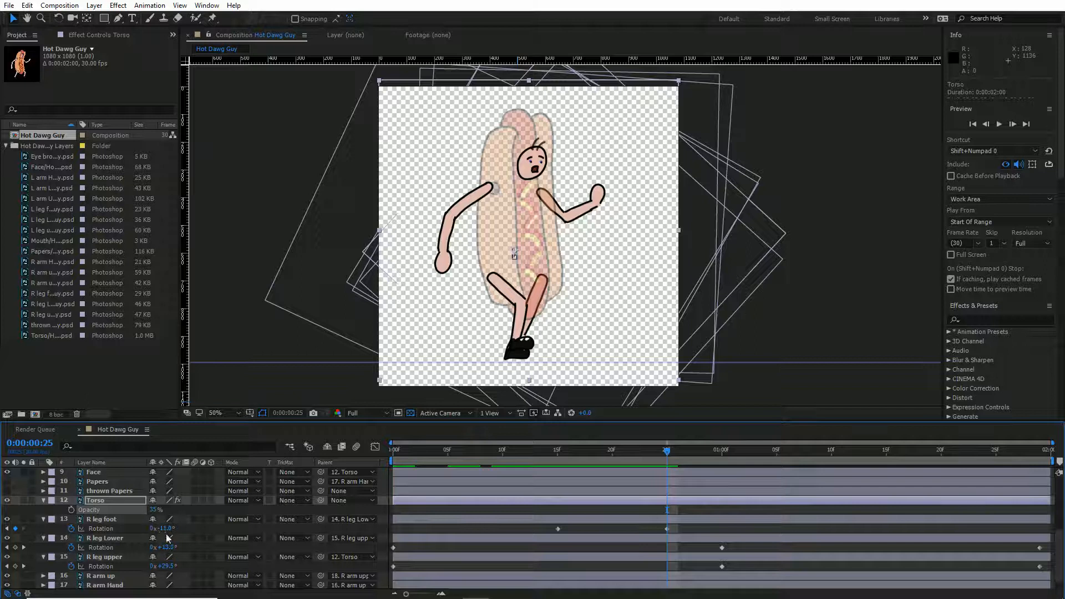
Set the R leg foot layer's Rotation to about 25° at 0:00:00:25 and about 51° at 0:00:01:00.
{"action": "left_click_drag", "start_coordinate": [166, 528], "coordinate": [514, 502]}
{"action": "left_click_drag", "start_coordinate": [625, 460], "coordinate": [718, 469]}
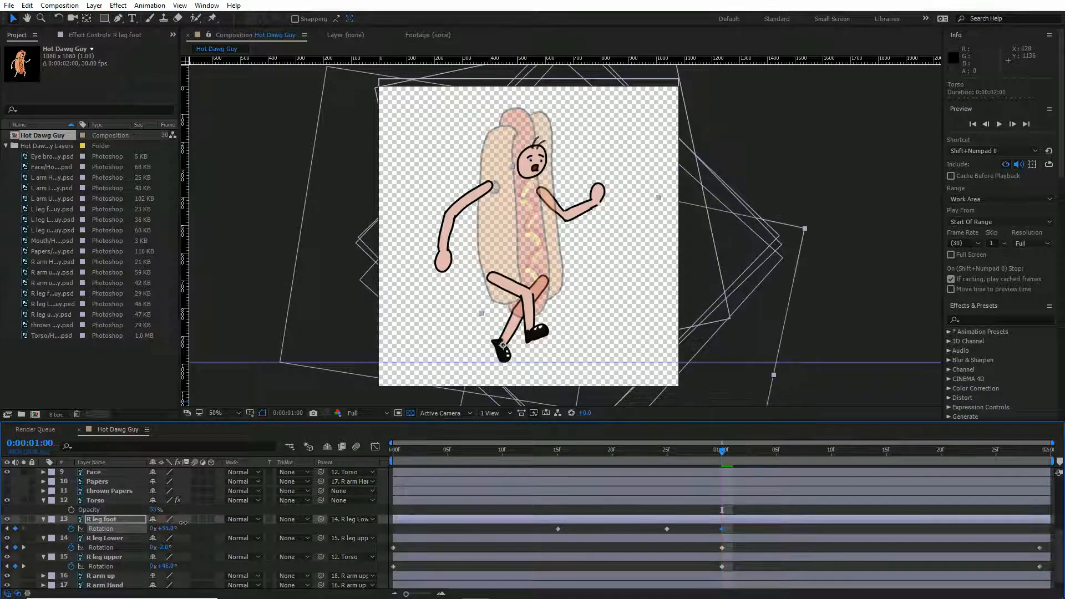
{"action": "left_click_drag", "start_coordinate": [168, 527], "coordinate": [176, 523]}
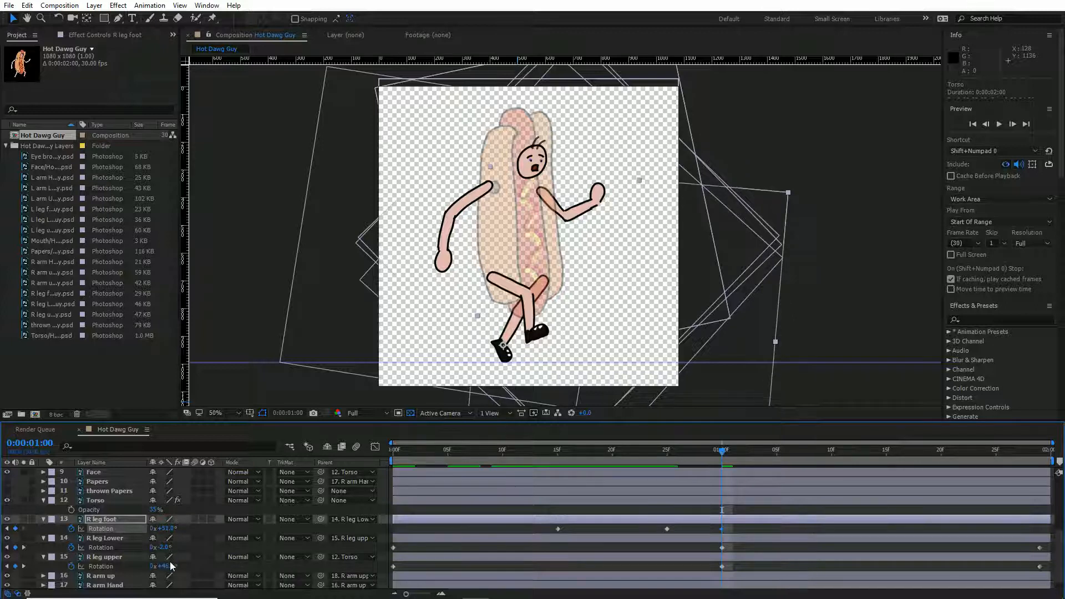
Readjust R leg upper and R leg Lower Rotation at 0:00:01:00, and add R leg Lower keyframes at 0:00:01:06 (about 51°) and 0:00:01:13.
{"action": "left_click_drag", "start_coordinate": [168, 568], "coordinate": [171, 545]}
{"action": "left_click_drag", "start_coordinate": [640, 451], "coordinate": [792, 481]}
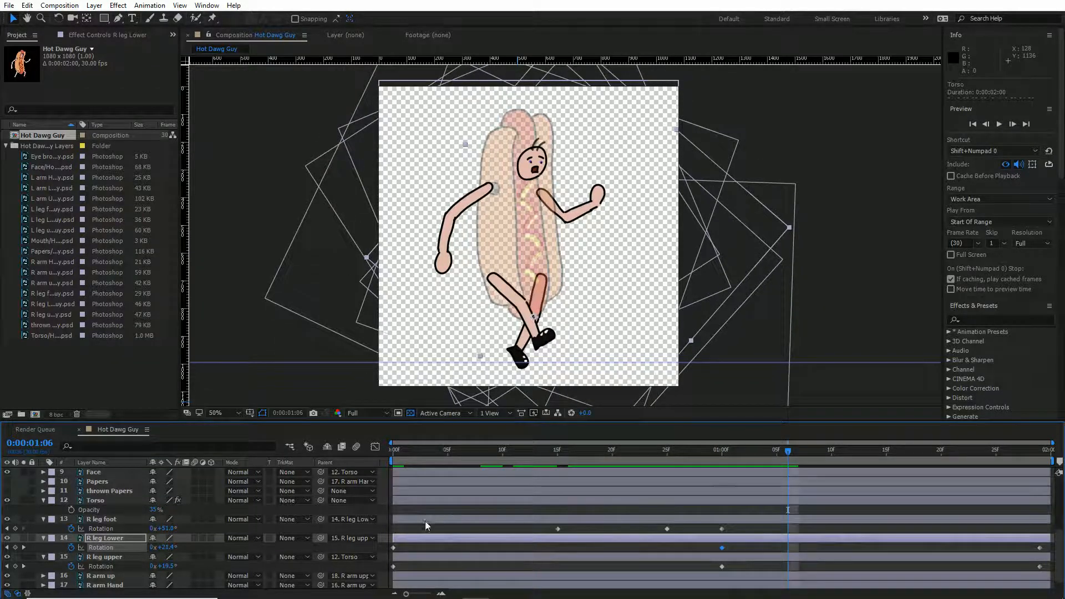
{"action": "left_click_drag", "start_coordinate": [169, 550], "coordinate": [189, 551]}
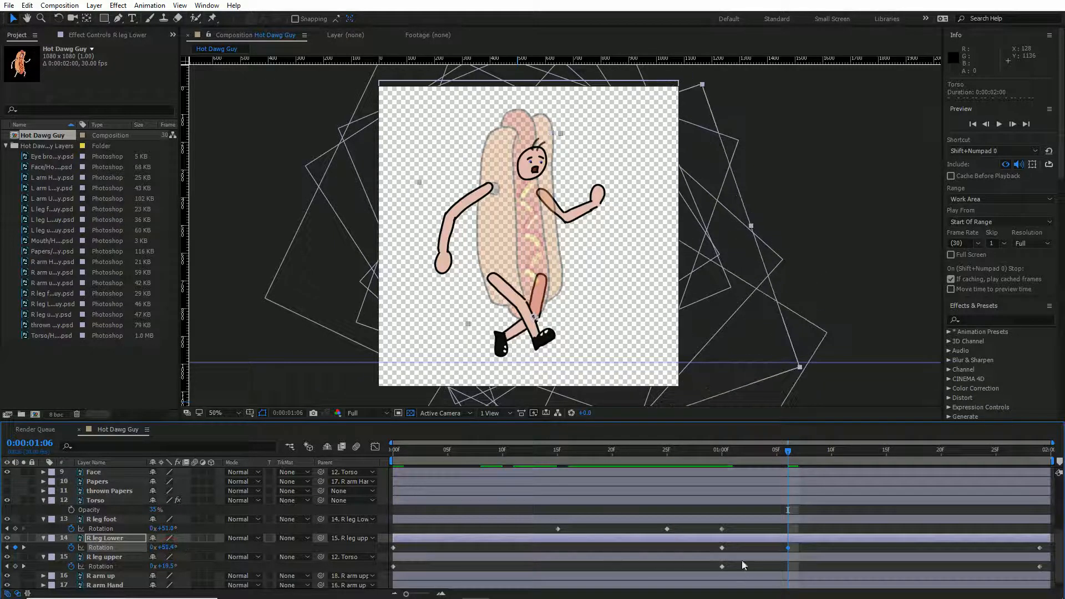
{"action": "left_click_drag", "start_coordinate": [744, 460], "coordinate": [862, 477]}
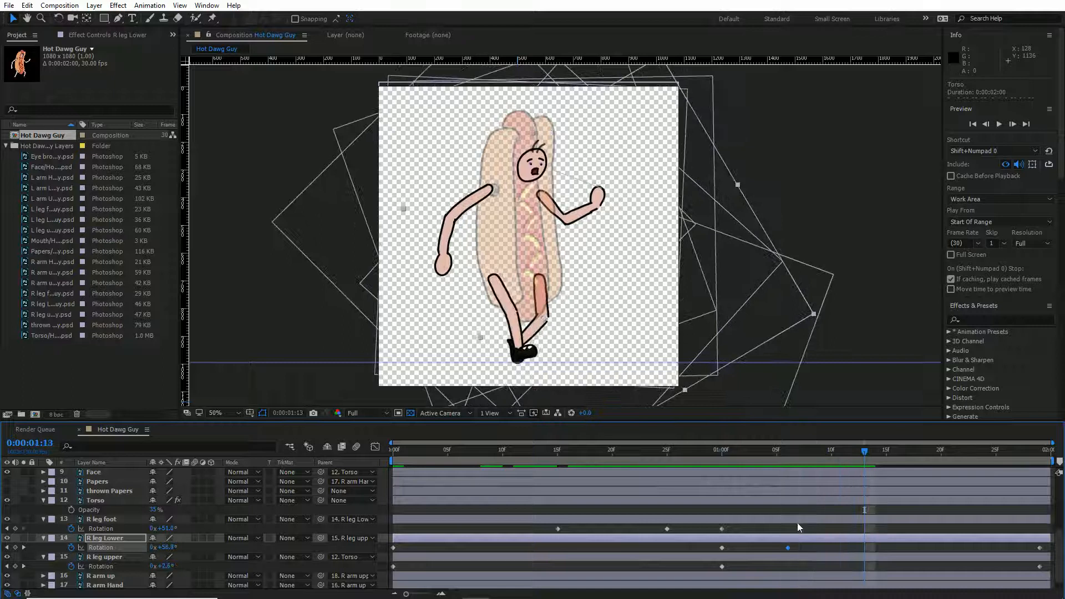
{"action": "left_click_drag", "start_coordinate": [165, 548], "coordinate": [182, 548]}
Copy the R leg Lower layer's Rotation keyframe from 0:00:00:00 to 0:00:01:29 and preview the looping walk.
{"action": "left_click_drag", "start_coordinate": [864, 452], "coordinate": [1039, 457]}
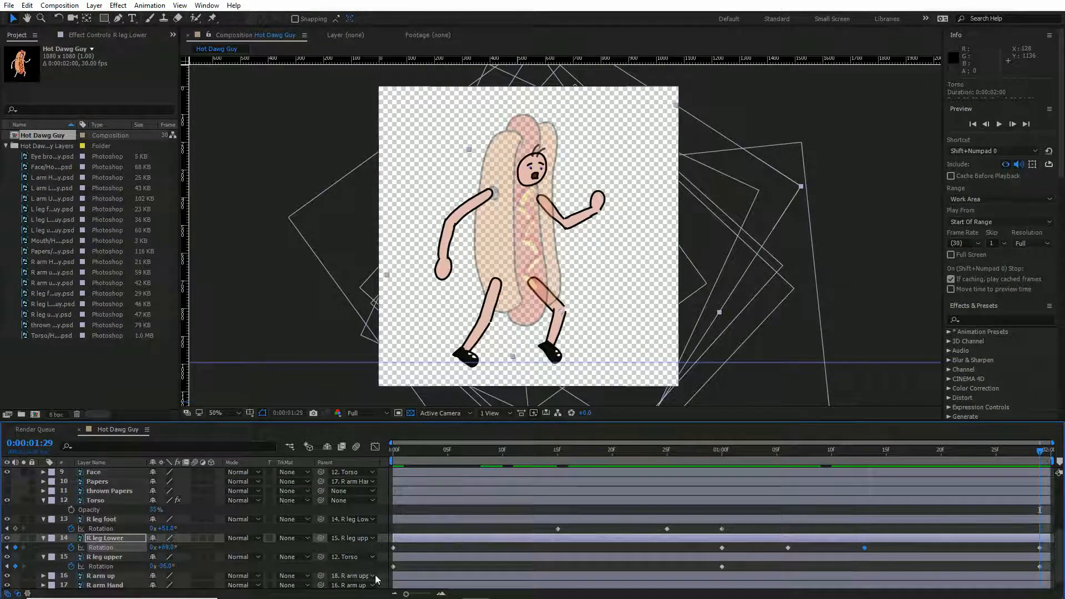
{"action": "left_click", "coordinate": [167, 548]}
{"action": "left_click_drag", "start_coordinate": [414, 451], "coordinate": [319, 455]}
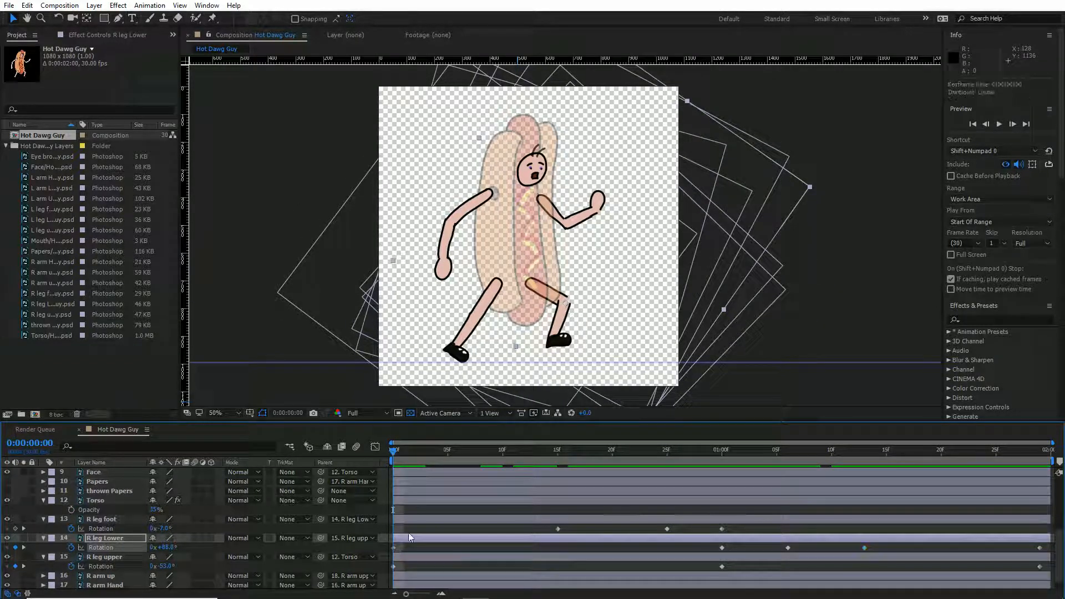
{"action": "left_click_drag", "start_coordinate": [651, 449], "coordinate": [1040, 451]}
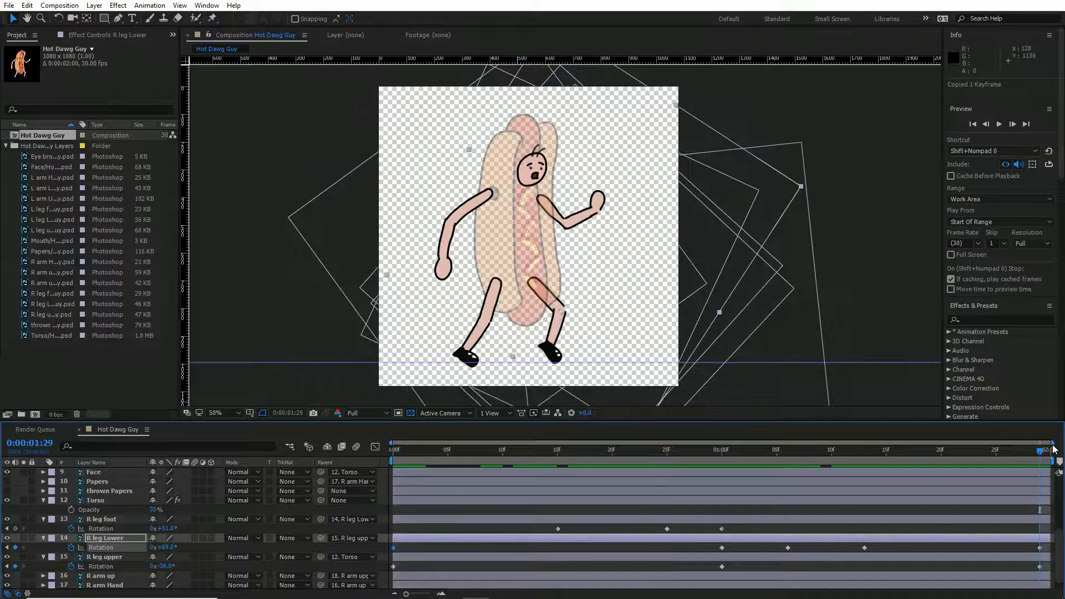
{"action": "key", "text": "ctrl+v"}
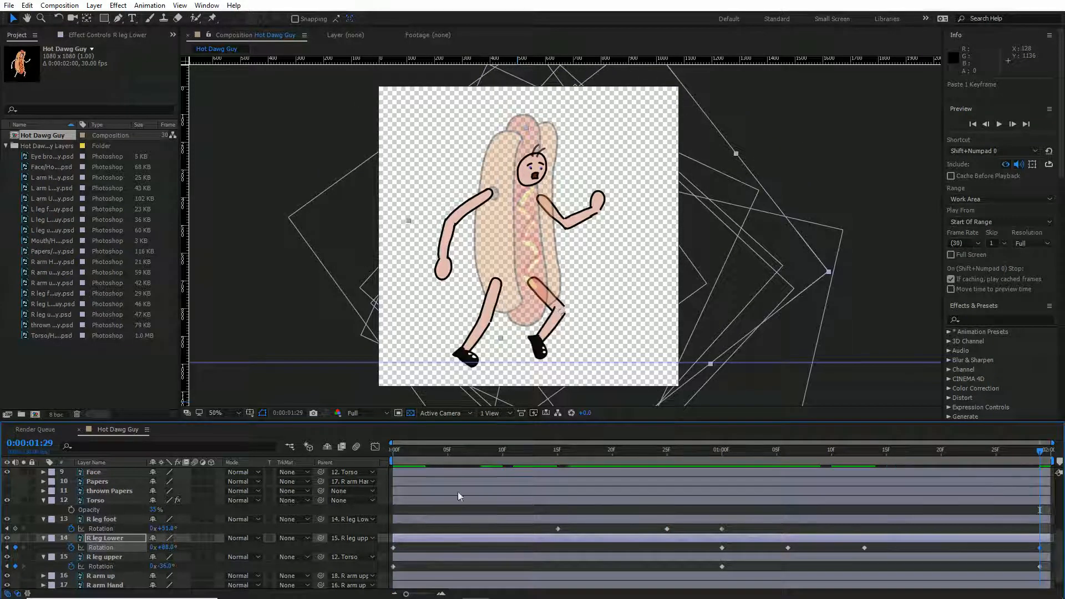
{"action": "left_click_drag", "start_coordinate": [425, 454], "coordinate": [314, 451]}
{"action": "key", "text": "space"}
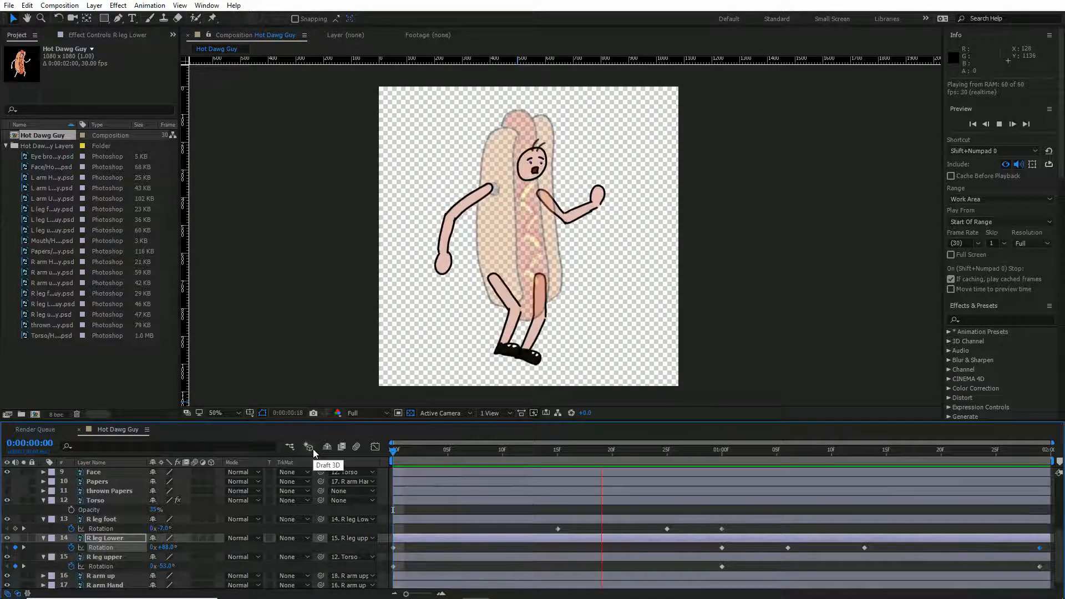
{"action": "key", "text": "space"}
{"action": "key", "text": "space"}
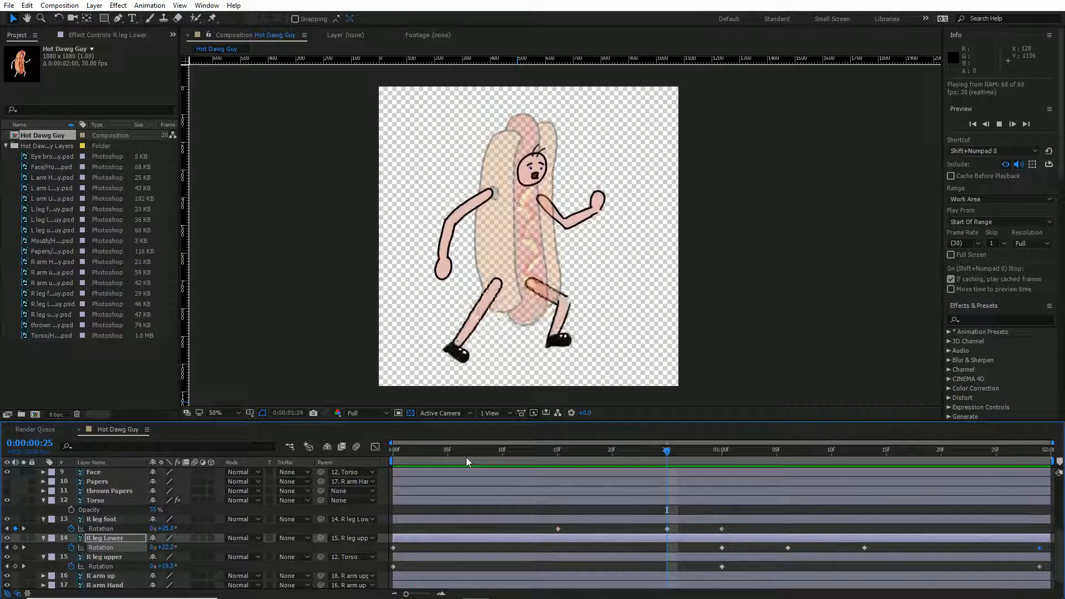
Add an R leg foot Rotation keyframe of 35° at 0:00:00:01.
{"action": "key", "text": "space"}
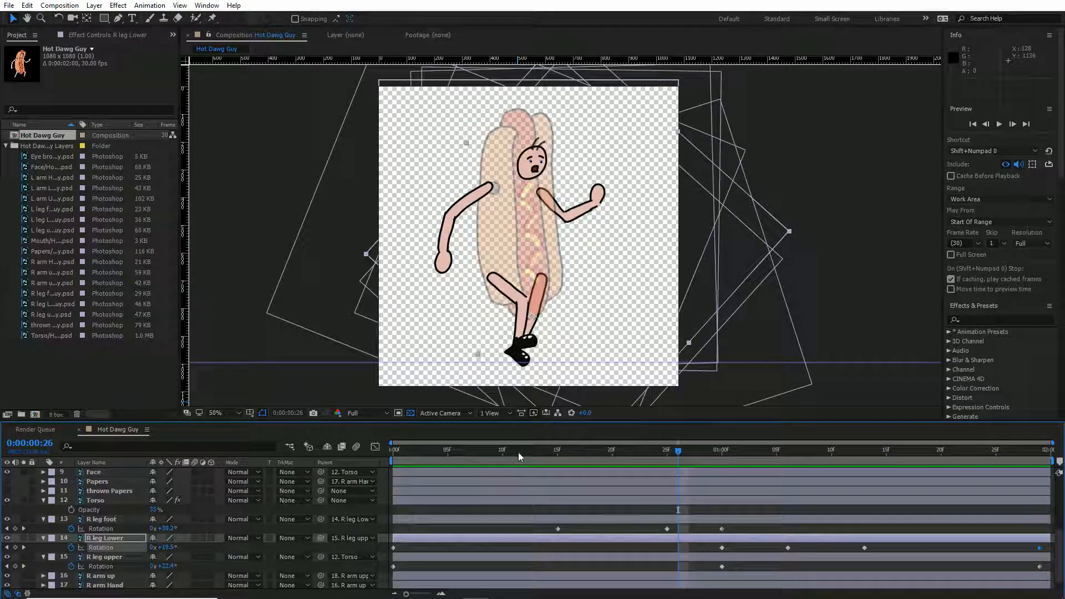
{"action": "left_click_drag", "start_coordinate": [508, 452], "coordinate": [405, 490]}
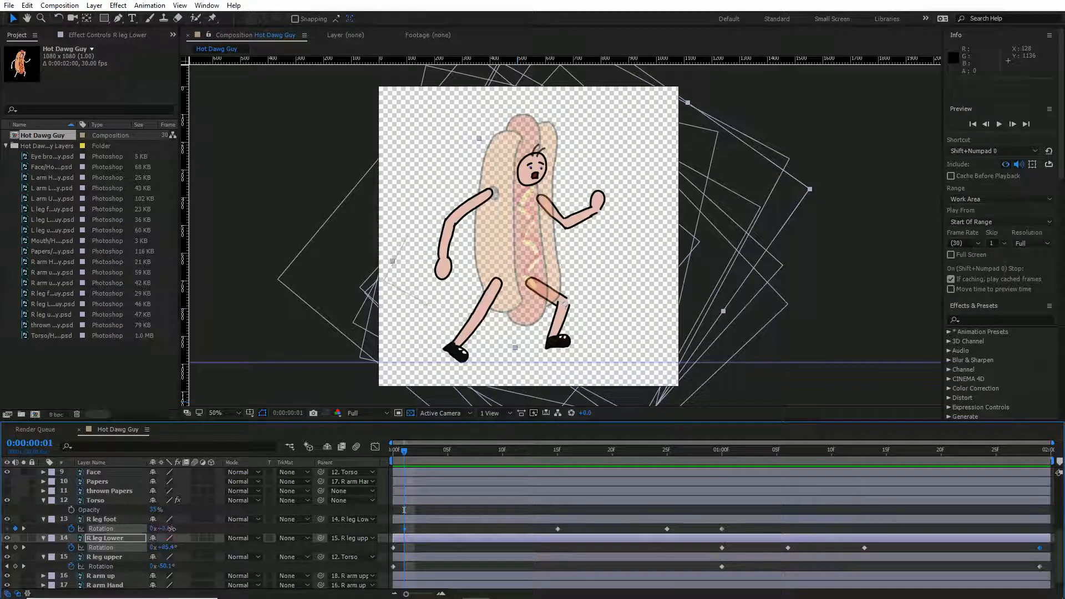
{"action": "left_click_drag", "start_coordinate": [167, 531], "coordinate": [189, 533]}
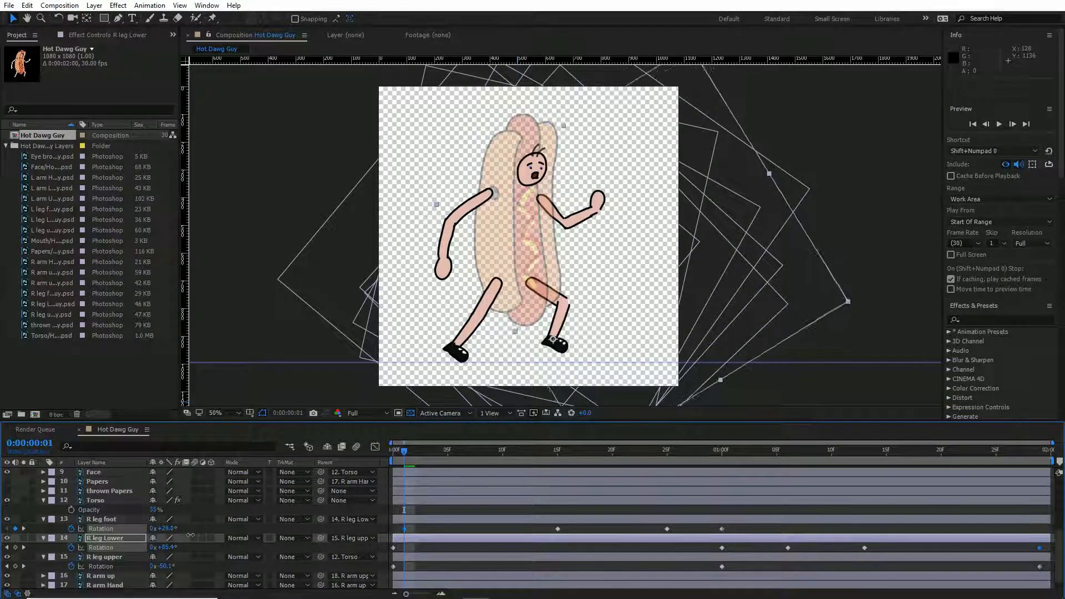
{"action": "left_click", "coordinate": [190, 531]}
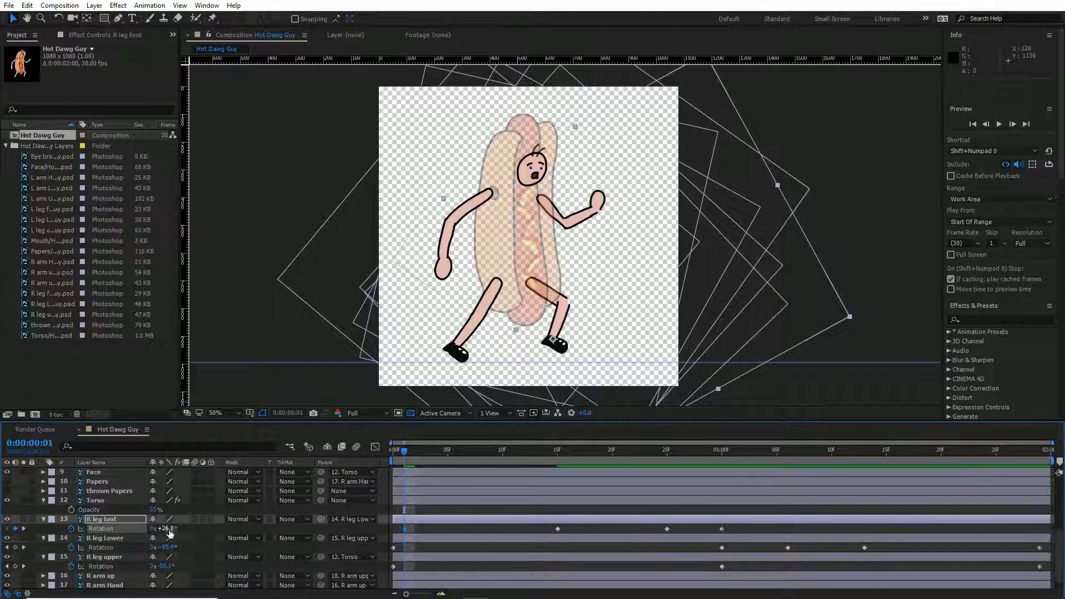
{"action": "left_click_drag", "start_coordinate": [166, 528], "coordinate": [171, 528]}
Copy the R leg foot layer's first Rotation keyframe to 0:00:01:25 and preview the walk.
{"action": "left_click_drag", "start_coordinate": [412, 455], "coordinate": [998, 494]}
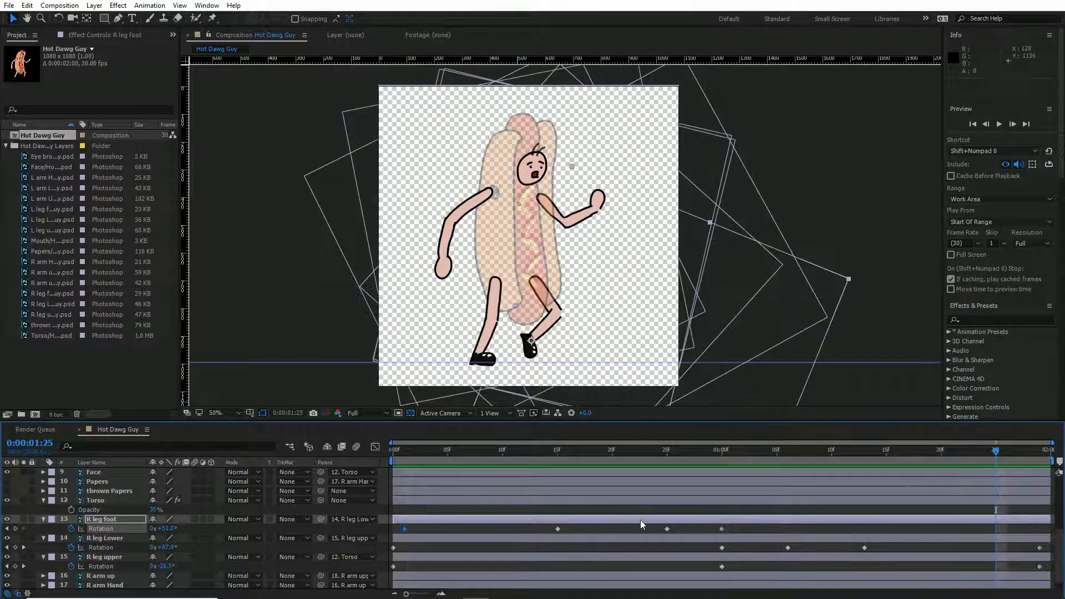
{"action": "key", "text": "ctrl+c"}
{"action": "key", "text": "ctrl+v"}
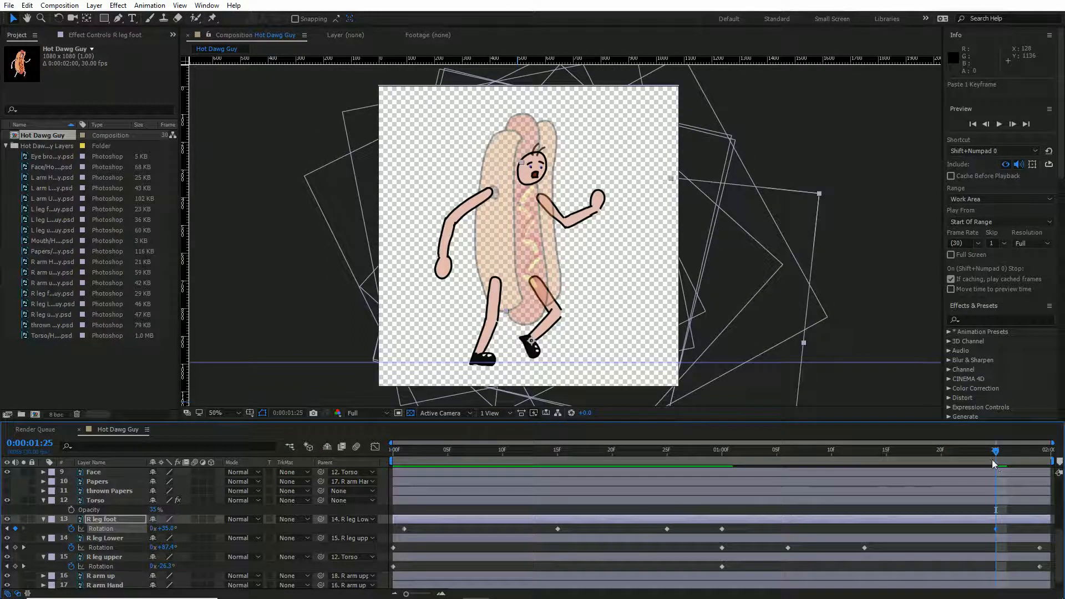
{"action": "key", "text": "space"}
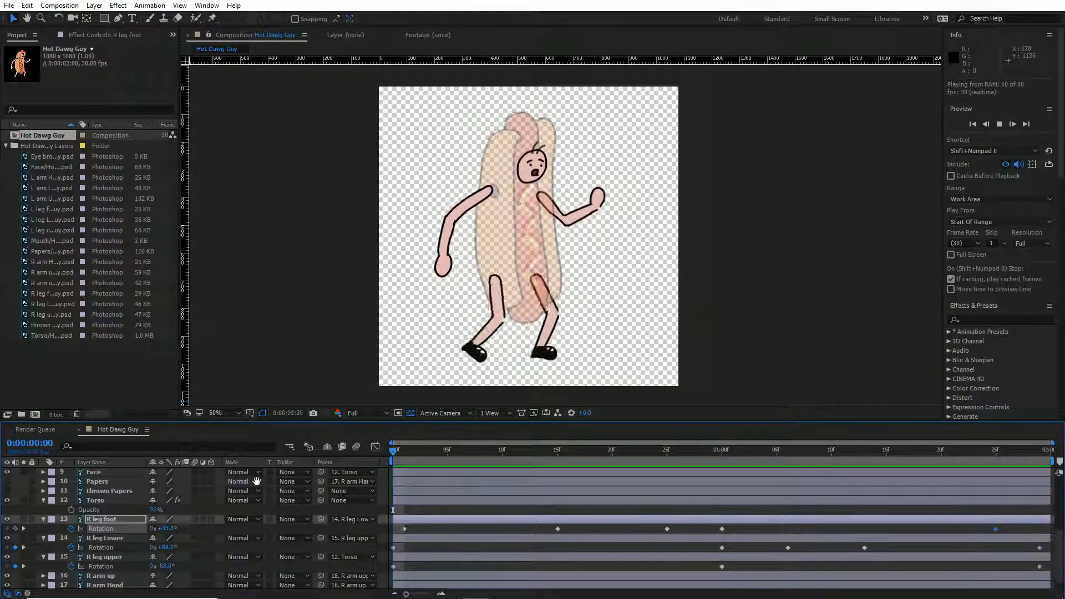
Lower the R leg foot layer's Rotation values at 0:00:00:15 and 0:00:00:25, and preview the walk.
{"action": "left_click_drag", "start_coordinate": [488, 451], "coordinate": [560, 460]}
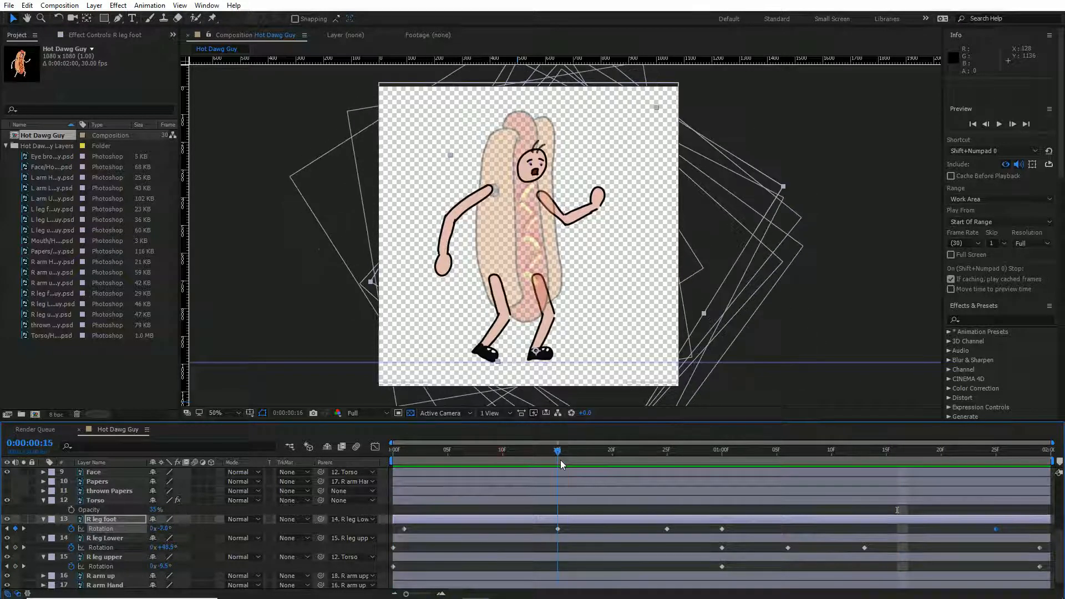
{"action": "left_click_drag", "start_coordinate": [165, 529], "coordinate": [161, 529]}
{"action": "left_click_drag", "start_coordinate": [571, 450], "coordinate": [664, 467]}
{"action": "left_click", "coordinate": [667, 528]}
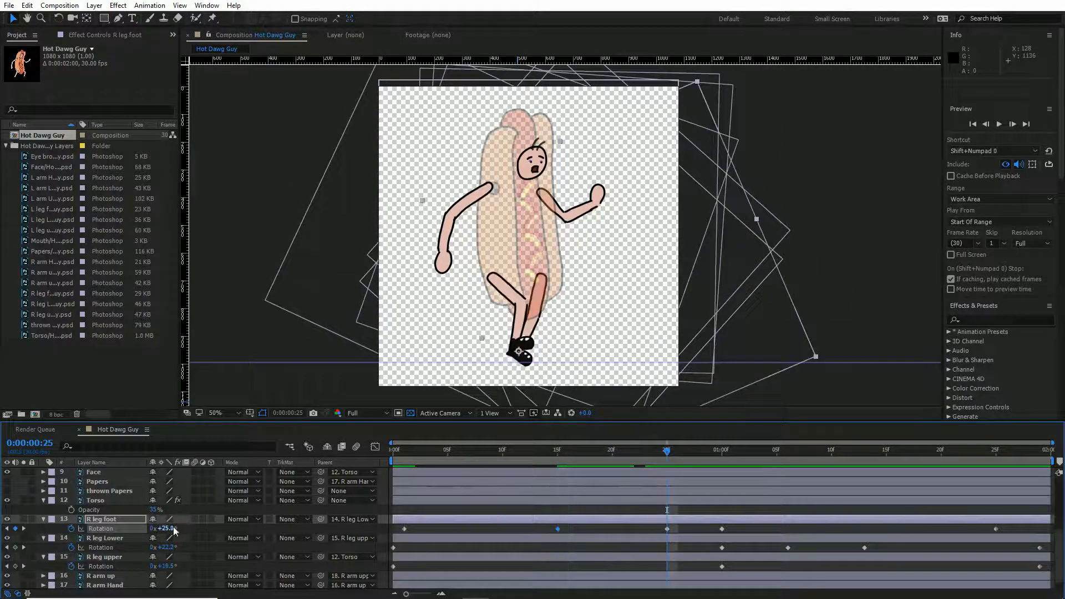
{"action": "left_click_drag", "start_coordinate": [167, 529], "coordinate": [160, 529]}
{"action": "key", "text": "space"}
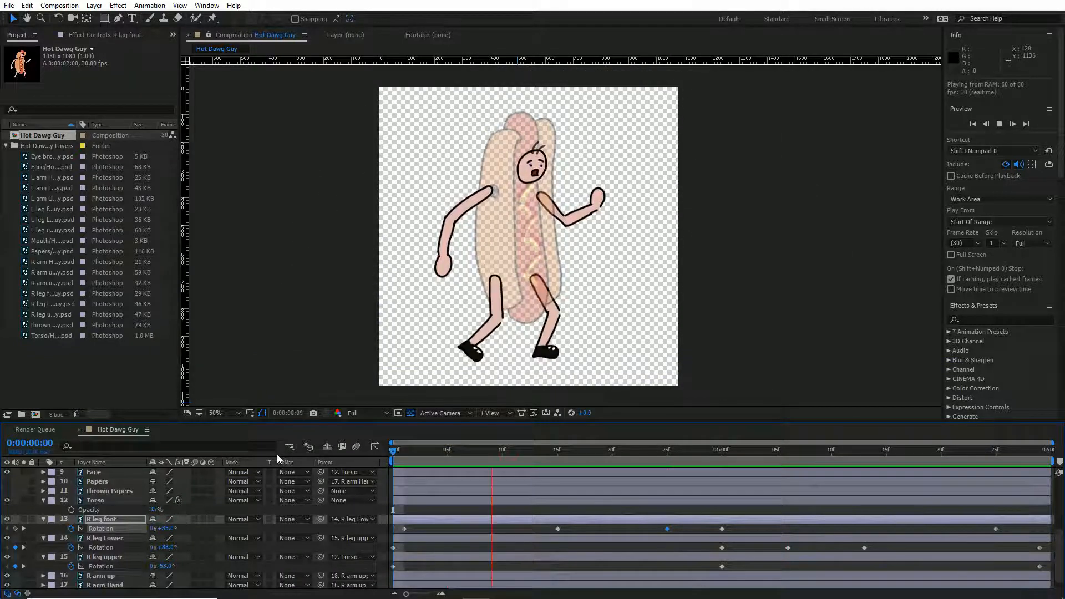
{"action": "key", "text": "space"}
Copy the L leg foot layer's Rotation keyframe from 0:00:00:00 to 0:00:01:29.
{"action": "scroll", "coordinate": [119, 528], "scroll_direction": "up", "scroll_amount": 4}
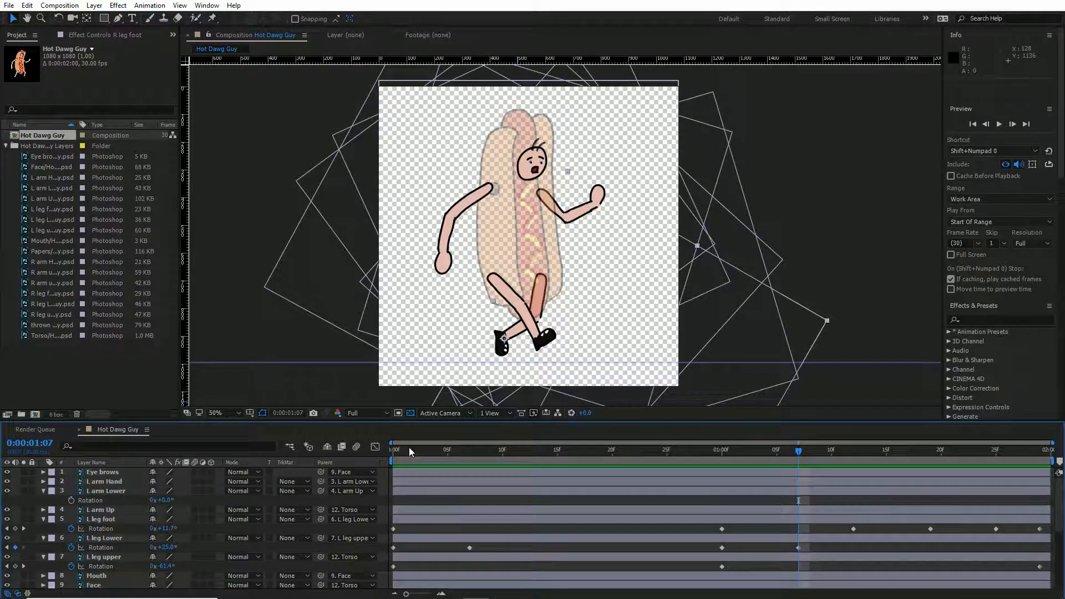
{"action": "left_click", "coordinate": [104, 520]}
{"action": "left_click", "coordinate": [394, 529]}
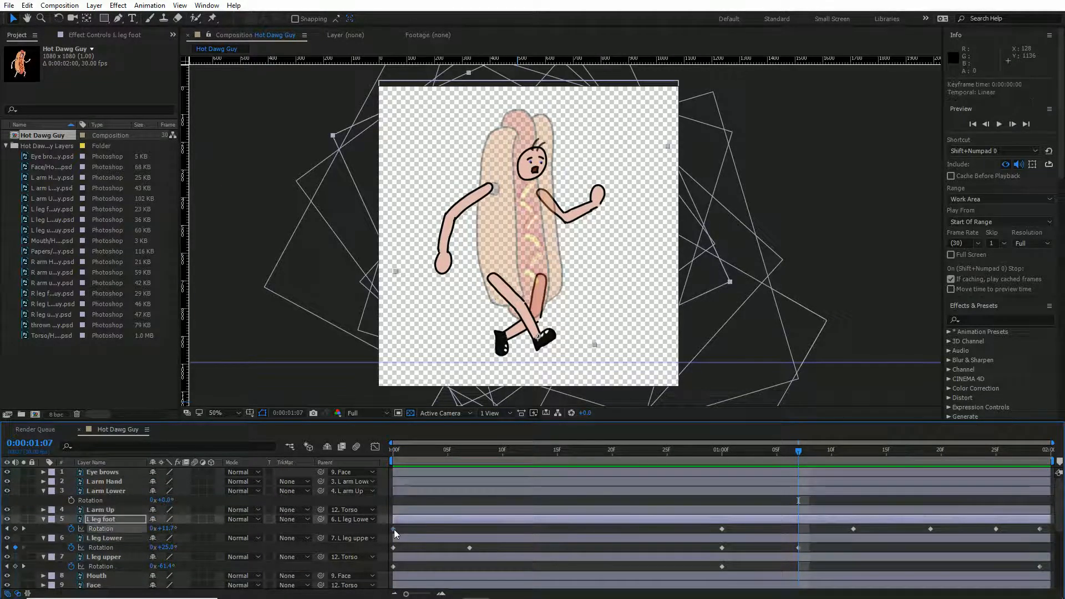
{"action": "key", "text": "ctrl+c"}
{"action": "key", "text": "End"}
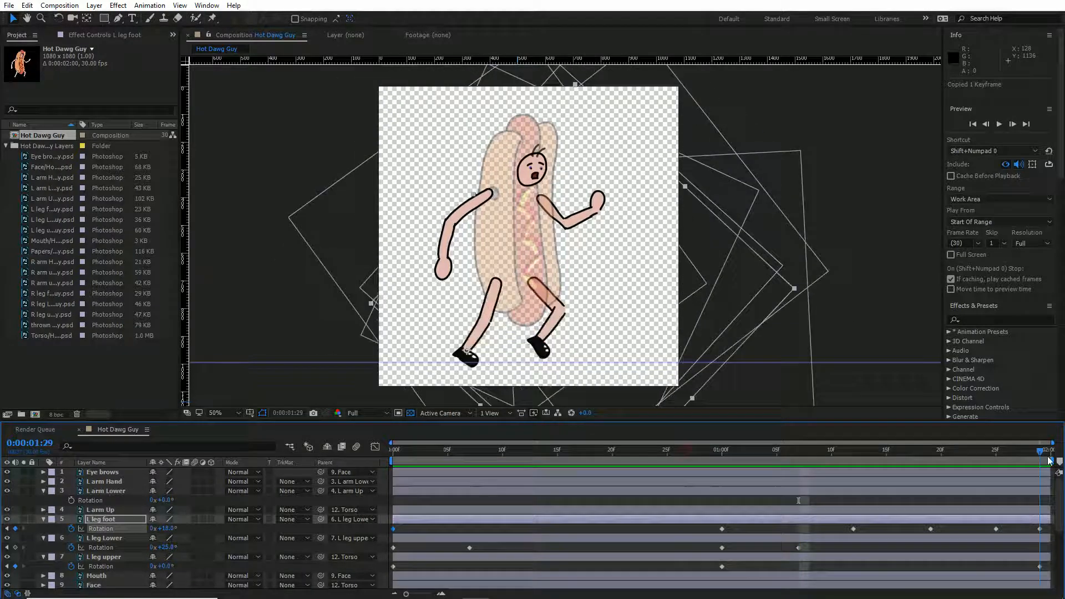
{"action": "key", "text": "ctrl+v"}
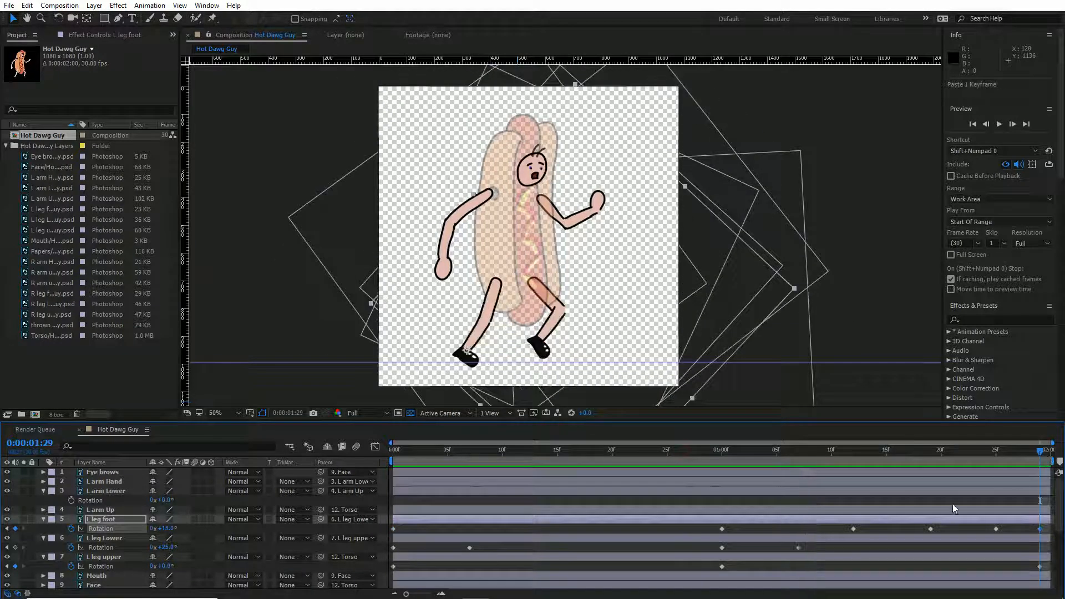
Copy the L leg Lower layer's Rotation keyframe from 0:00:00:00 to 0:00:01:29 and preview the loop.
{"action": "left_click", "coordinate": [395, 548]}
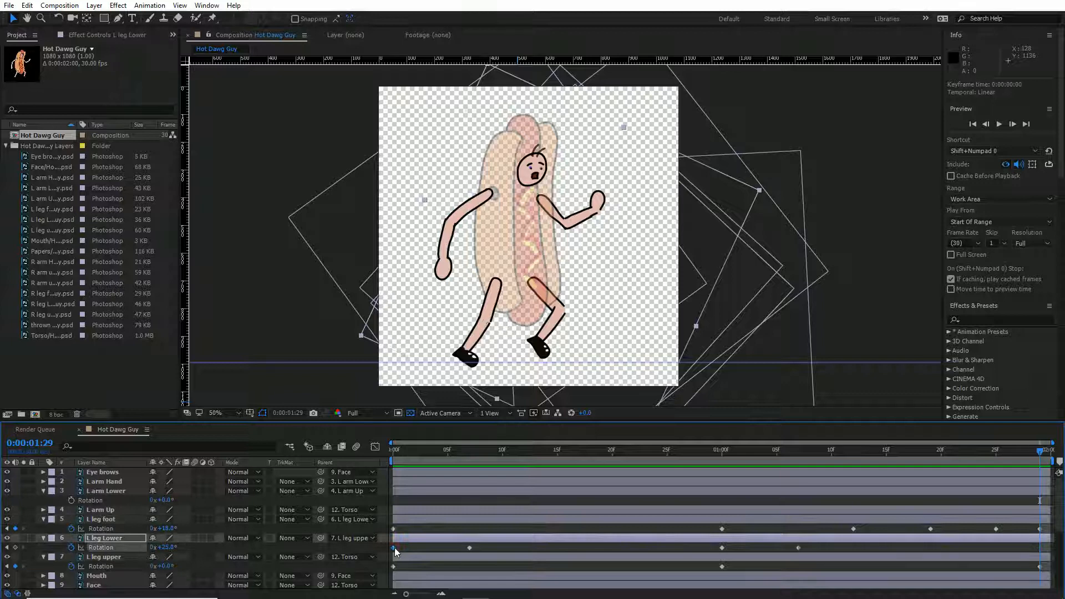
{"action": "key", "text": "ctrl+c"}
{"action": "key", "text": "ctrl+v"}
{"action": "key", "text": "space"}
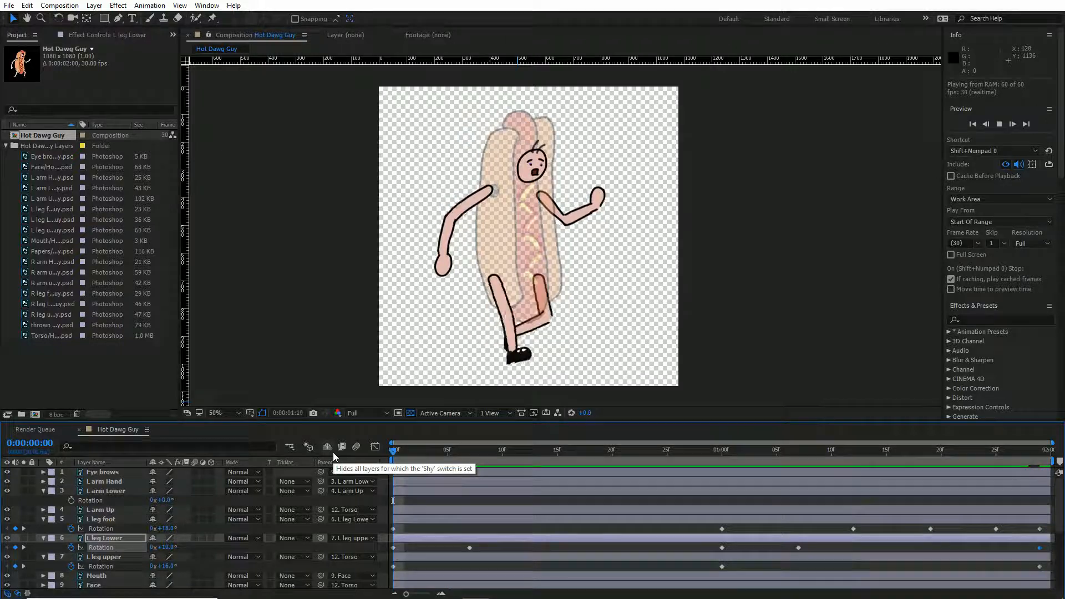
{"action": "key", "text": "space"}
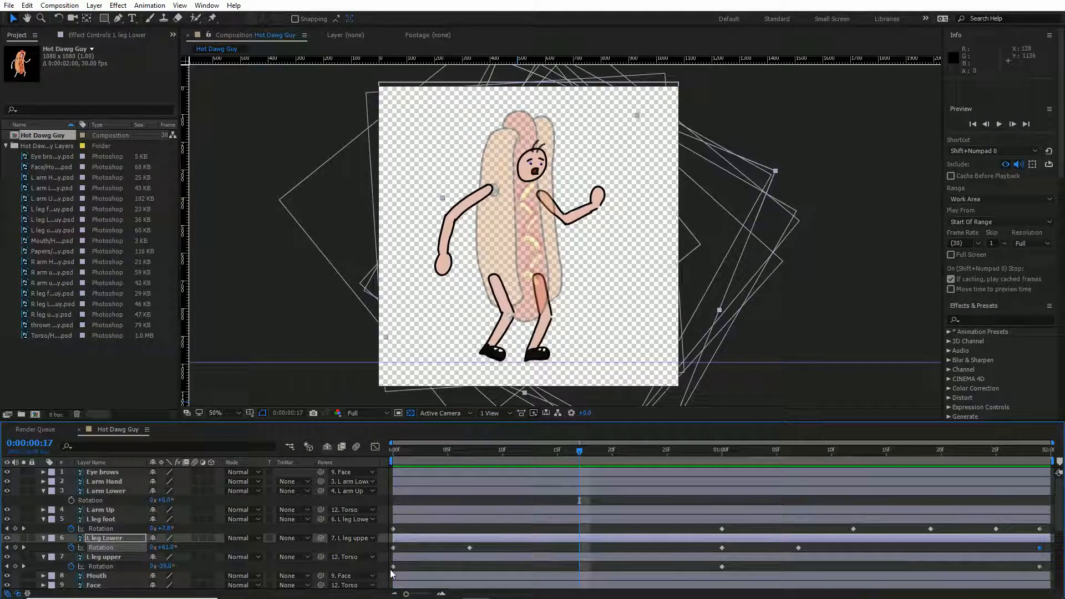
Copy the L leg upper layer's Rotation keyframe from 0:00:00:00 to 0:00:01:29 and preview the loop.
{"action": "left_click", "coordinate": [394, 567]}
{"action": "key", "text": "ctrl+c"}
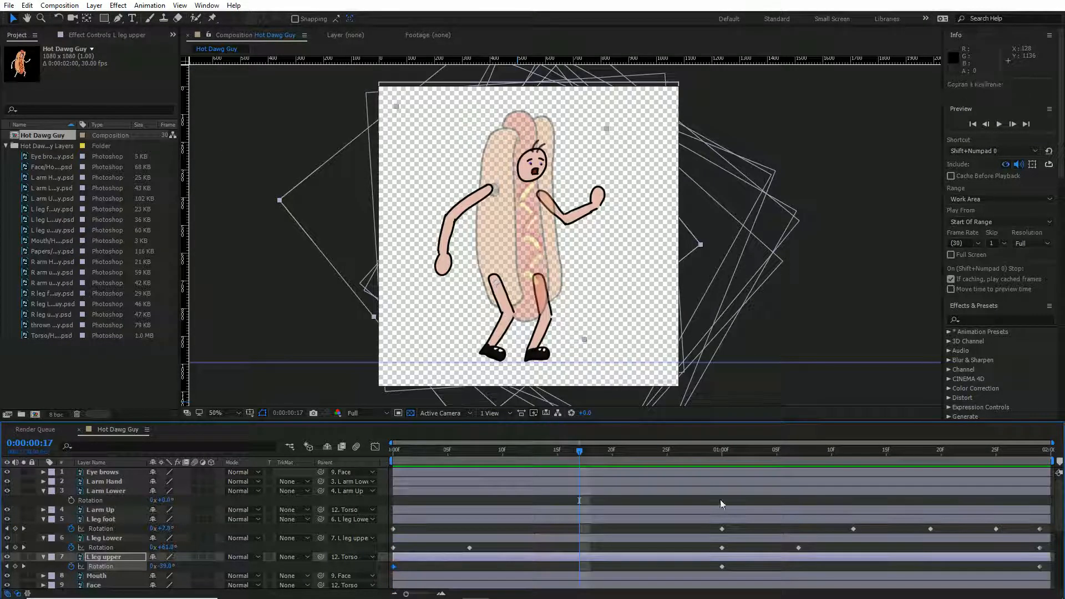
{"action": "left_click_drag", "start_coordinate": [795, 455], "coordinate": [1059, 452]}
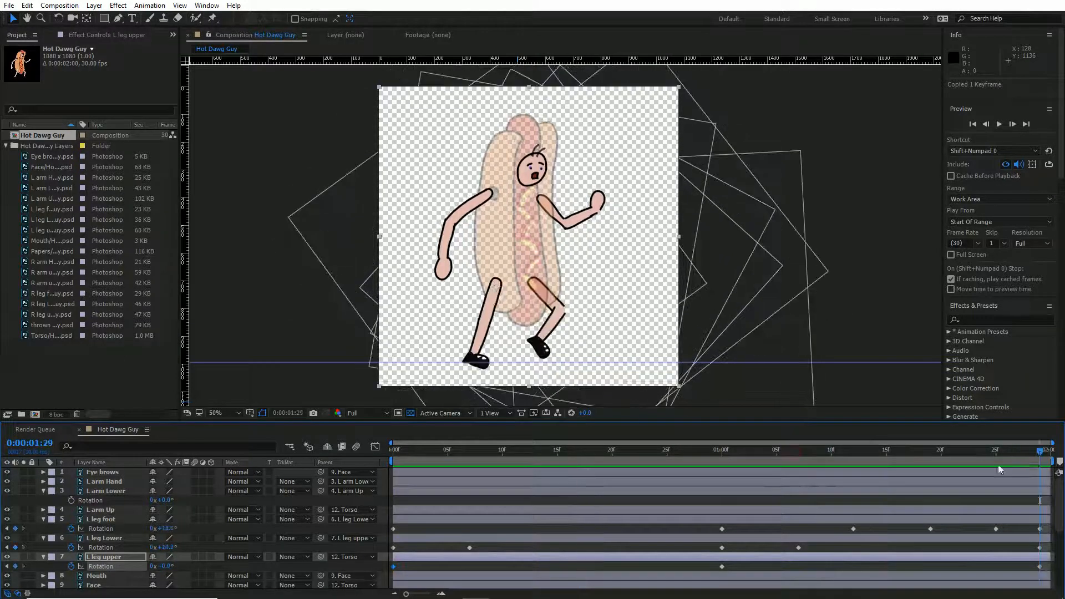
{"action": "key", "text": "ctrl+v"}
{"action": "key", "text": "space"}
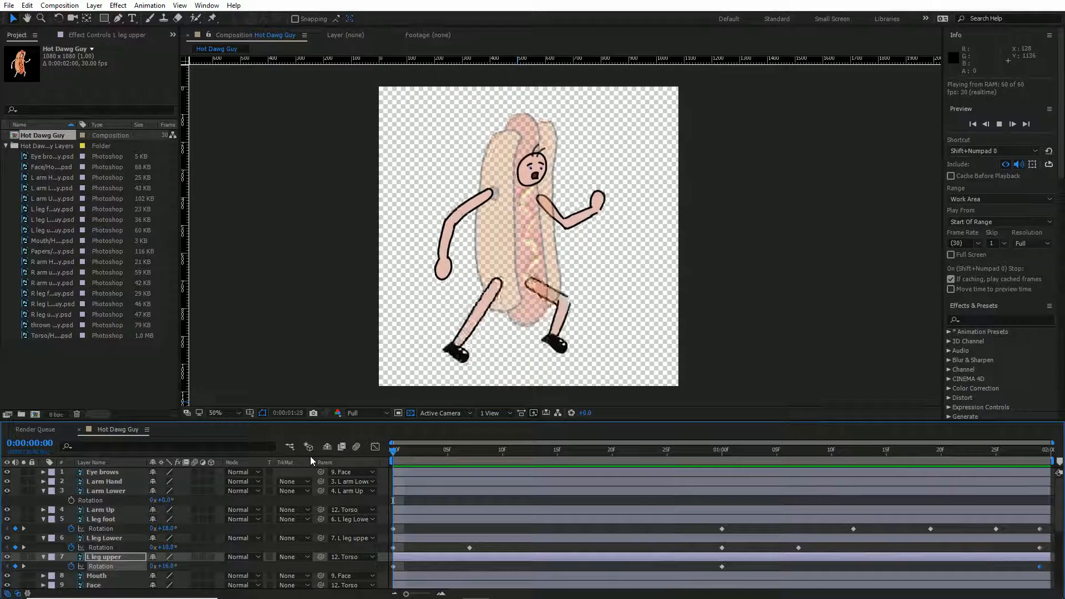
{"action": "key", "text": "space"}
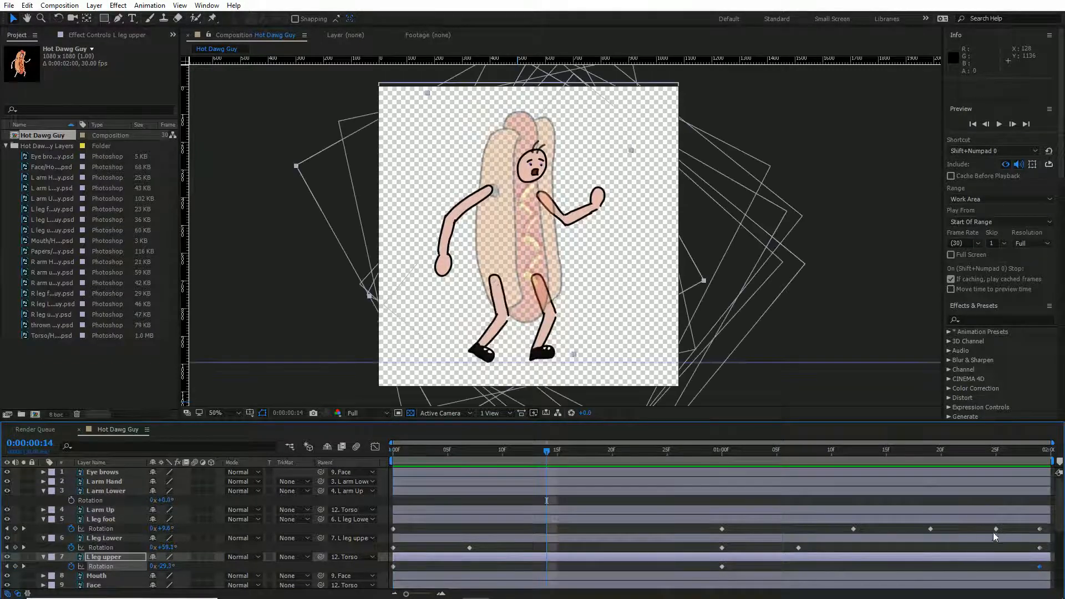
Move the L leg foot layer's last two Rotation keyframes before the end one to 0:00:01:18 and 0:00:01:23, previewing the walk.
{"action": "left_click", "coordinate": [995, 529]}
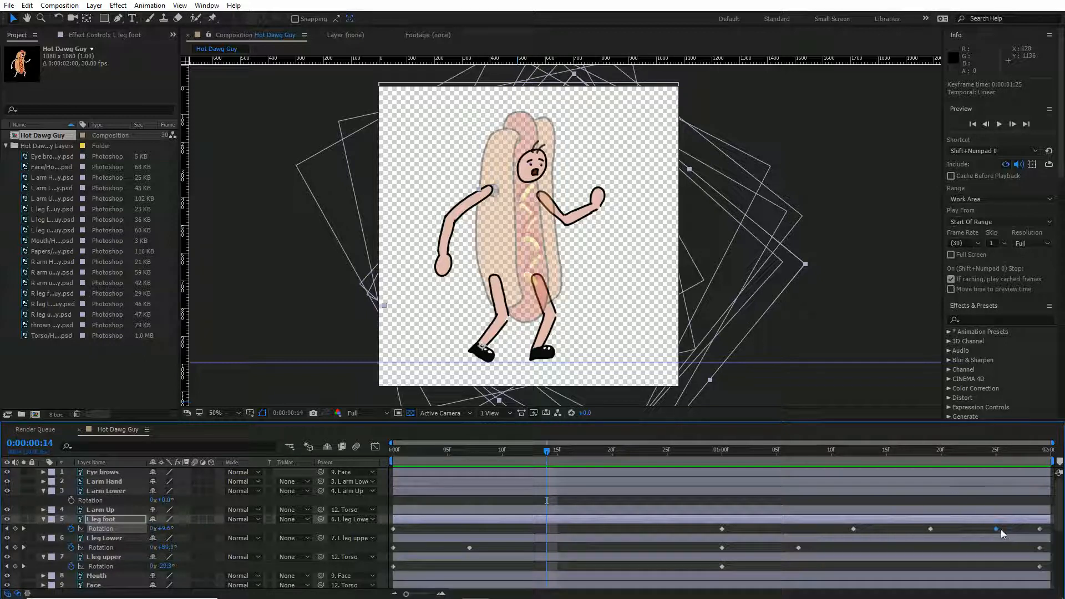
{"action": "left_click_drag", "start_coordinate": [995, 529], "coordinate": [987, 529]}
{"action": "key", "text": "space"}
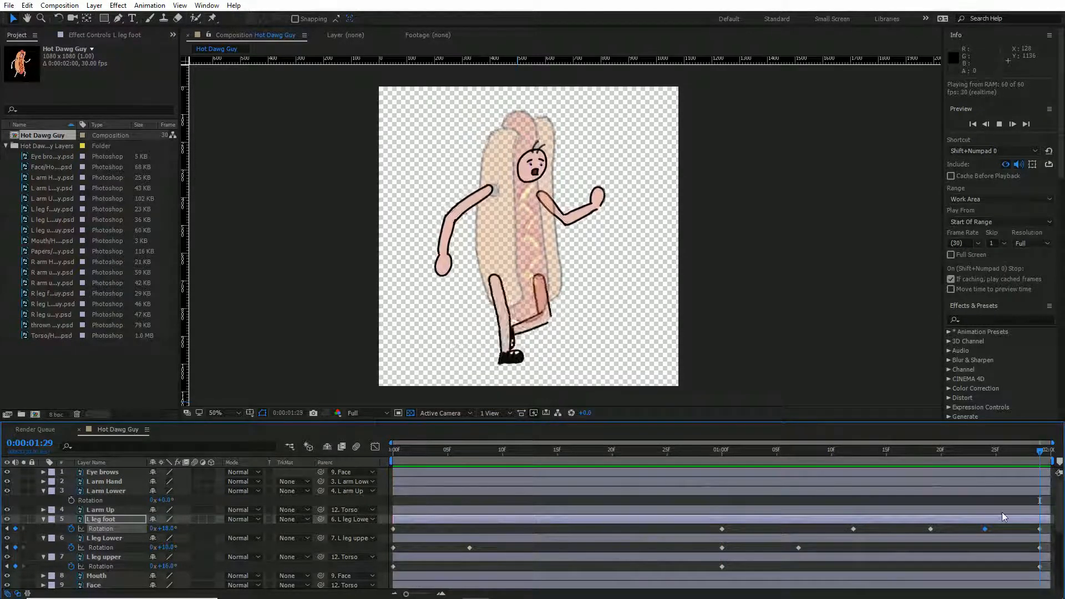
{"action": "key", "text": "space"}
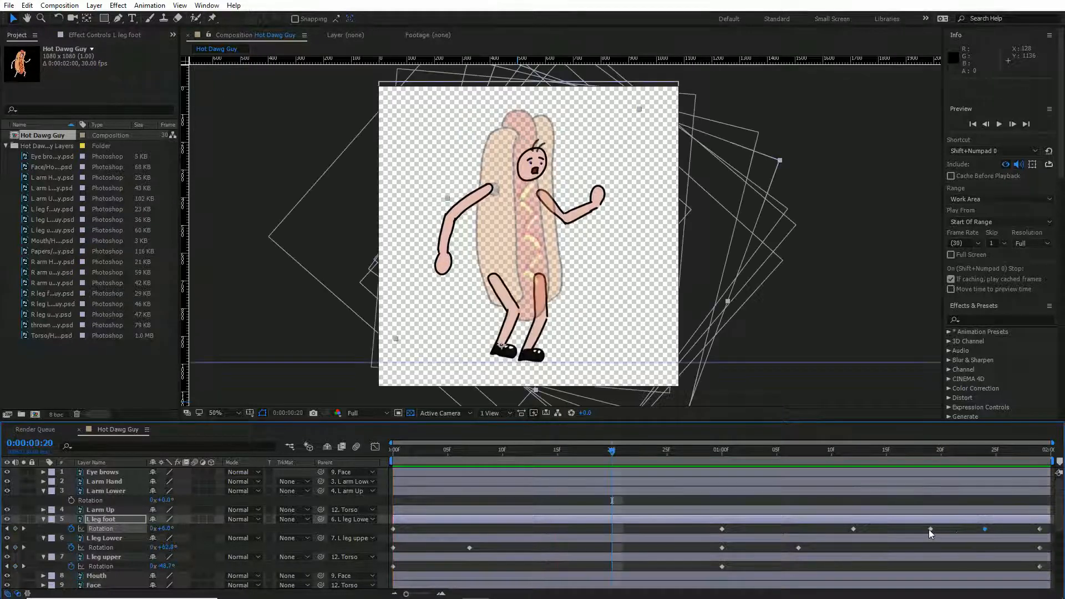
{"action": "left_click_drag", "start_coordinate": [929, 529], "coordinate": [921, 529]}
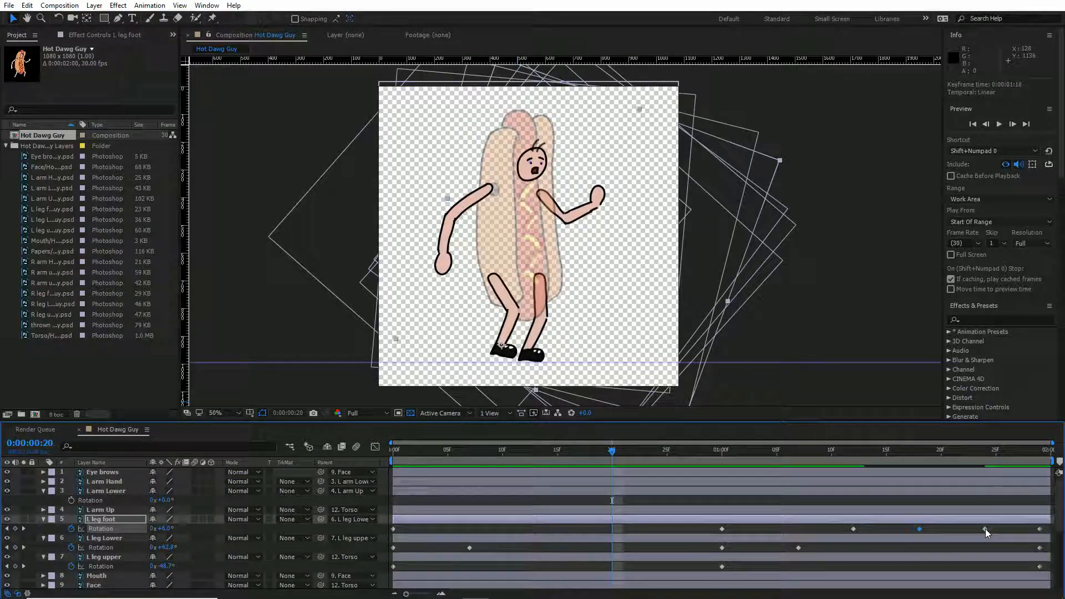
{"action": "left_click_drag", "start_coordinate": [986, 528], "coordinate": [975, 530]}
Move the L leg Lower layer's second Rotation keyframe to 0:00:00:08 and preview the walk from the start.
{"action": "key", "text": "Page_Up"}
{"action": "key", "text": "Page_Up"}
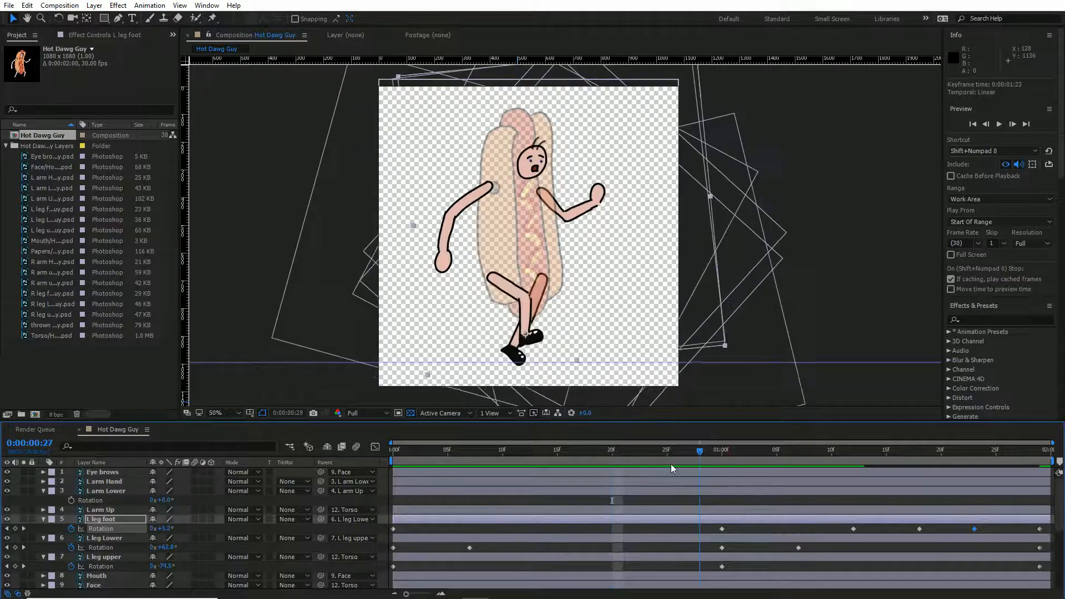
{"action": "left_click_drag", "start_coordinate": [468, 548], "coordinate": [481, 548]}
{"action": "left_click_drag", "start_coordinate": [450, 453], "coordinate": [362, 453]}
{"action": "key", "text": "space"}
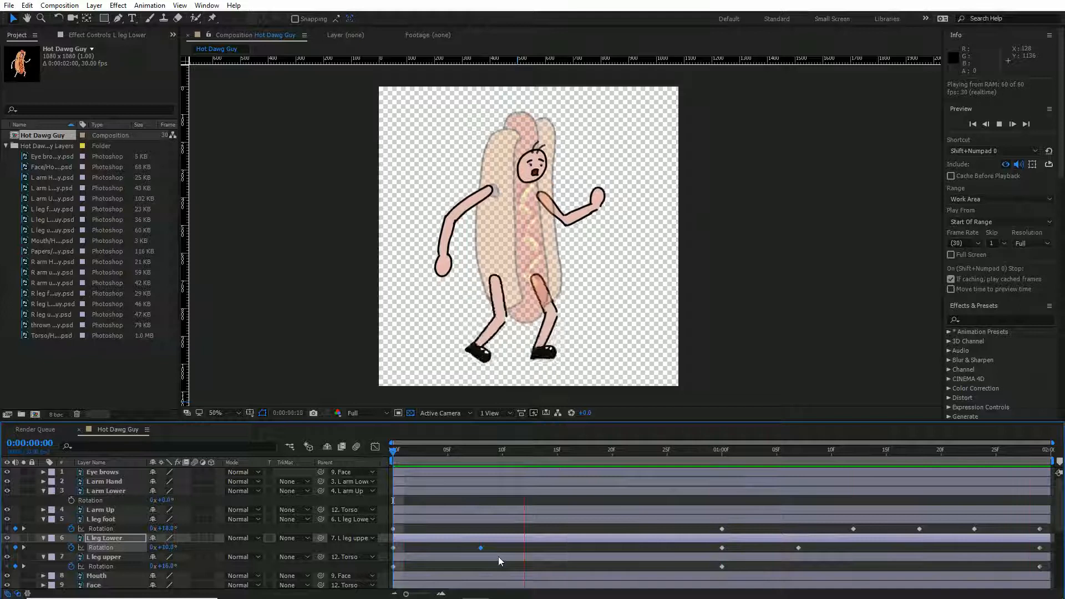
{"action": "key", "text": "space"}
Add an L leg foot Rotation keyframe of about 24° at 0:00:00:08.
{"action": "left_click_drag", "start_coordinate": [435, 451], "coordinate": [481, 468]}
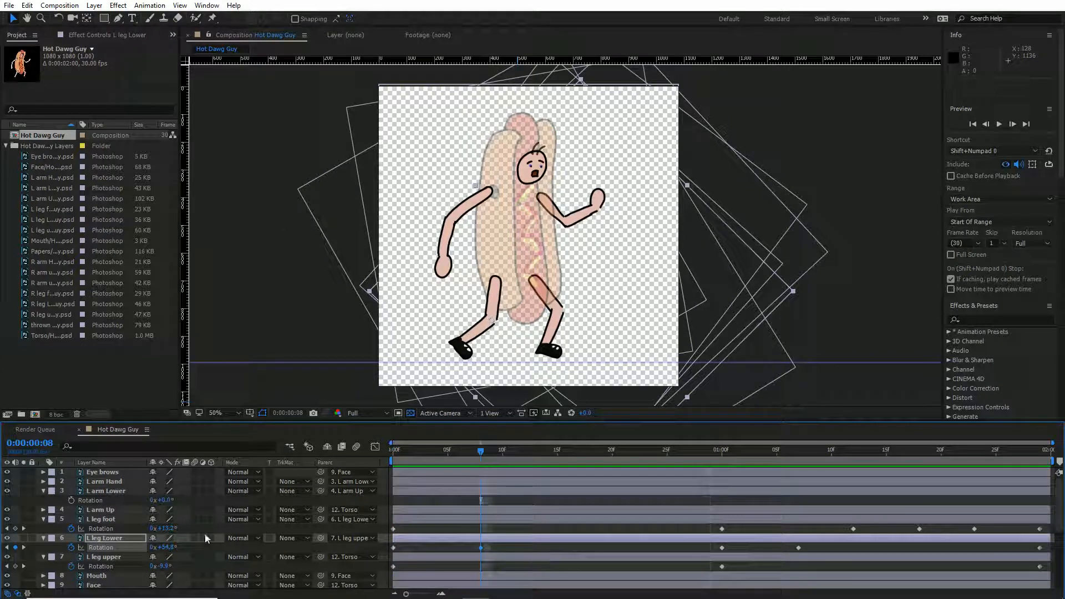
{"action": "left_click_drag", "start_coordinate": [168, 530], "coordinate": [183, 534]}
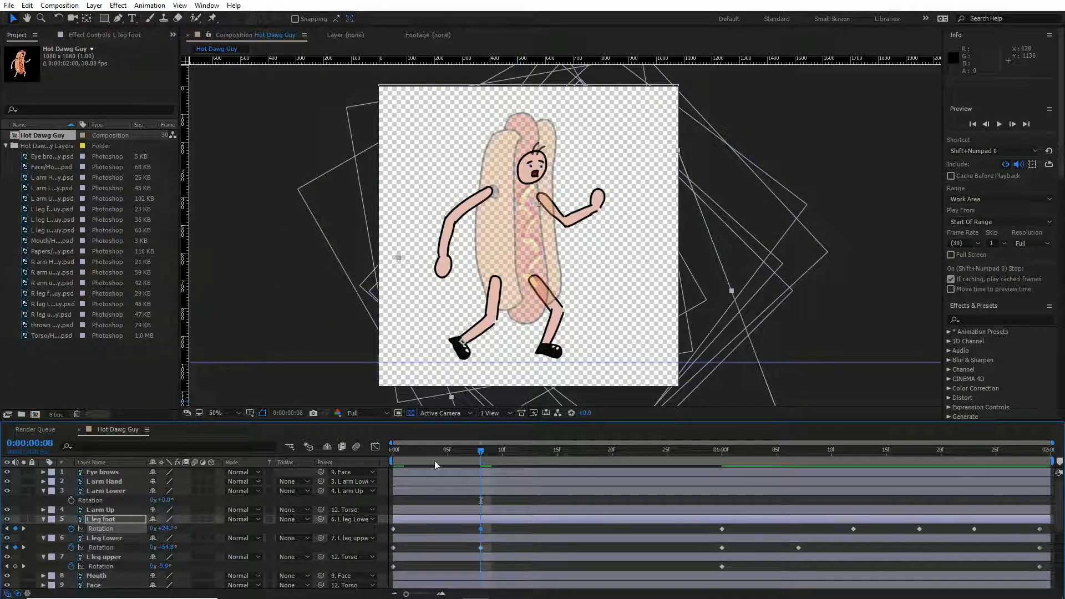
{"action": "left_click_drag", "start_coordinate": [451, 451], "coordinate": [481, 457]}
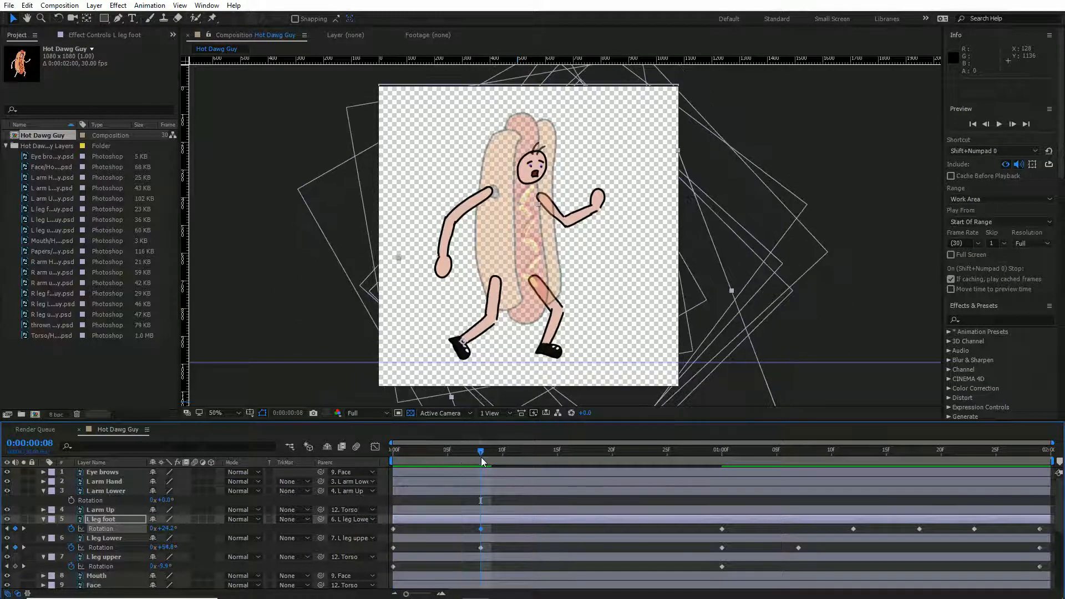
Add an L leg upper Rotation keyframe of about 2° at 0:00:00:08 and preview the walk.
{"action": "left_click_drag", "start_coordinate": [163, 566], "coordinate": [165, 566]}
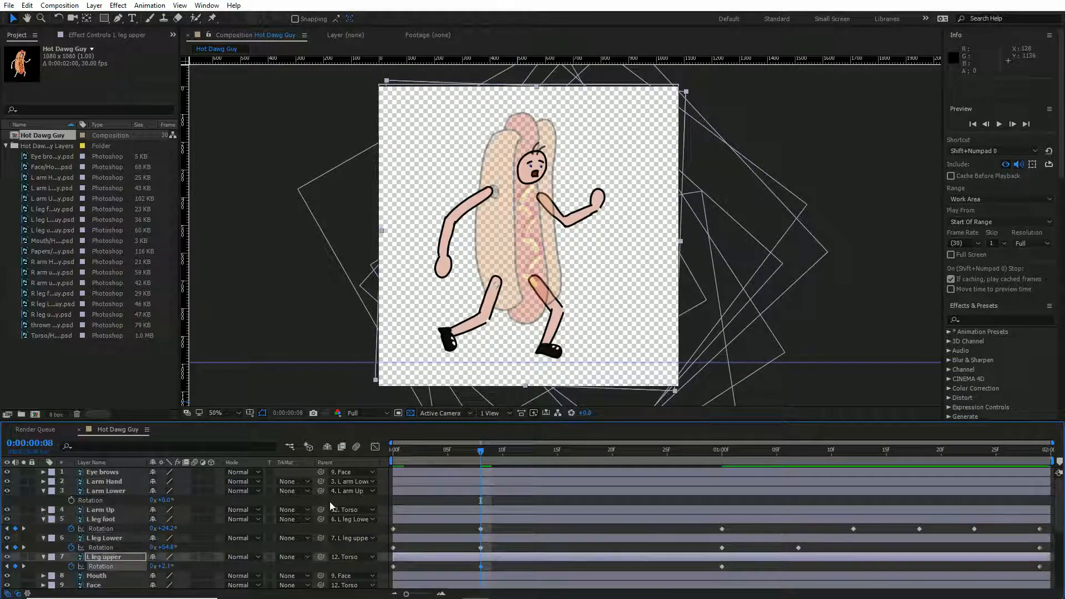
{"action": "left_click_drag", "start_coordinate": [403, 455], "coordinate": [362, 451]}
{"action": "key", "text": "space"}
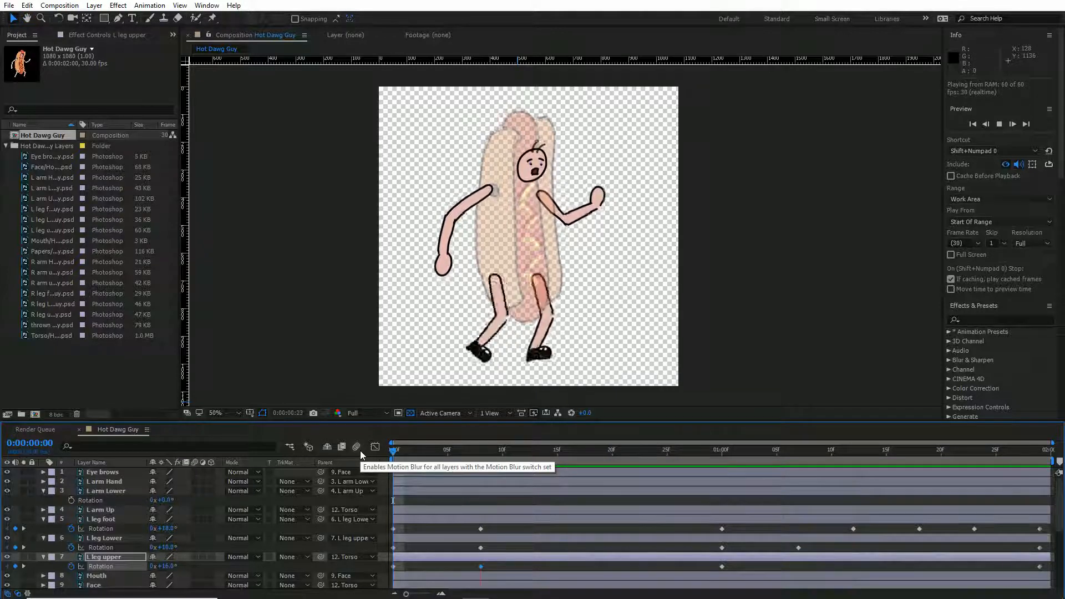
{"action": "key", "text": "space"}
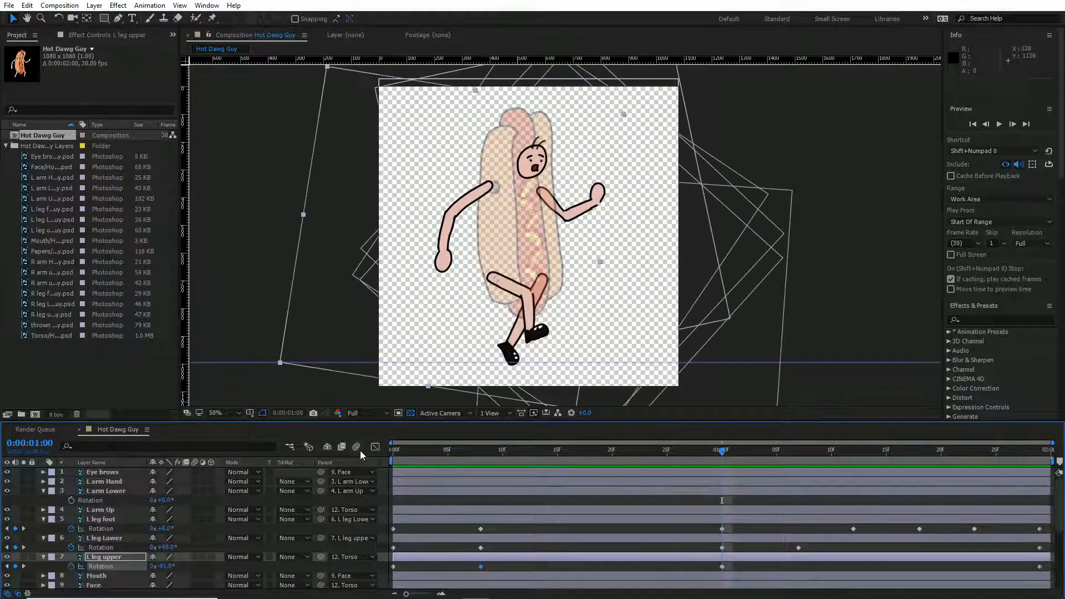
Keyframe the L leg upper layer's Position at 0:00:00:00 and at 0:00:01:29 with the same value, 420.0, 720.0.
{"action": "left_click", "coordinate": [135, 555]}
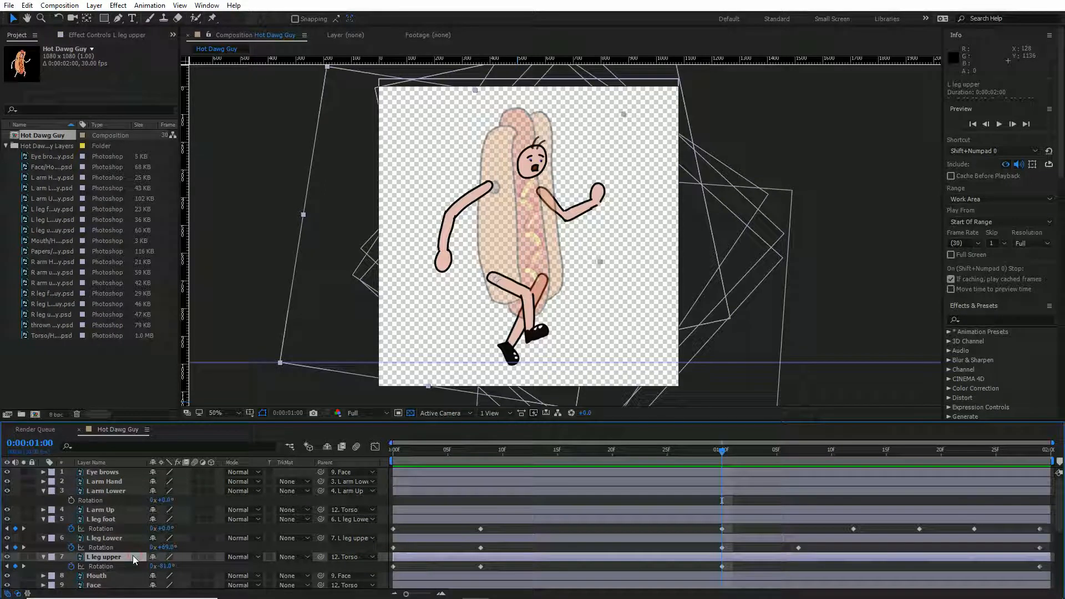
{"action": "key", "text": "p"}
{"action": "left_click_drag", "start_coordinate": [430, 454], "coordinate": [368, 465]}
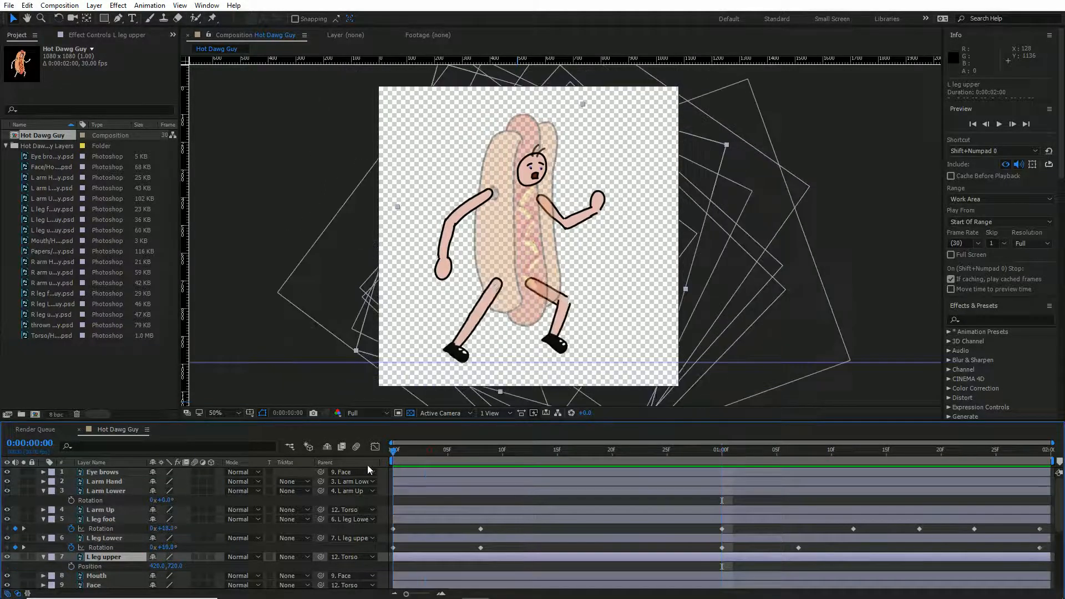
{"action": "left_click", "coordinate": [72, 566]}
{"action": "key", "text": "End"}
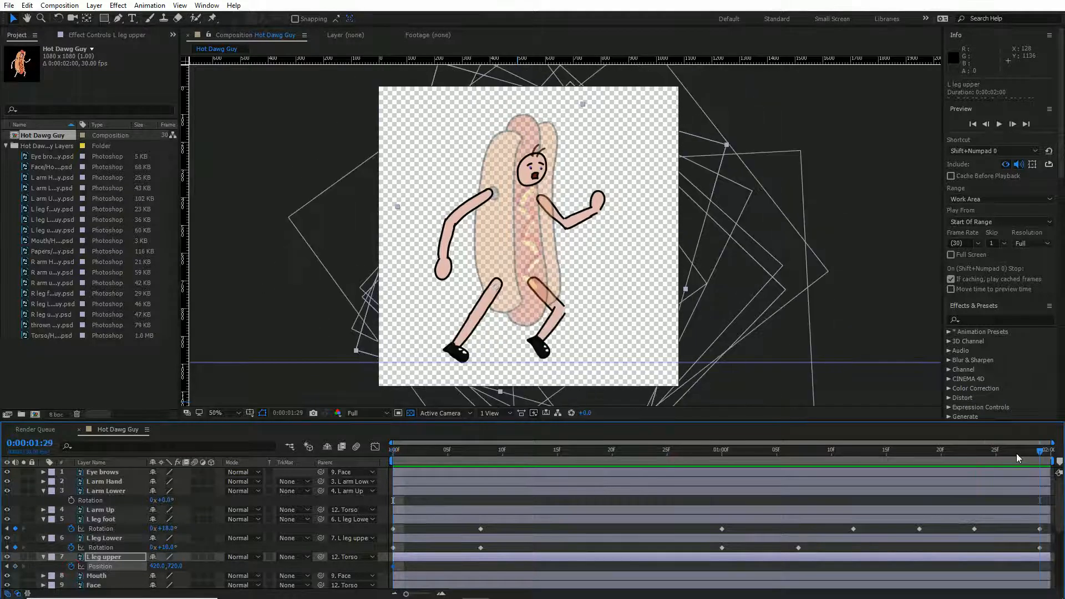
{"action": "left_click", "coordinate": [16, 566]}
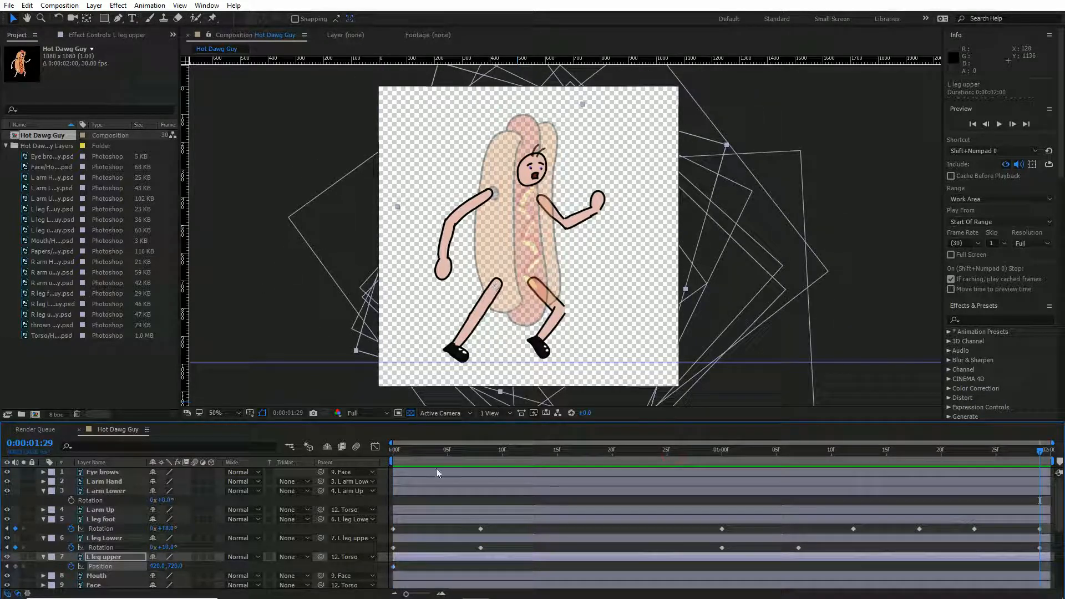
Add an L leg upper Position keyframe at 0:00:00:09 that raises the leg slightly, and move that keyframe to 0:00:00:19.
{"action": "left_click_drag", "start_coordinate": [433, 454], "coordinate": [401, 485]}
{"action": "left_click_drag", "start_coordinate": [441, 487], "coordinate": [491, 492]}
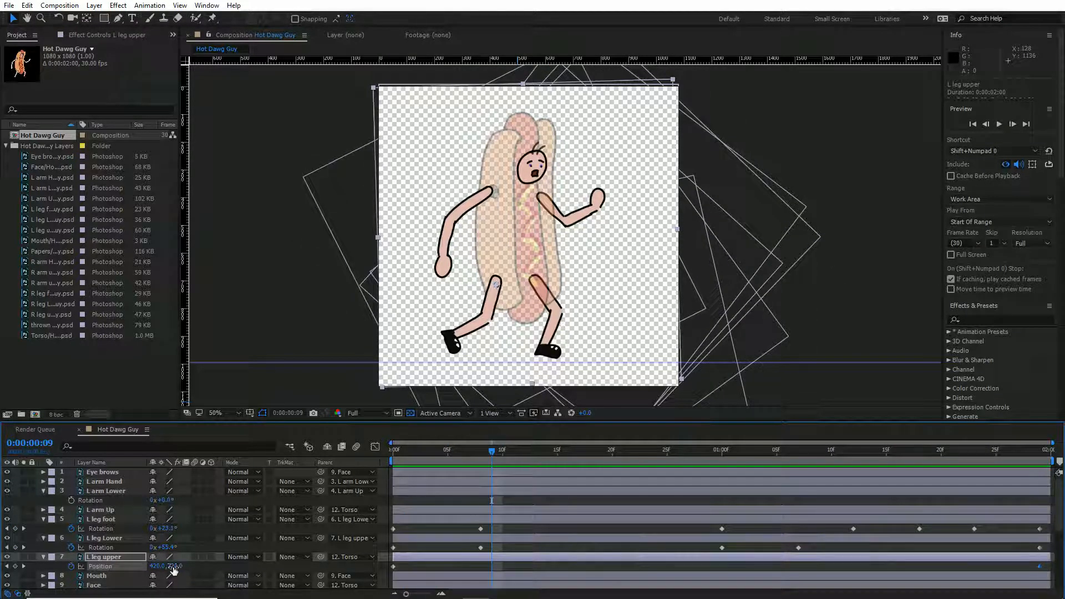
{"action": "left_click_drag", "start_coordinate": [173, 569], "coordinate": [167, 566]}
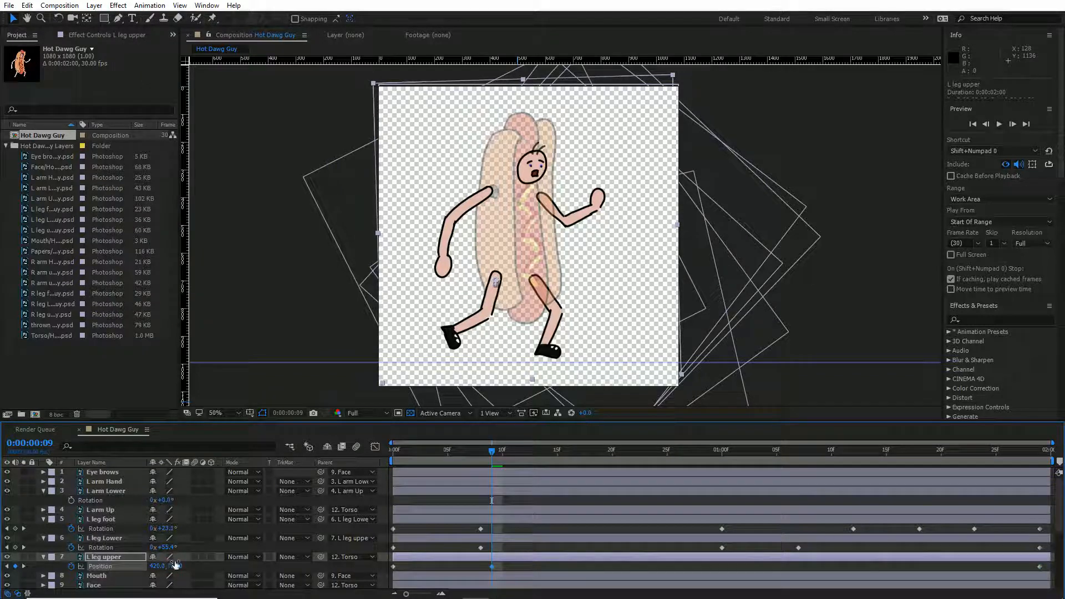
{"action": "left_click_drag", "start_coordinate": [516, 451], "coordinate": [714, 463]}
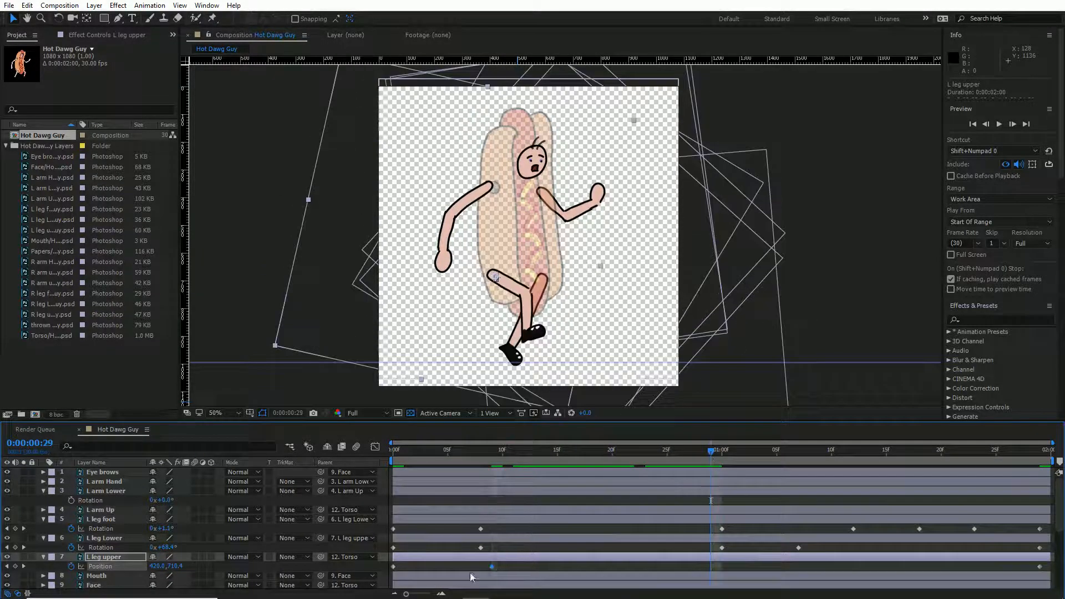
{"action": "left_click_drag", "start_coordinate": [492, 566], "coordinate": [597, 573]}
Add an L leg upper Position keyframe at 0:00:01:14 with Y at 734.0, and preview the walk from the start.
{"action": "left_click_drag", "start_coordinate": [711, 452], "coordinate": [873, 468]}
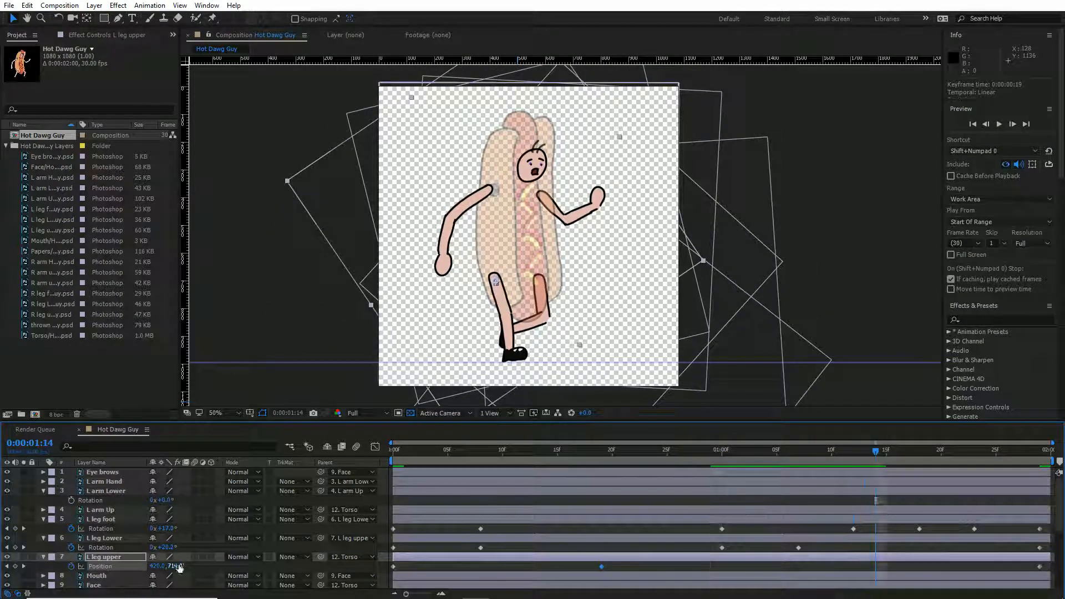
{"action": "left_click_drag", "start_coordinate": [179, 567], "coordinate": [188, 566]}
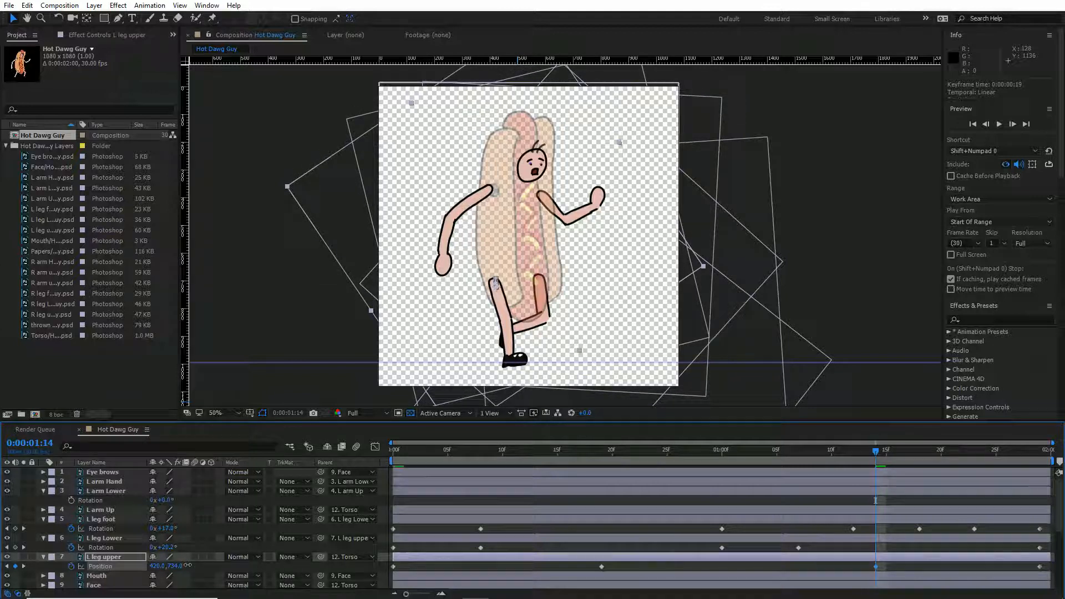
{"action": "left_click_drag", "start_coordinate": [430, 455], "coordinate": [978, 509]}
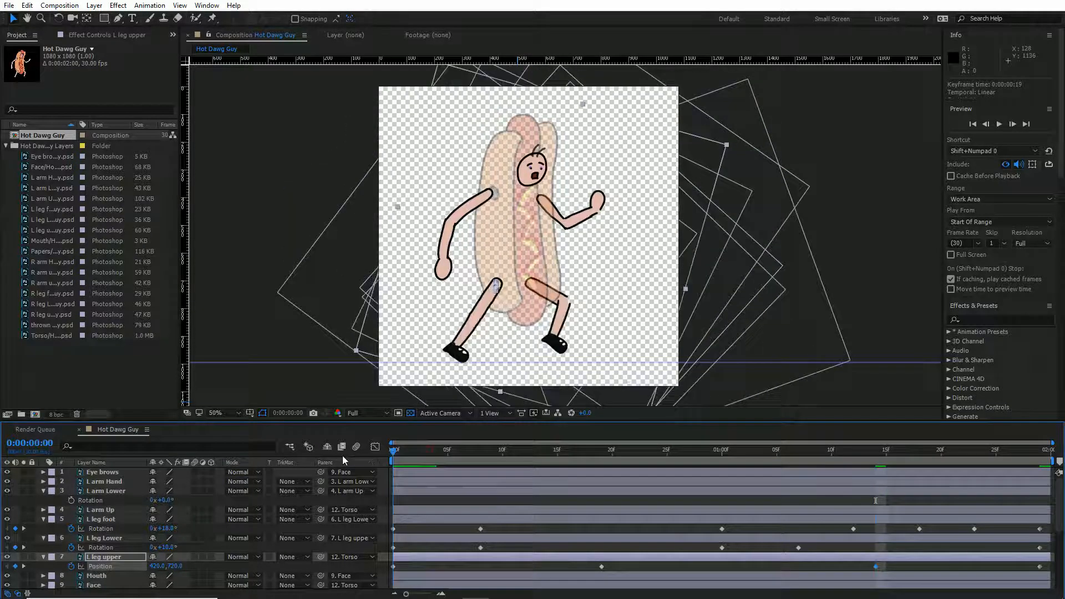
{"action": "key", "text": "space"}
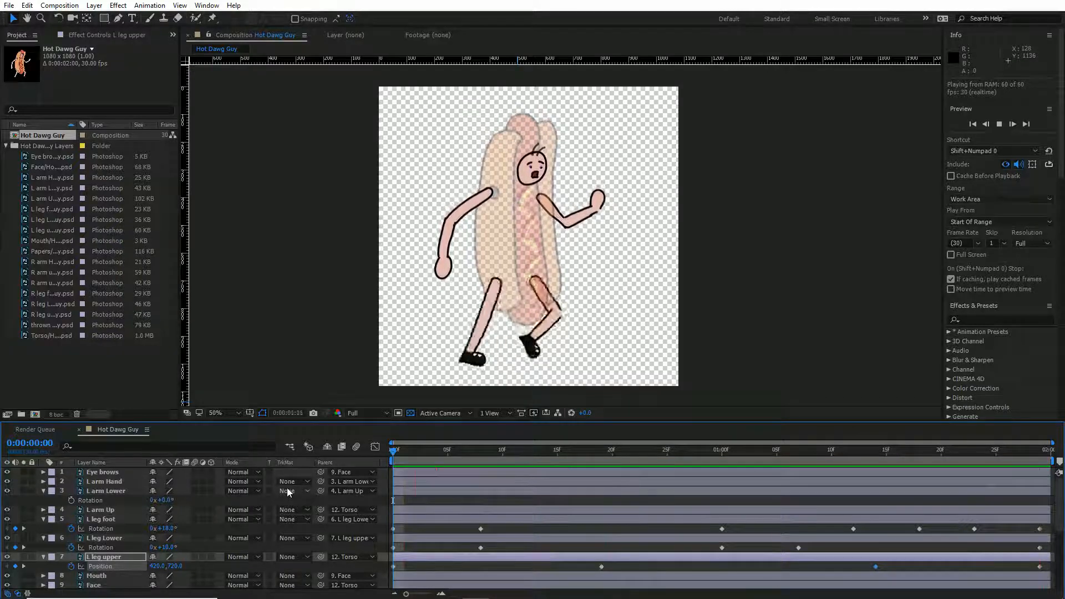
{"action": "key", "text": "space"}
Keyframe the R leg upper layer's Position at 0:00:00:00 and at 0:00:01:29 with the same value, 562.0, 738.0.
{"action": "scroll", "coordinate": [131, 527], "scroll_direction": "down", "scroll_amount": 3}
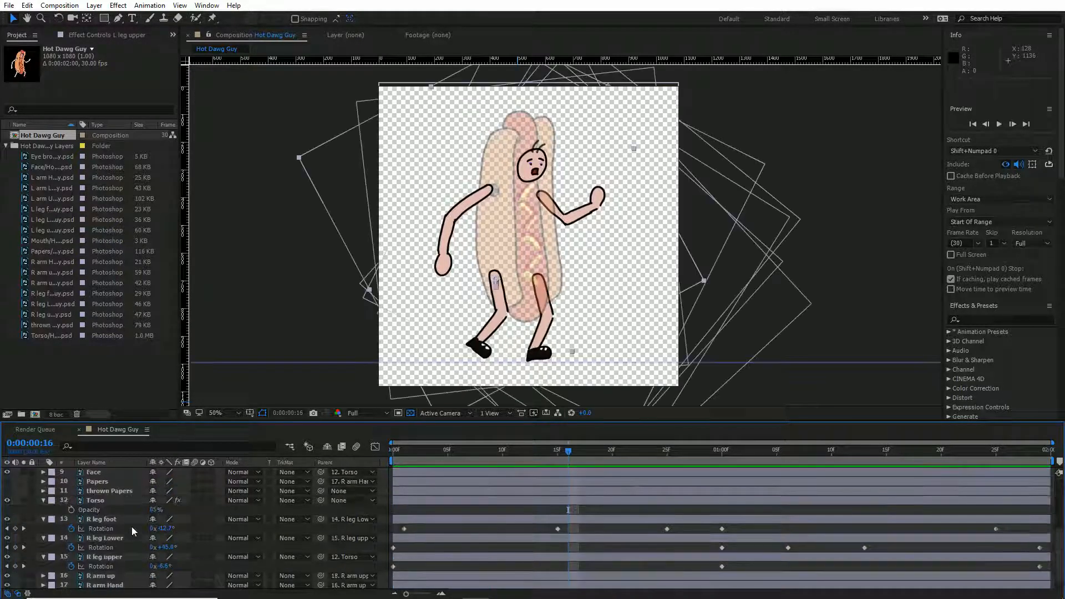
{"action": "left_click", "coordinate": [101, 547]}
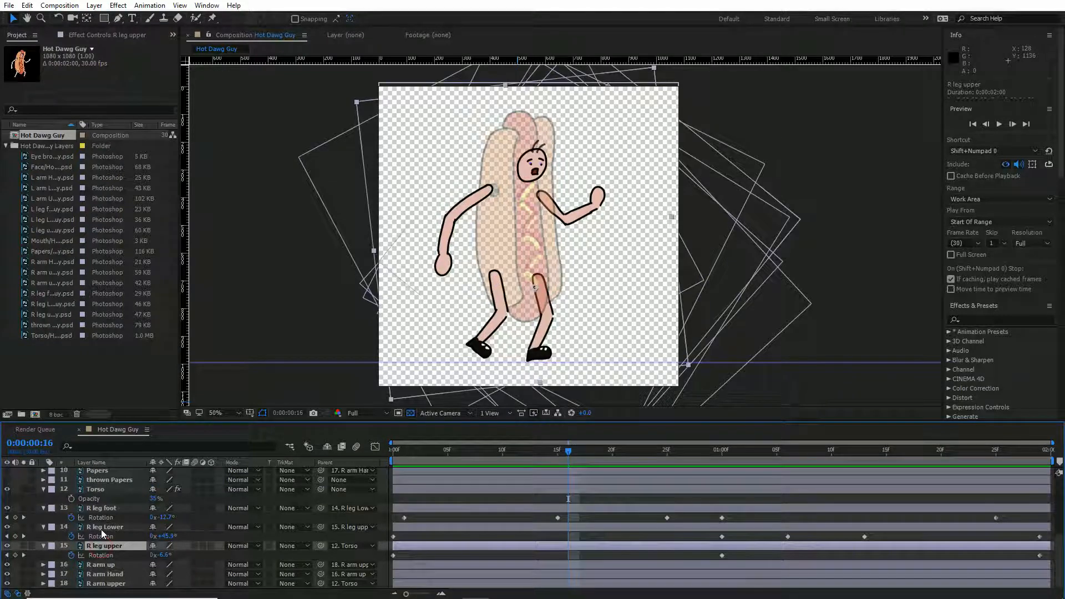
{"action": "key", "text": "p"}
{"action": "key", "text": "Home"}
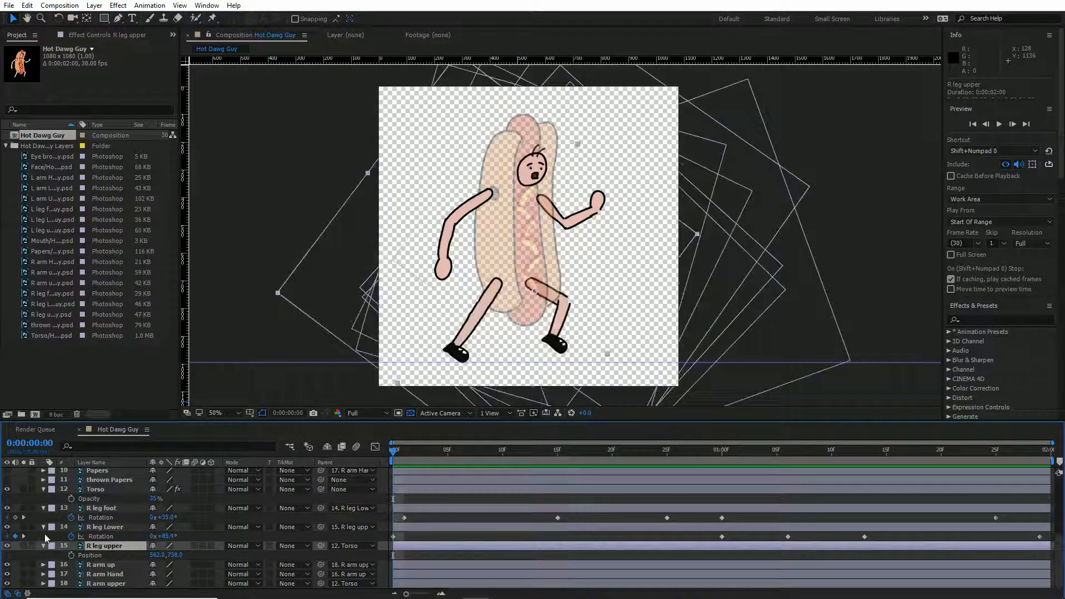
{"action": "left_click", "coordinate": [71, 555]}
{"action": "left_click_drag", "start_coordinate": [747, 454], "coordinate": [1040, 454]}
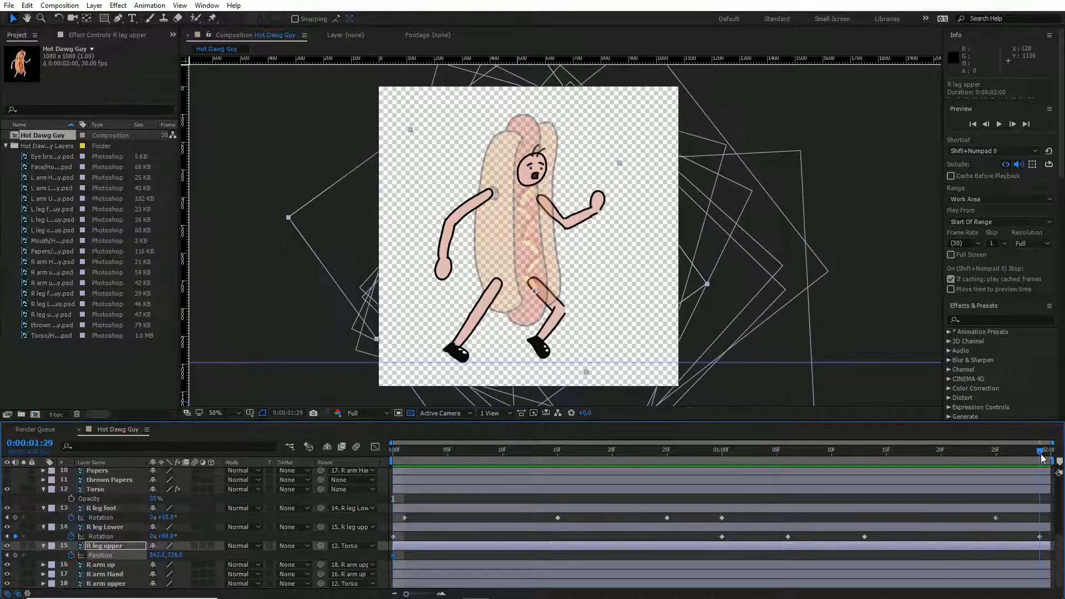
{"action": "left_click", "coordinate": [16, 555]}
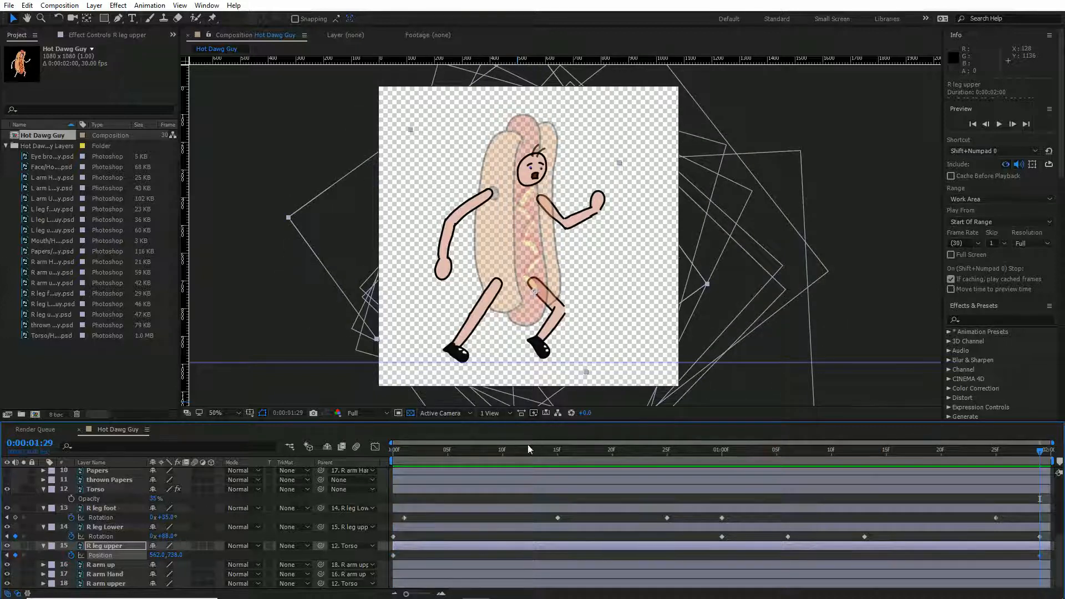
Add an R leg upper Position keyframe at 0:00:00:15 with Y lowered to 754.0.
{"action": "left_click", "coordinate": [568, 451]}
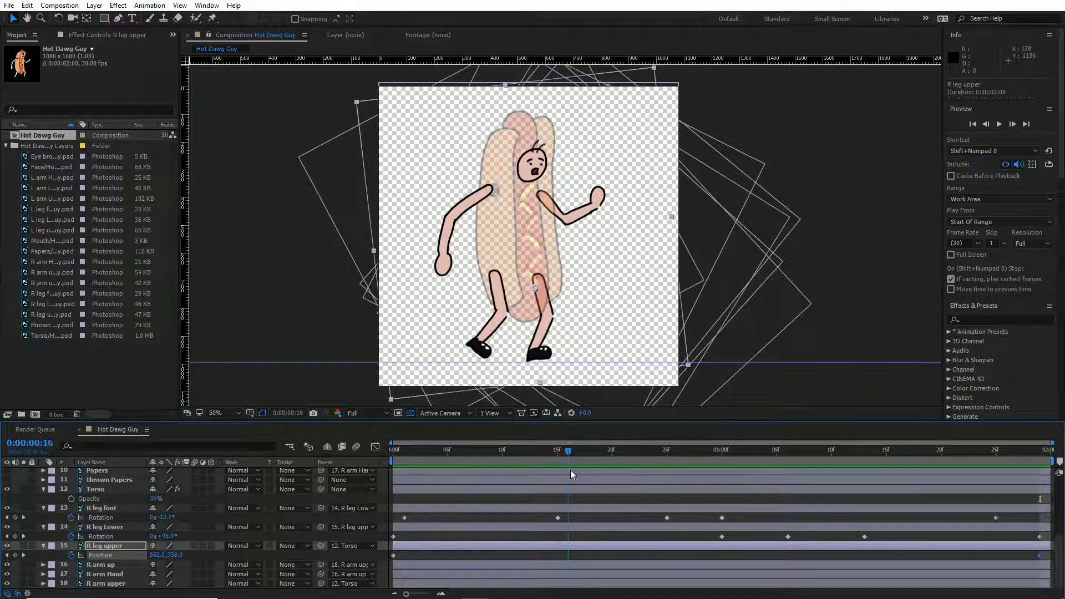
{"action": "key", "text": "Page_Up"}
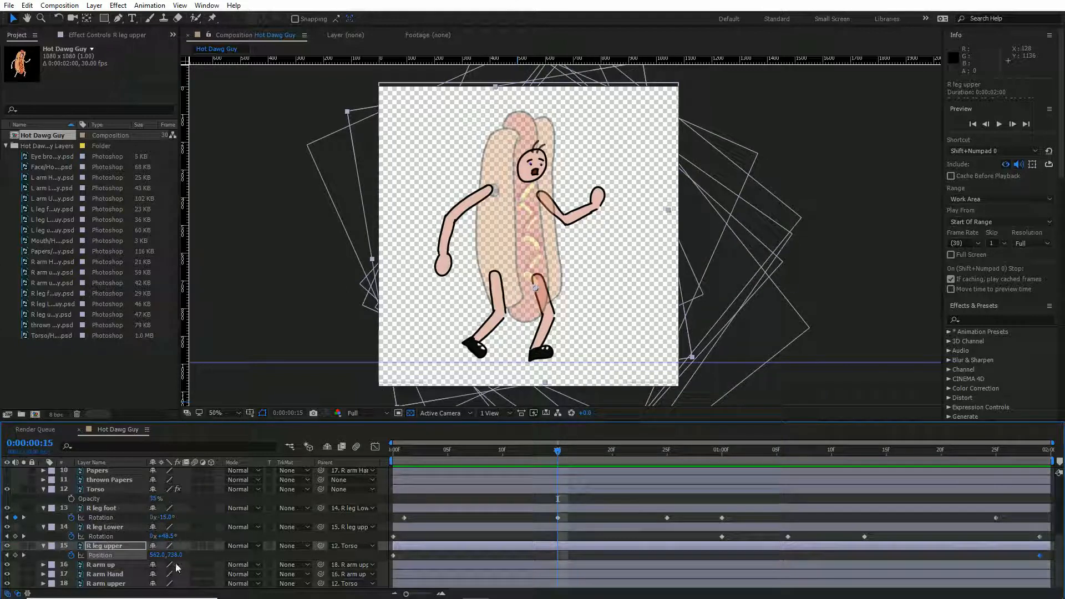
{"action": "left_click_drag", "start_coordinate": [171, 556], "coordinate": [180, 555]}
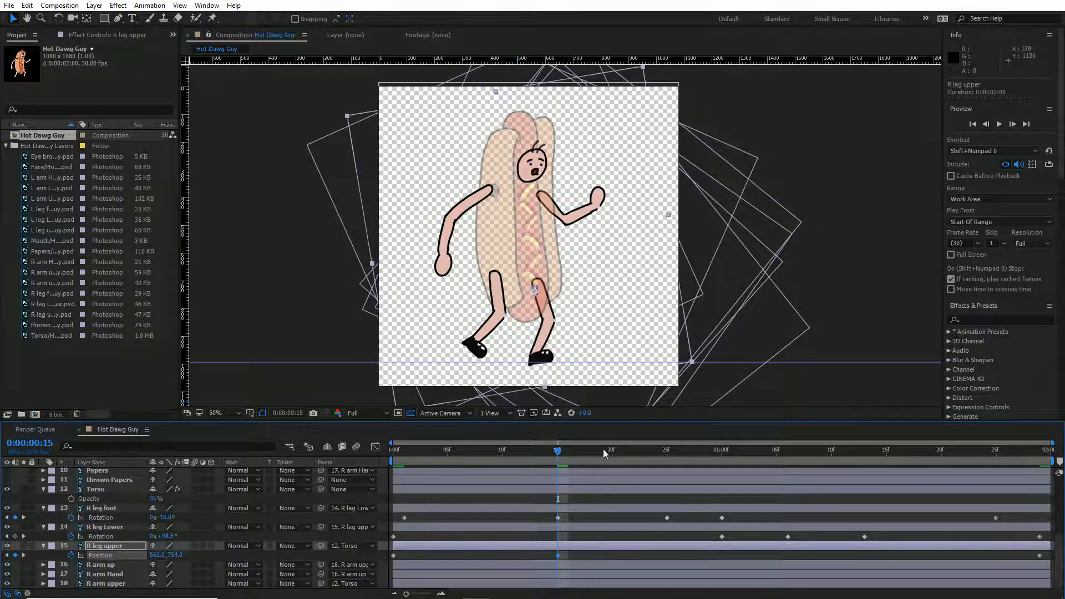
Add an R leg upper Position keyframe at 0:00:01:12 with Y at 730.2, and preview the walk.
{"action": "left_click_drag", "start_coordinate": [604, 448], "coordinate": [853, 459]}
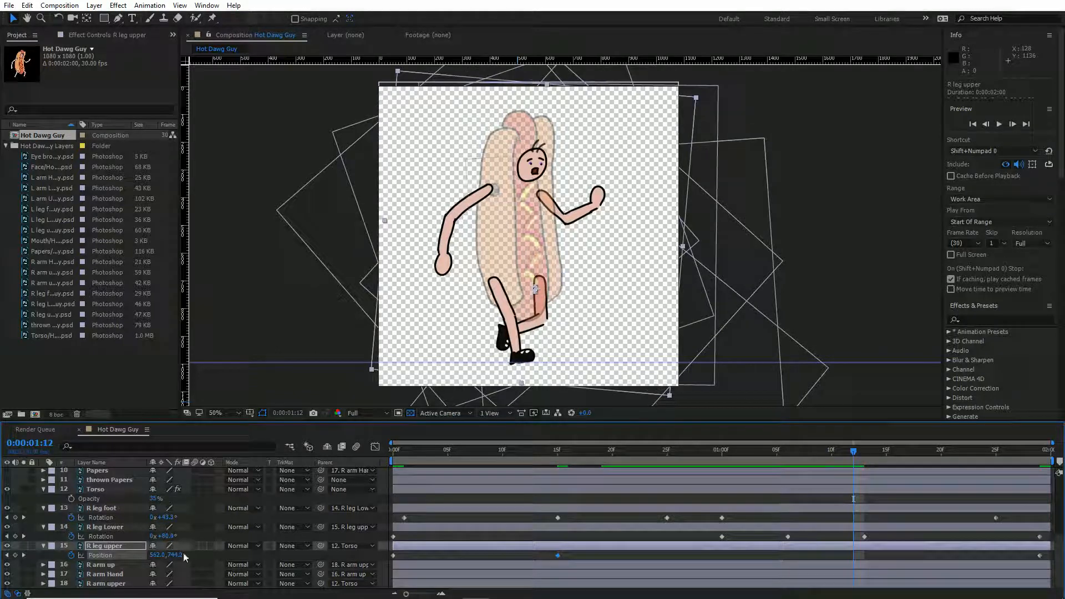
{"action": "left_click_drag", "start_coordinate": [175, 558], "coordinate": [170, 556]}
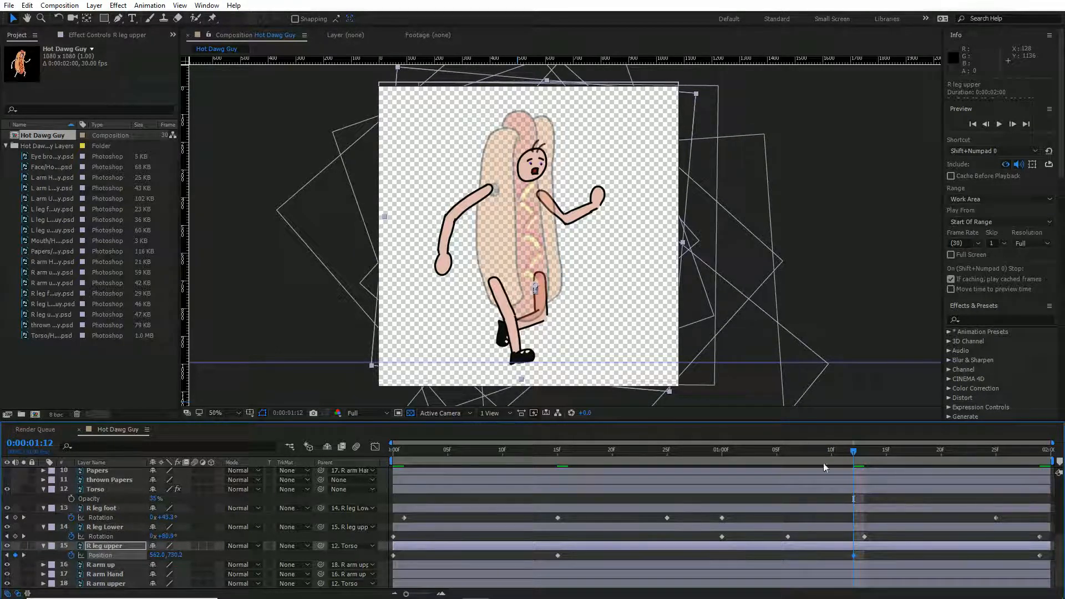
{"action": "key", "text": "space"}
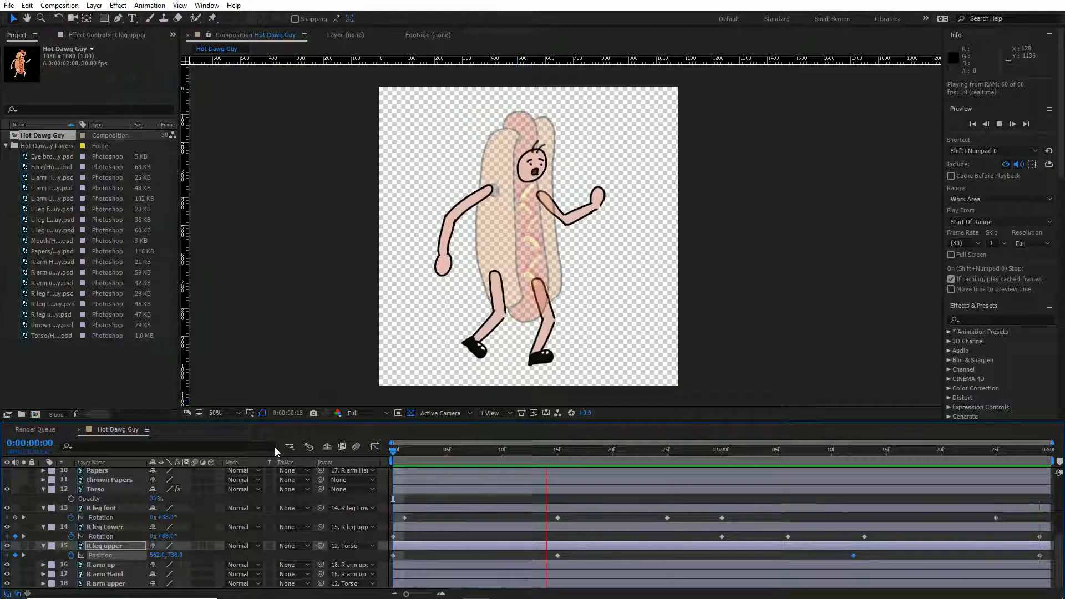
{"action": "key", "text": "space"}
At 0:00:00:00, rotate the R leg upper layer to lift the thigh higher and set the R leg Lower rotation to 102°.
{"action": "left_click_drag", "start_coordinate": [434, 447], "coordinate": [381, 454]}
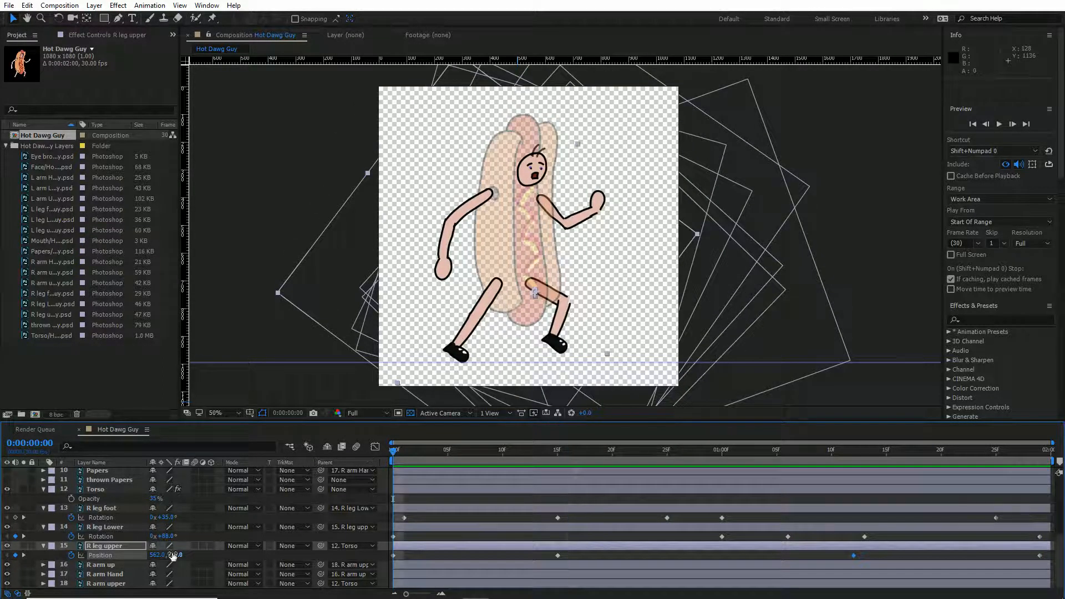
{"action": "key", "text": "r"}
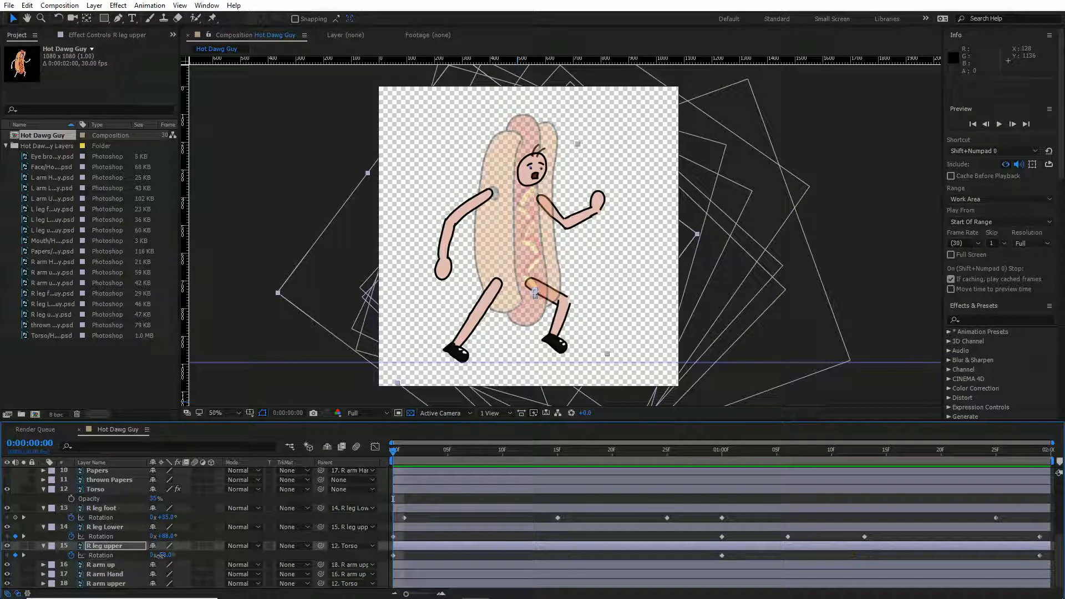
{"action": "left_click_drag", "start_coordinate": [159, 556], "coordinate": [179, 537]}
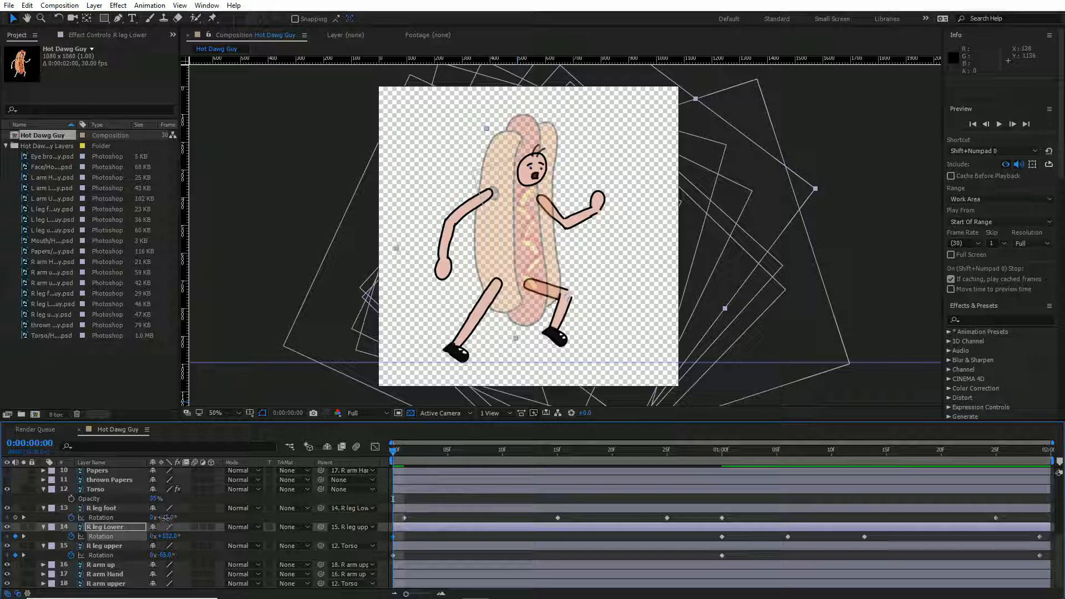
Set the R leg foot rotation to 44° at 0:00:00:00 and delete its Rotation keyframe at 0:00:00:01.
{"action": "left_click_drag", "start_coordinate": [165, 518], "coordinate": [162, 518]}
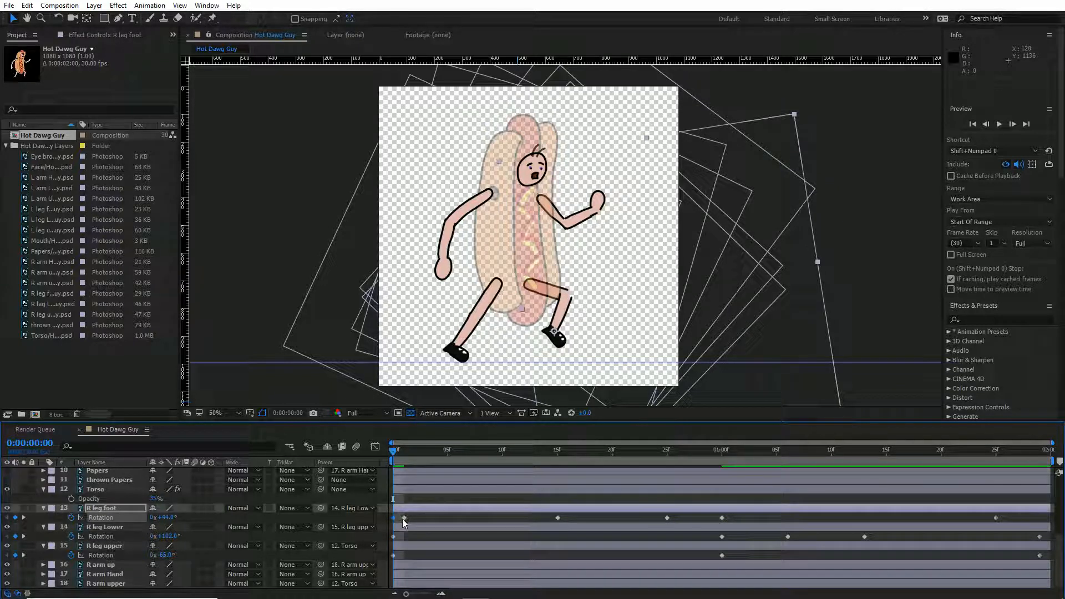
{"action": "key", "text": "Delete"}
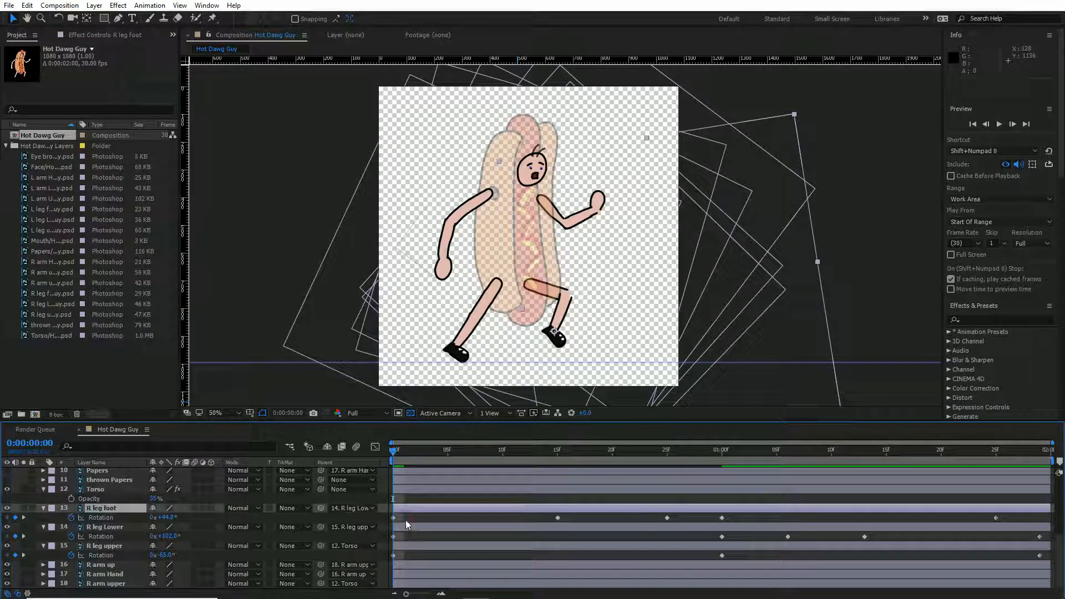
Select the R leg foot, R leg Lower and R leg upper Rotation keyframes at 0:00:00:00.
{"action": "left_click_drag", "start_coordinate": [399, 515], "coordinate": [370, 549]}
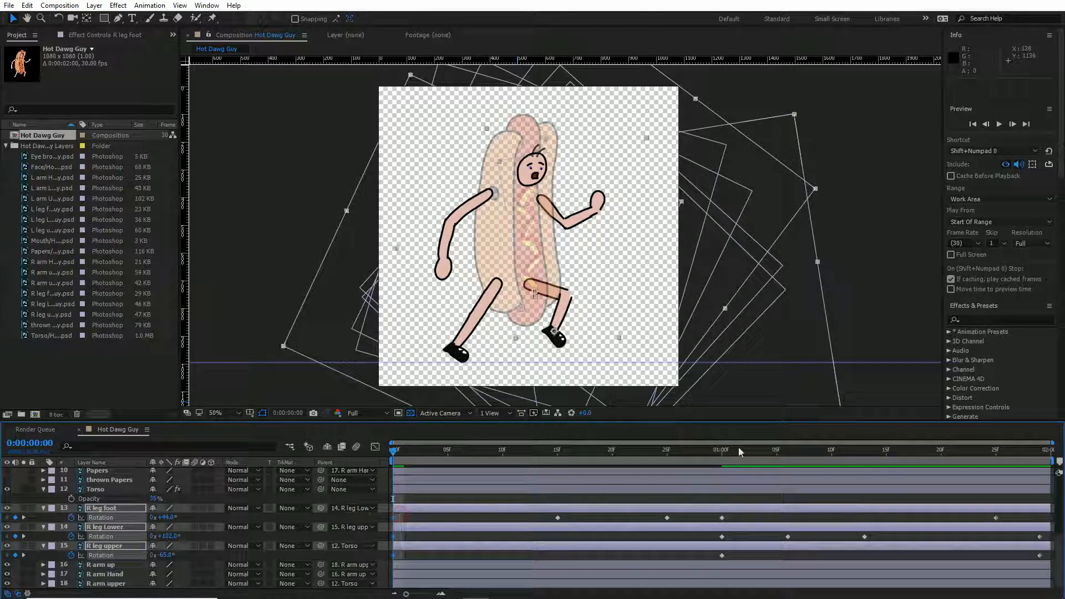
Try to copy the first rotation keyframes of all three right leg layers together to 0:00:01:29.
{"action": "key", "text": "ctrl+c"}
{"action": "left_click_drag", "start_coordinate": [748, 452], "coordinate": [1041, 458]}
{"action": "key", "text": "ctrl+v"}
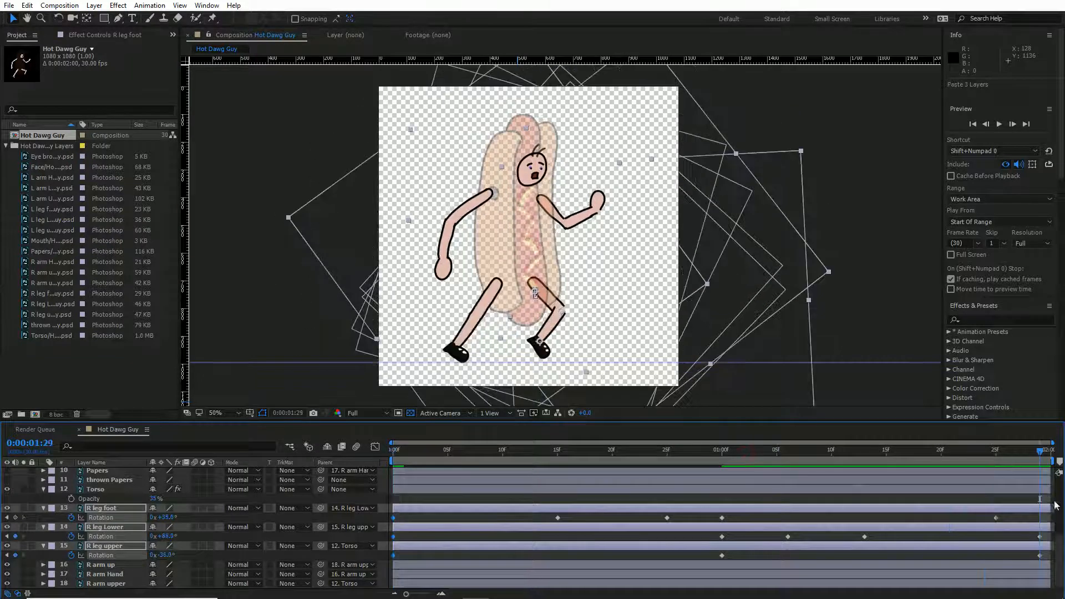
{"action": "key", "text": "ctrl+z"}
Copy R leg foot's first rotation keyframe to 0:00:01:29 and shift the keyframe before it earlier to 0:00:01:23.
{"action": "left_click", "coordinate": [395, 518]}
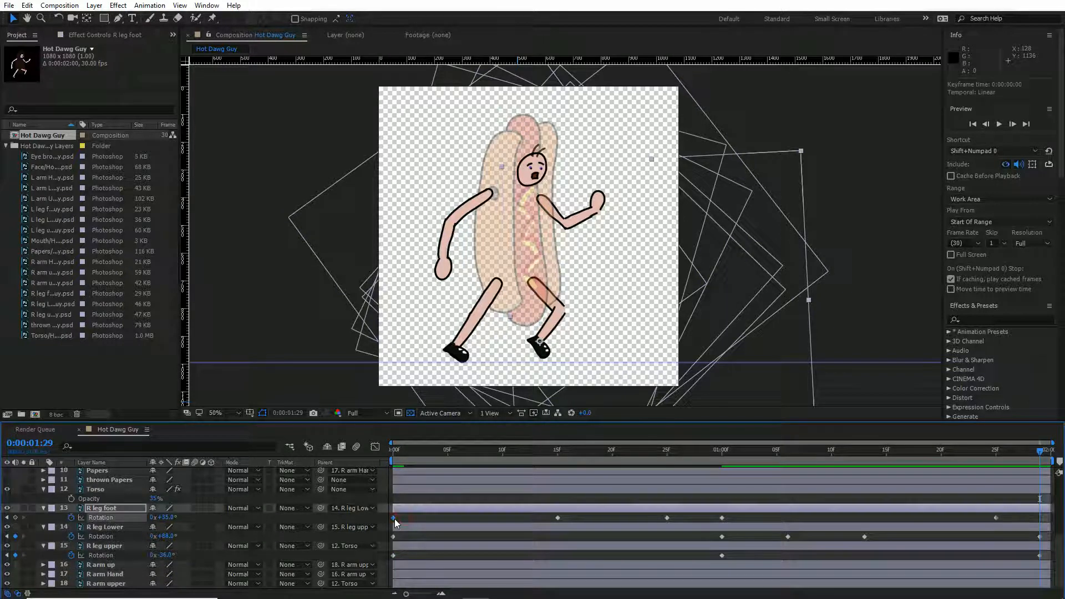
{"action": "key", "text": "ctrl+c"}
{"action": "key", "text": "ctrl+v"}
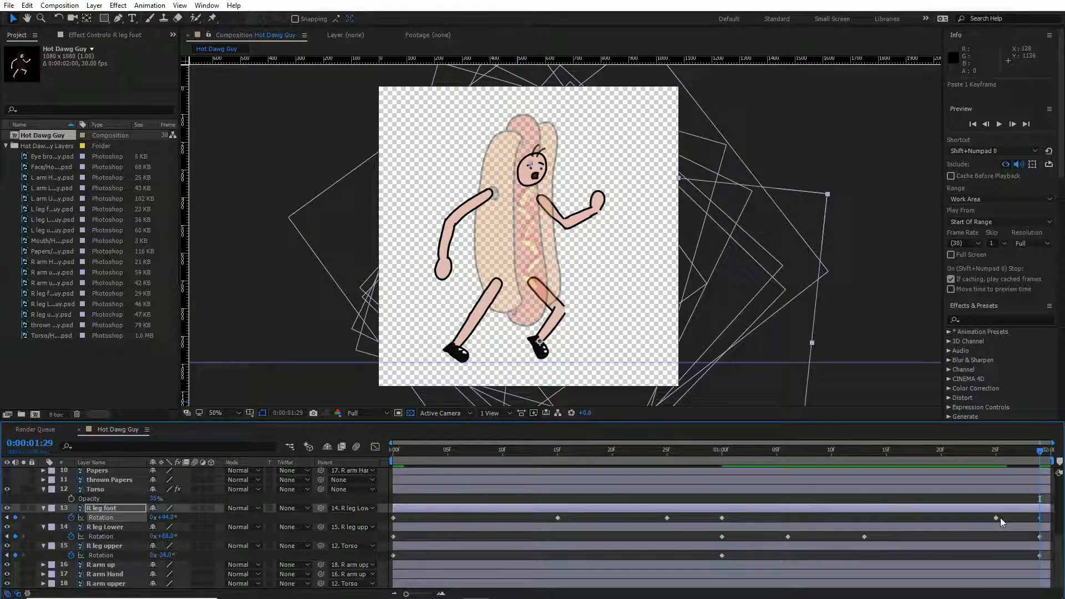
{"action": "left_click_drag", "start_coordinate": [996, 517], "coordinate": [974, 518]}
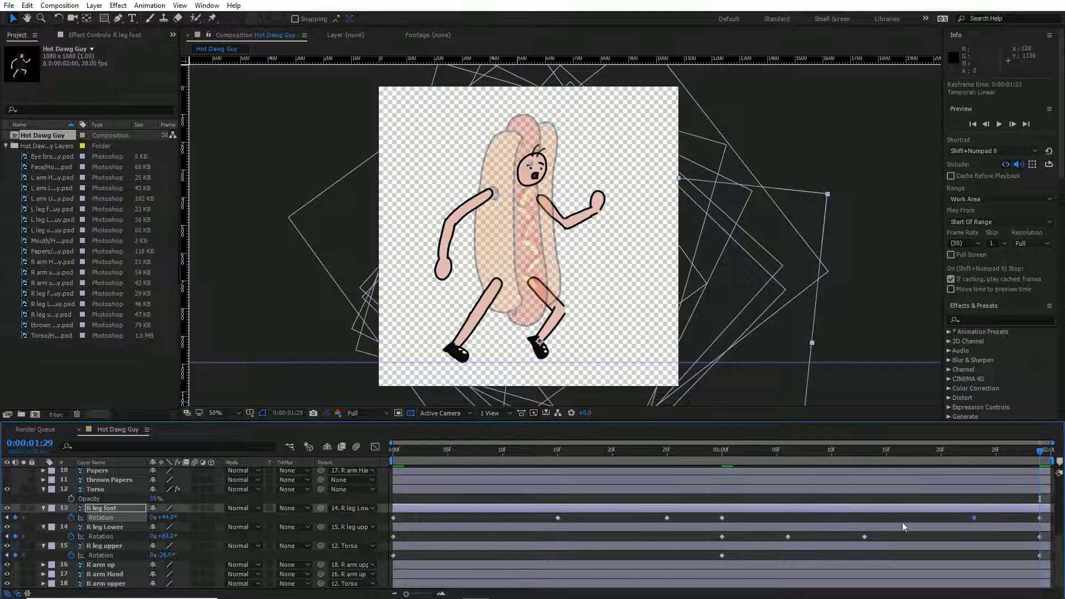
Copy the first rotation keyframes of R leg Lower and R leg upper to 0:00:01:29 and preview the run loop.
{"action": "left_click", "coordinate": [394, 537]}
{"action": "key", "text": "ctrl+v"}
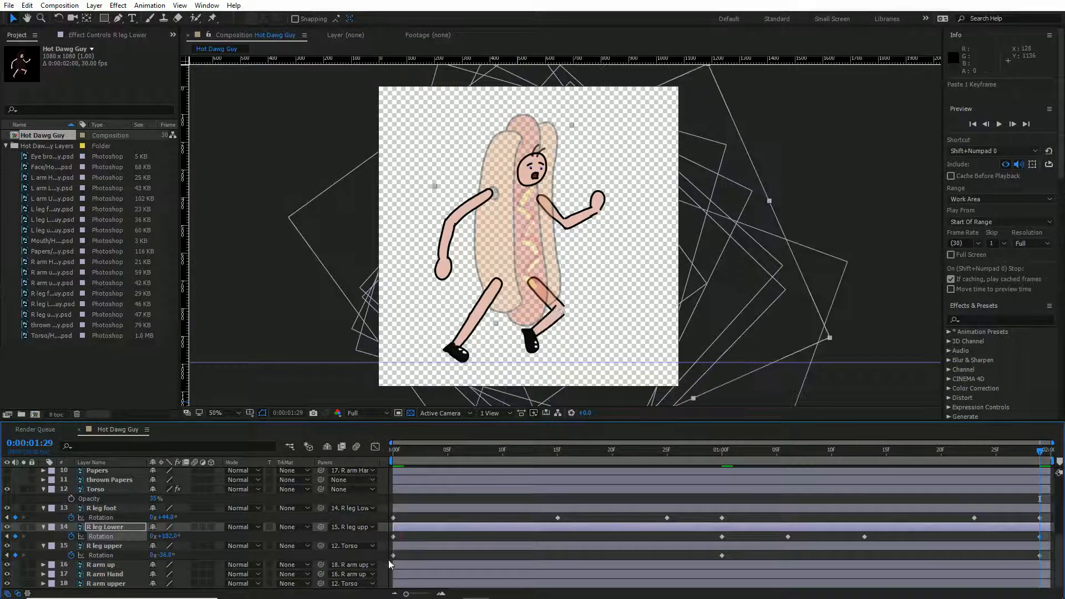
{"action": "left_click", "coordinate": [393, 555]}
{"action": "key", "text": "ctrl+c"}
{"action": "key", "text": "ctrl+v"}
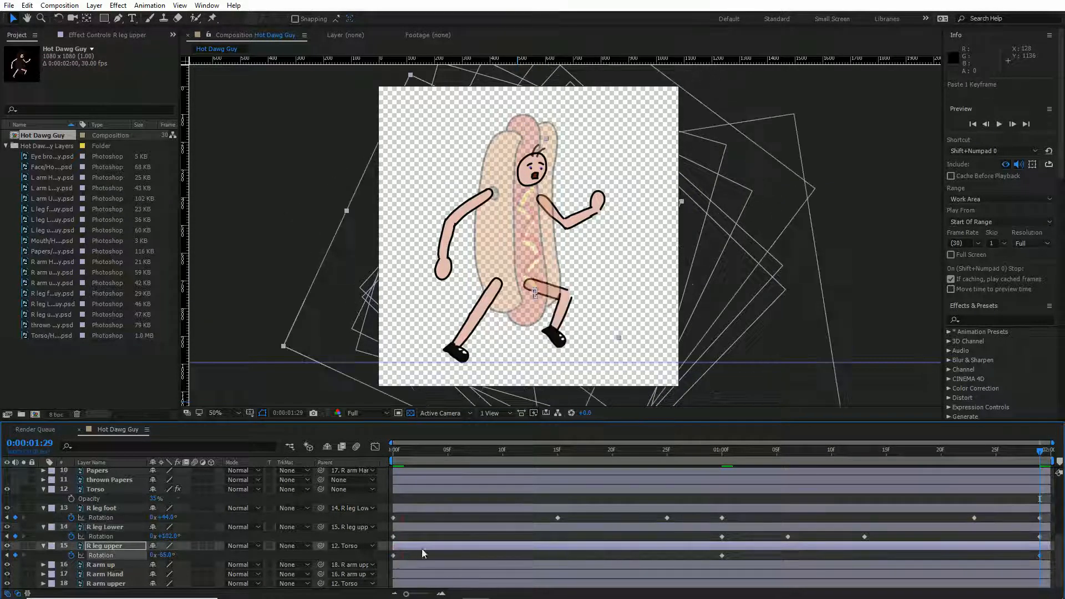
{"action": "key", "text": "space"}
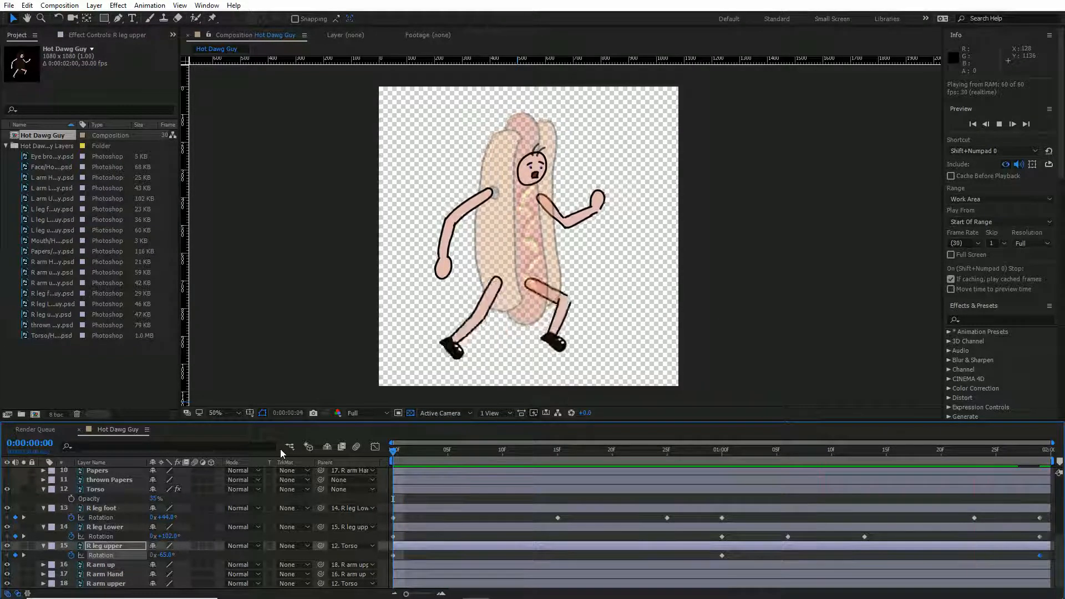
{"action": "key", "text": "space"}
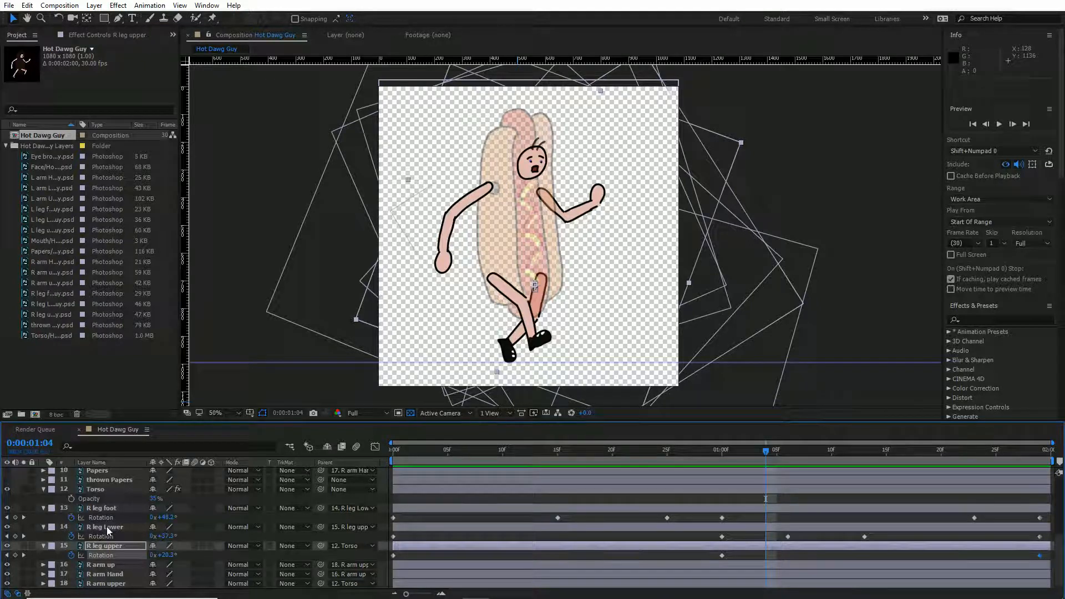
Collapse the expanded properties of the L arm Lower, L leg foot, L leg Lower and L leg upper layers.
{"action": "scroll", "coordinate": [108, 531], "scroll_direction": "up", "scroll_amount": 3}
{"action": "scroll", "coordinate": [109, 518], "scroll_direction": "up", "scroll_amount": 3}
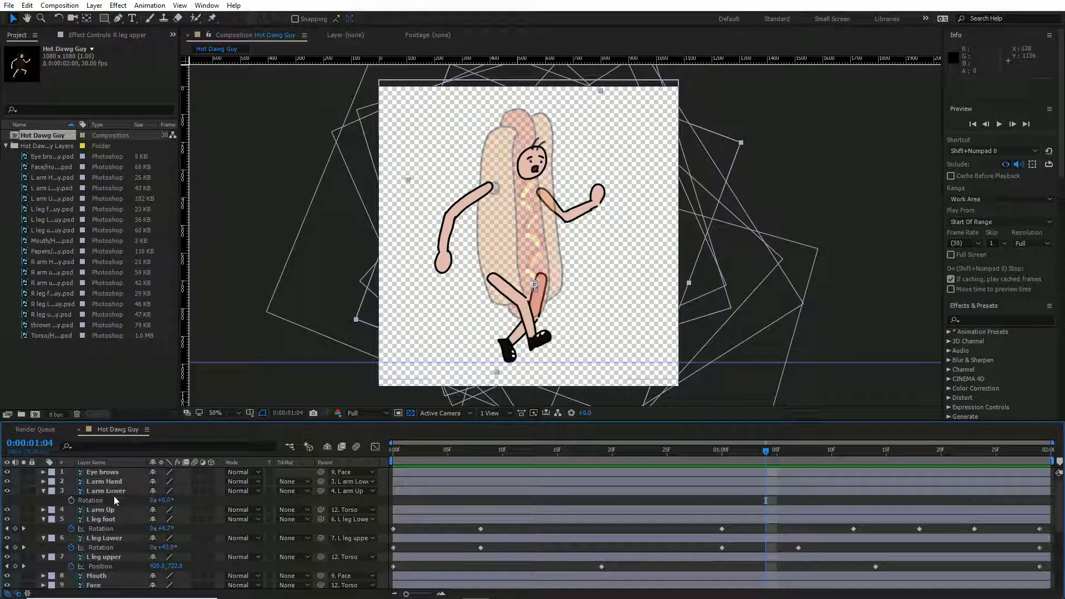
{"action": "left_click", "coordinate": [43, 491]}
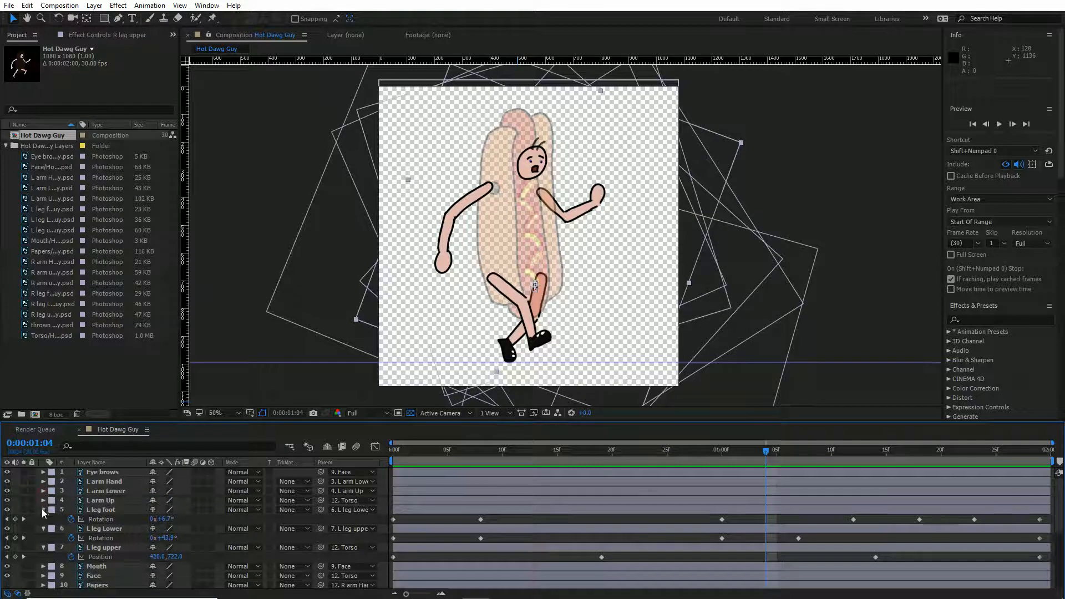
{"action": "left_click", "coordinate": [44, 510]}
{"action": "left_click", "coordinate": [43, 520]}
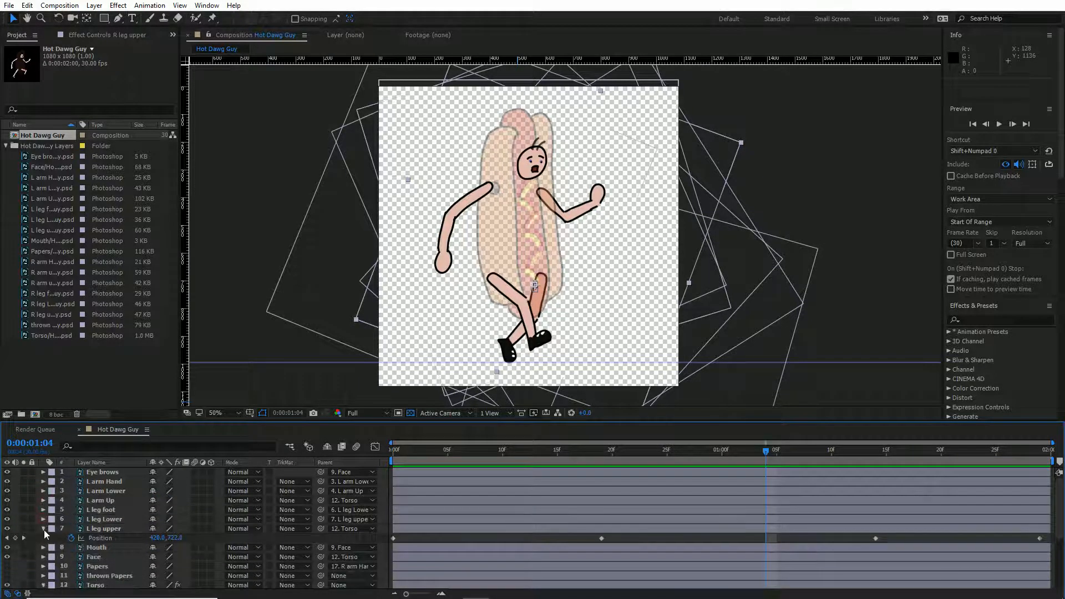
{"action": "left_click", "coordinate": [45, 529]}
Add a starting rotation keyframe to the L arm Up layer at 0:00:00:00.
{"action": "left_click", "coordinate": [111, 482]}
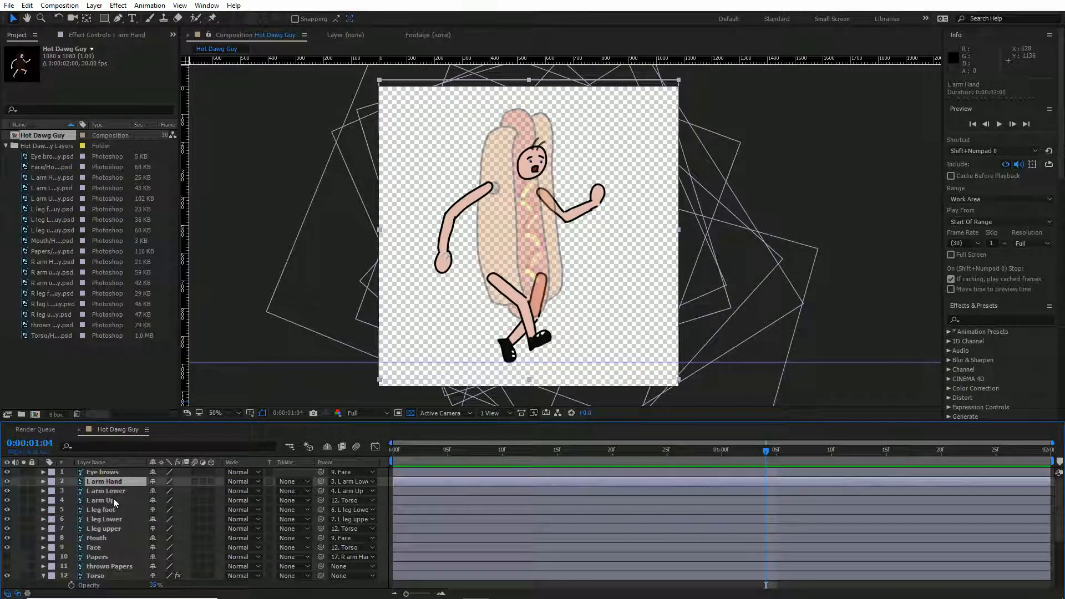
{"action": "left_click", "coordinate": [115, 491]}
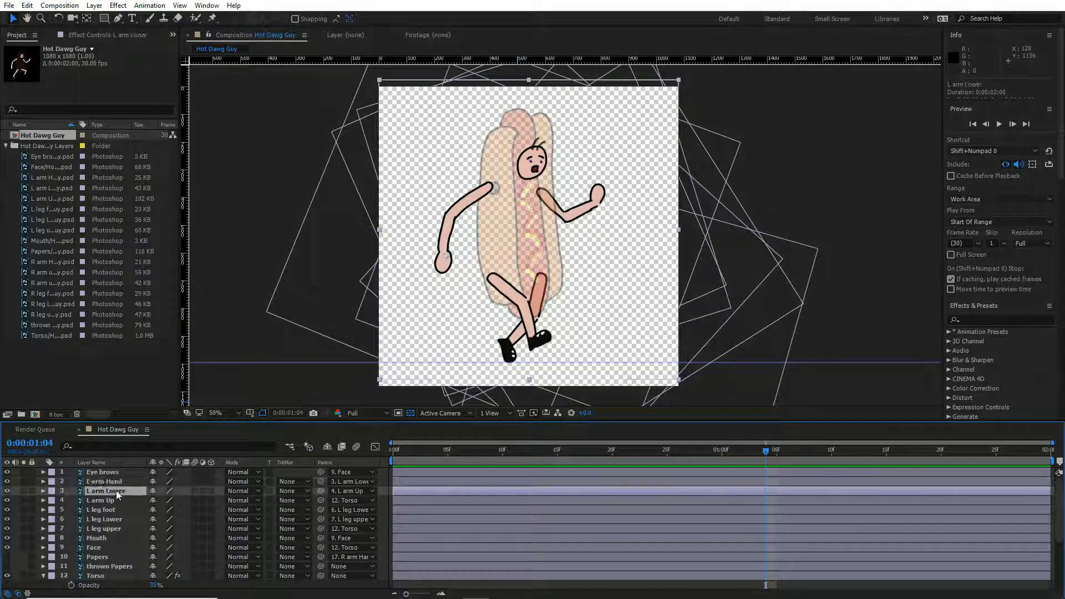
{"action": "left_click", "coordinate": [115, 500]}
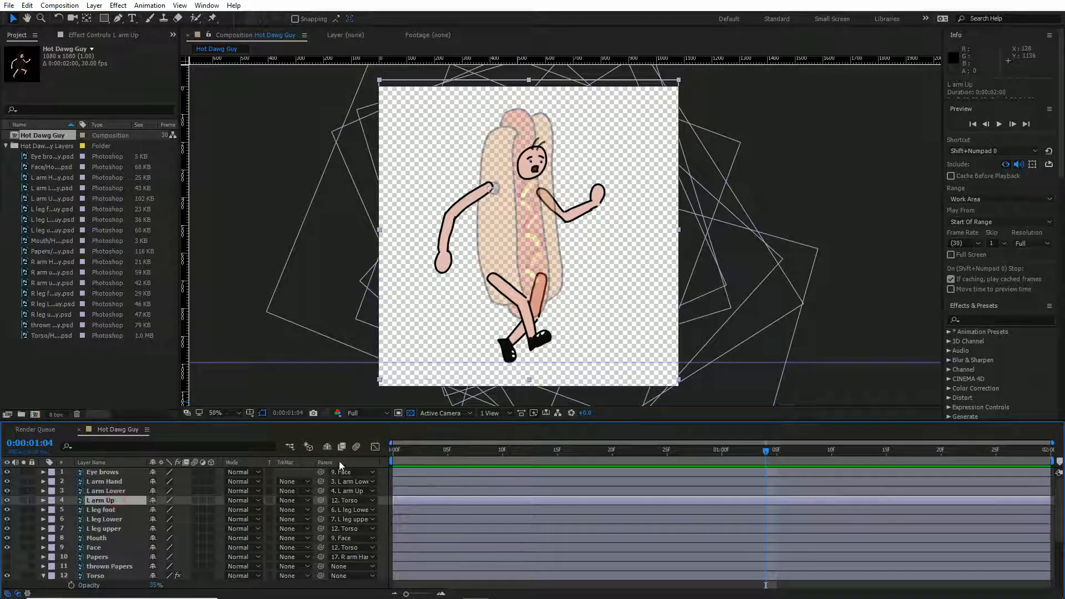
{"action": "left_click_drag", "start_coordinate": [418, 455], "coordinate": [378, 451]}
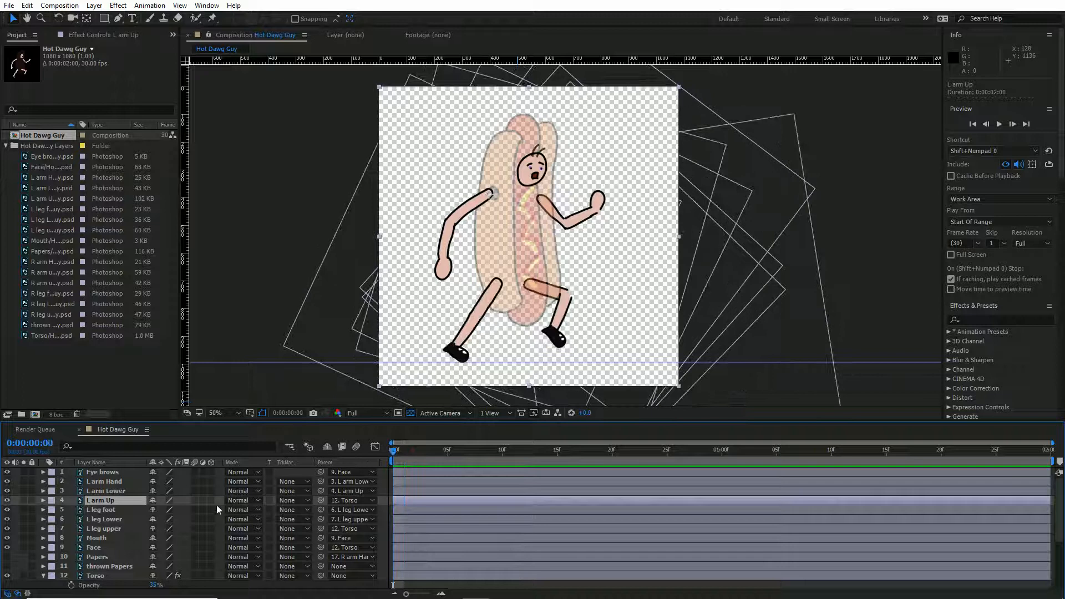
{"action": "key", "text": "r"}
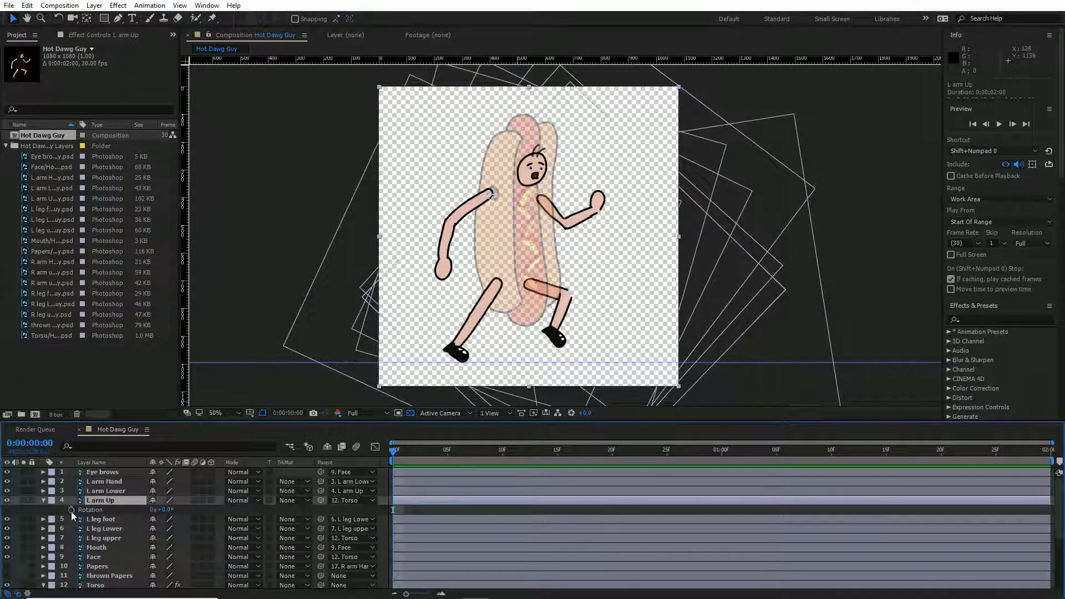
{"action": "left_click", "coordinate": [71, 510]}
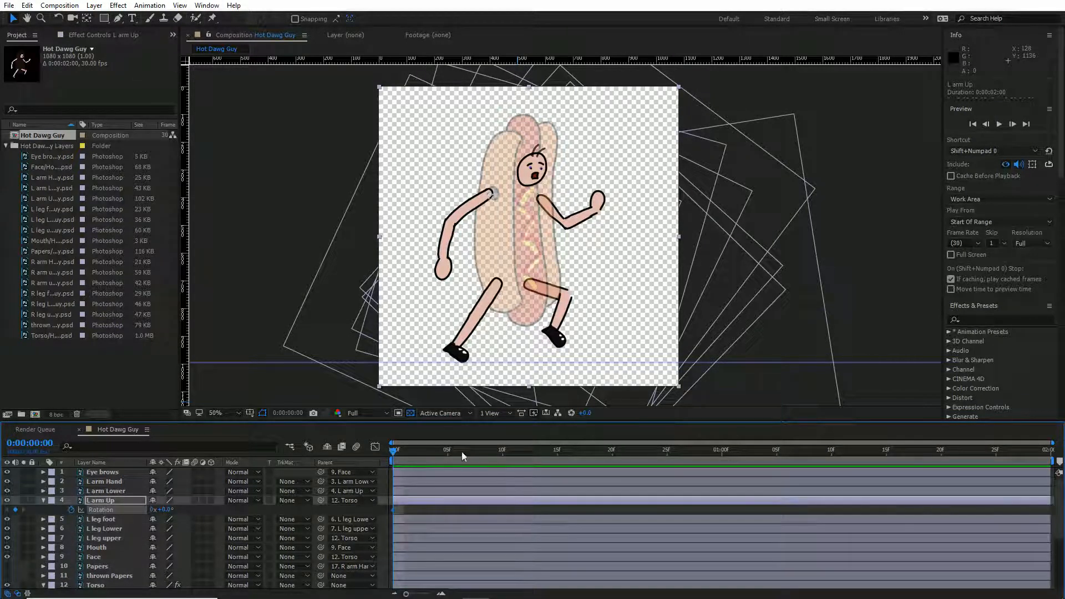
Swing L arm Up forward across the torso at 0:00:01:00 and set its rotation to 0° at 0:00:01:29.
{"action": "left_click", "coordinate": [721, 451]}
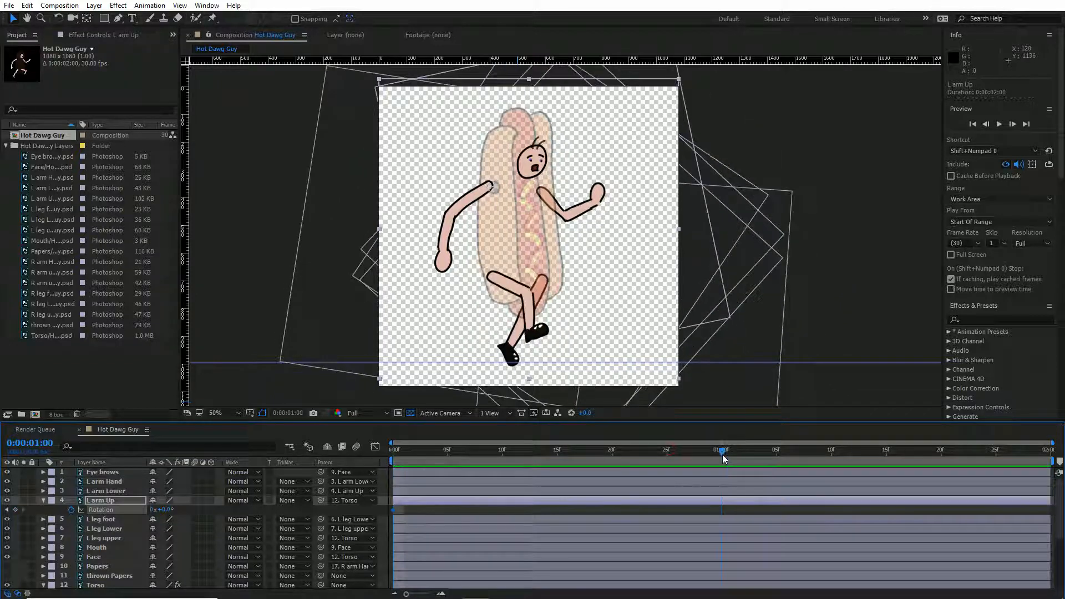
{"action": "left_click_drag", "start_coordinate": [163, 512], "coordinate": [103, 512]}
{"action": "left_click_drag", "start_coordinate": [936, 452], "coordinate": [1042, 451]}
{"action": "left_click", "coordinate": [168, 510]}
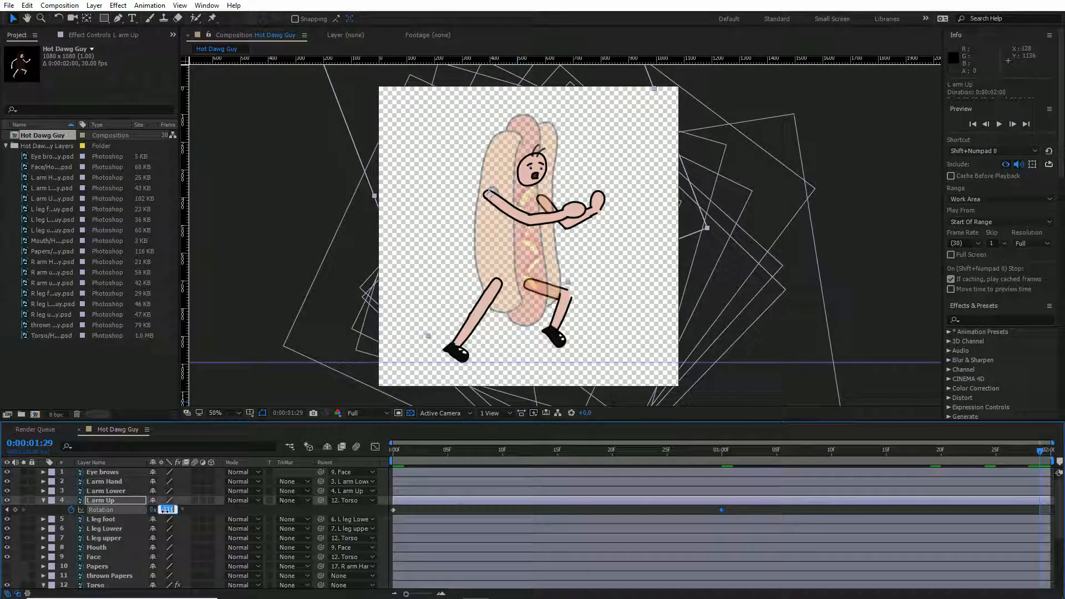
{"action": "type", "text": "0"}
{"action": "key", "text": "Return"}
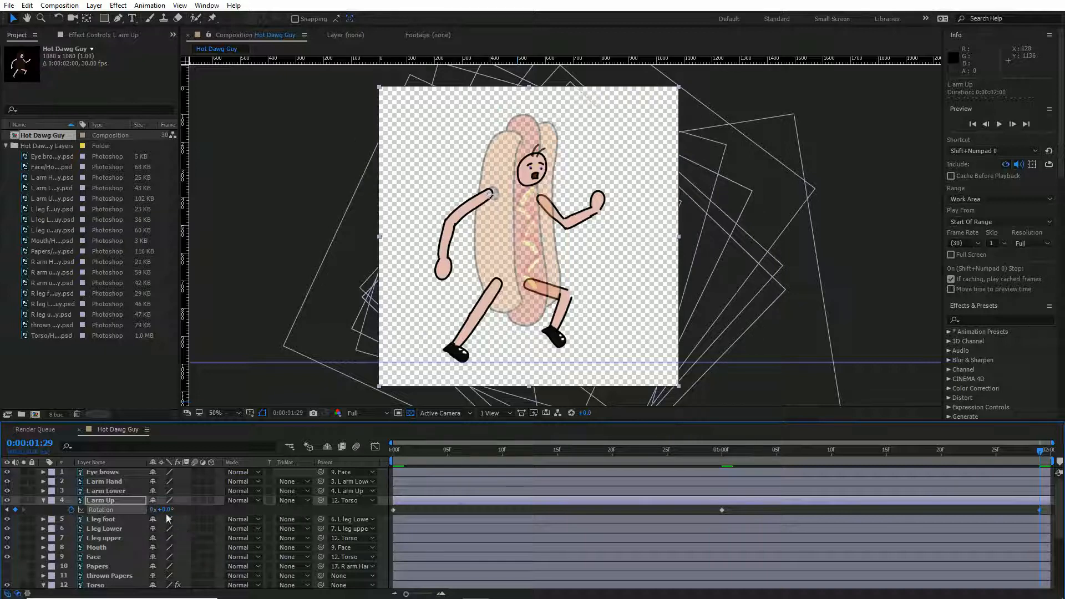
Add rotation keyframes to the R arm upper layer at 0:00:01:29 and 0:00:00:00.
{"action": "scroll", "coordinate": [161, 529], "scroll_direction": "down", "scroll_amount": 4}
{"action": "left_click", "coordinate": [118, 583]}
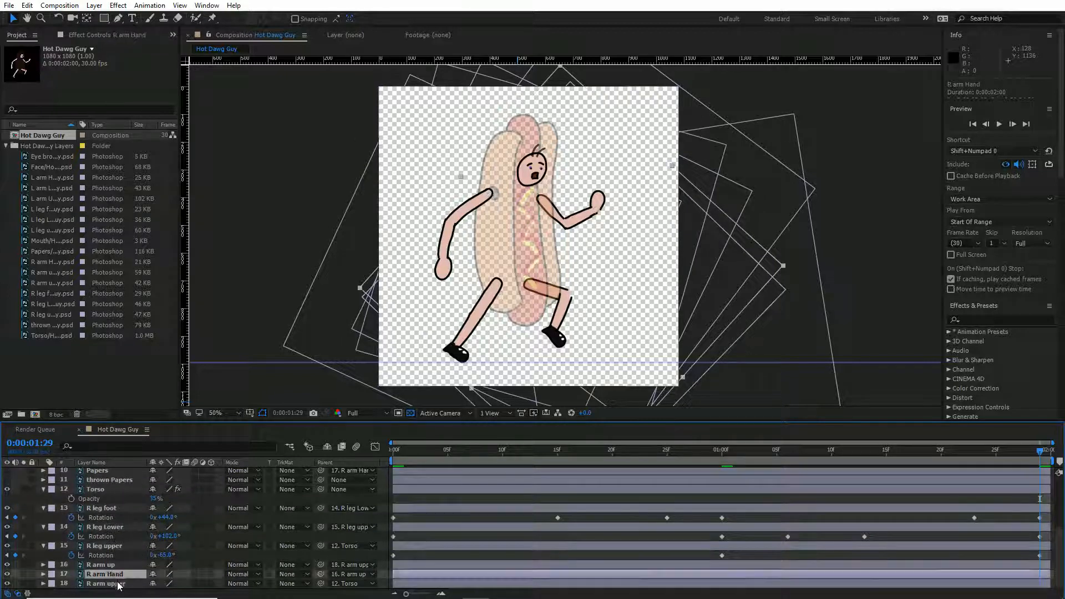
{"action": "key", "text": "r"}
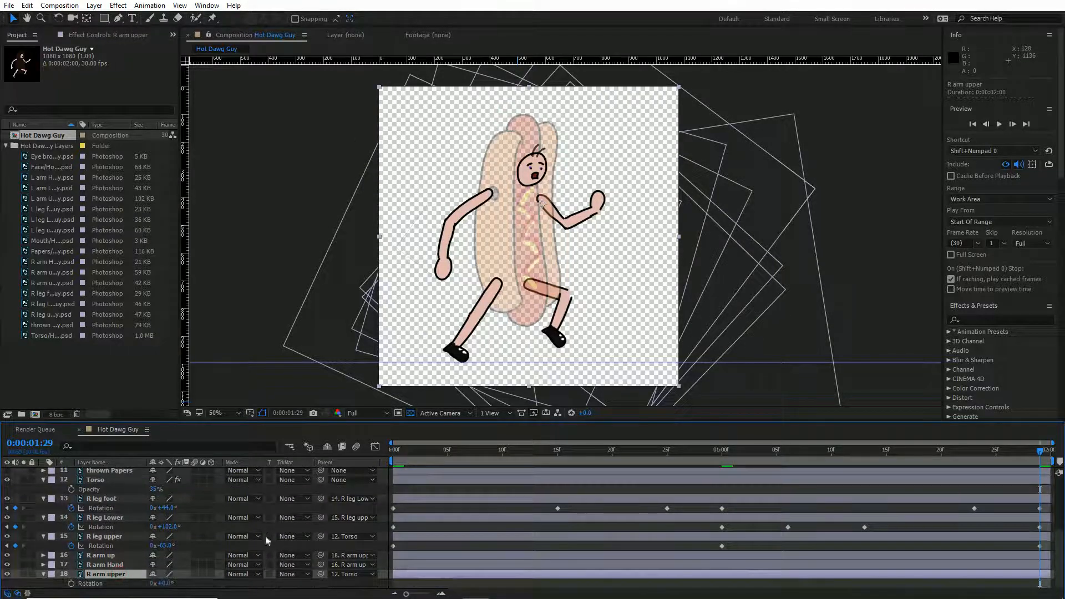
{"action": "left_click", "coordinate": [71, 583]}
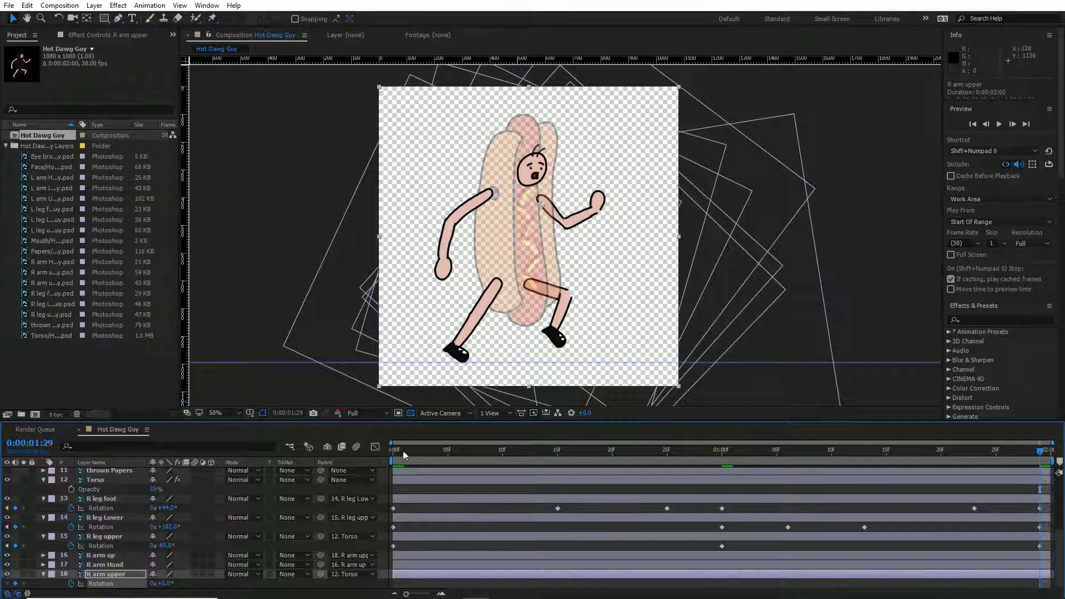
{"action": "left_click", "coordinate": [404, 453]}
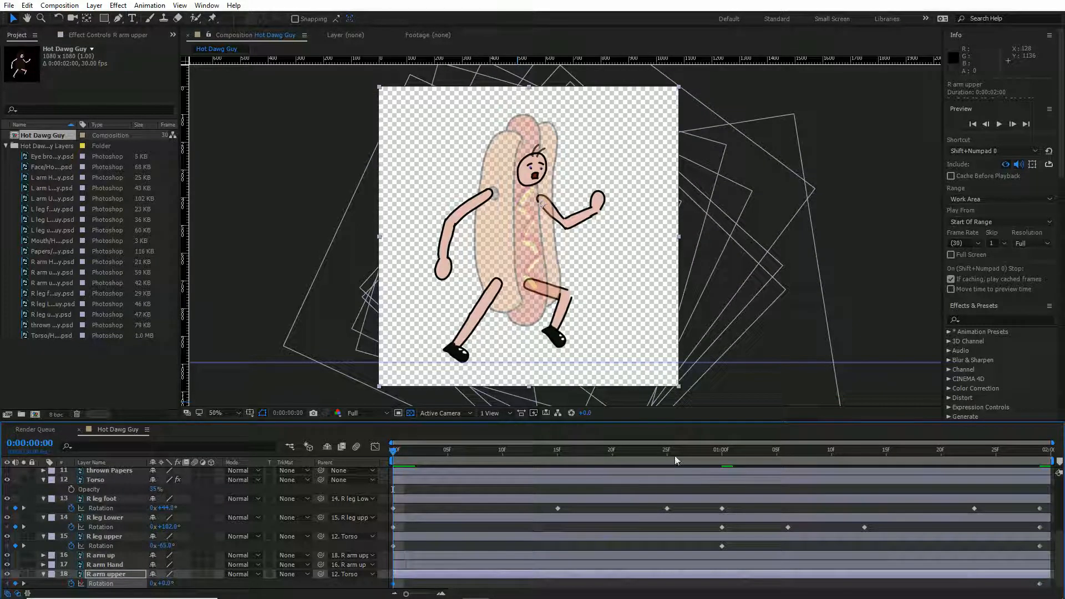
Rotate R arm upper to about 118° at 0:00:01:00 and preview the arm swing.
{"action": "left_click", "coordinate": [723, 451]}
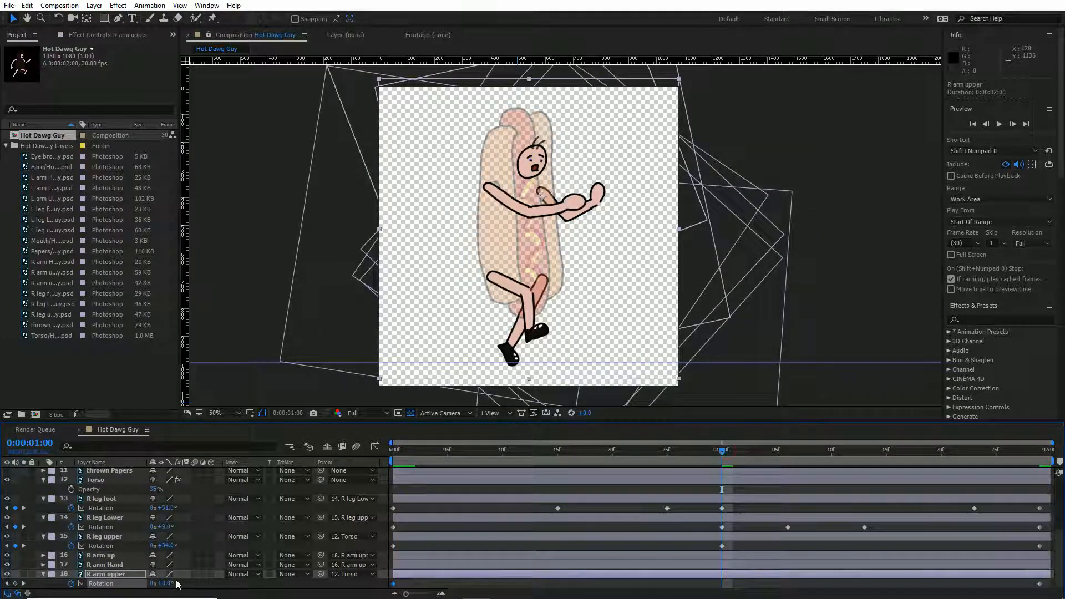
{"action": "left_click_drag", "start_coordinate": [165, 583], "coordinate": [234, 584]}
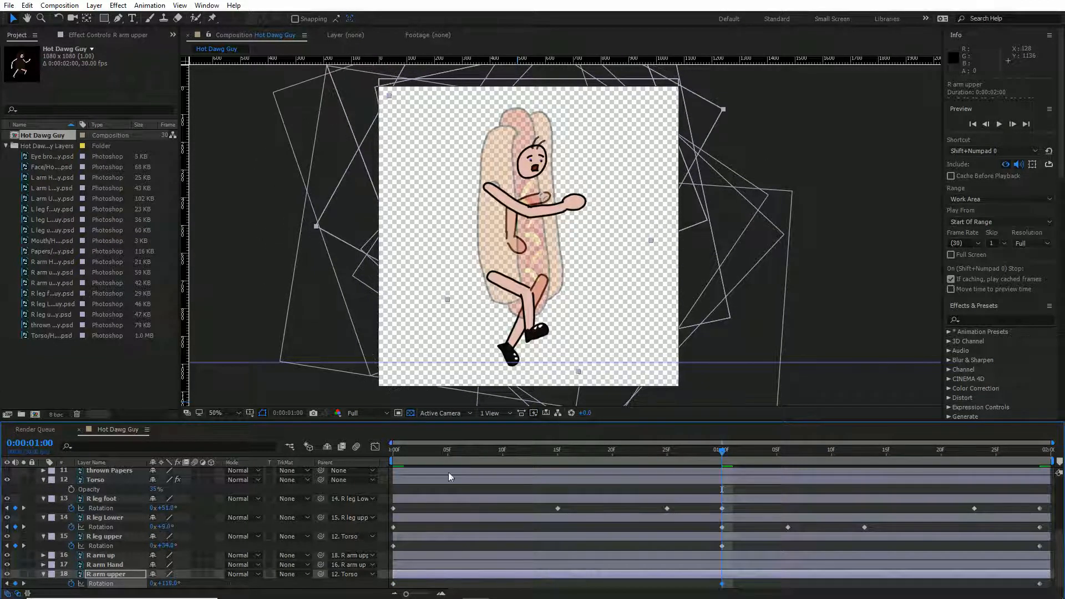
{"action": "key", "text": "space"}
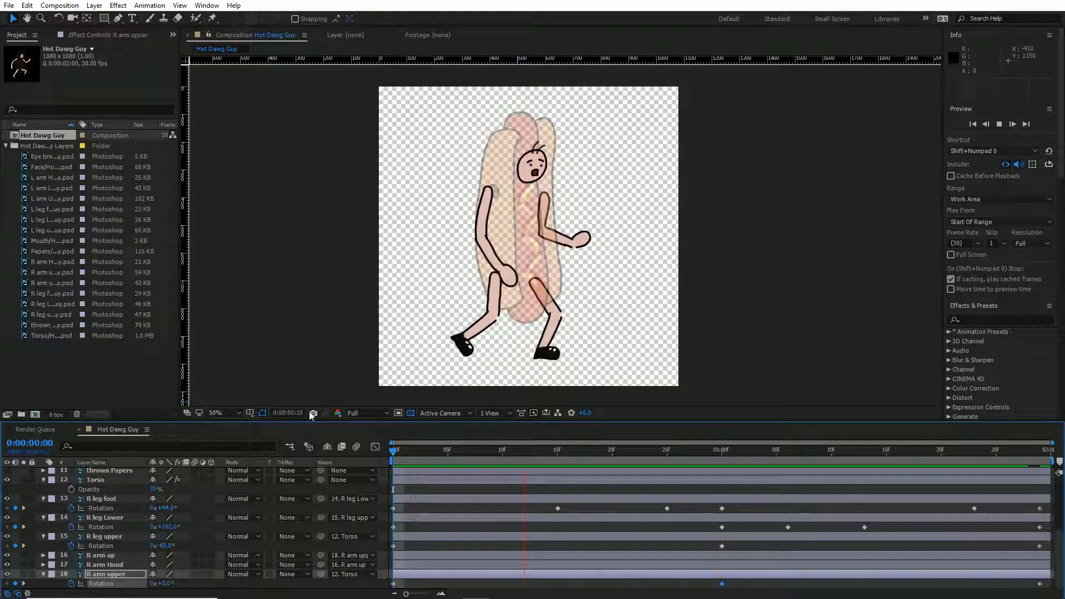
{"action": "key", "text": "space"}
Set R arm upper's rotation to 106° at 0:00:00:00 and to 0° at 0:00:01:00.
{"action": "left_click_drag", "start_coordinate": [417, 450], "coordinate": [331, 441]}
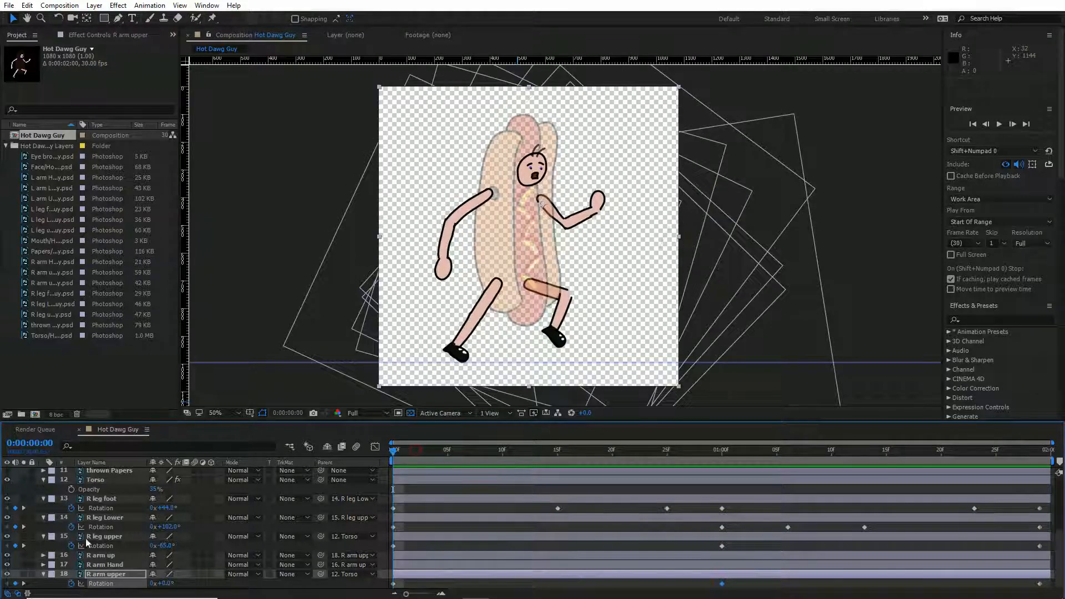
{"action": "left_click_drag", "start_coordinate": [196, 583], "coordinate": [231, 588]}
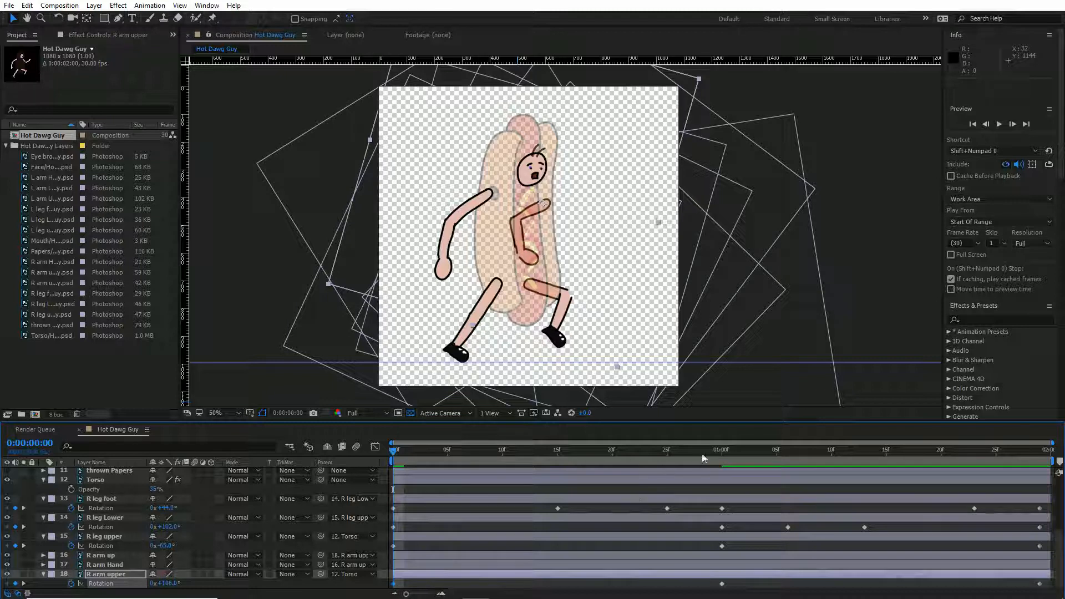
{"action": "left_click", "coordinate": [722, 451]}
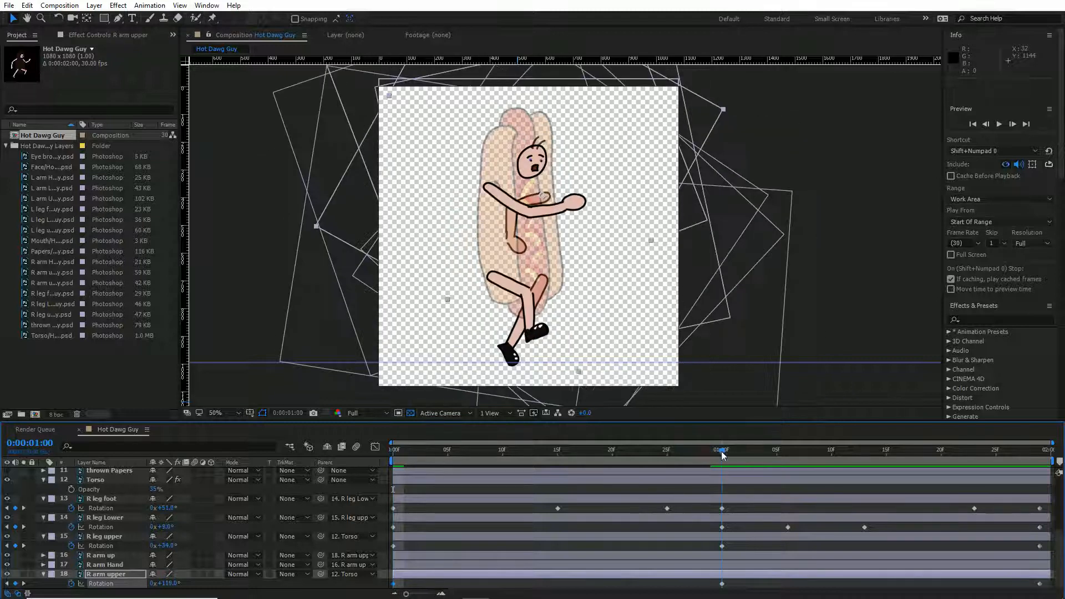
{"action": "left_click", "coordinate": [167, 583]}
{"action": "type", "text": "0"}
{"action": "key", "text": "Return"}
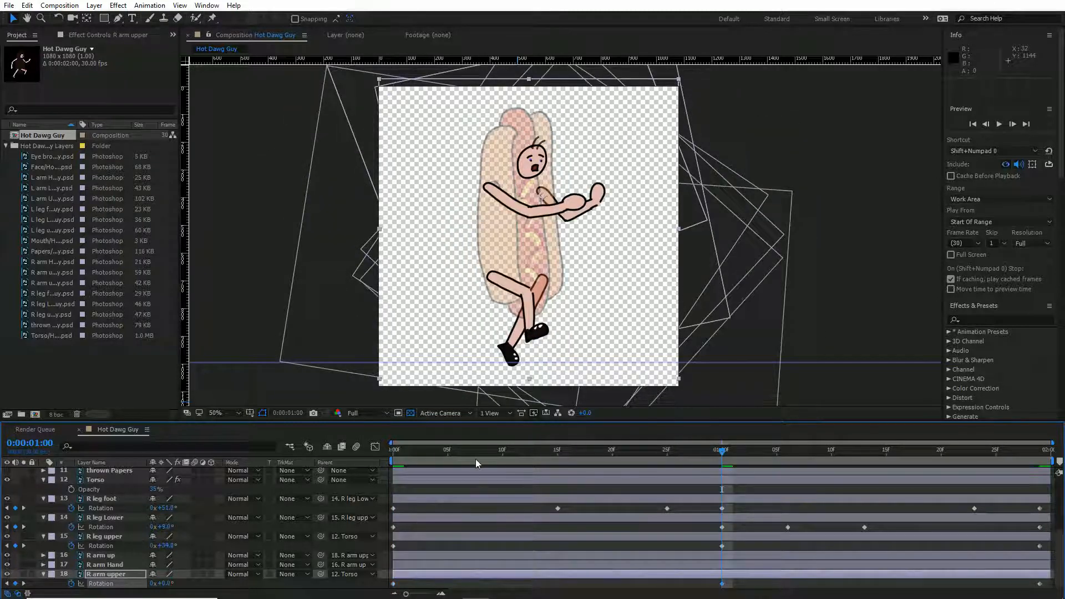
Copy R arm upper's first rotation keyframe to 0:00:01:29 and preview the animation.
{"action": "key", "text": "Home"}
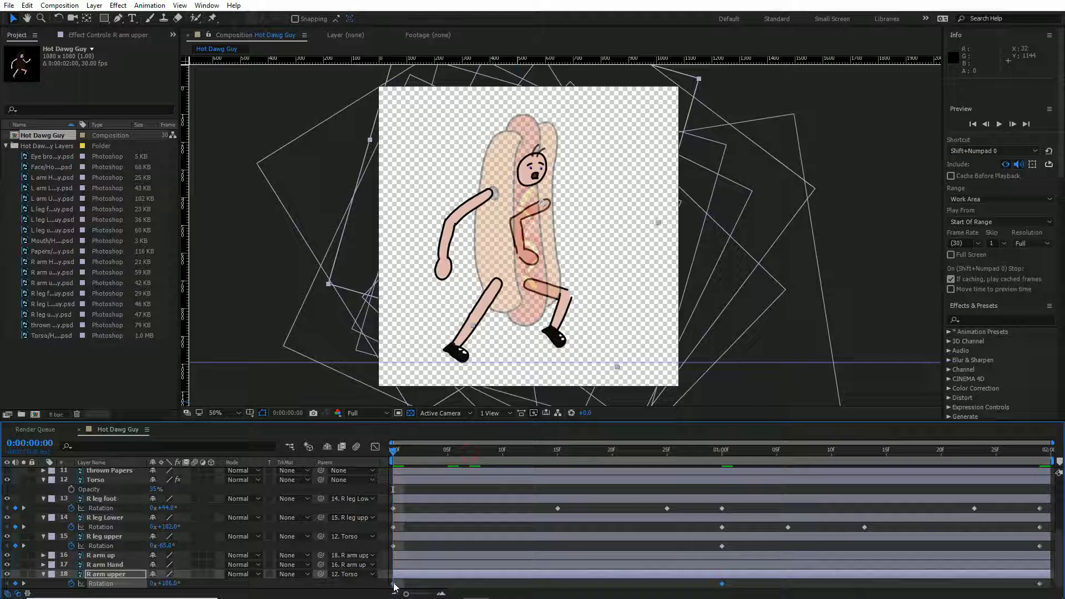
{"action": "left_click", "coordinate": [394, 584]}
{"action": "key", "text": "ctrl+c"}
{"action": "left_click_drag", "start_coordinate": [738, 457], "coordinate": [1043, 456]}
{"action": "key", "text": "ctrl+v"}
{"action": "key", "text": "space"}
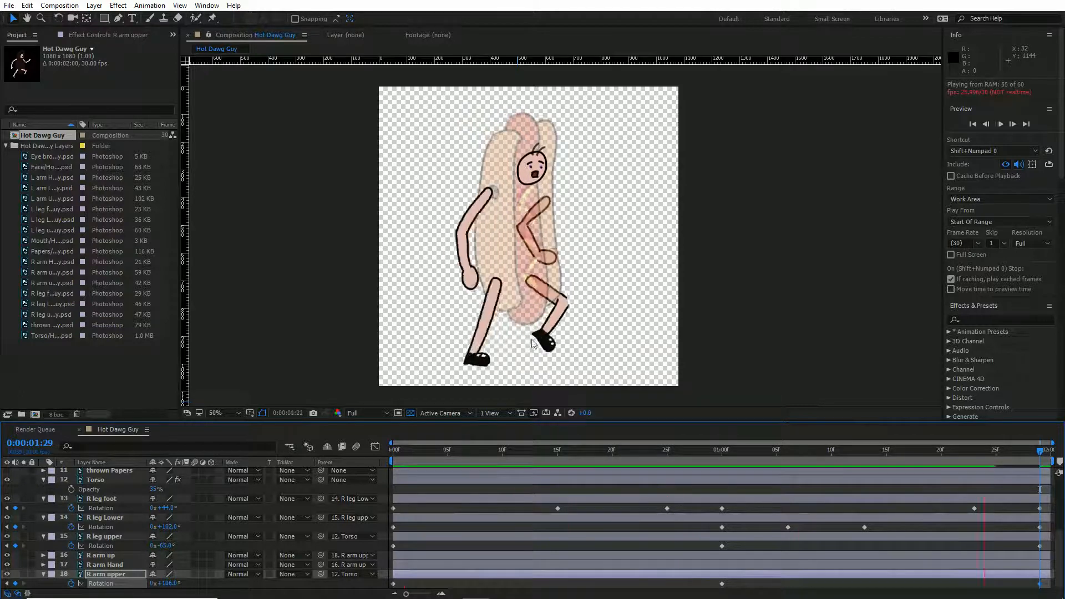
{"action": "key", "text": "space"}
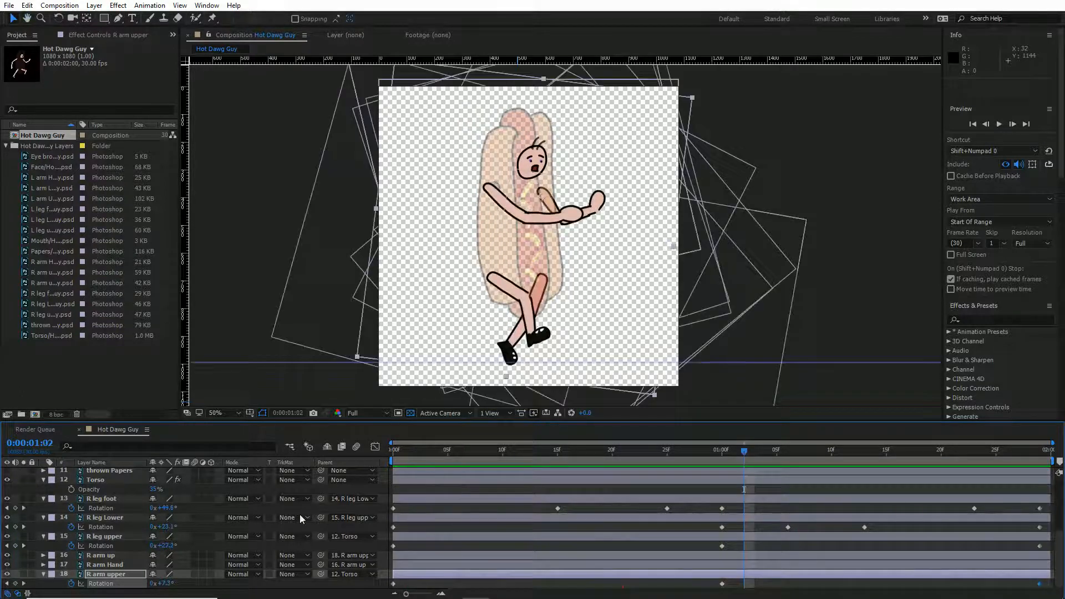
Set L arm Up's rotation to about -108° at 0:00:00:00 and to 0° at 0:00:01:00.
{"action": "scroll", "coordinate": [68, 541], "scroll_direction": "up", "scroll_amount": 5}
{"action": "left_click", "coordinate": [108, 500]}
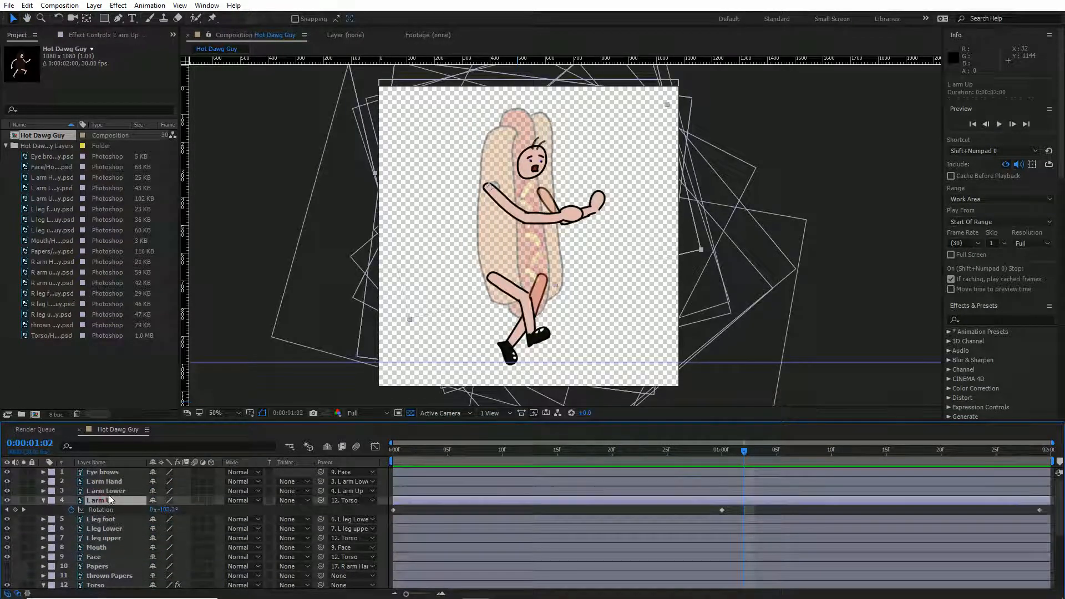
{"action": "key", "text": "Home"}
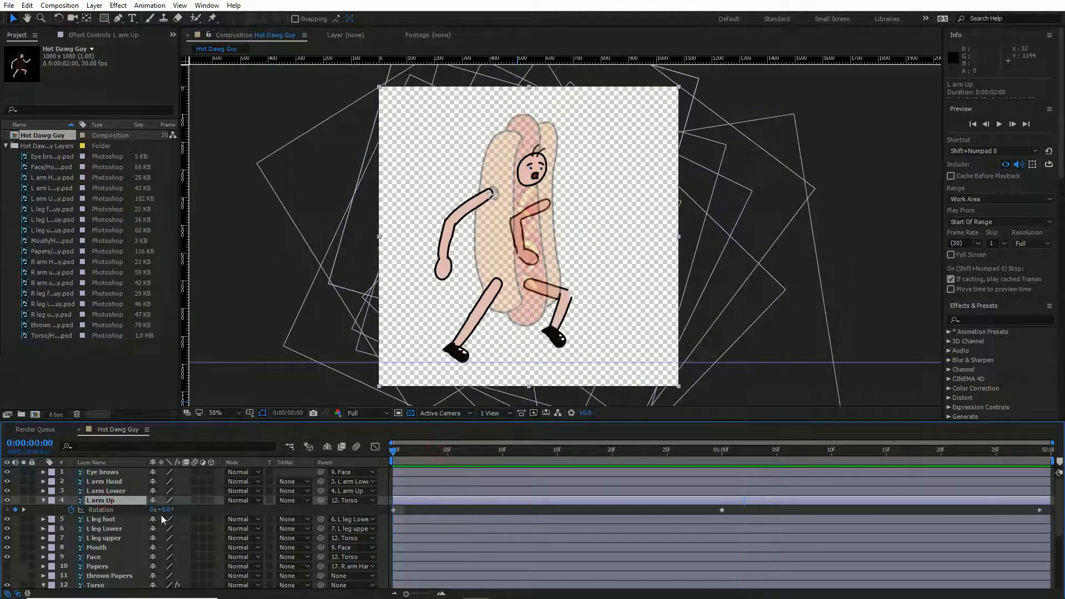
{"action": "left_click_drag", "start_coordinate": [165, 513], "coordinate": [107, 511]}
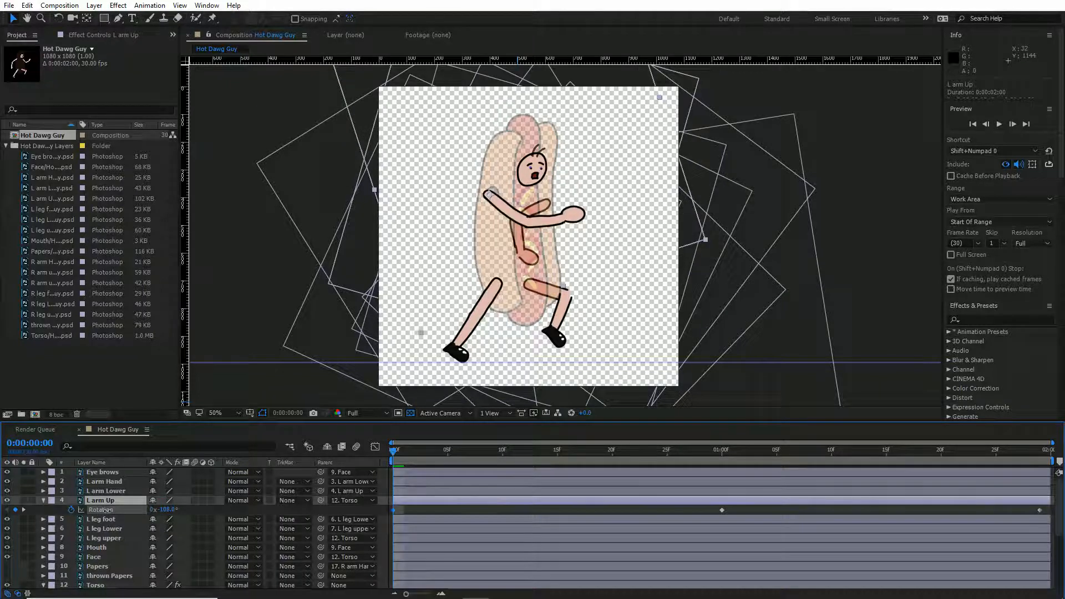
{"action": "left_click", "coordinate": [719, 454]}
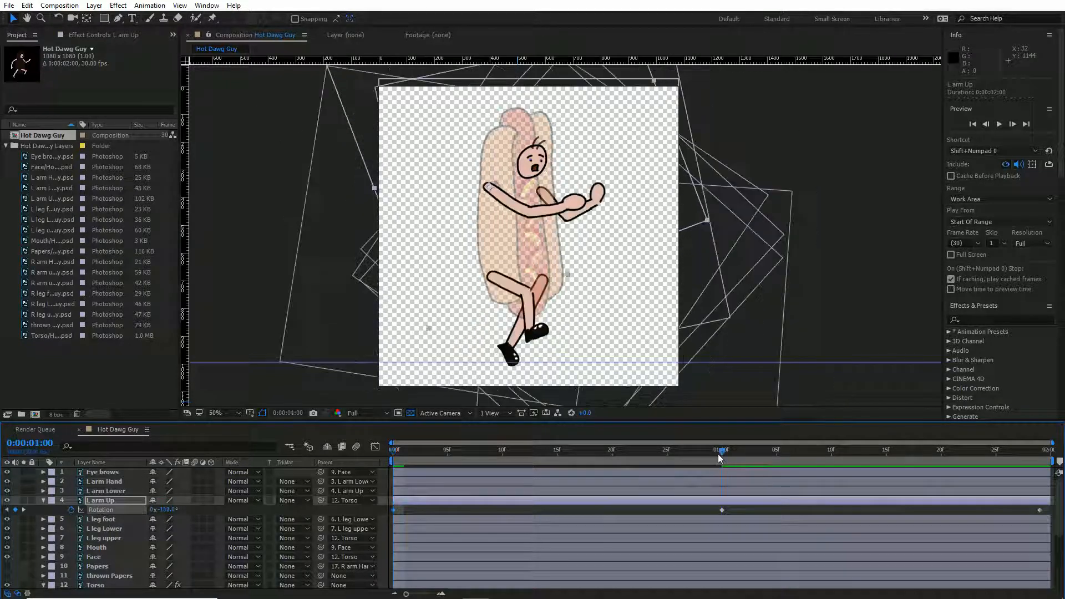
{"action": "type", "text": "0"}
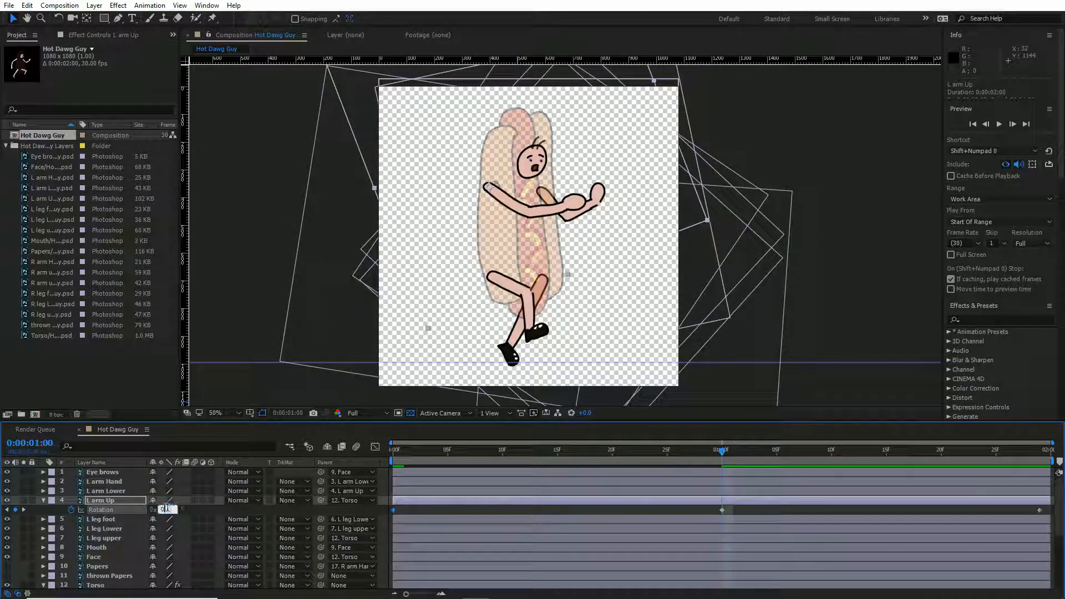
{"action": "key", "text": "Return"}
Copy L arm Up's first rotation keyframe to 0:00:01:29 and preview the animation.
{"action": "left_click", "coordinate": [1032, 453]}
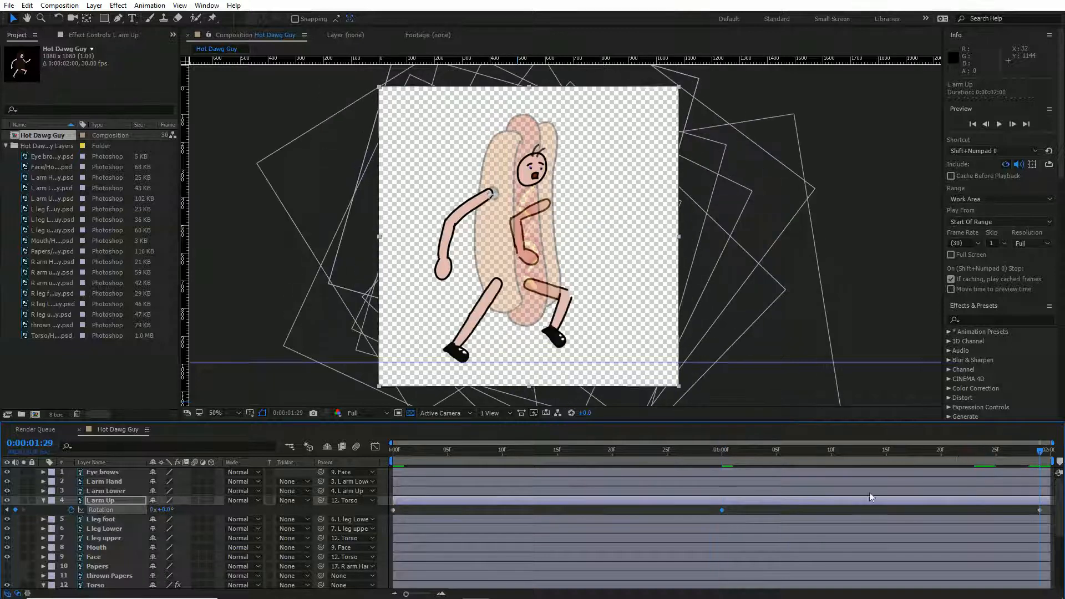
{"action": "left_click", "coordinate": [395, 511]}
{"action": "key", "text": "ctrl+c"}
{"action": "key", "text": "ctrl+v"}
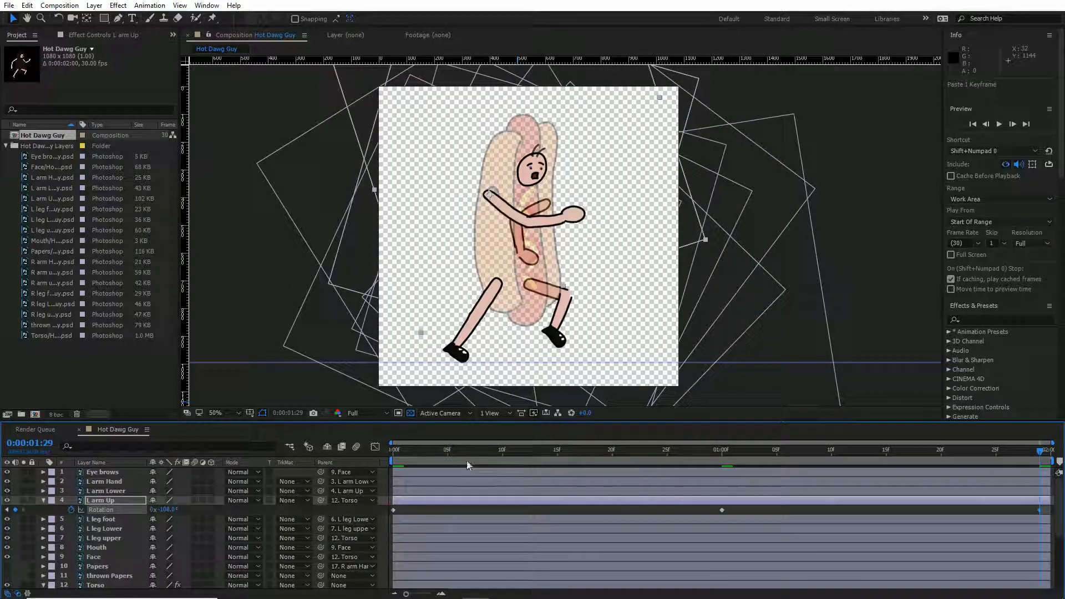
{"action": "key", "text": "Home"}
{"action": "key", "text": "space"}
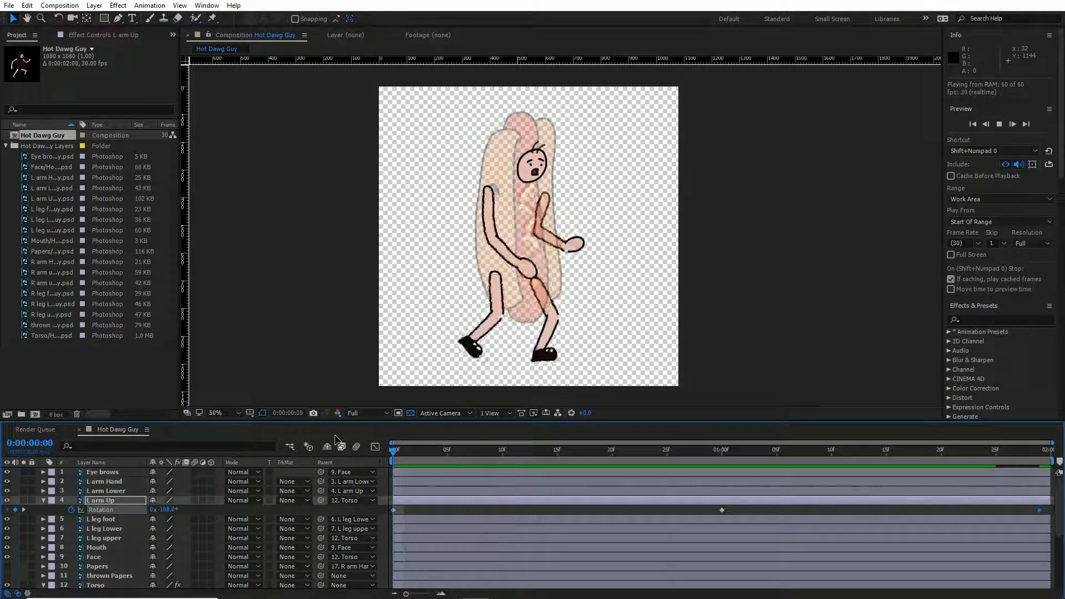
{"action": "key", "text": "space"}
{"action": "left_click_drag", "start_coordinate": [408, 453], "coordinate": [371, 459]}
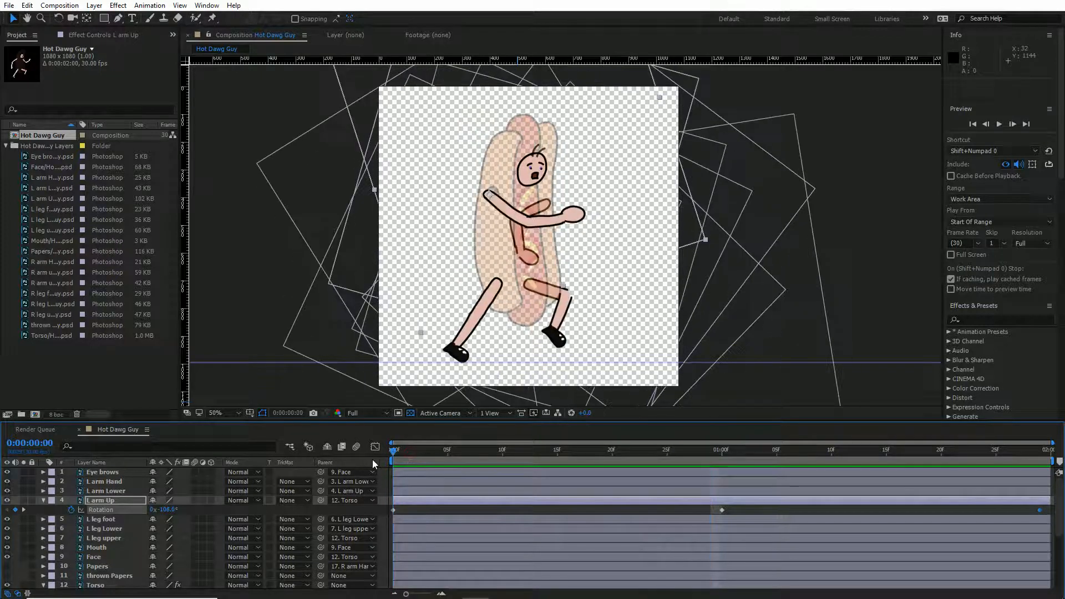
Add a rotation keyframe to the L arm Lower layer at 0:00:00:00 and rotate it to about -32°.
{"action": "left_click", "coordinate": [111, 499]}
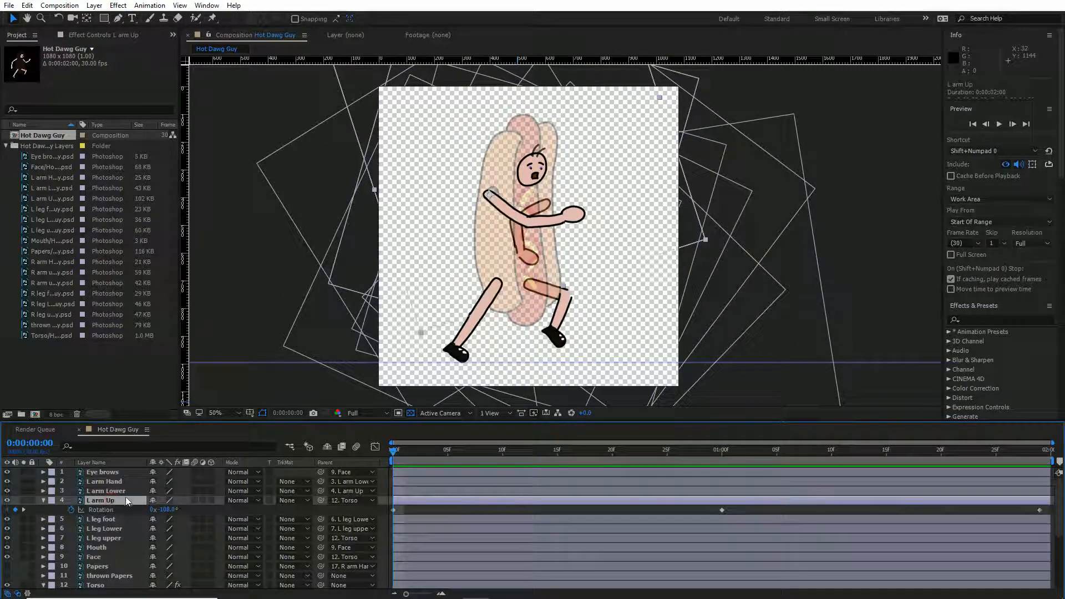
{"action": "left_click", "coordinate": [118, 492]}
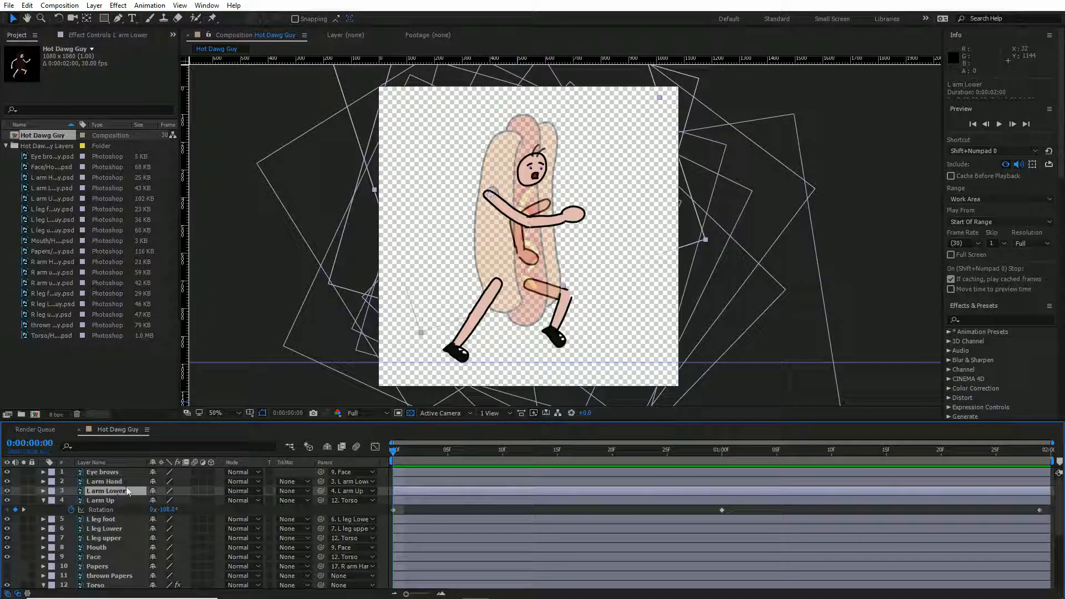
{"action": "key", "text": "r"}
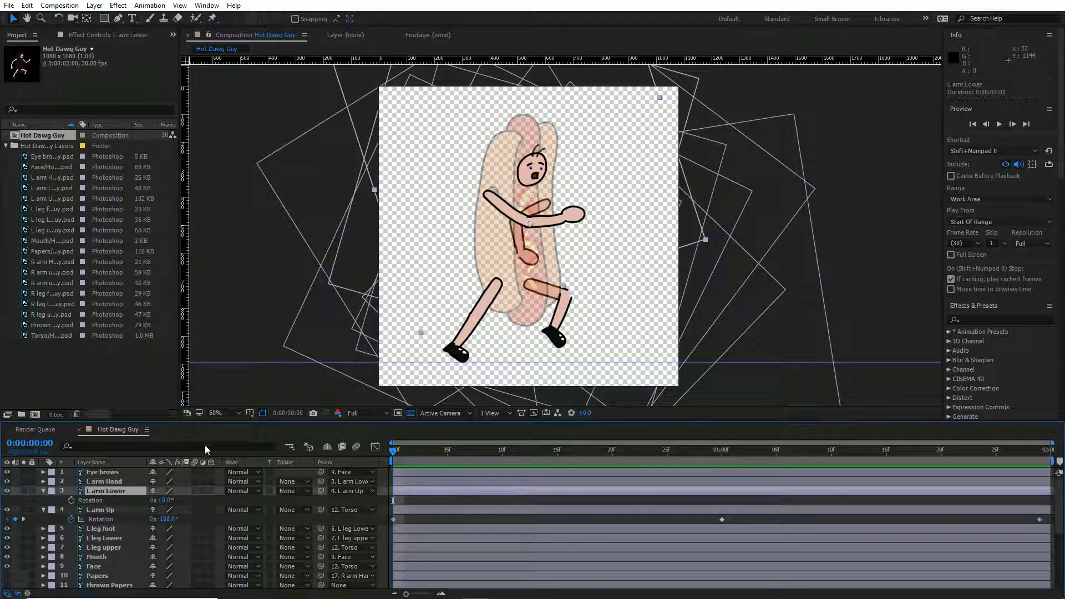
{"action": "left_click", "coordinate": [72, 500]}
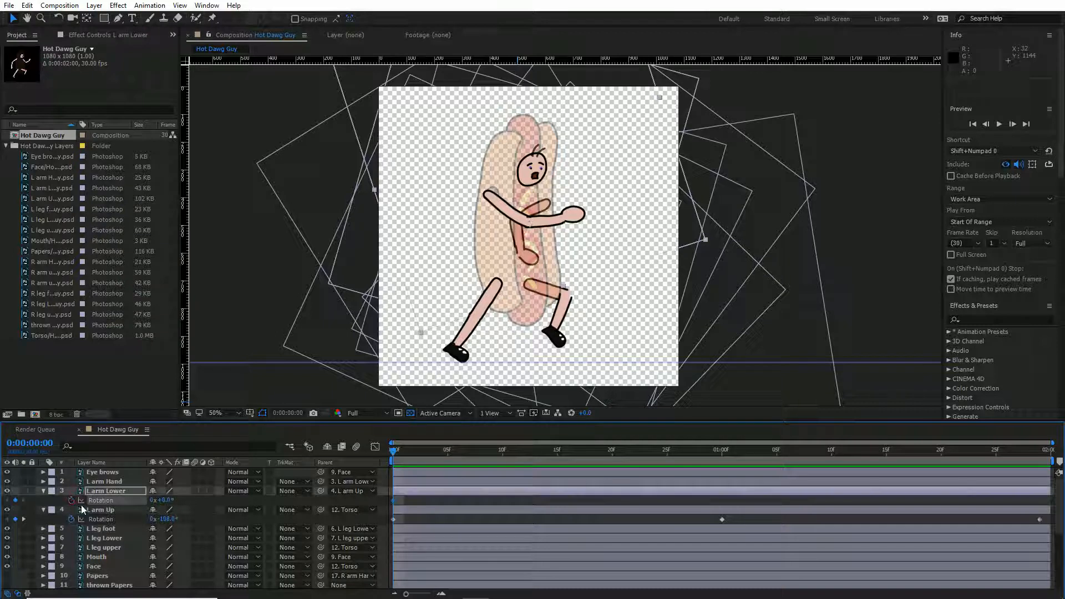
{"action": "mouse_move", "coordinate": [168, 501]}
{"action": "left_mouse_down"}
{"action": "mouse_move", "coordinate": [149, 497]}
{"action": "mouse_move", "coordinate": [159, 507]}
{"action": "left_mouse_up"}
{"action": "key", "text": "a"}
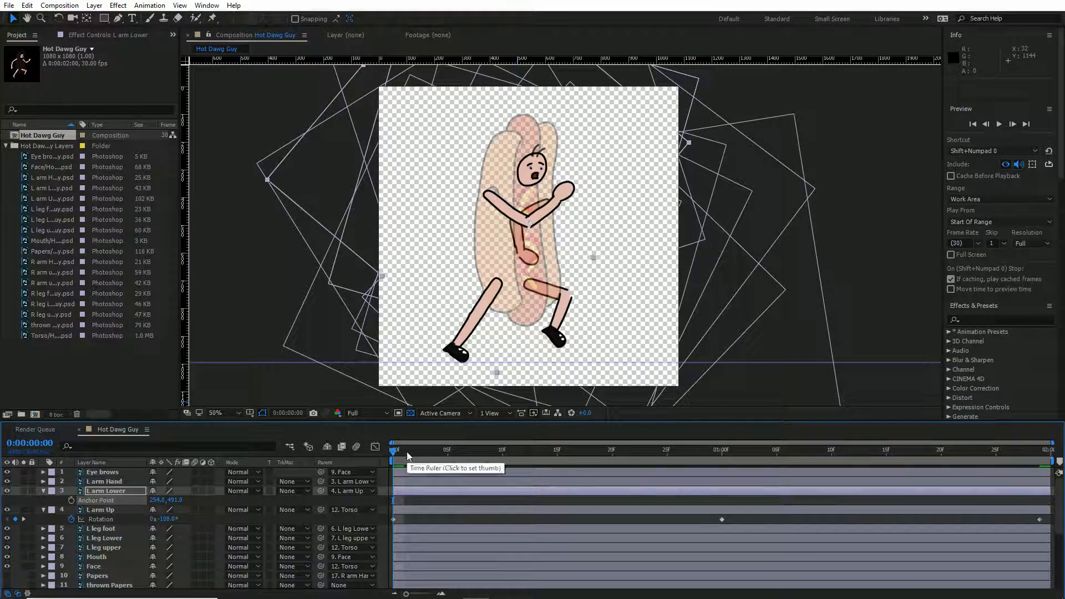
Keyframe L arm Lower's rotation at -10° at 0:00:00:22 and 0° at 0:00:01:00, shifting the -10° keyframe to 0:00:00:15.
{"action": "left_click_drag", "start_coordinate": [407, 451], "coordinate": [634, 477]}
{"action": "key", "text": "r"}
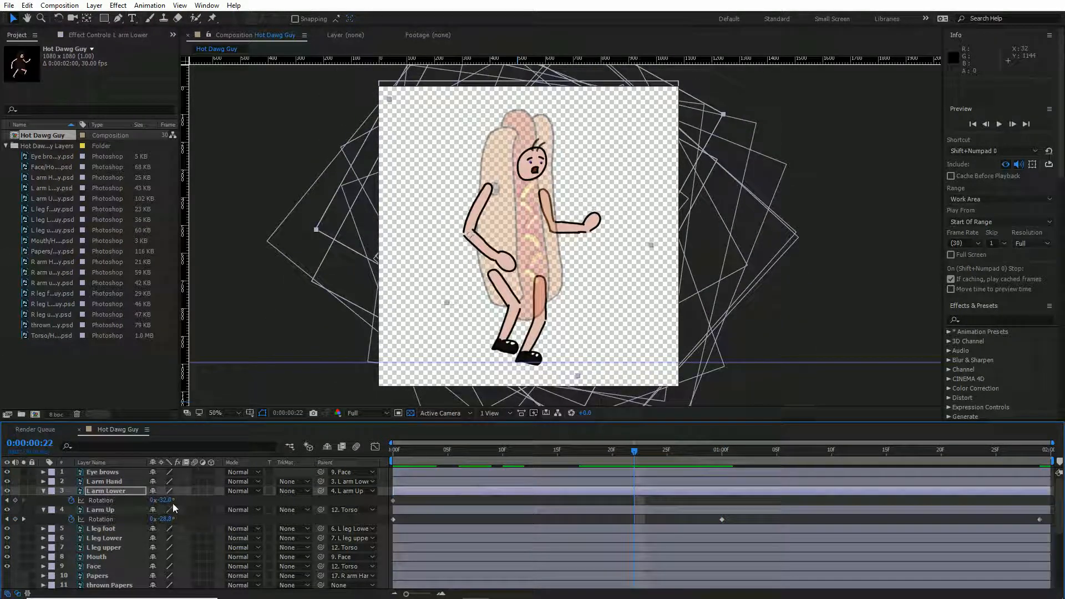
{"action": "left_click_drag", "start_coordinate": [164, 501], "coordinate": [727, 466]}
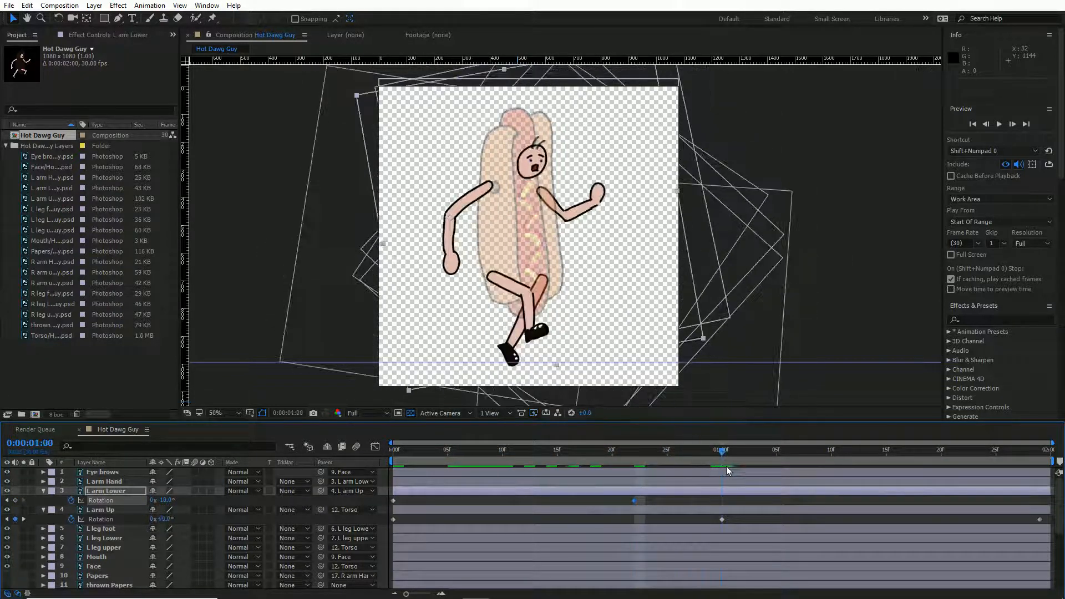
{"action": "left_click_drag", "start_coordinate": [164, 501], "coordinate": [177, 498]}
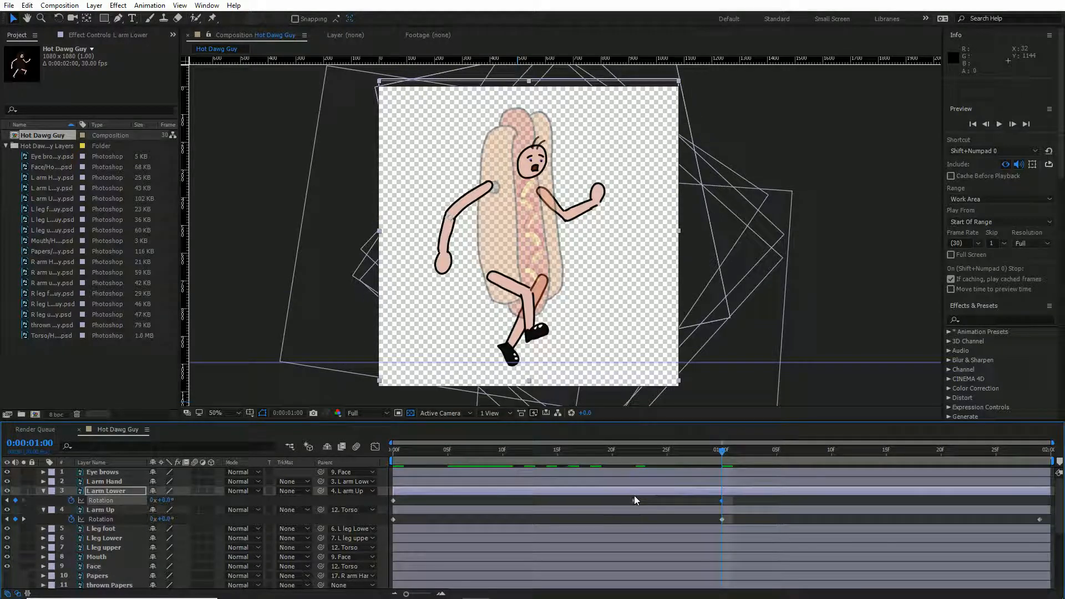
{"action": "left_click_drag", "start_coordinate": [634, 501], "coordinate": [562, 505]}
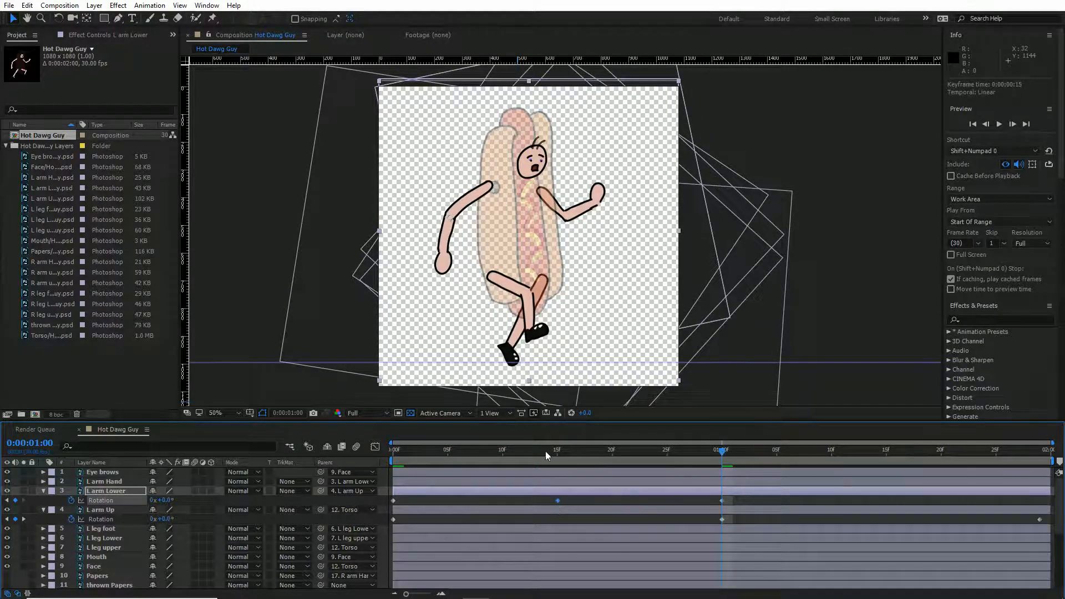
Paste a copy of L arm Lower's first rotation keyframe at 0:00:01:28 and preview the animation.
{"action": "left_click_drag", "start_coordinate": [545, 451], "coordinate": [918, 468]}
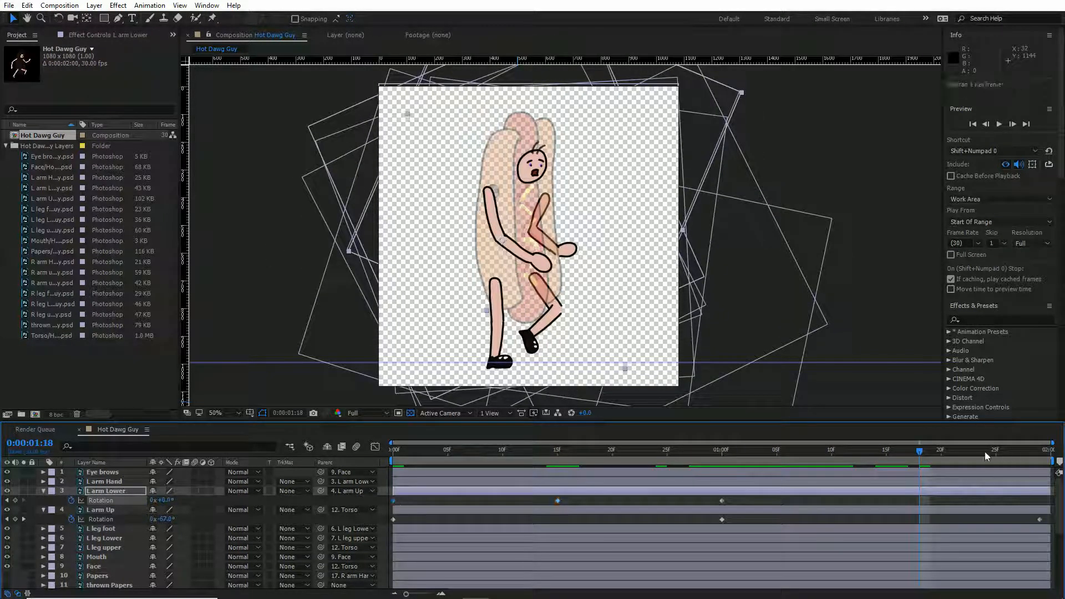
{"action": "left_click_drag", "start_coordinate": [985, 456], "coordinate": [1064, 455]}
{"action": "key", "text": "ctrl+v"}
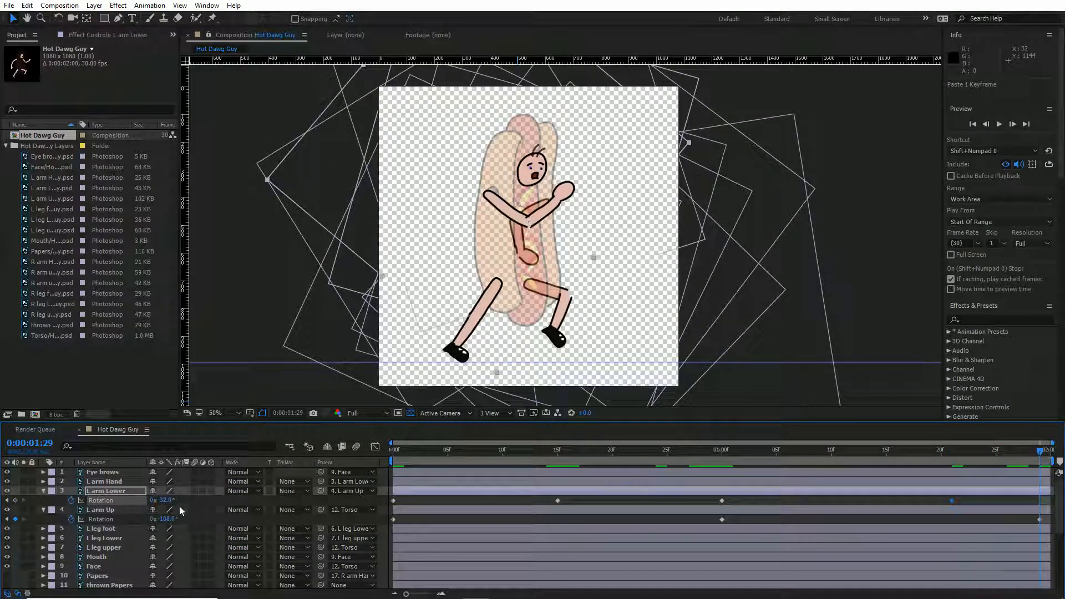
{"action": "left_click", "coordinate": [950, 502]}
{"action": "left_click_drag", "start_coordinate": [951, 501], "coordinate": [1029, 501]}
{"action": "key", "text": "space"}
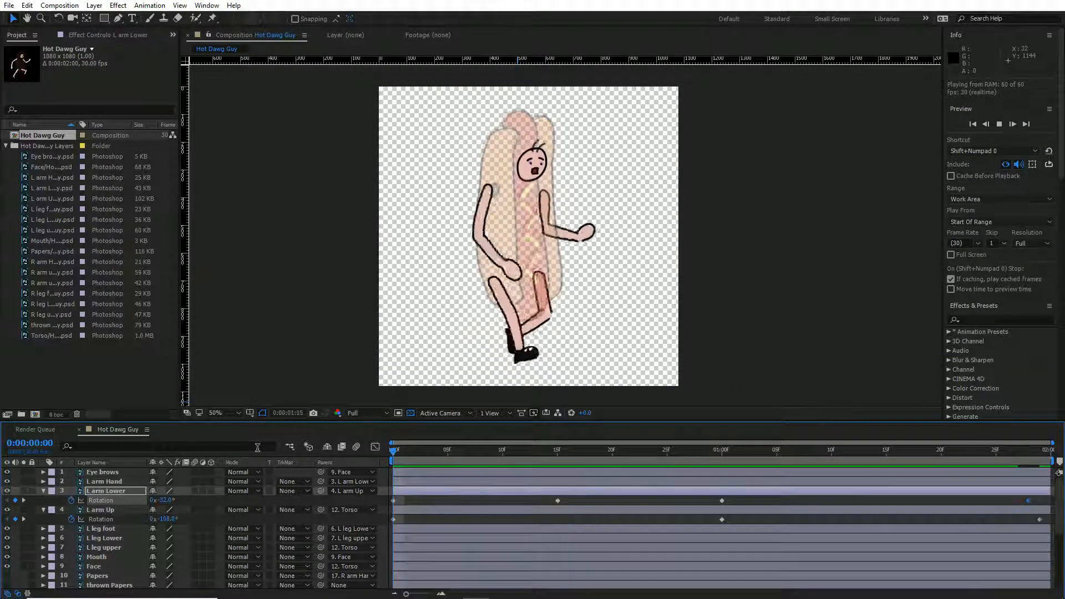
{"action": "key", "text": "space"}
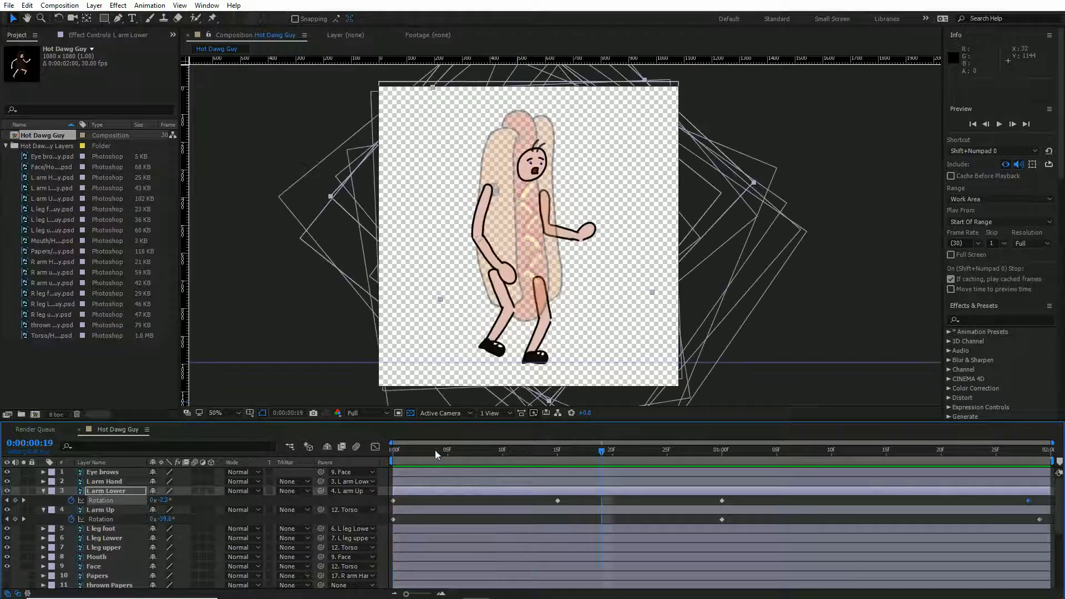
Set L arm Lower's rotation to -50° at 0:00:00:00.
{"action": "left_click_drag", "start_coordinate": [436, 455], "coordinate": [352, 455]}
{"action": "left_click_drag", "start_coordinate": [161, 502], "coordinate": [159, 509]}
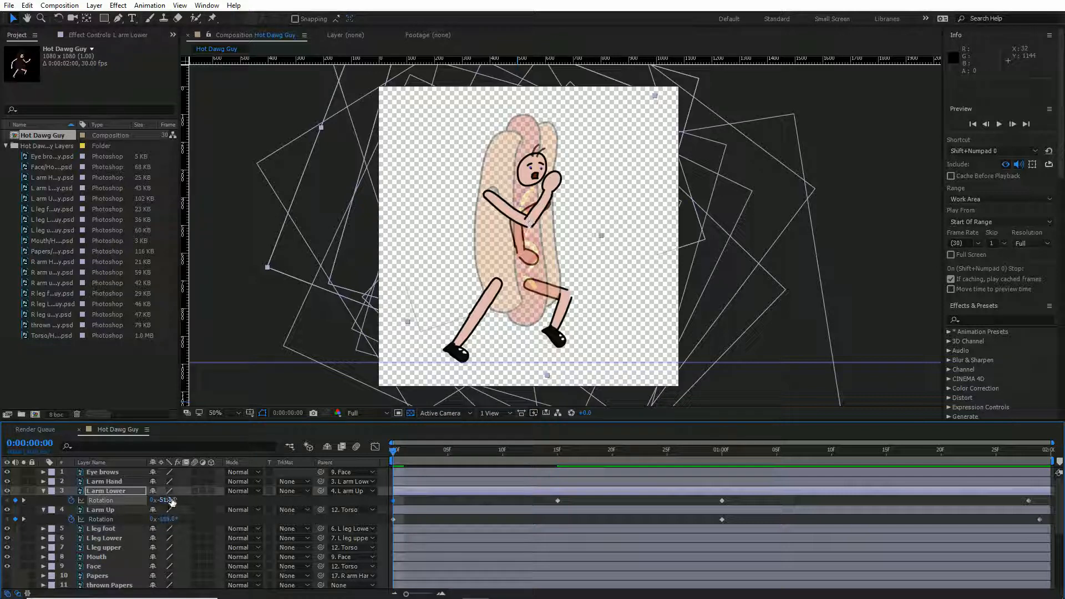
{"action": "left_click", "coordinate": [176, 501]}
{"action": "type", "text": "-59.0"}
{"action": "key", "text": "Return"}
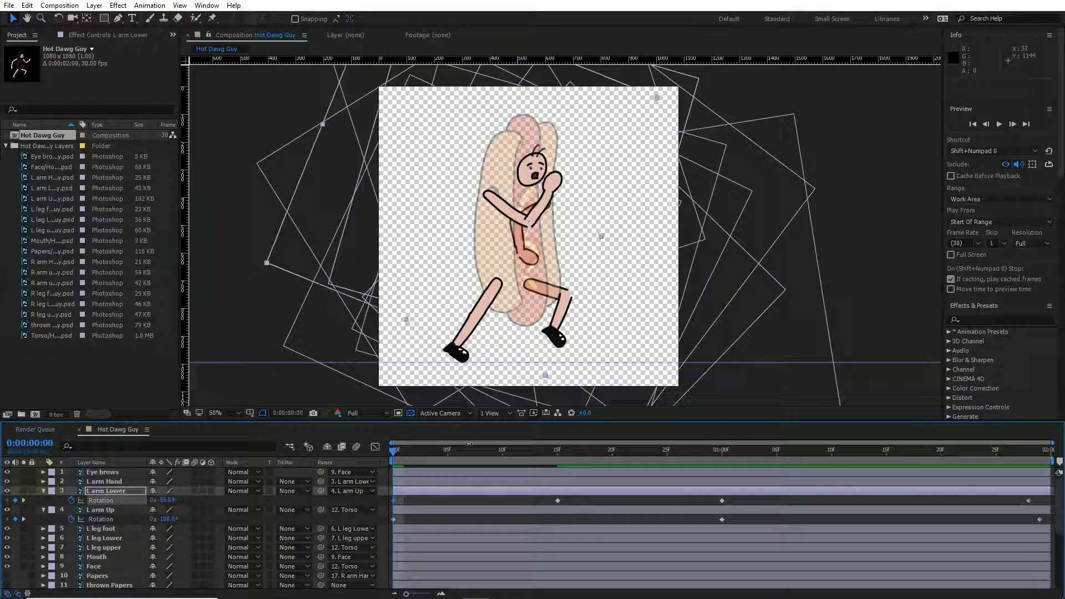
Set L arm Lower's rotation to -50° at 0:00:01:29 and move its 0:00:01:28 keyframe to 0:00:01:19.
{"action": "left_click_drag", "start_coordinate": [650, 449], "coordinate": [1041, 451]}
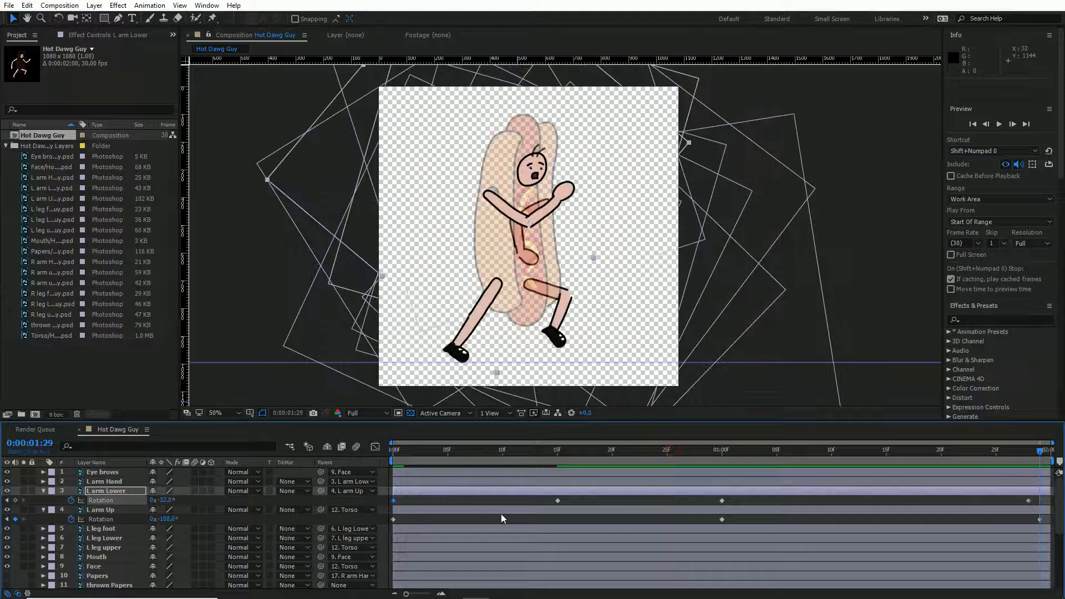
{"action": "left_click", "coordinate": [165, 500]}
{"action": "type", "text": "-50"}
{"action": "key", "text": "Return"}
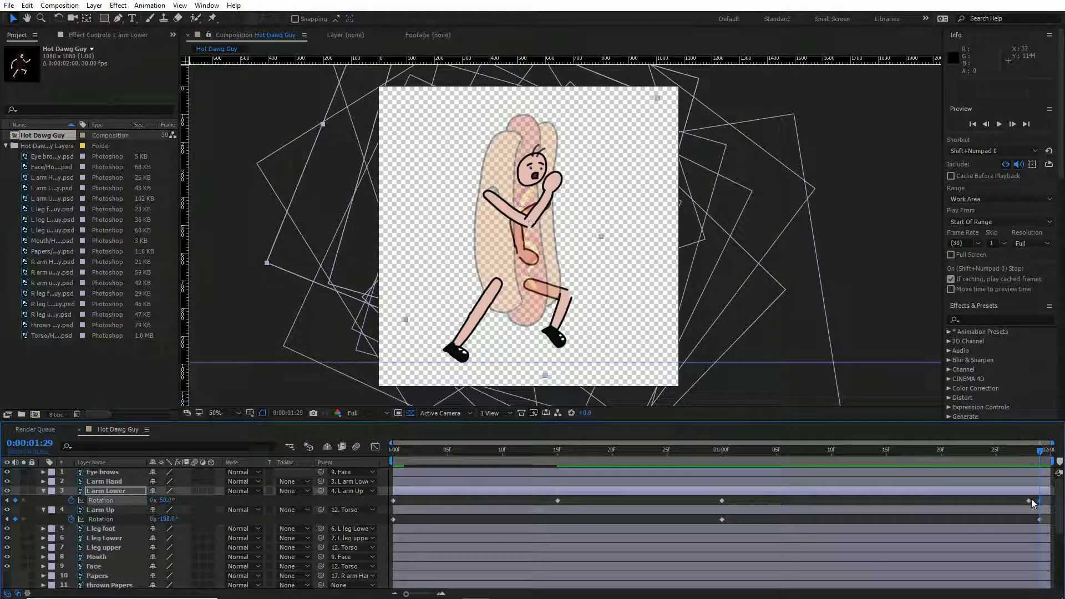
{"action": "left_click_drag", "start_coordinate": [1029, 500], "coordinate": [930, 500]}
Set L arm Lower's rotation to 15° at 0:00:01:00 and preview the arm swing.
{"action": "left_click_drag", "start_coordinate": [852, 443], "coordinate": [720, 478]}
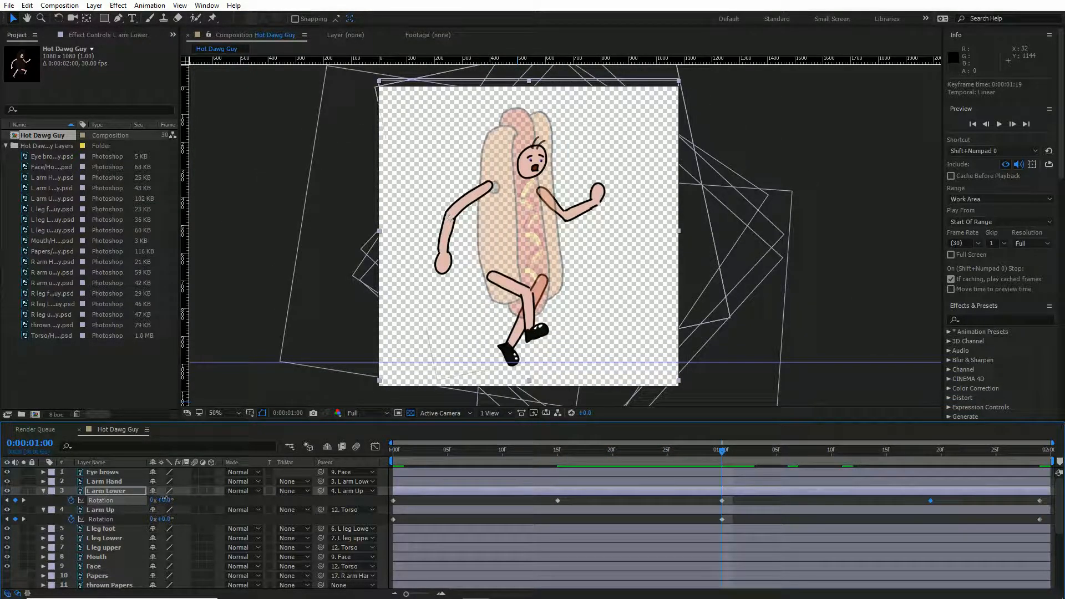
{"action": "left_click_drag", "start_coordinate": [162, 499], "coordinate": [176, 500]}
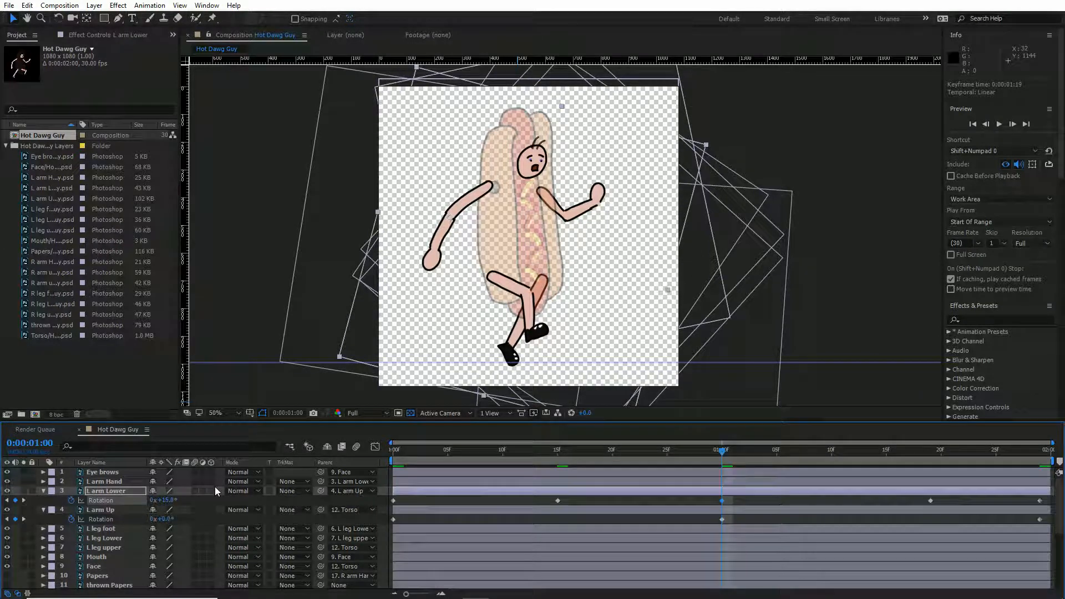
{"action": "key", "text": "space"}
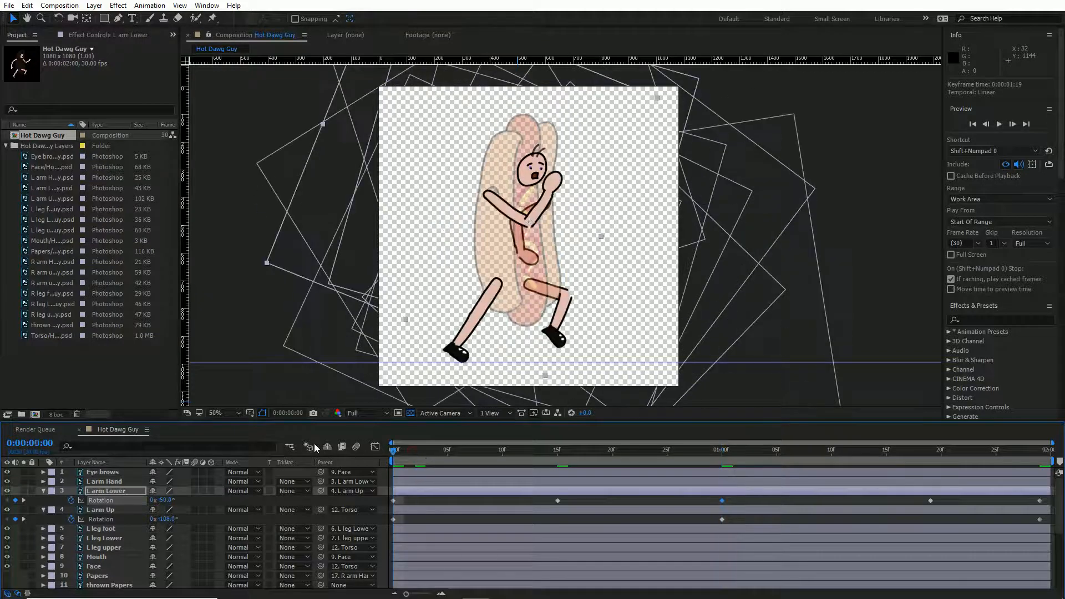
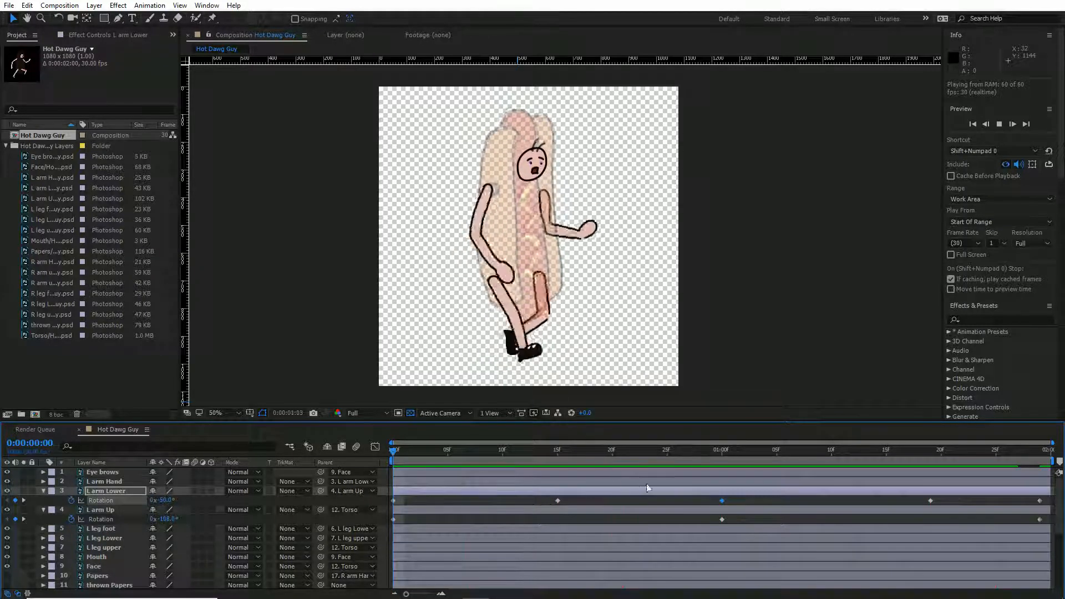
Apply Easy Ease to L arm Lower's rotation keyframe at 0:00:01:00 and preview the animation.
{"action": "mouse_move", "coordinate": [718, 450]}
{"action": "left_mouse_down"}
{"action": "mouse_move", "coordinate": [732, 452]}
{"action": "mouse_move", "coordinate": [721, 450]}
{"action": "left_mouse_up"}
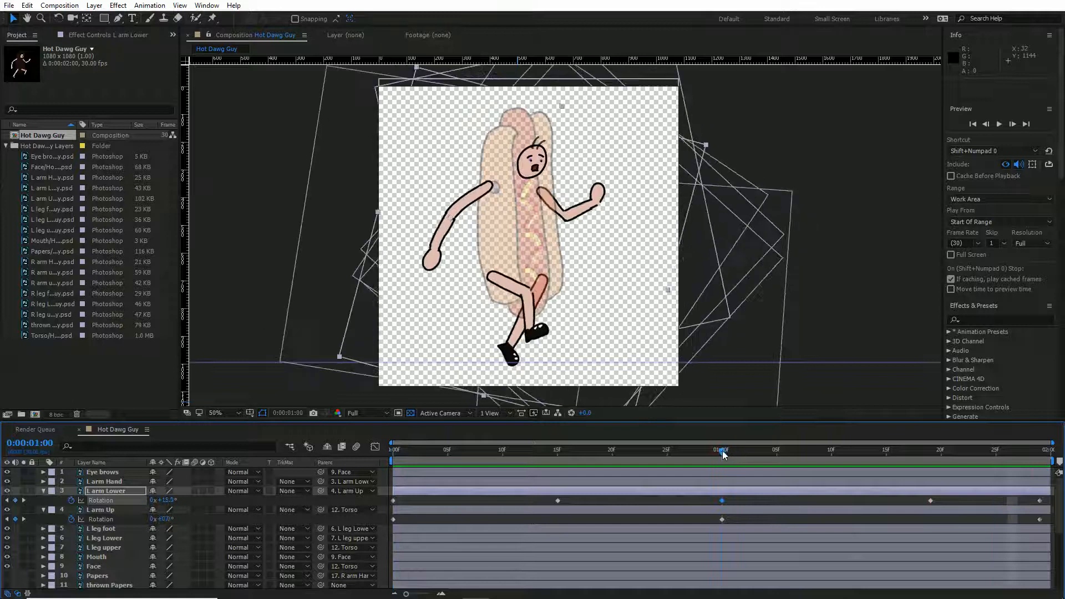
{"action": "right_click", "coordinate": [721, 502]}
{"action": "mouse_move", "coordinate": [770, 492]}
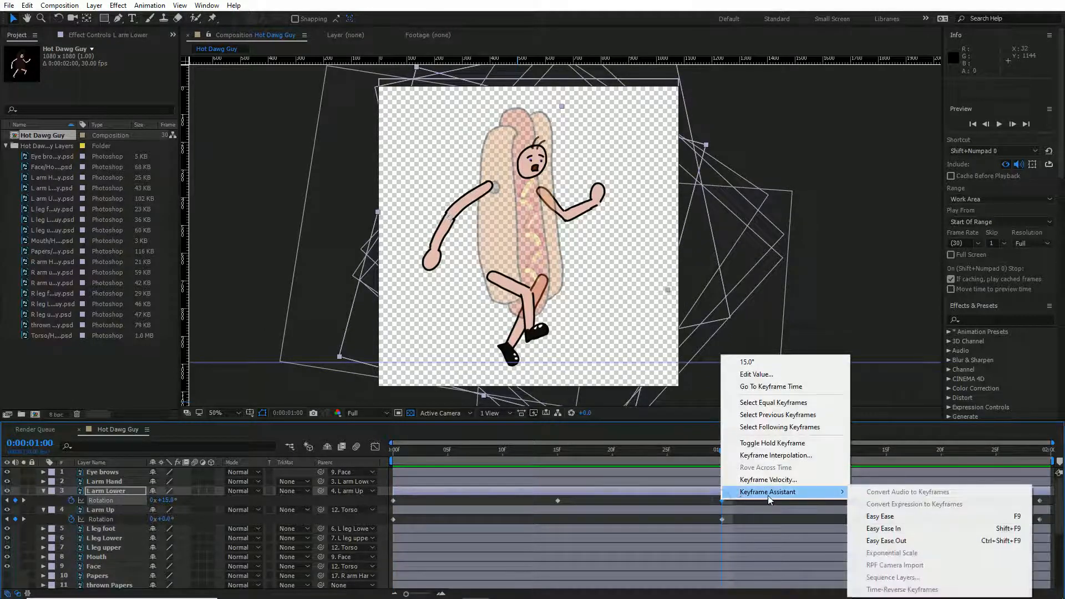
{"action": "left_click", "coordinate": [900, 518]}
{"action": "left_click_drag", "start_coordinate": [645, 450], "coordinate": [546, 451]}
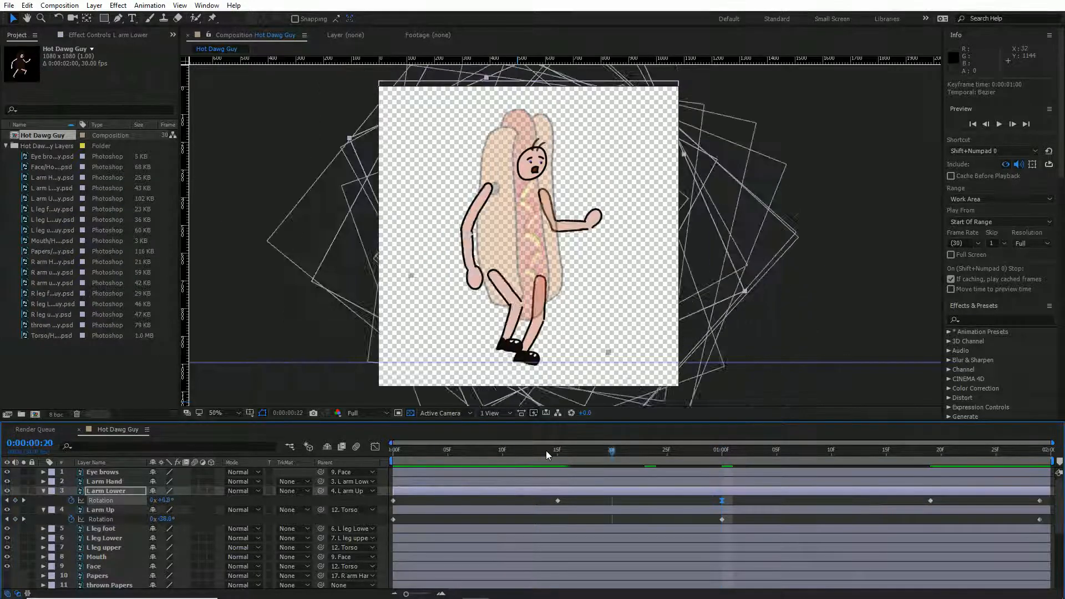
{"action": "key", "text": "space"}
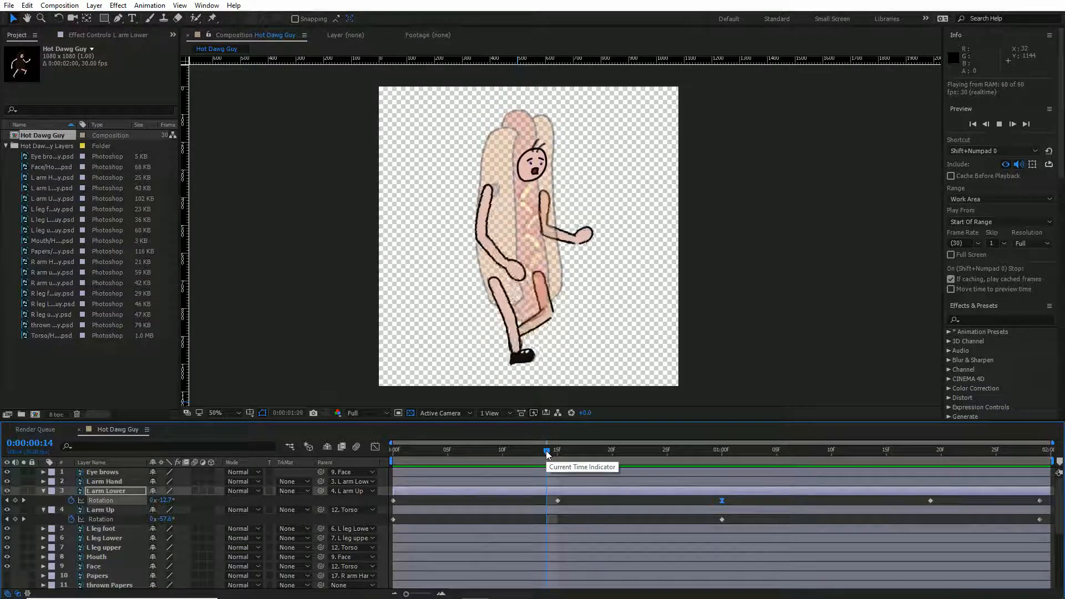
{"action": "key", "text": "space"}
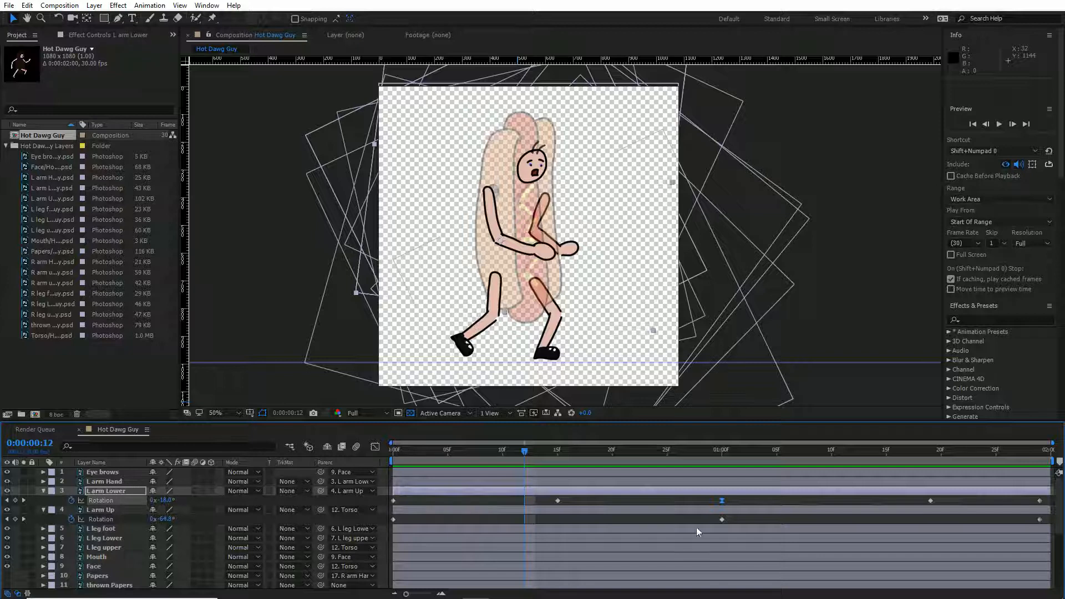
Apply Easy Ease to L arm Up's rotation keyframe at 0:00:01:00.
{"action": "left_click", "coordinate": [722, 519]}
{"action": "right_click", "coordinate": [721, 519]}
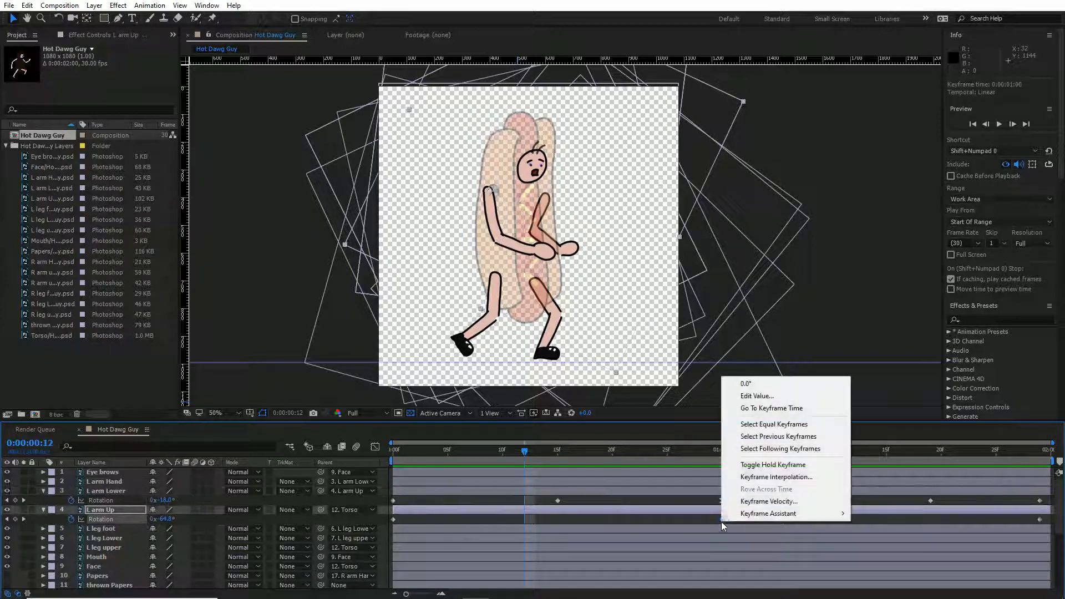
{"action": "mouse_move", "coordinate": [737, 517]}
{"action": "left_click", "coordinate": [904, 439]}
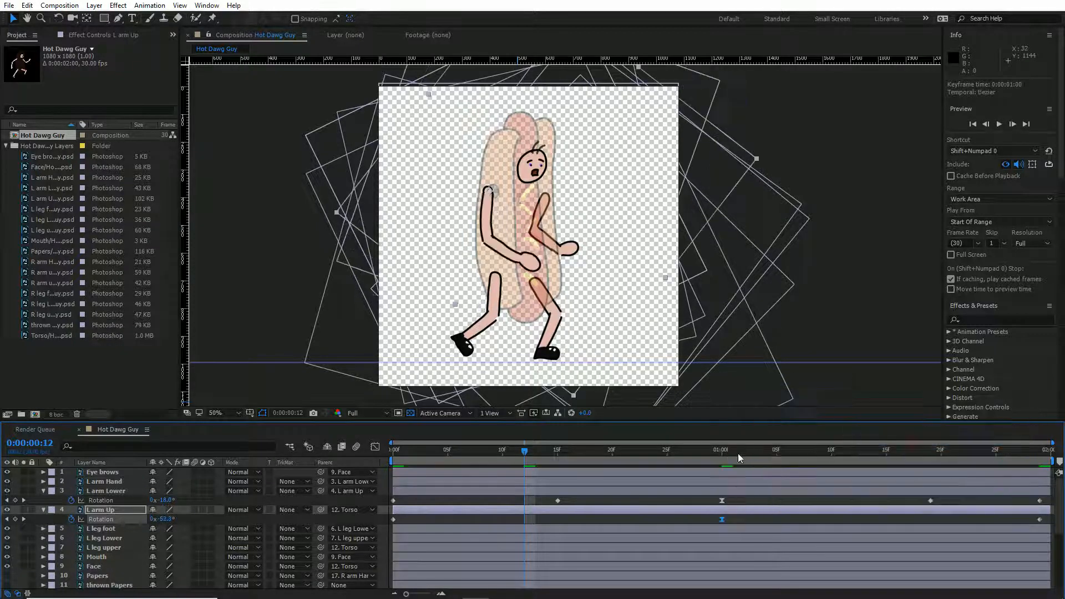
Preview the arm swing, add a 0° rotation keyframe to L arm Hand and place it at 0:00:00:08.
{"action": "left_click", "coordinate": [112, 492]}
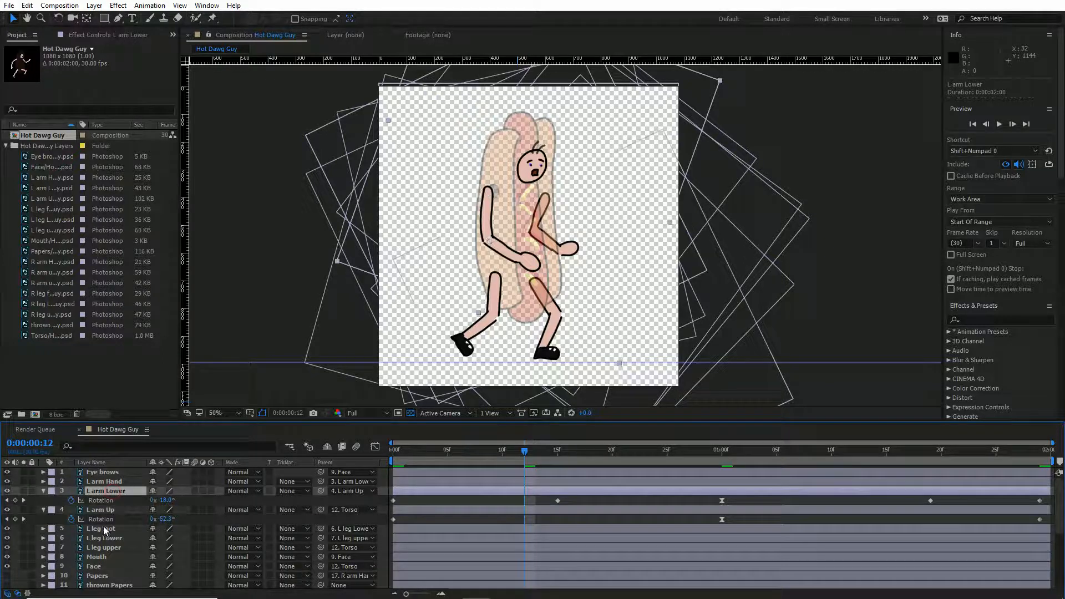
{"action": "left_click", "coordinate": [105, 511]}
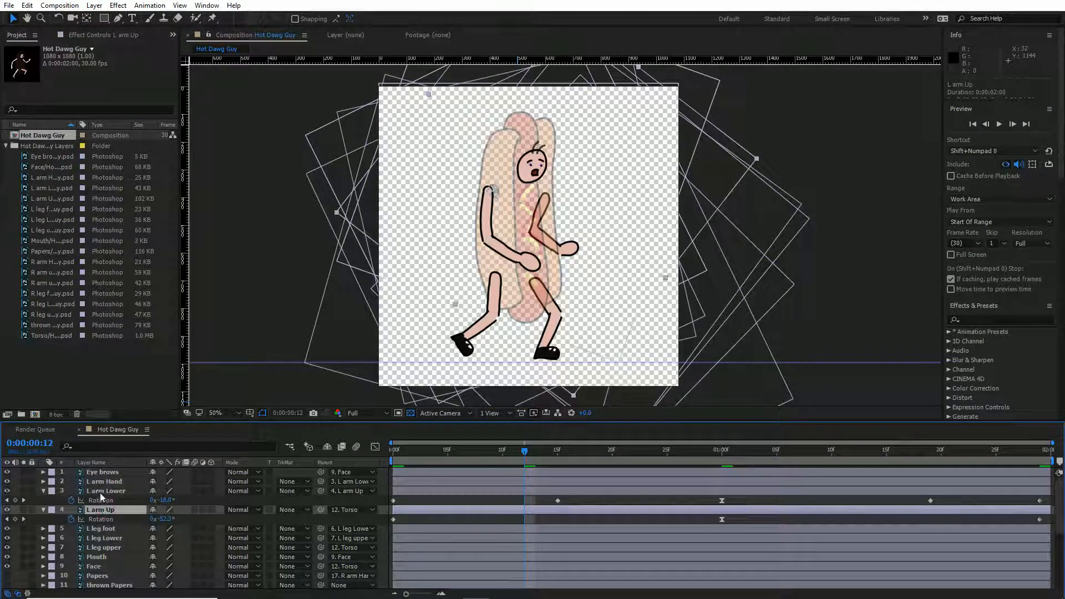
{"action": "left_click", "coordinate": [99, 492]}
{"action": "left_click", "coordinate": [102, 482]}
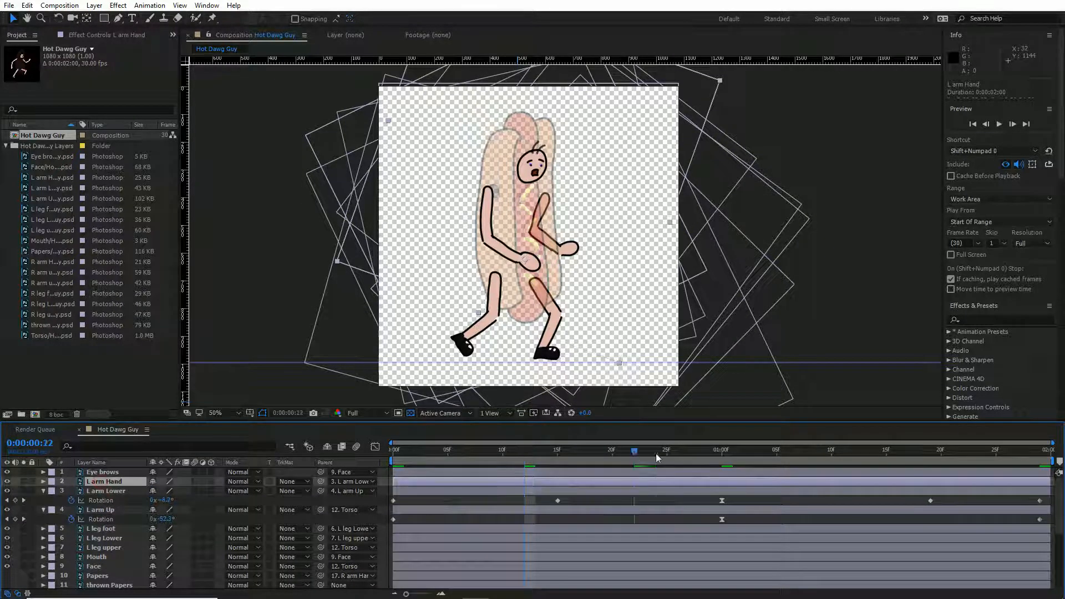
{"action": "key", "text": "space"}
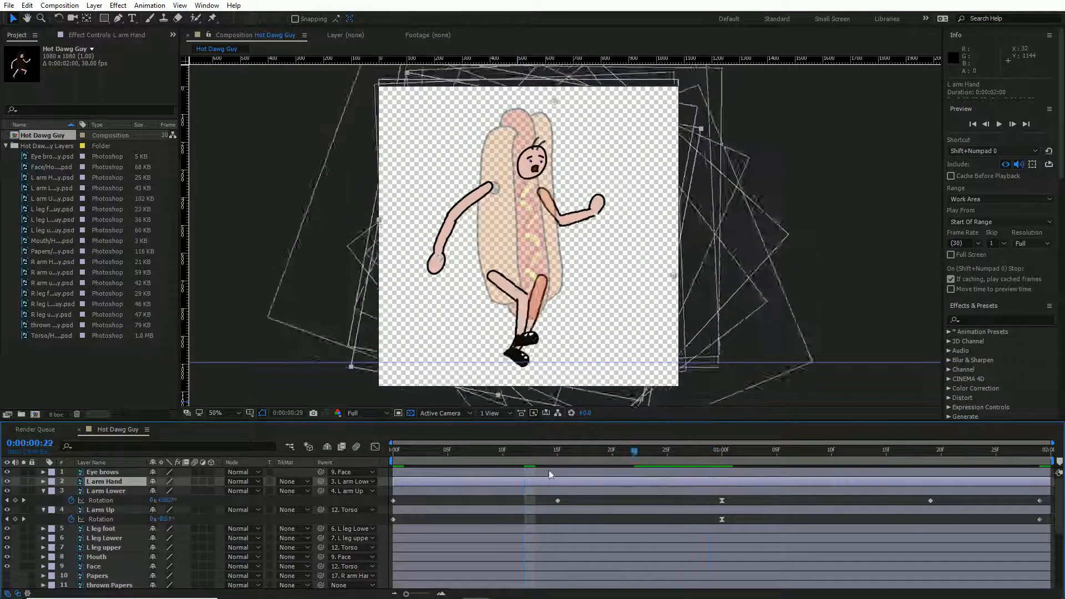
{"action": "key", "text": "space"}
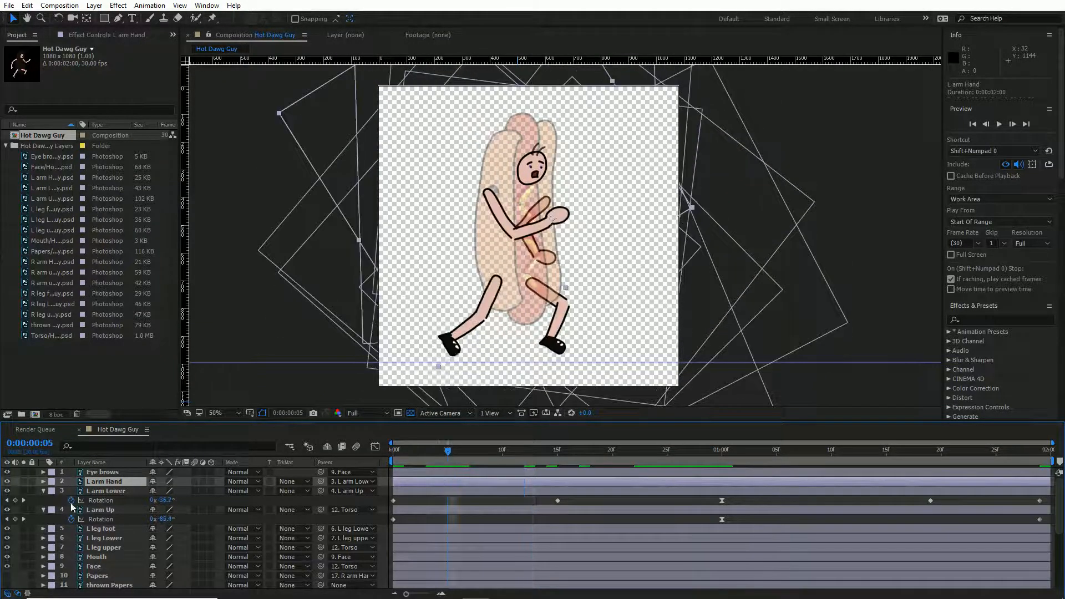
{"action": "key", "text": "r"}
{"action": "left_click", "coordinate": [72, 490]}
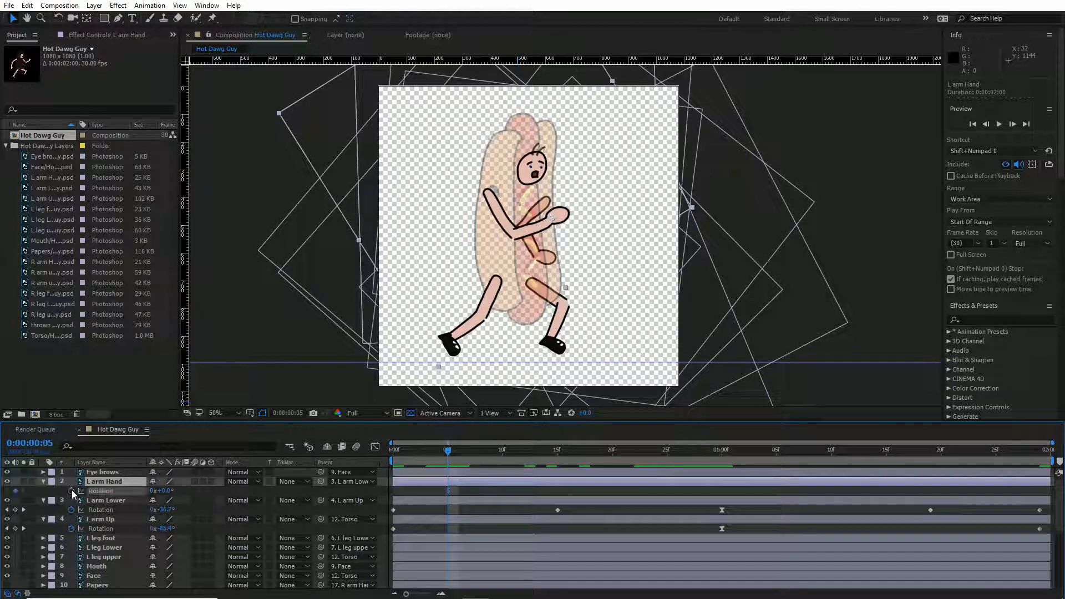
{"action": "key", "text": "Return"}
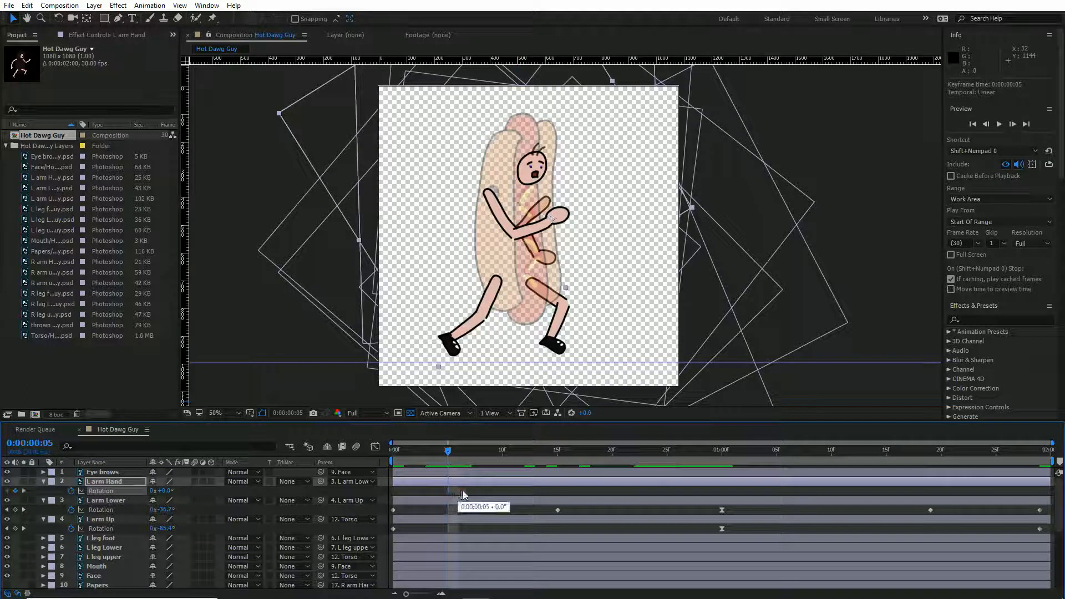
Set L arm Hand's rotation to -21° at 0:00:00:00 and 9° at its second keyframe, moving that keyframe to 0:00:00:11.
{"action": "key", "text": "Home"}
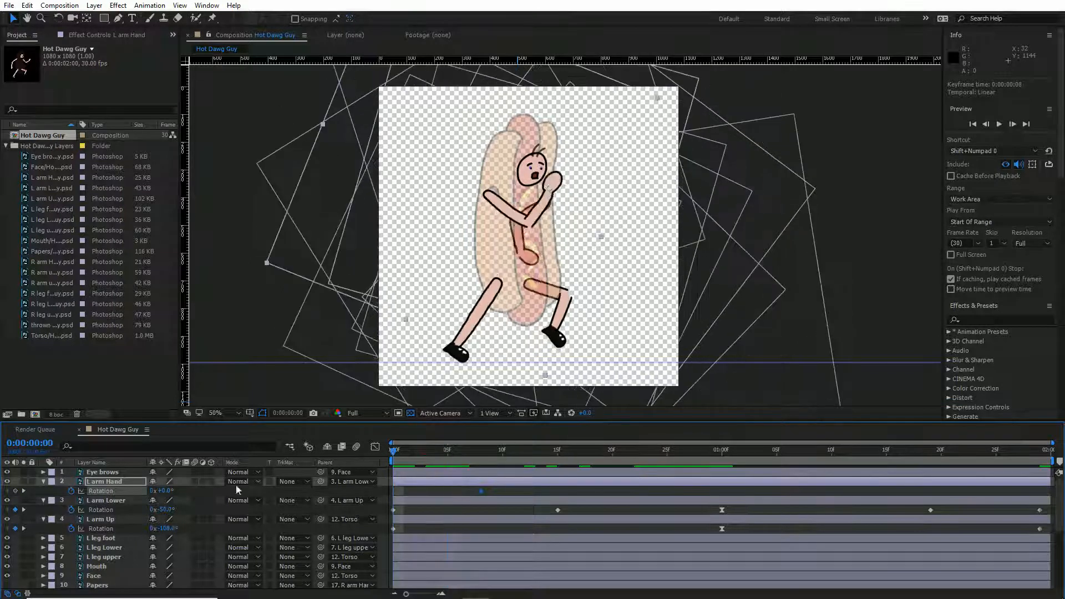
{"action": "left_click_drag", "start_coordinate": [161, 490], "coordinate": [153, 490]}
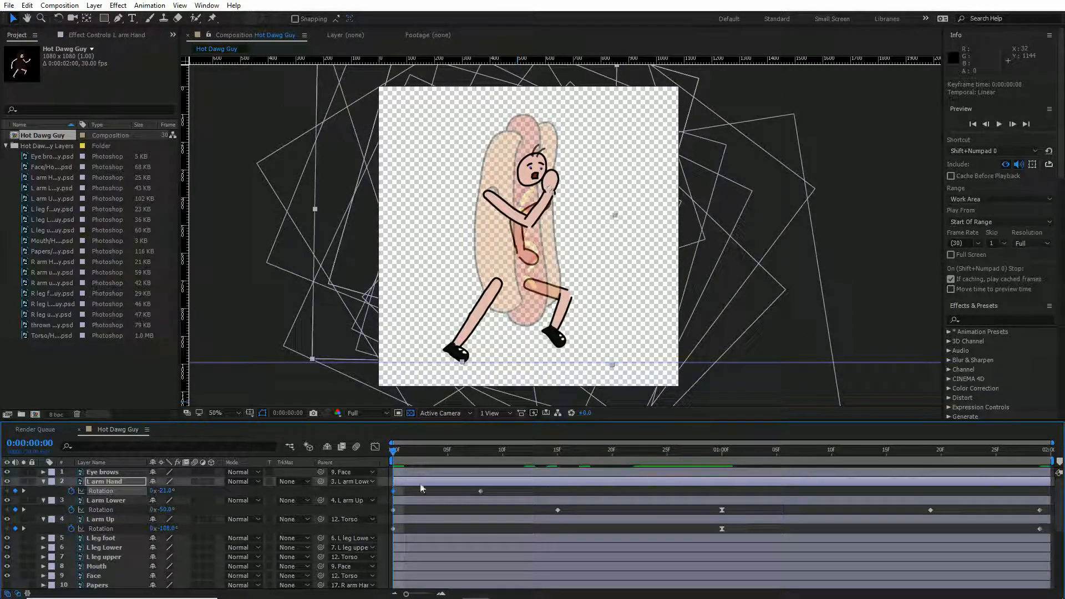
{"action": "left_click", "coordinate": [479, 452]}
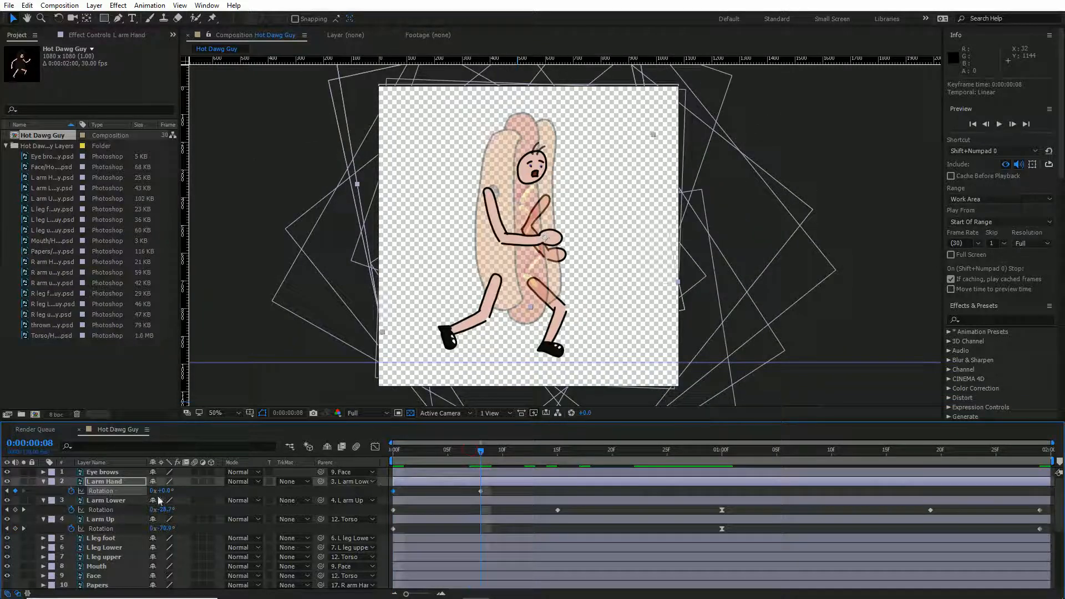
{"action": "left_click_drag", "start_coordinate": [164, 490], "coordinate": [169, 489]}
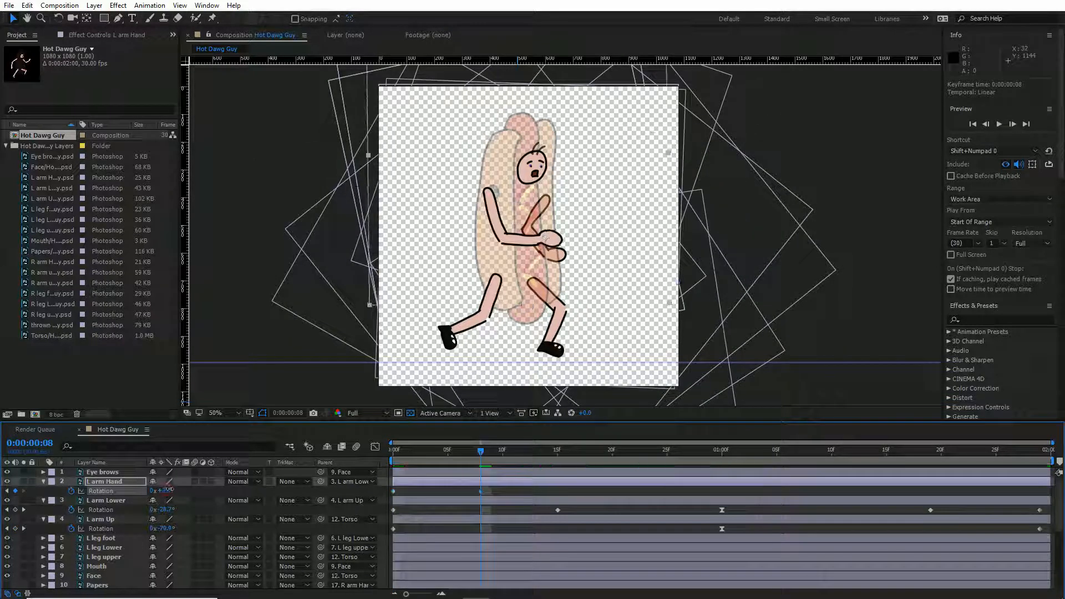
{"action": "key", "text": "space"}
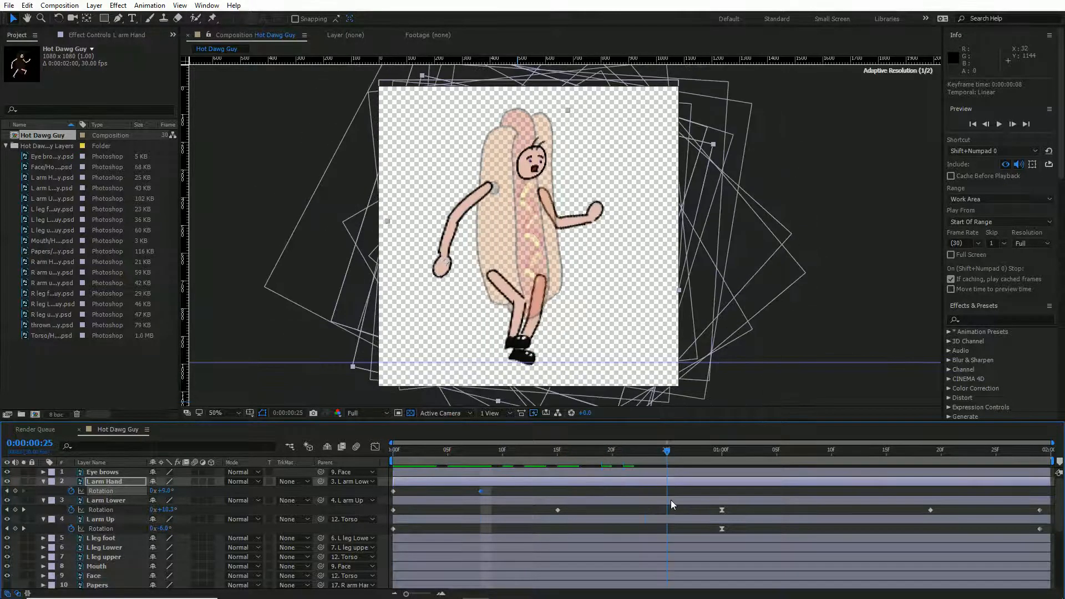
{"action": "left_click_drag", "start_coordinate": [481, 491], "coordinate": [515, 492]}
Add a 9° rotation keyframe to L arm Hand at 0:00:01:22 and copy its first keyframe to 0:00:01:29.
{"action": "left_click", "coordinate": [918, 454]}
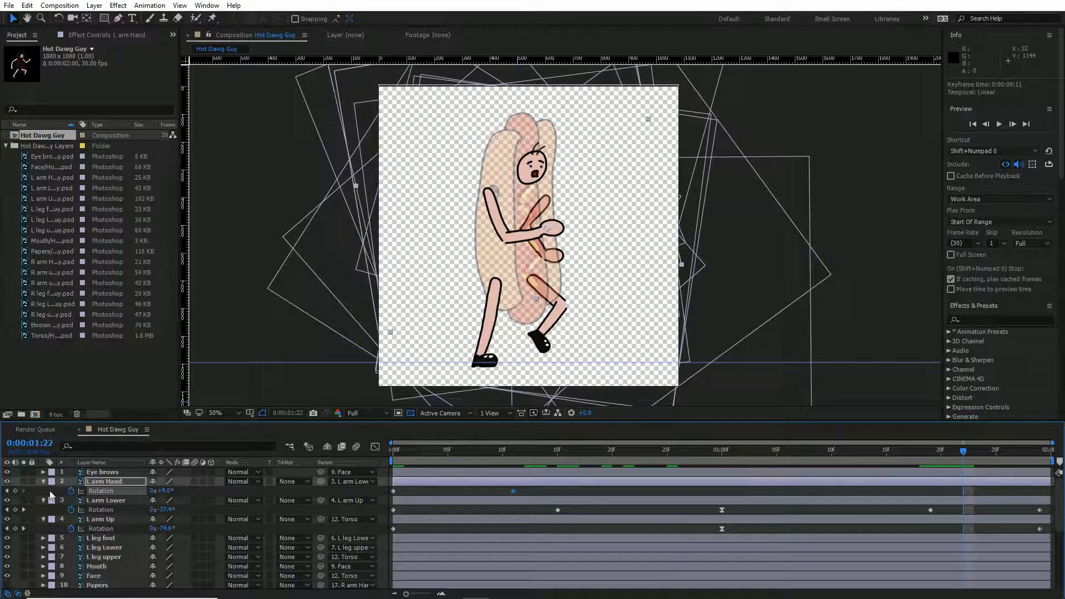
{"action": "left_click", "coordinate": [15, 491]}
{"action": "left_click", "coordinate": [393, 491]}
{"action": "key", "text": "ctrl+c"}
{"action": "left_click_drag", "start_coordinate": [993, 453], "coordinate": [1044, 461]}
{"action": "key", "text": "ctrl+v"}
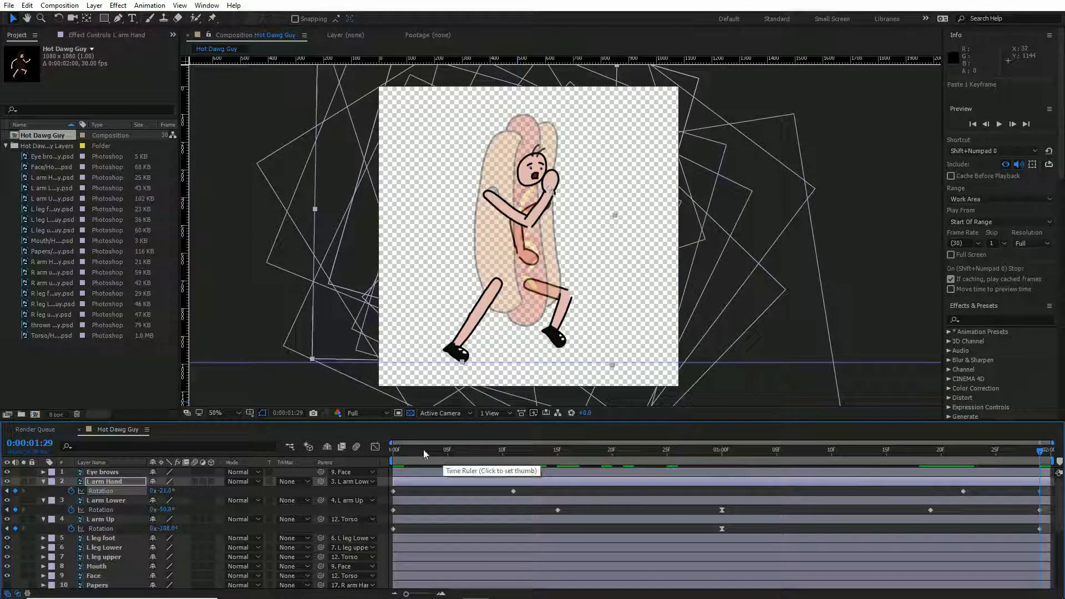
Preview the full run cycle and scrub through its first half to 0:00:01:00.
{"action": "key", "text": "space"}
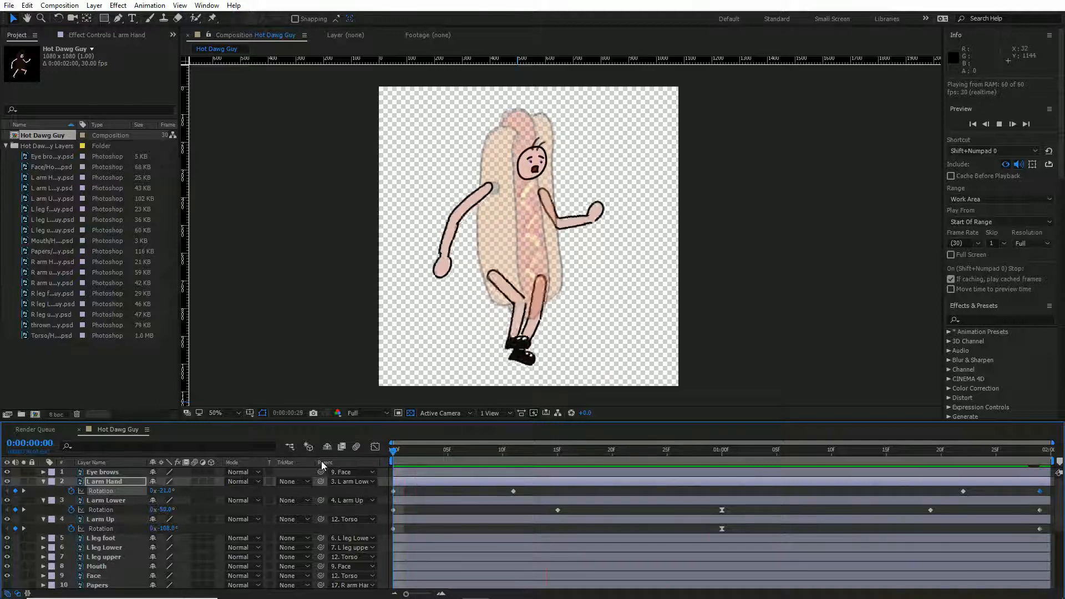
{"action": "key", "text": "space"}
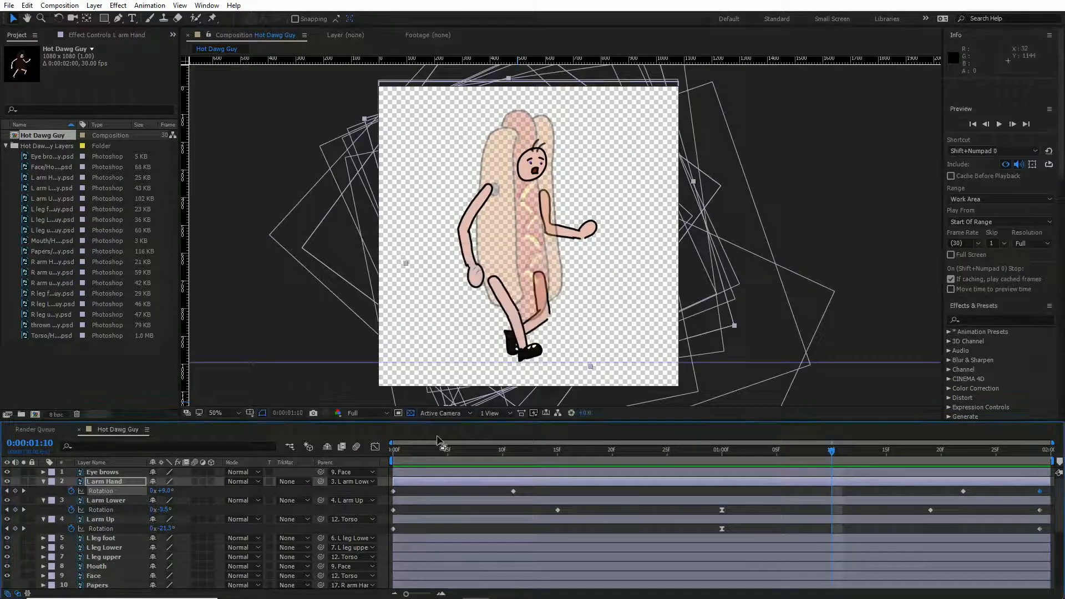
{"action": "left_click_drag", "start_coordinate": [421, 448], "coordinate": [723, 473]}
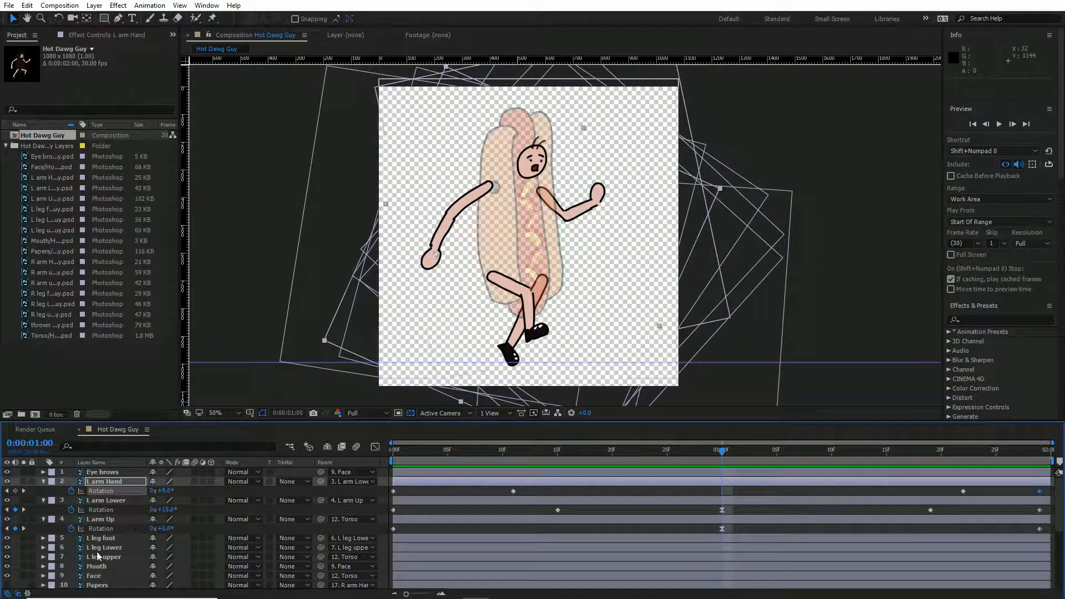
Reveal the rotation keyframes of L leg upper and L leg Lower and select both keyframes at 0:00:01:00.
{"action": "left_click", "coordinate": [118, 557]}
{"action": "key", "text": "r"}
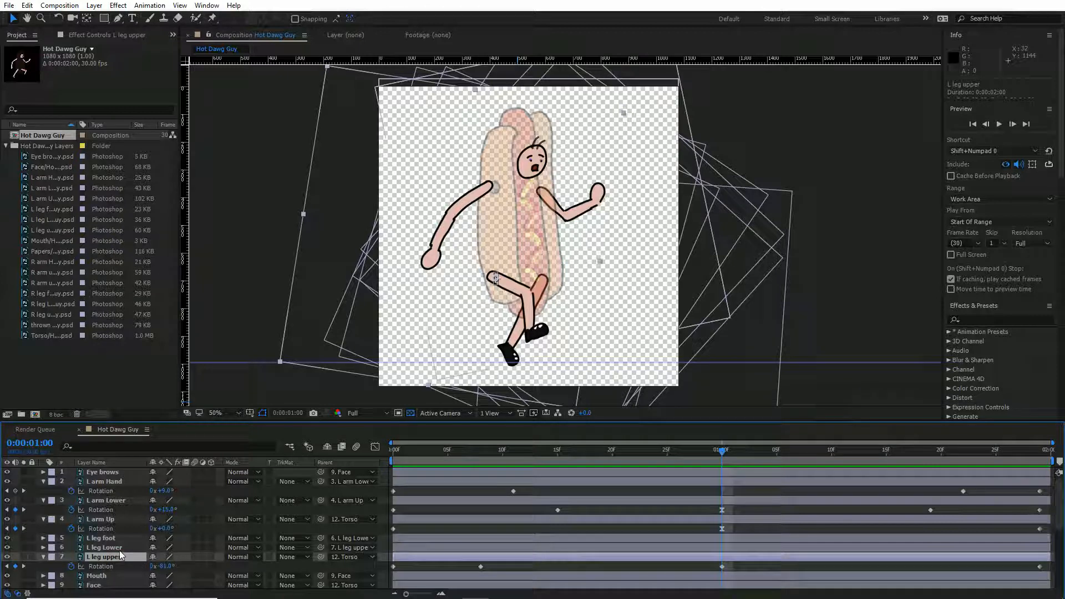
{"action": "left_click", "coordinate": [106, 548]}
{"action": "key", "text": "r"}
{"action": "left_click_drag", "start_coordinate": [706, 558], "coordinate": [730, 577]}
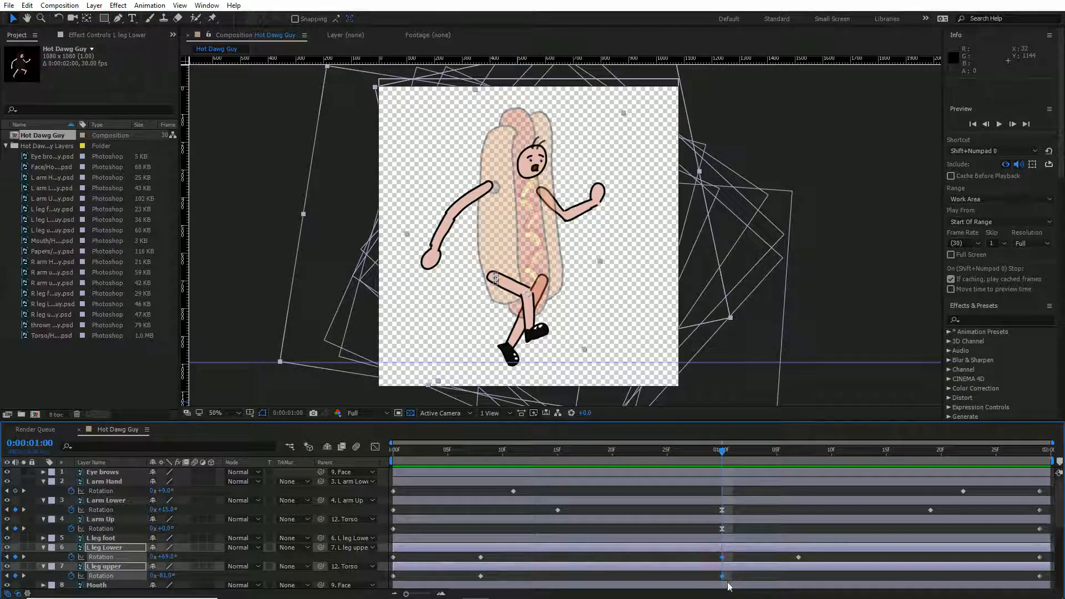
Try Easy Ease on the two selected left-leg rotation keyframes and preview the animation.
{"action": "key", "text": "F9"}
{"action": "key", "text": "space"}
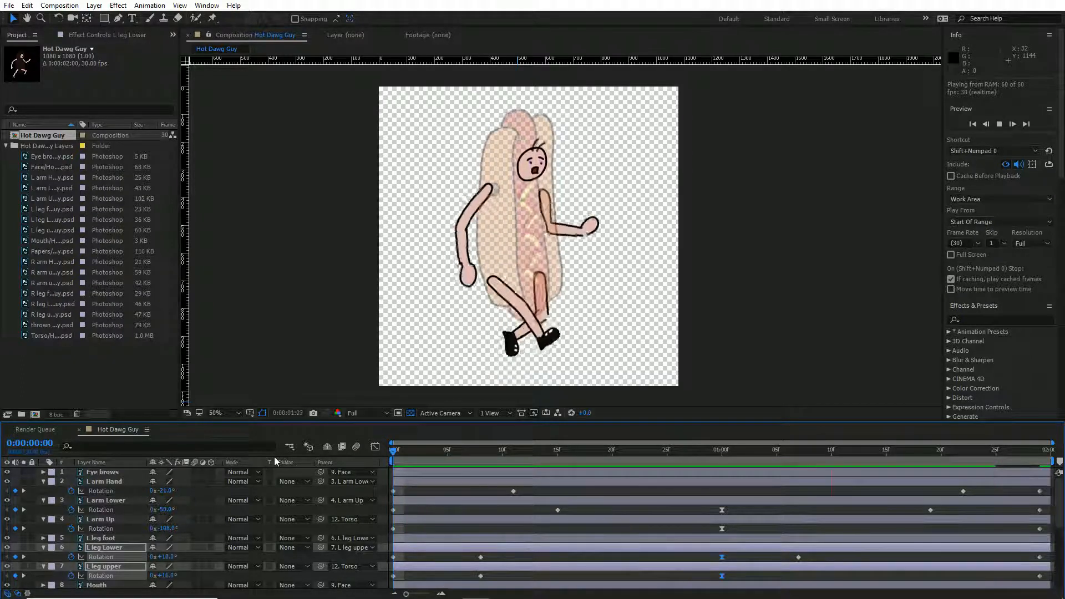
{"action": "key", "text": "space"}
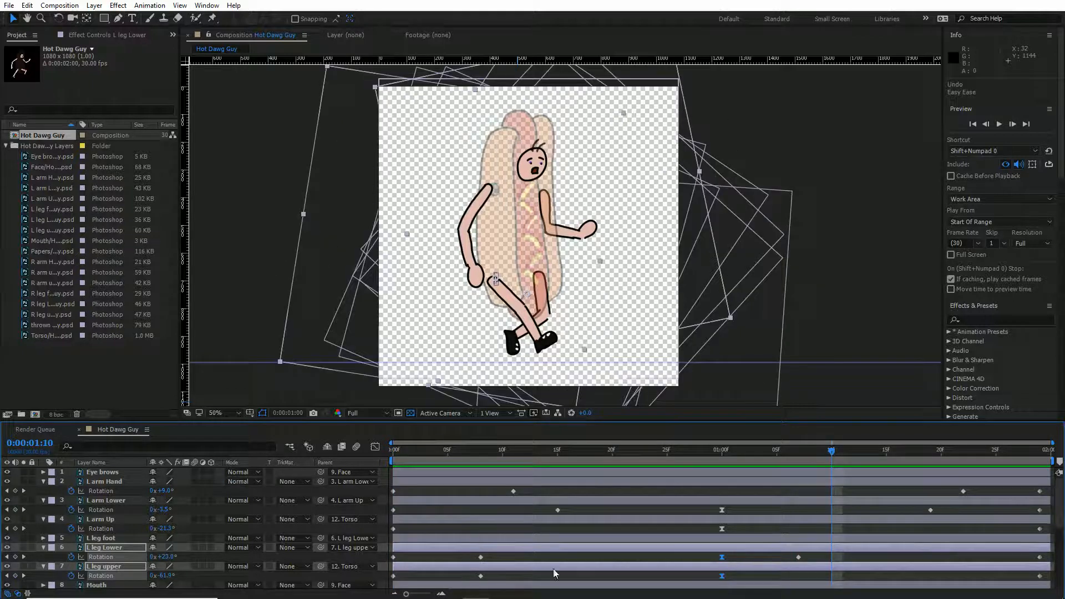
Apply Easy Ease In to the L leg Lower and L leg upper rotation keyframes at 0:00:01:00 and preview the animation.
{"action": "left_click", "coordinate": [719, 559]}
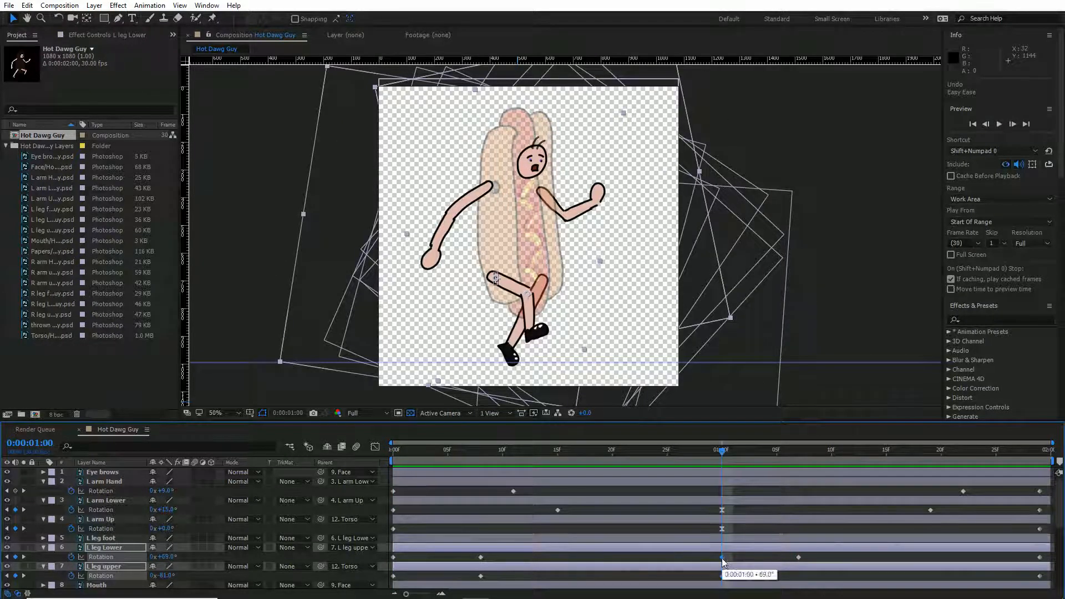
{"action": "right_click", "coordinate": [723, 557]}
{"action": "mouse_move", "coordinate": [737, 552]}
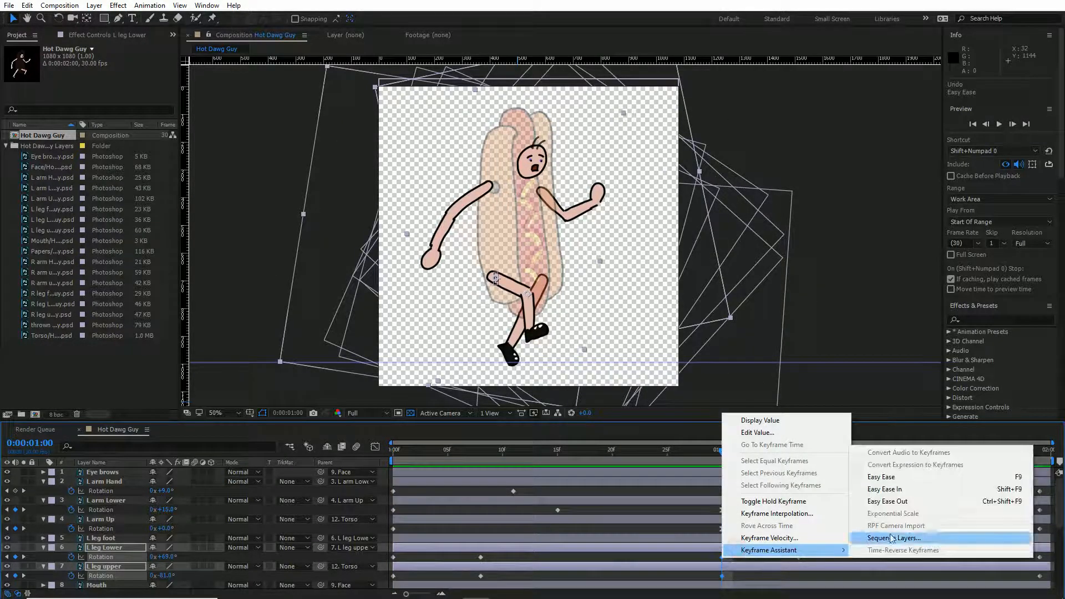
{"action": "left_click", "coordinate": [919, 490]}
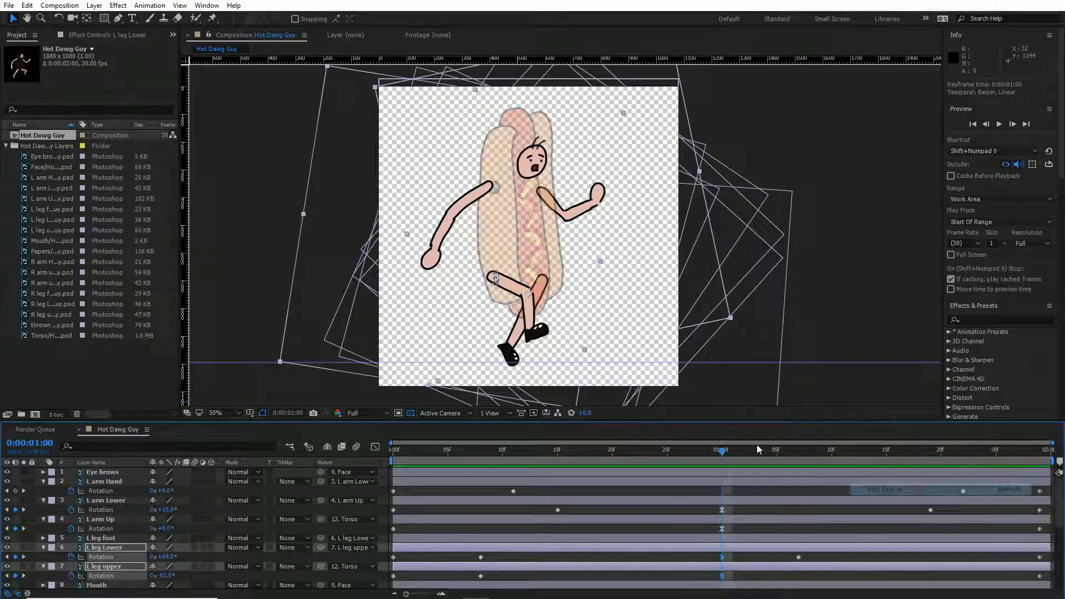
{"action": "left_click_drag", "start_coordinate": [688, 454], "coordinate": [580, 450]}
{"action": "key", "text": "space"}
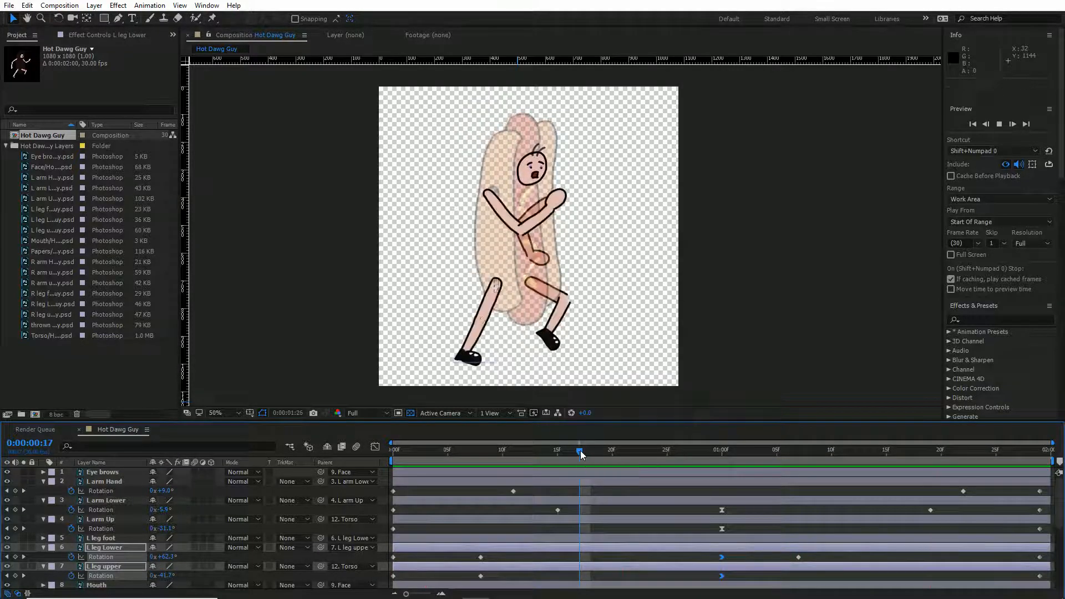
{"action": "key", "text": "space"}
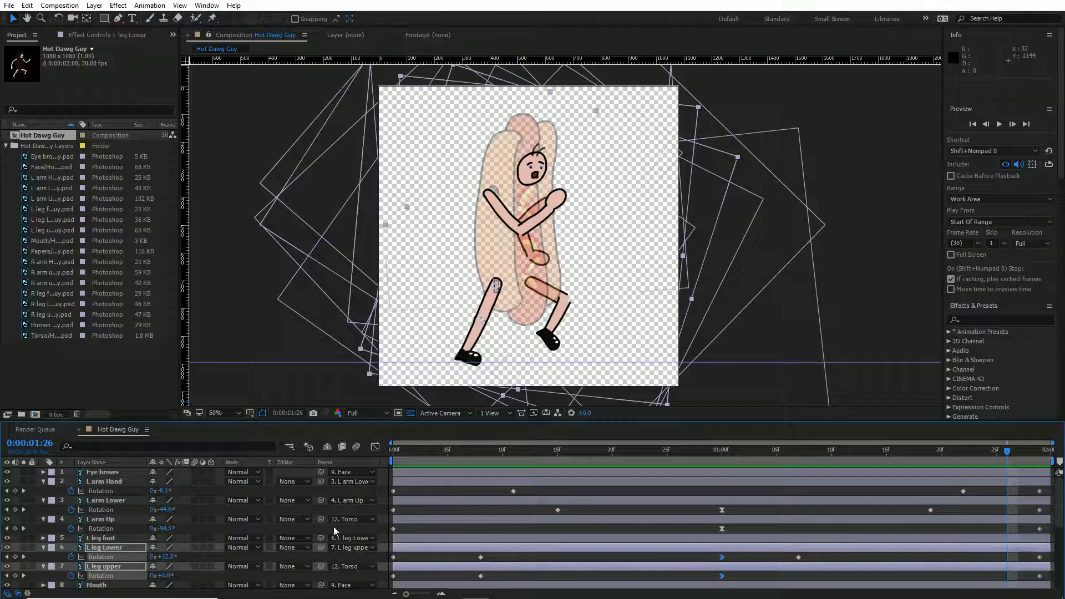
Select the rotation keyframes of R leg Lower and R leg upper at 0:00:01:00.
{"action": "scroll", "coordinate": [119, 511], "scroll_direction": "down", "scroll_amount": 5}
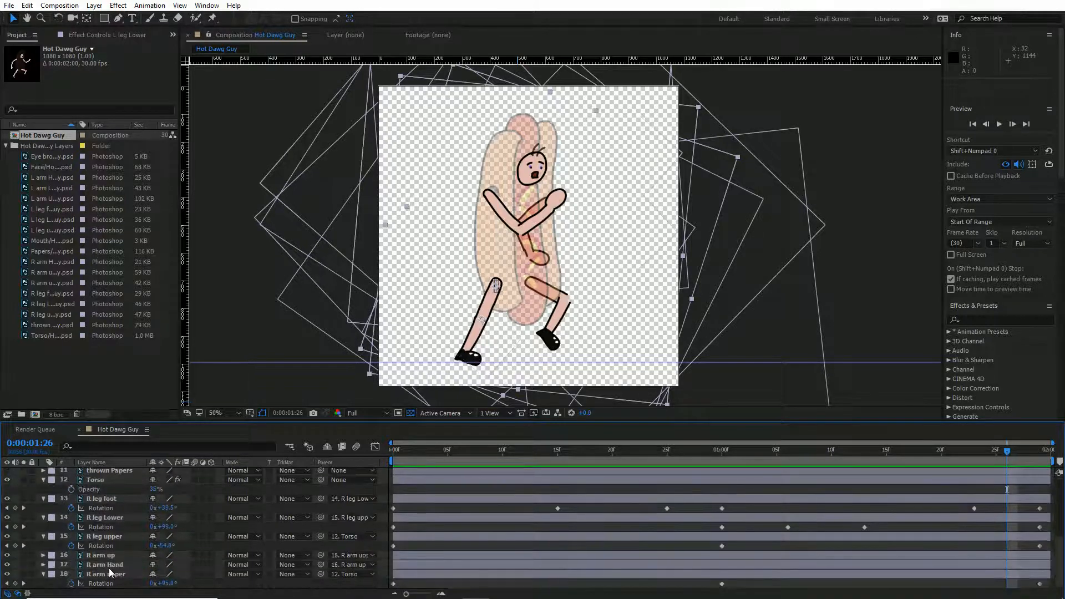
{"action": "left_click", "coordinate": [113, 535]}
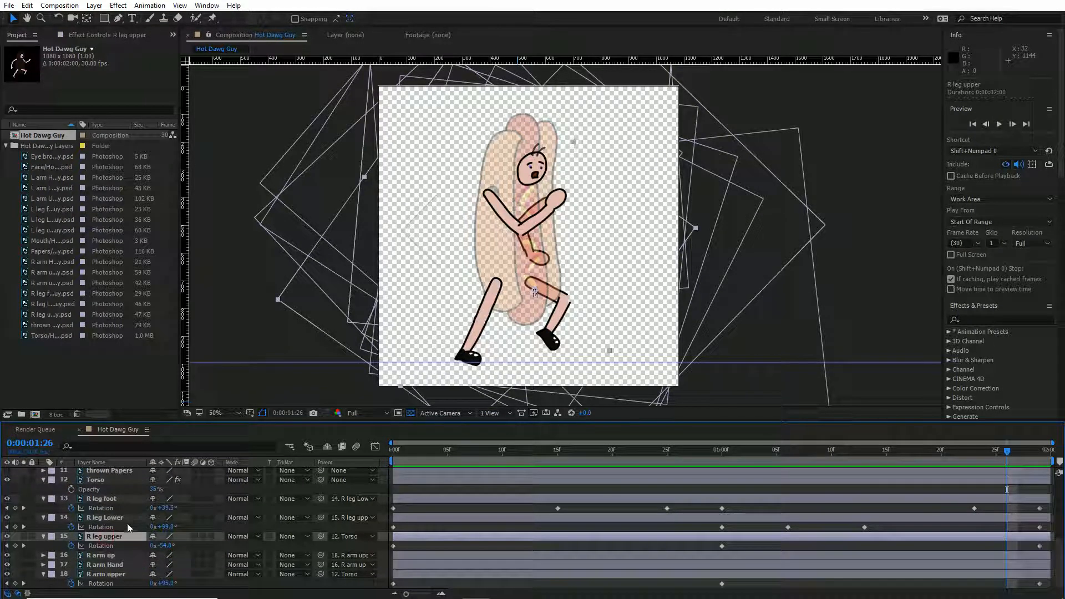
{"action": "left_click", "coordinate": [106, 518], "text": "shift"}
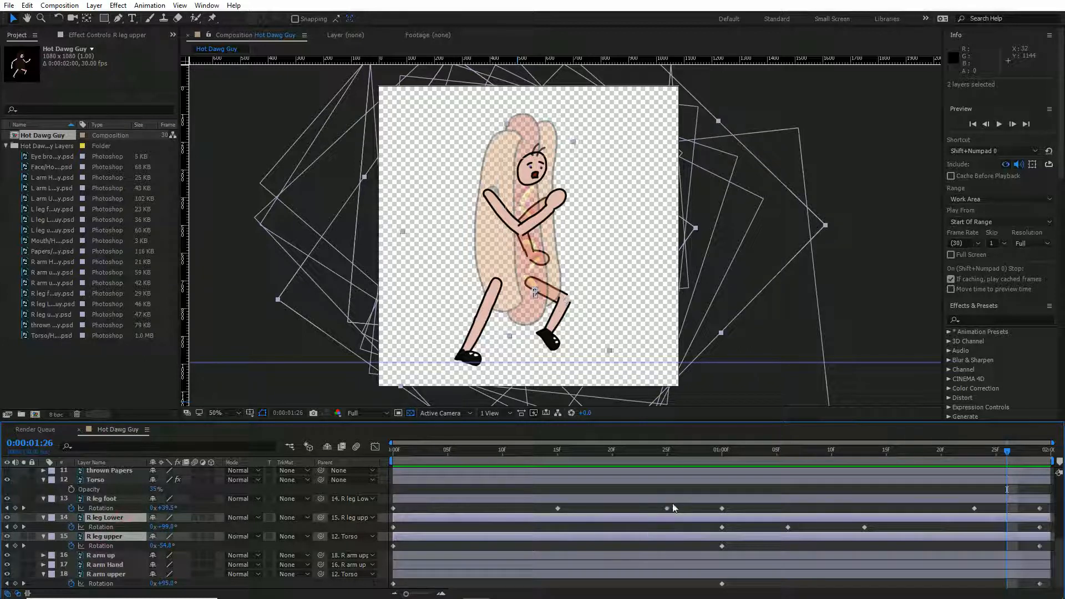
{"action": "left_click", "coordinate": [718, 451]}
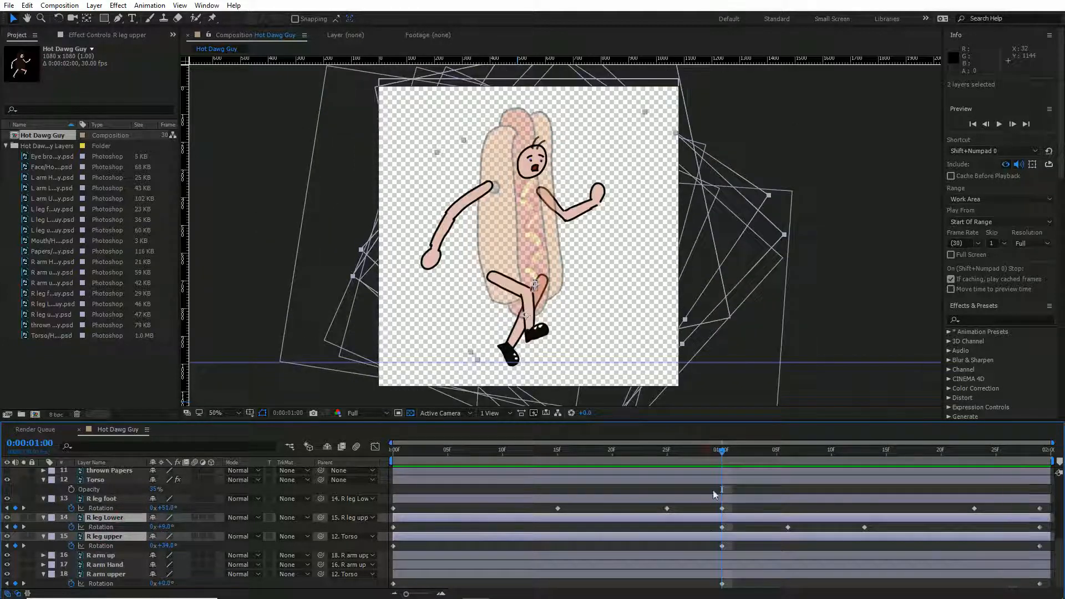
{"action": "left_click_drag", "start_coordinate": [707, 548], "coordinate": [727, 523]}
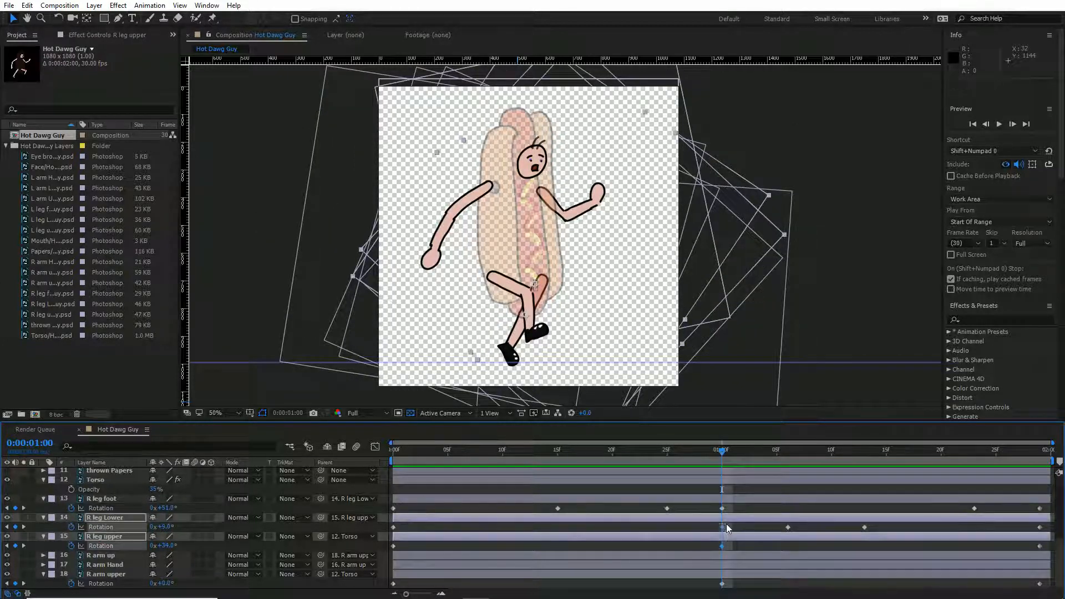
Try Easy Ease In on the two selected right-leg rotation keyframes, preview the motion, and undo the easing.
{"action": "right_click", "coordinate": [721, 528]}
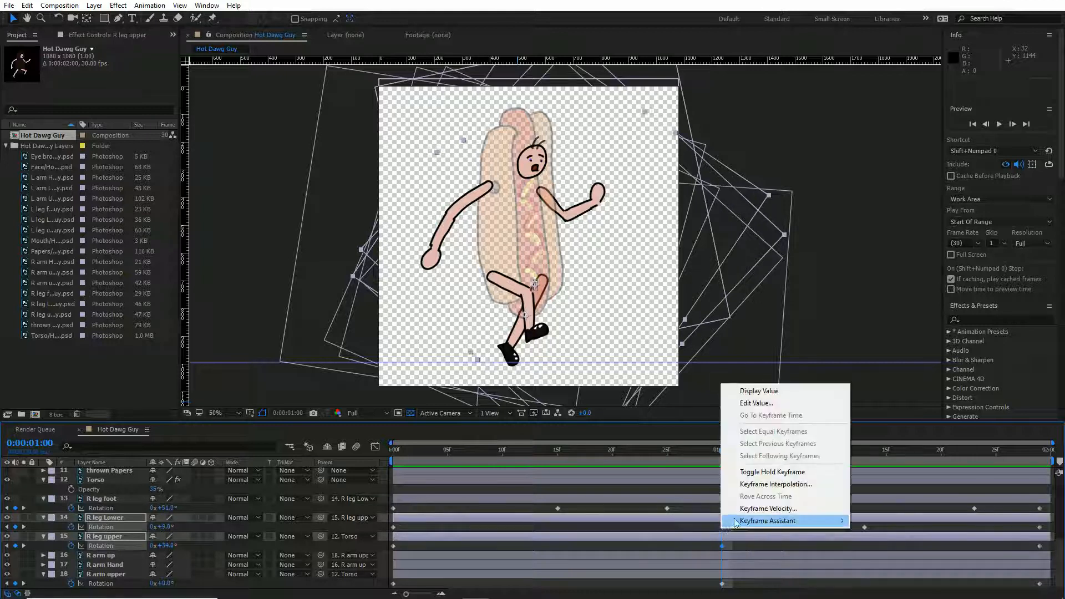
{"action": "mouse_move", "coordinate": [757, 522]}
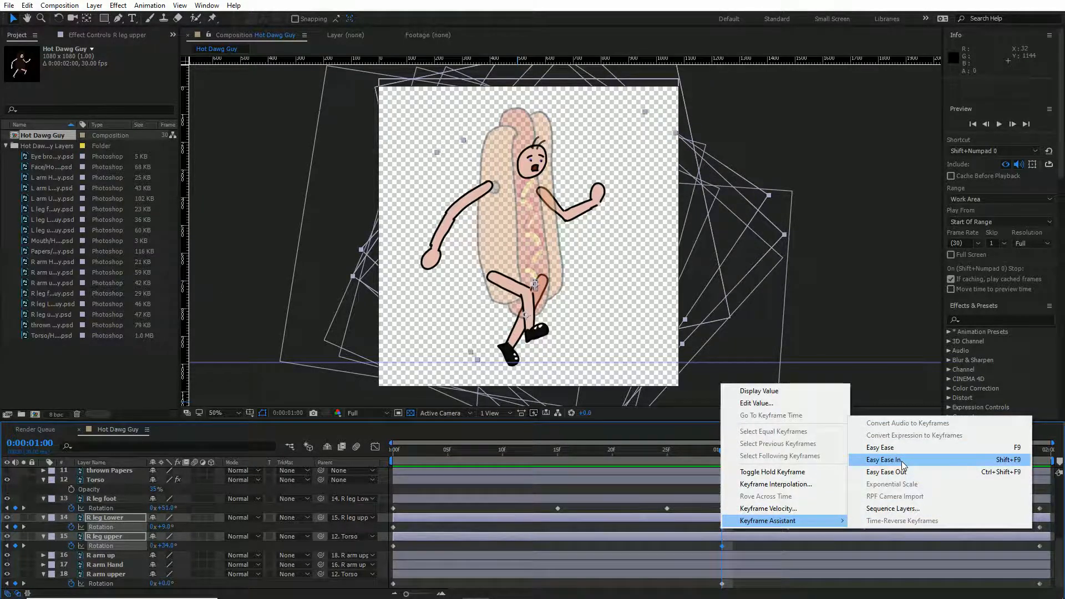
{"action": "left_click", "coordinate": [884, 459]}
{"action": "left_click_drag", "start_coordinate": [705, 450], "coordinate": [543, 468]}
{"action": "key", "text": "space"}
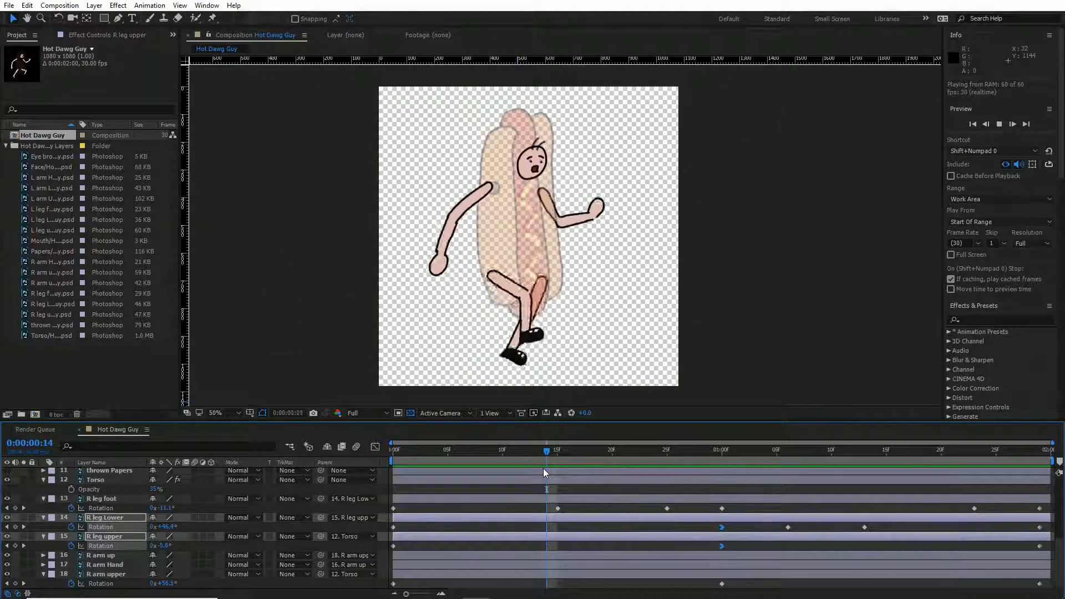
{"action": "key", "text": "space"}
{"action": "key", "text": "ctrl+z"}
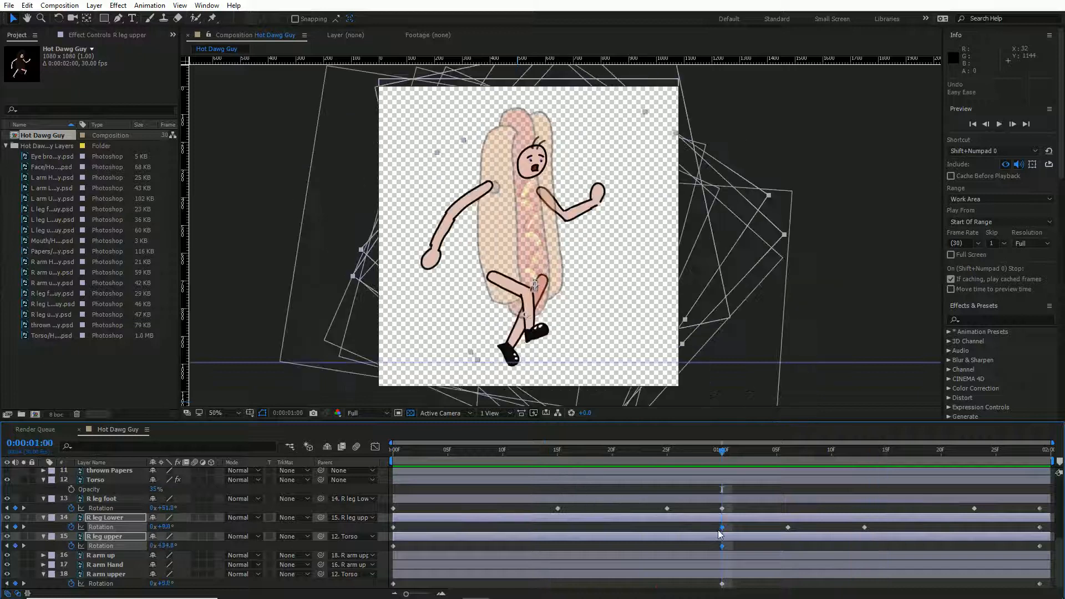
Apply Easy Ease Out to the R leg Lower and R leg upper rotation keyframes at 0:00:01:00 and preview the animation.
{"action": "right_click", "coordinate": [723, 529]}
{"action": "mouse_move", "coordinate": [743, 522]}
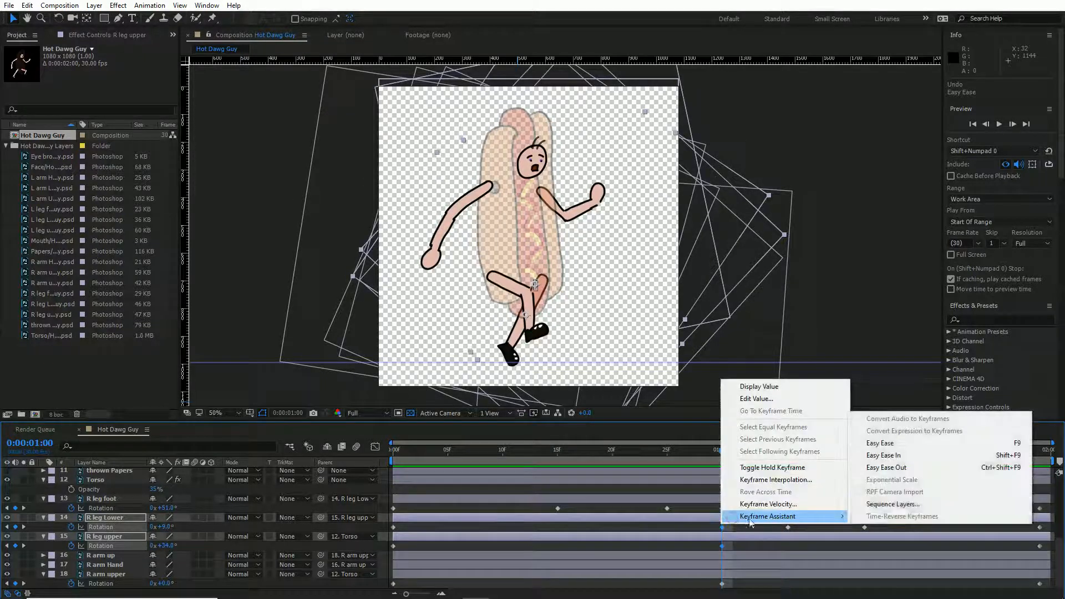
{"action": "left_click", "coordinate": [886, 469]}
{"action": "key", "text": "space"}
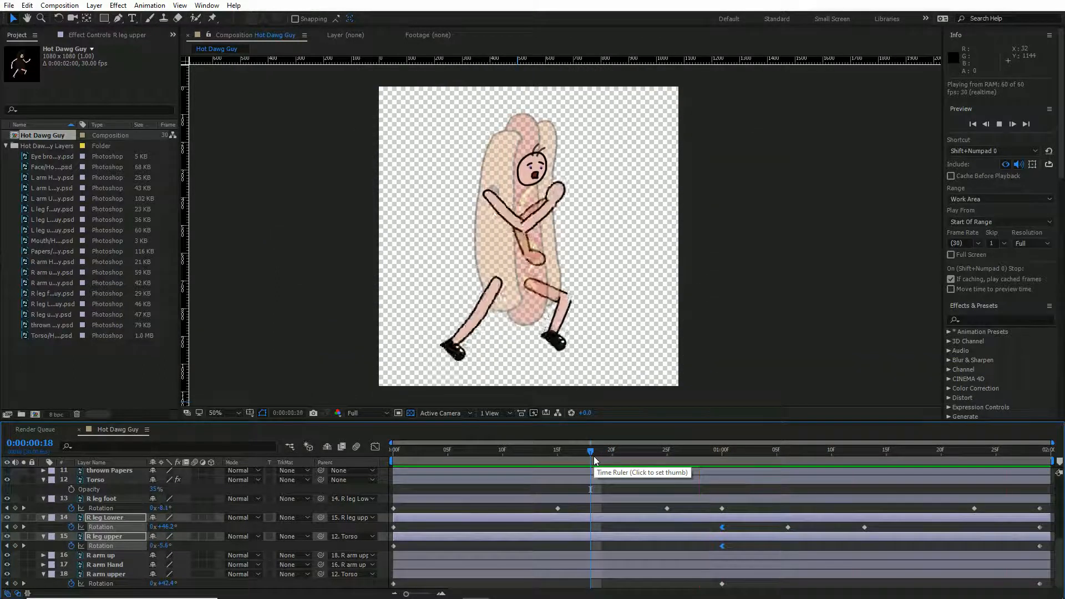
{"action": "key", "text": "space"}
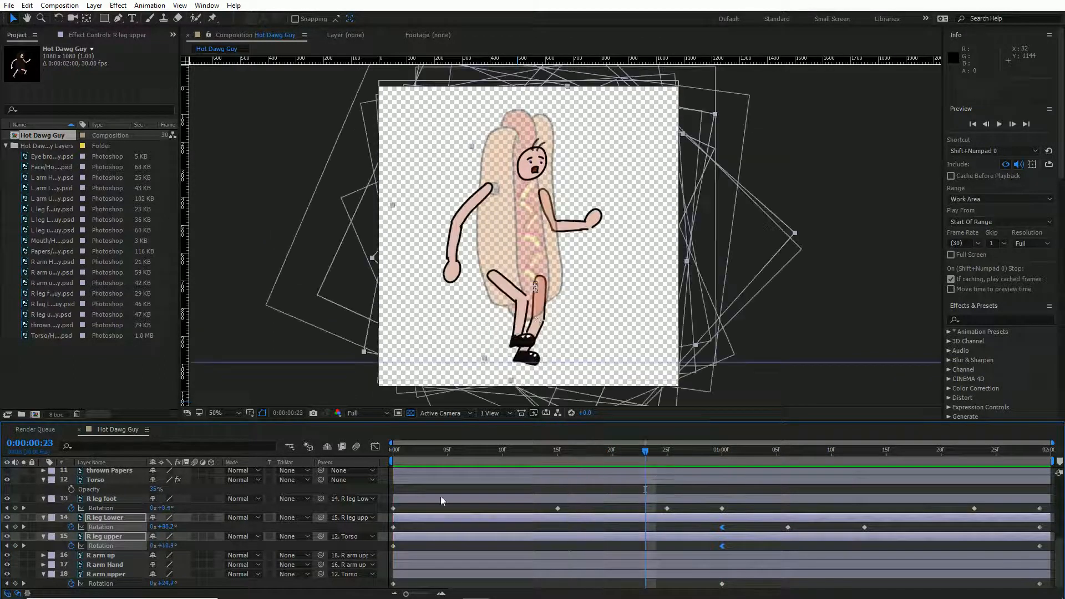
Start rotation keyframing on R arm Hand at 0:00:00:00 and add rotation keyframes at 0:00:01:29 and 0:00:01:00.
{"action": "left_click", "coordinate": [111, 574]}
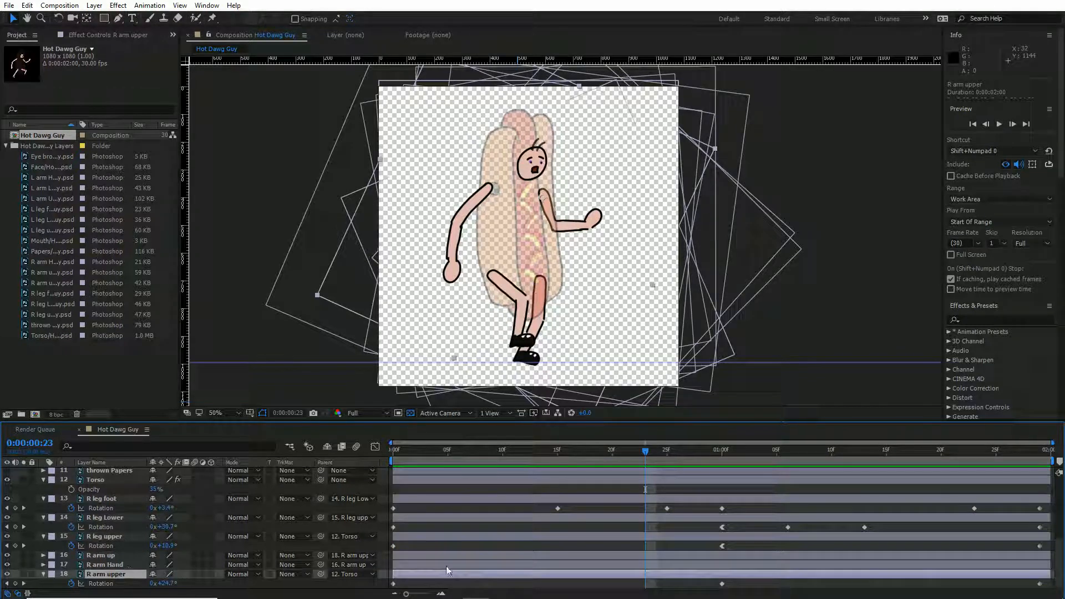
{"action": "key", "text": "r"}
{"action": "key", "text": "Home"}
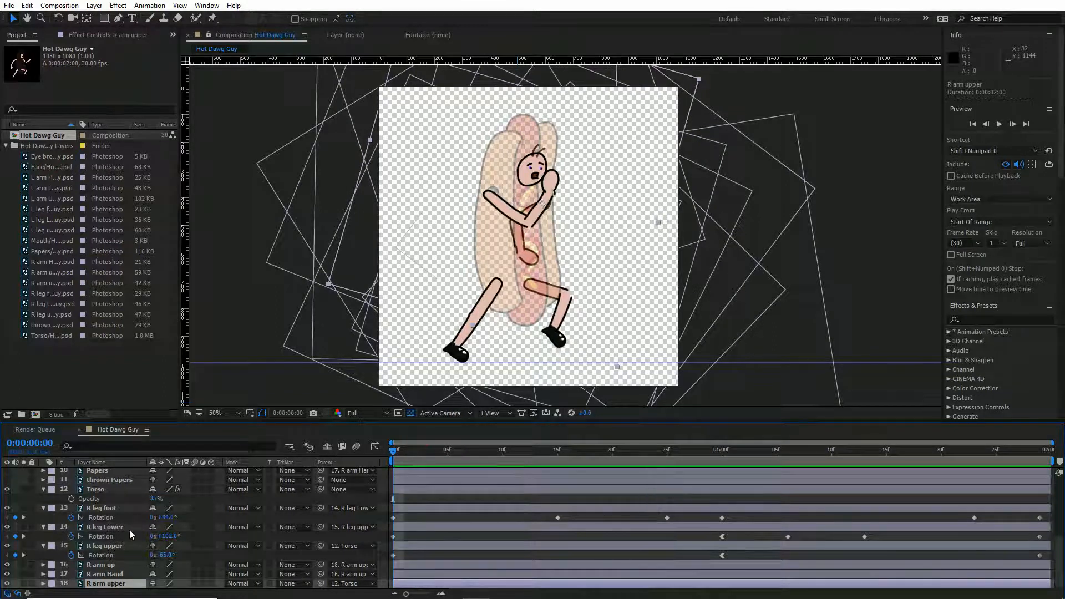
{"action": "key", "text": "r"}
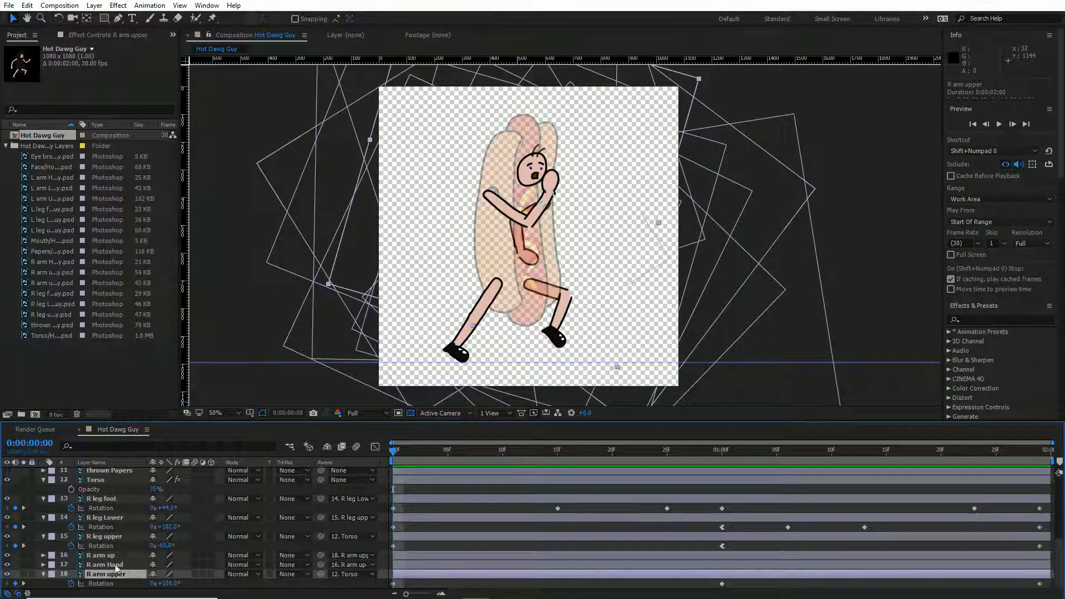
{"action": "left_click", "coordinate": [114, 565]}
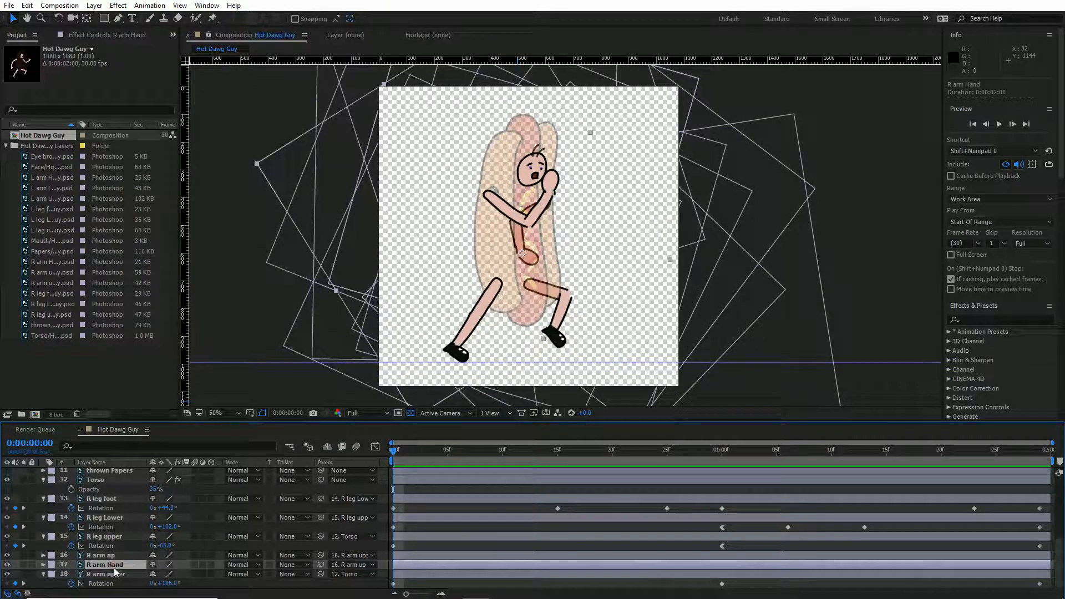
{"action": "key", "text": "r"}
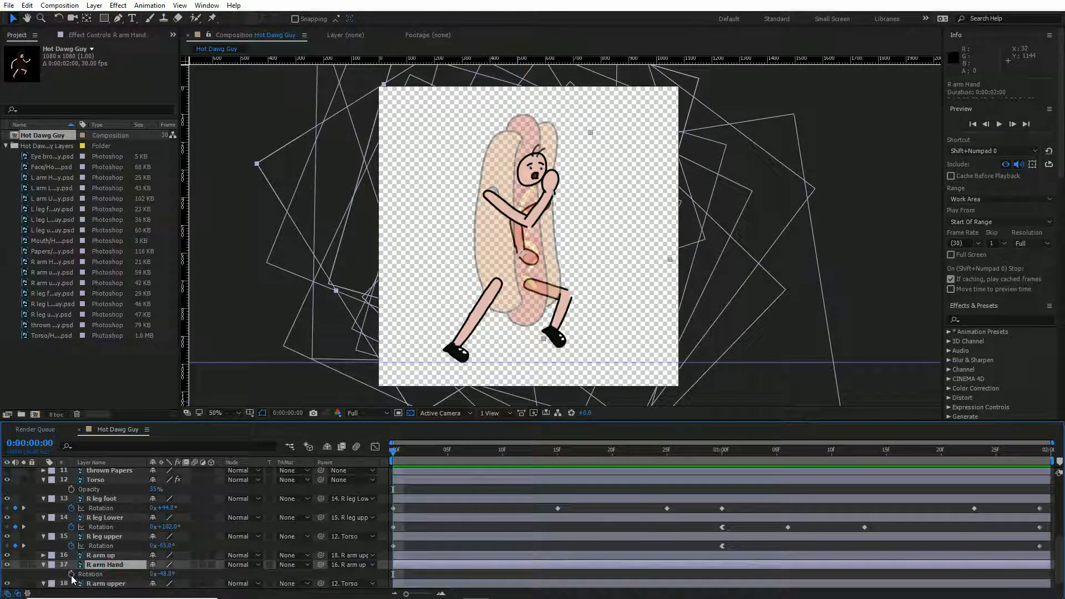
{"action": "left_click", "coordinate": [71, 574]}
{"action": "left_click_drag", "start_coordinate": [618, 455], "coordinate": [1039, 470]}
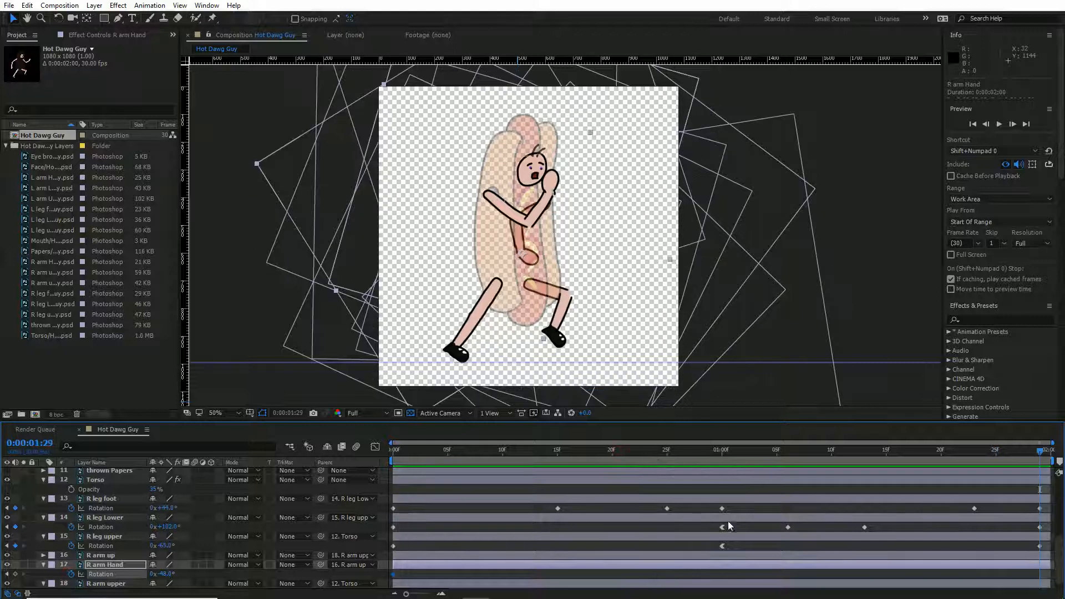
{"action": "left_click", "coordinate": [15, 575]}
{"action": "left_click_drag", "start_coordinate": [530, 454], "coordinate": [717, 469]}
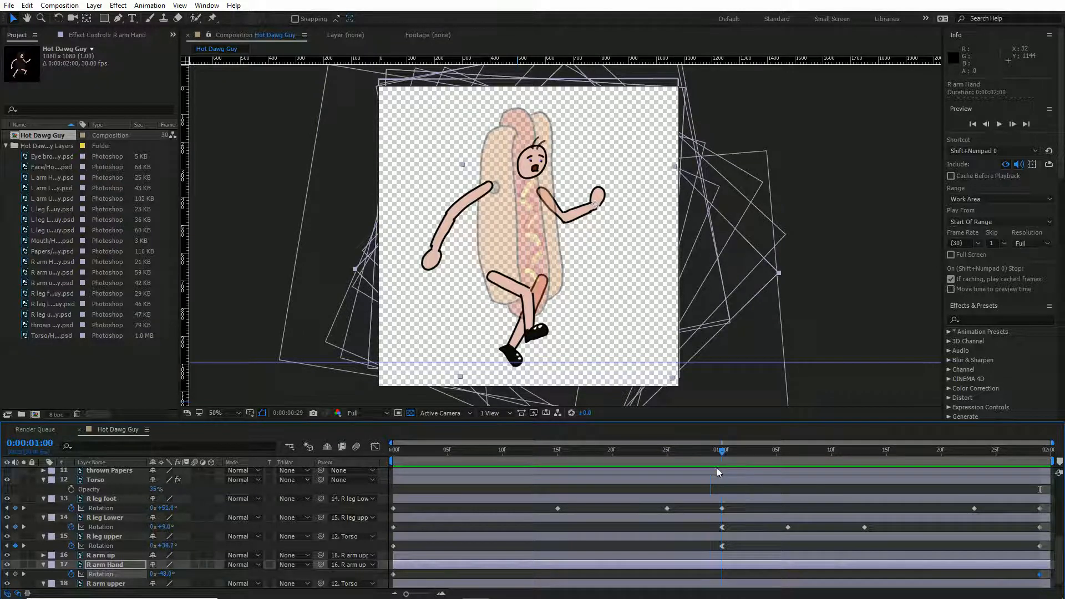
{"action": "left_click_drag", "start_coordinate": [169, 577], "coordinate": [162, 573]}
Start rotation keyframing on R arm up, move its keyframe to 0:00:00:18, and add another keyframe at 0:00:01:15.
{"action": "left_click", "coordinate": [122, 555]}
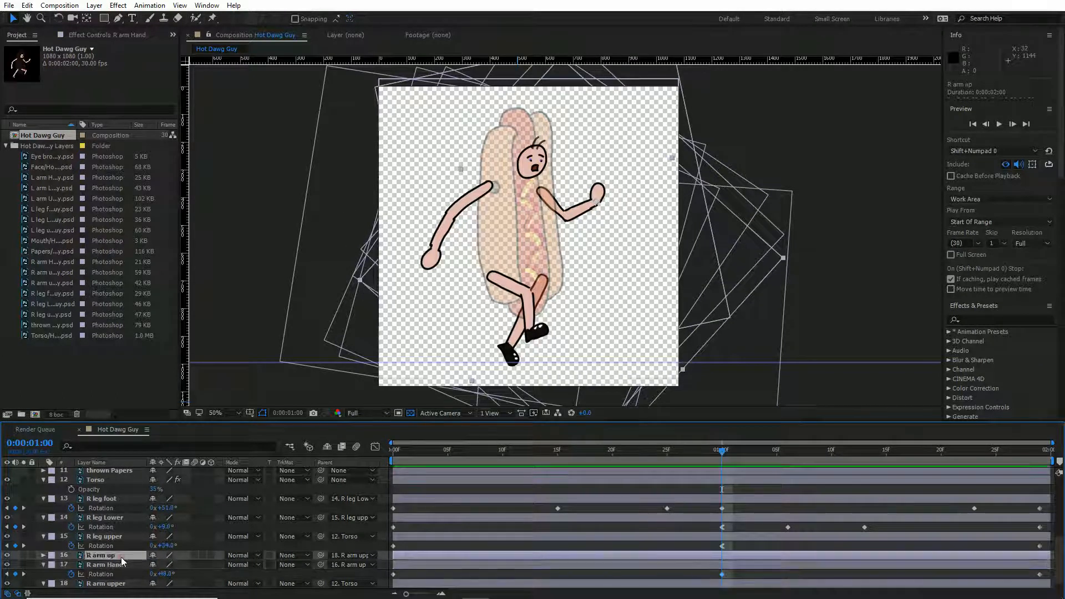
{"action": "key", "text": "r"}
{"action": "left_click", "coordinate": [71, 565]}
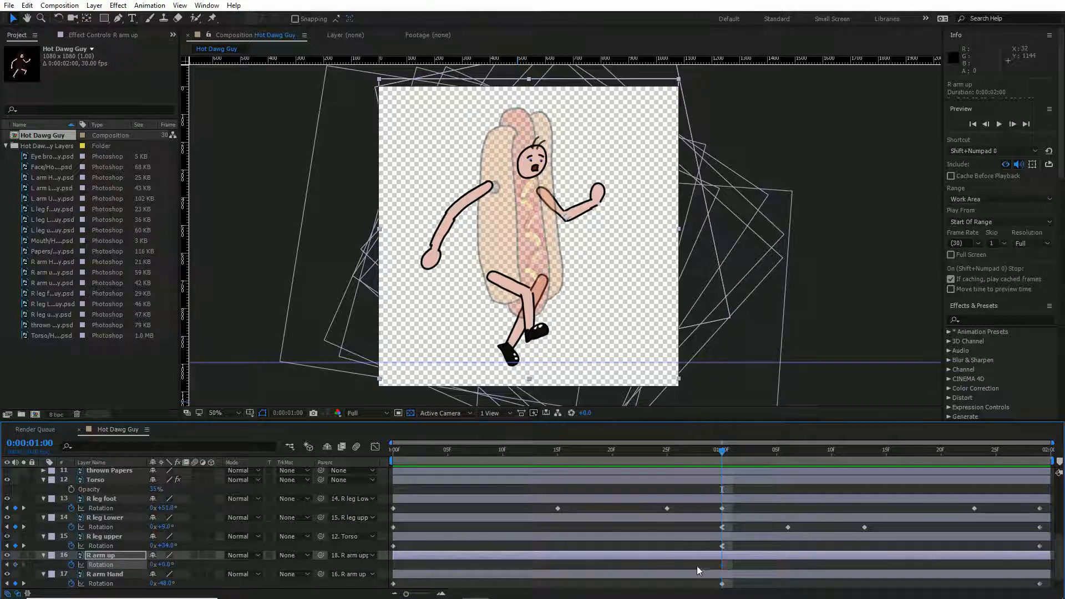
{"action": "left_click_drag", "start_coordinate": [697, 567], "coordinate": [592, 566]}
{"action": "left_click", "coordinate": [865, 450]}
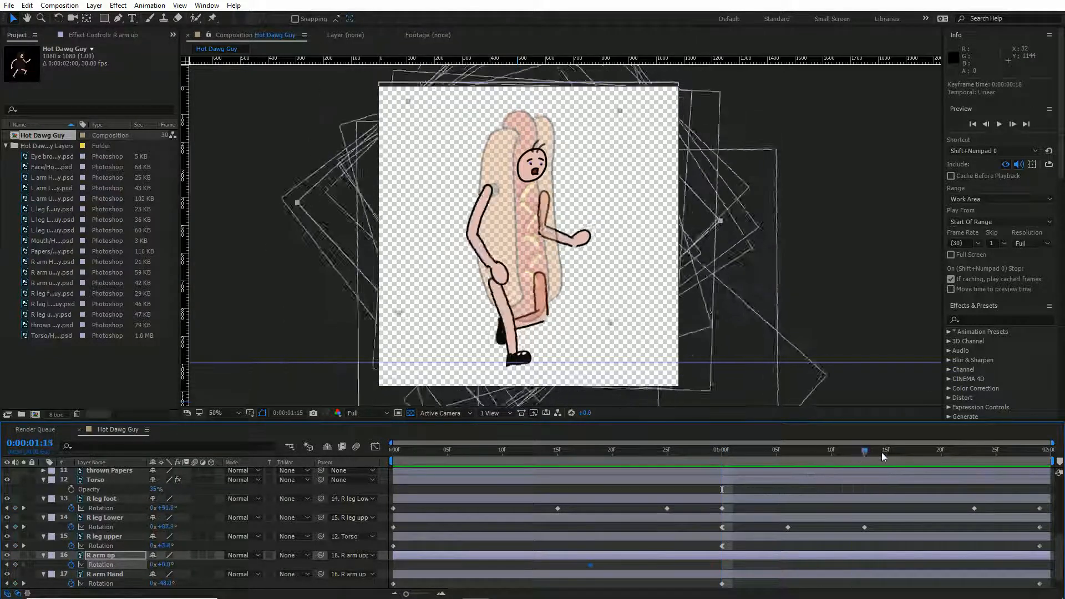
{"action": "left_click", "coordinate": [882, 453]}
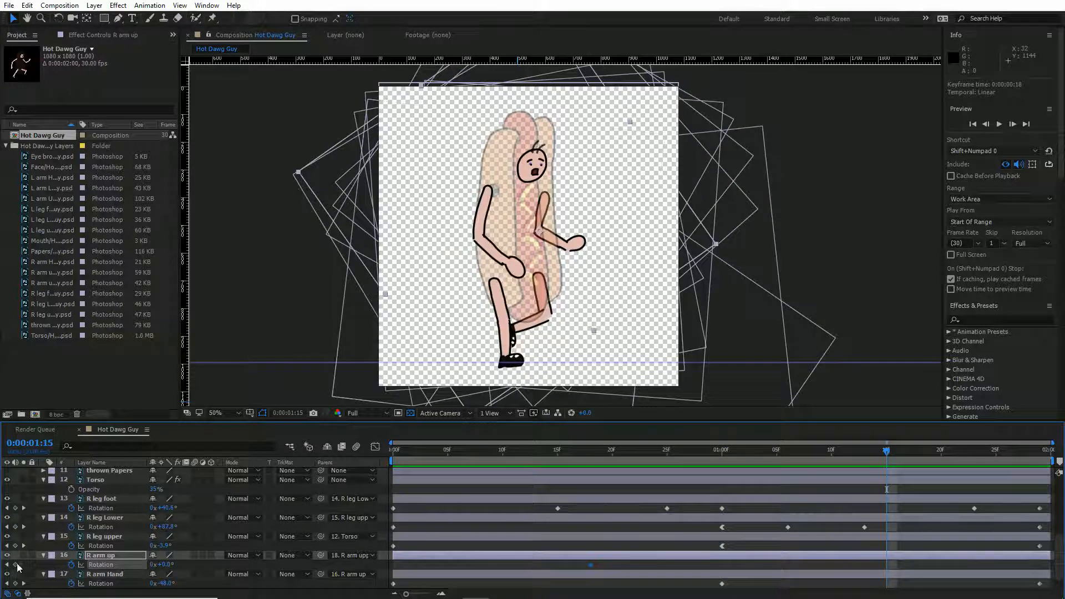
{"action": "left_click", "coordinate": [14, 565]}
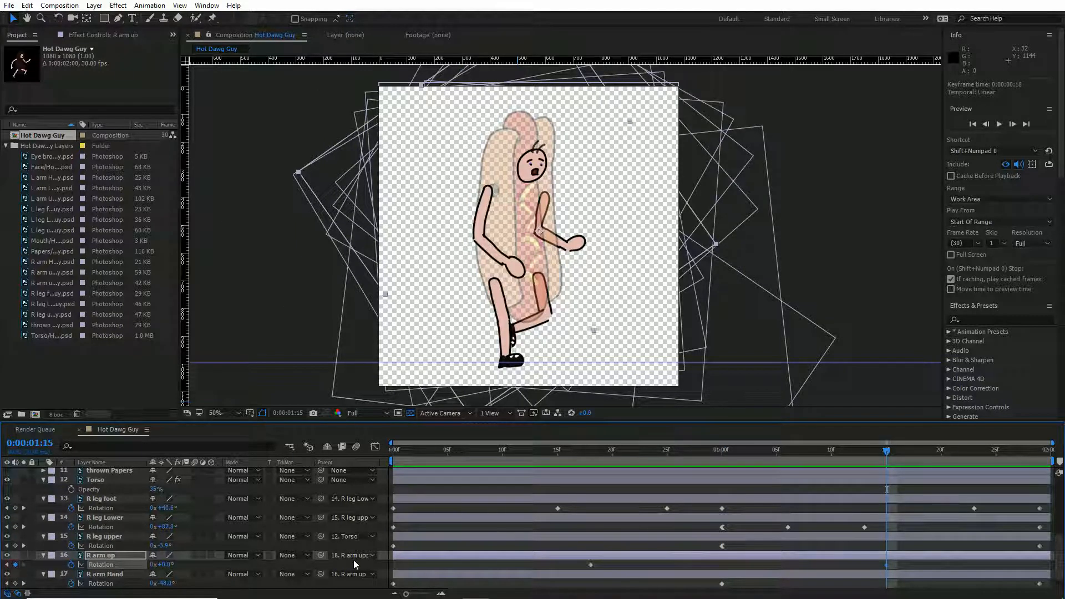
{"action": "left_click", "coordinate": [886, 565]}
Decrease the R arm up rotation at 0:00:01:00, and set it to +28° at 0:00:00:18 and +21° at 0:00:01:15.
{"action": "left_click", "coordinate": [722, 449]}
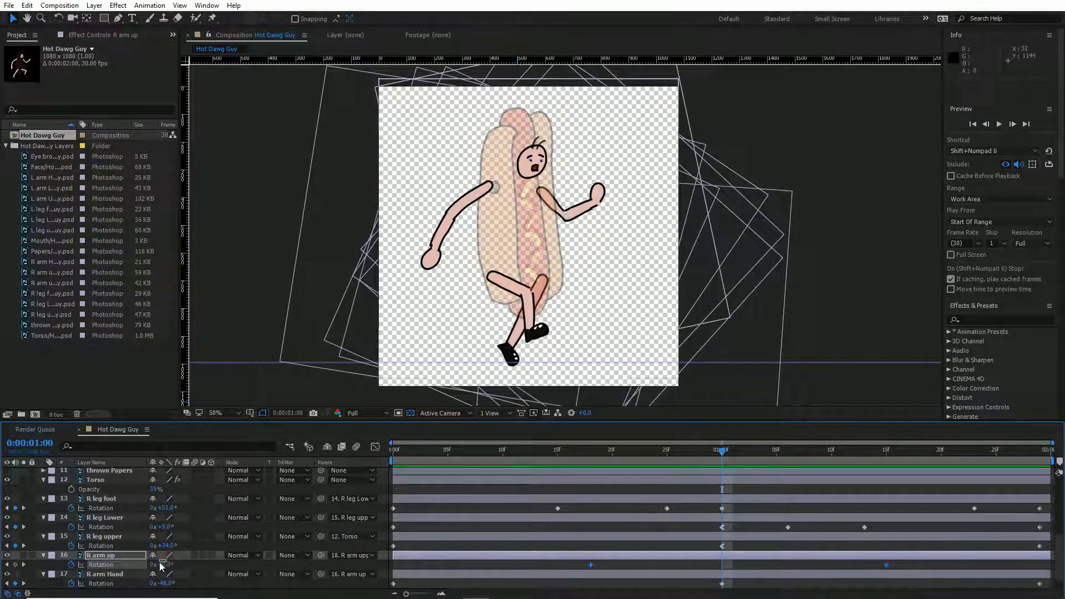
{"action": "left_click_drag", "start_coordinate": [164, 565], "coordinate": [153, 565]}
{"action": "left_click", "coordinate": [590, 451]}
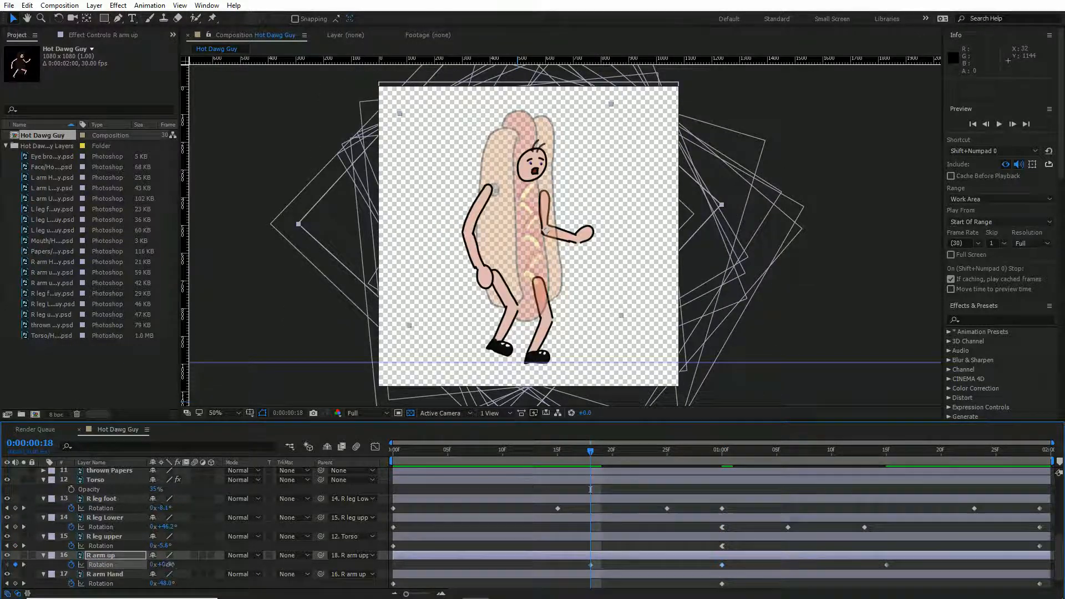
{"action": "left_click_drag", "start_coordinate": [167, 564], "coordinate": [186, 567]}
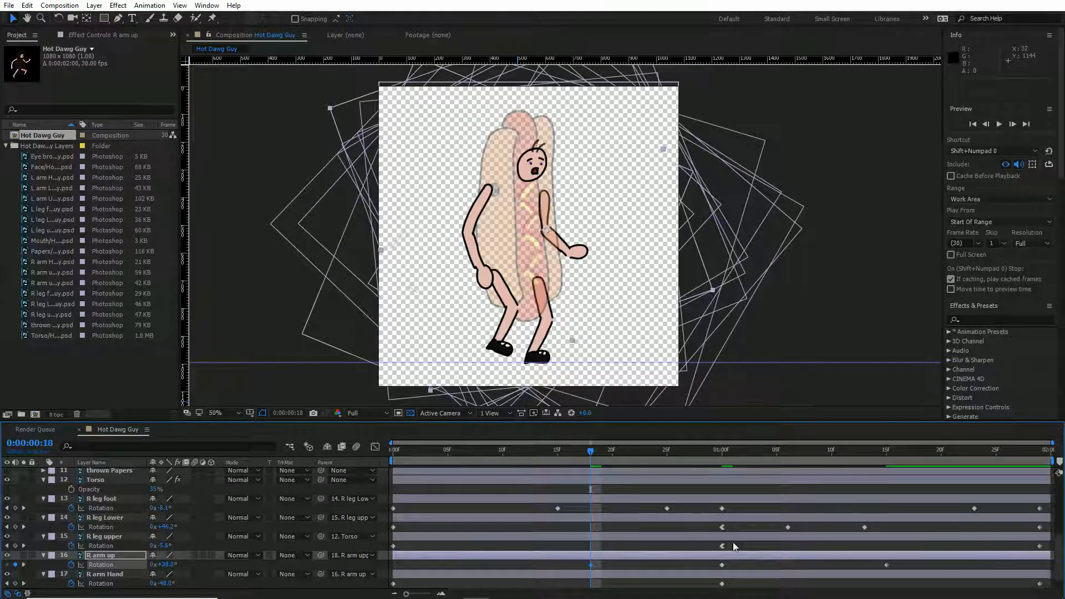
{"action": "left_click", "coordinate": [886, 450]}
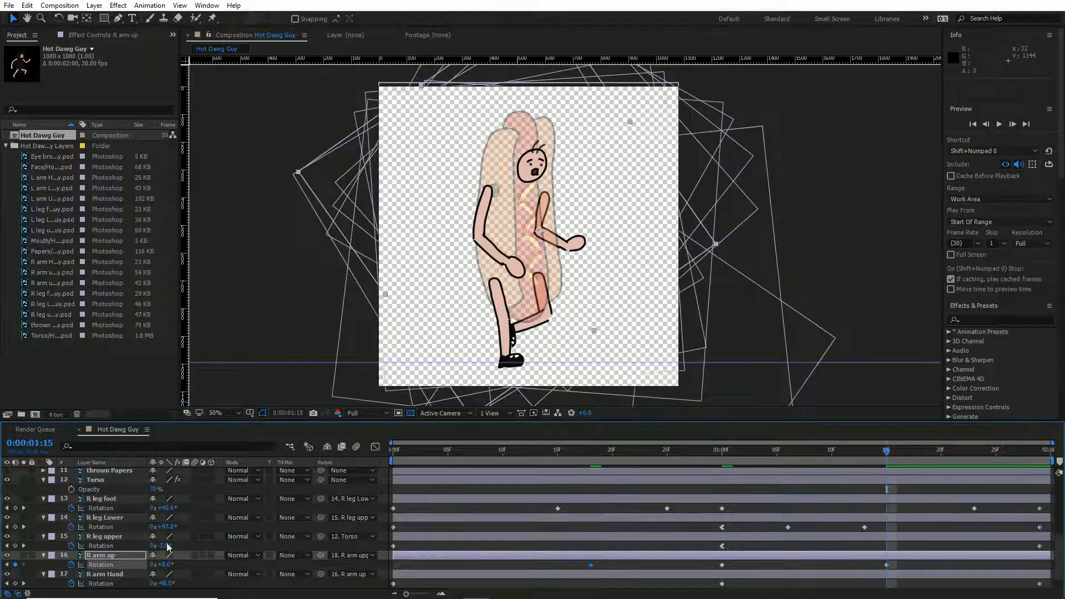
{"action": "left_click_drag", "start_coordinate": [169, 564], "coordinate": [181, 565]}
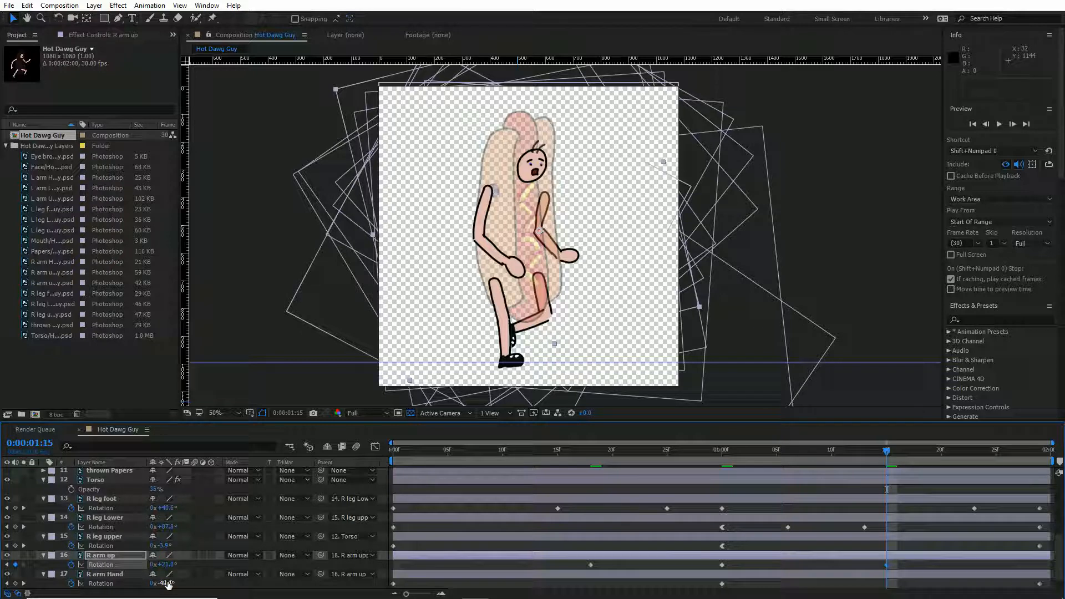
Increase the R arm Hand rotation at 0:00:01:15 and 0:00:00:18 so the hand follows the forearm's swing.
{"action": "left_click_drag", "start_coordinate": [167, 583], "coordinate": [189, 580]}
{"action": "mouse_move", "coordinate": [591, 448]}
{"action": "left_mouse_down"}
{"action": "mouse_move", "coordinate": [598, 452]}
{"action": "mouse_move", "coordinate": [585, 457]}
{"action": "left_mouse_up"}
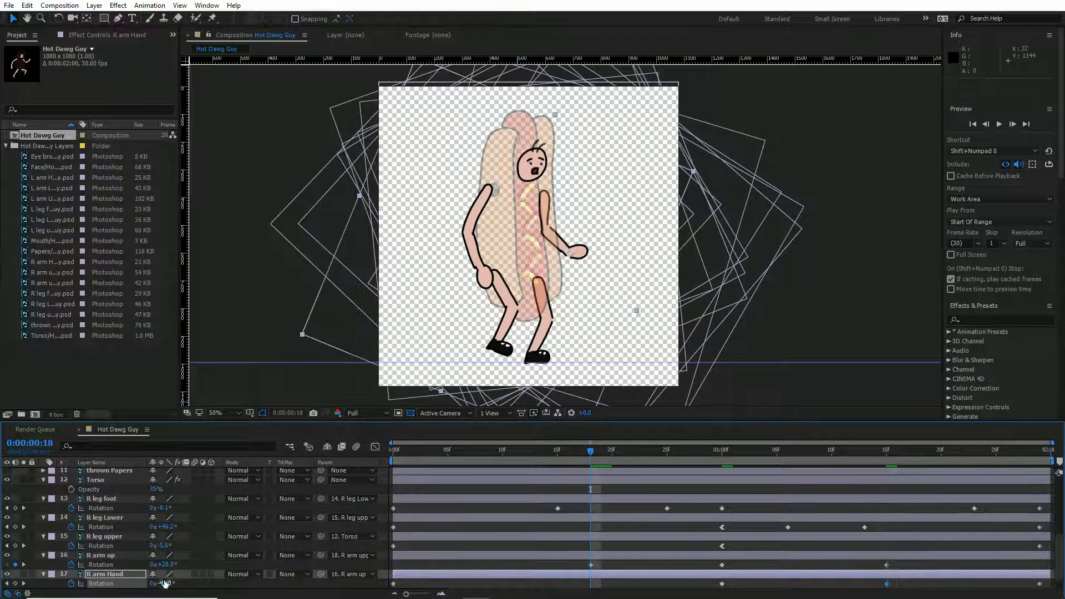
{"action": "left_click_drag", "start_coordinate": [165, 583], "coordinate": [194, 579]}
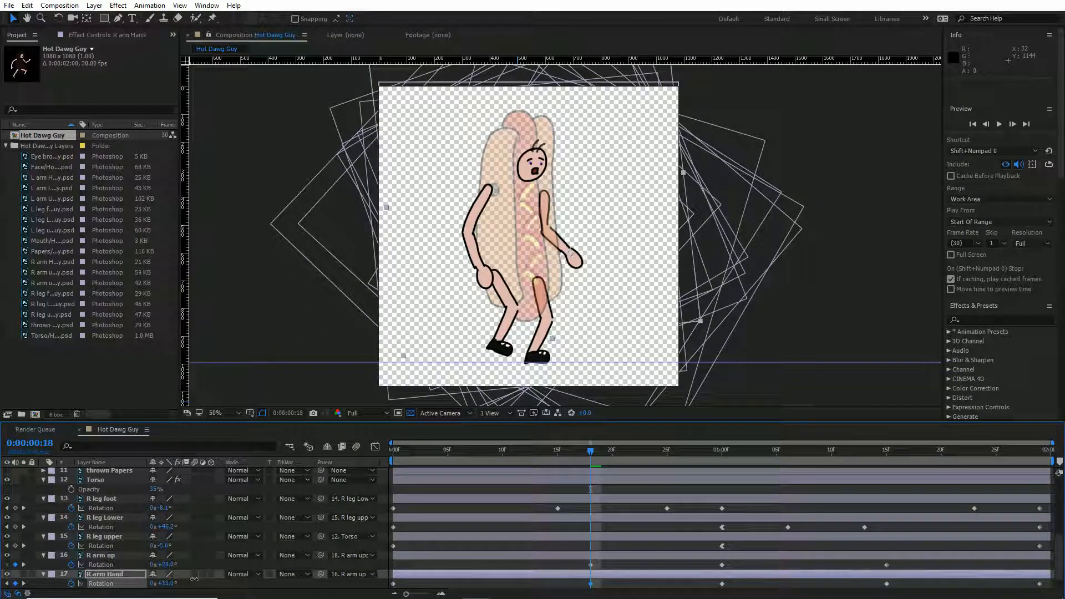
Return to the start of the composition and set the Torso layer's opacity to 100%.
{"action": "key", "text": "Home"}
{"action": "scroll", "coordinate": [120, 534], "scroll_direction": "up", "scroll_amount": 3}
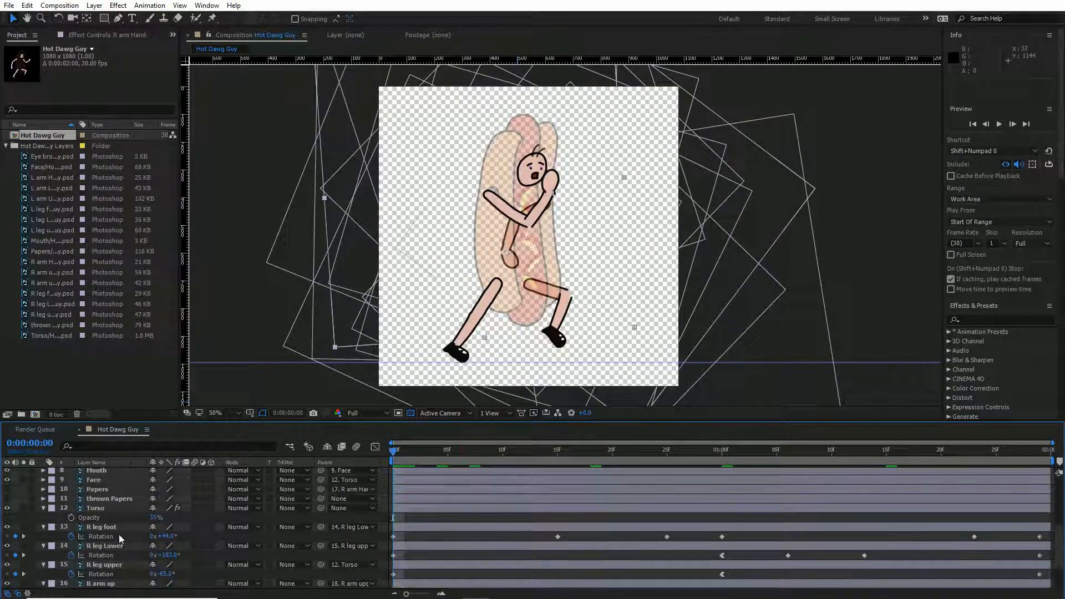
{"action": "left_click", "coordinate": [156, 574]}
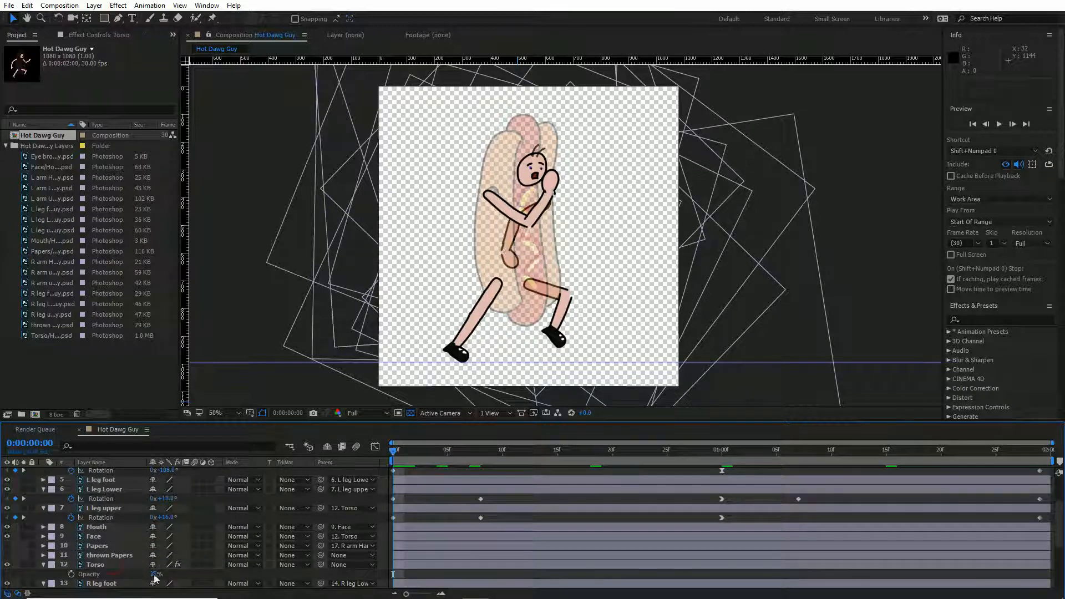
{"action": "type", "text": "100"}
{"action": "key", "text": "Return"}
{"action": "scroll", "coordinate": [114, 511], "scroll_direction": "up", "scroll_amount": 3}
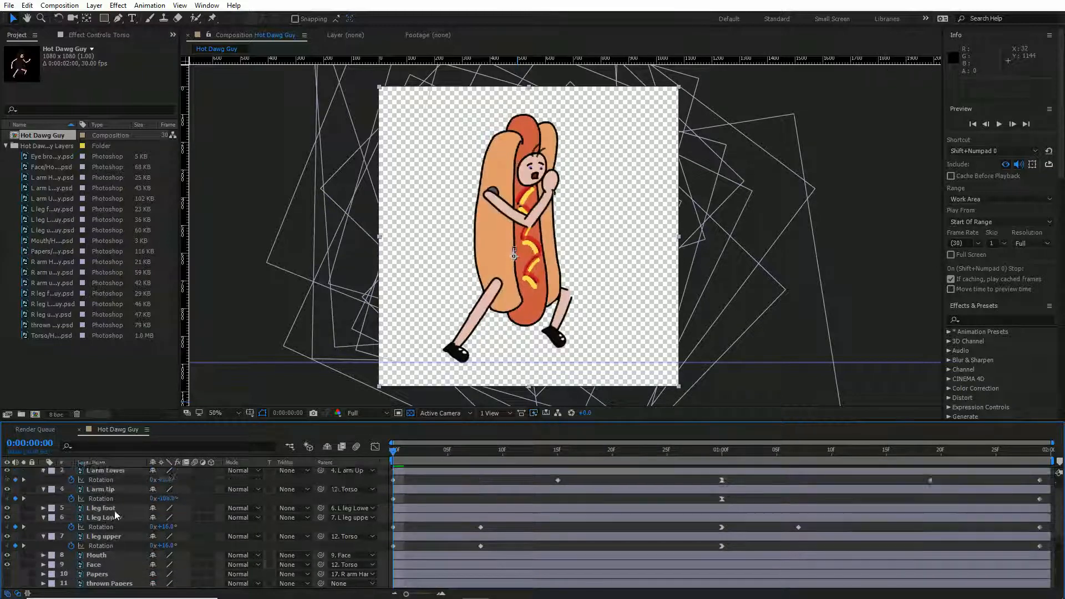
{"action": "scroll", "coordinate": [105, 548], "scroll_direction": "down", "scroll_amount": 3}
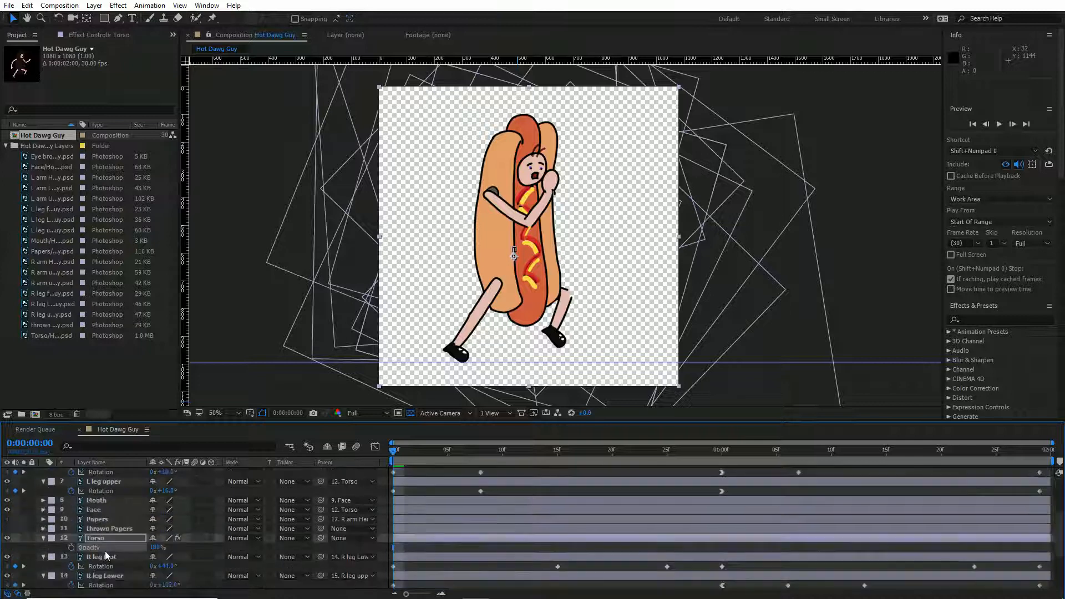
Start rotation keyframing on the Face layer at 0:00:00:00 and add a second rotation keyframe at 0:00:01:29.
{"action": "left_click", "coordinate": [107, 510]}
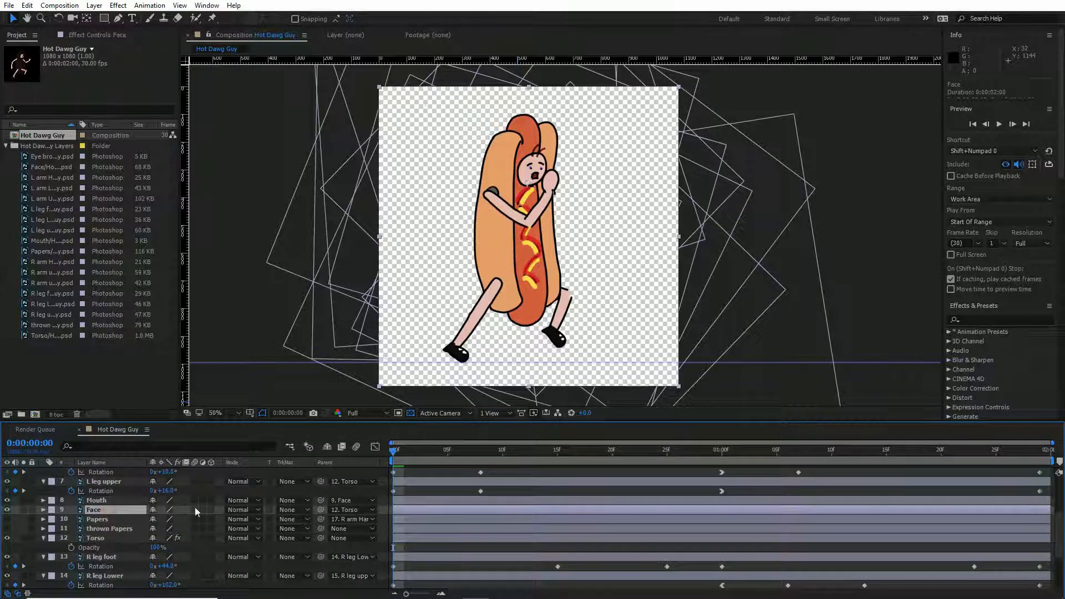
{"action": "key", "text": "p"}
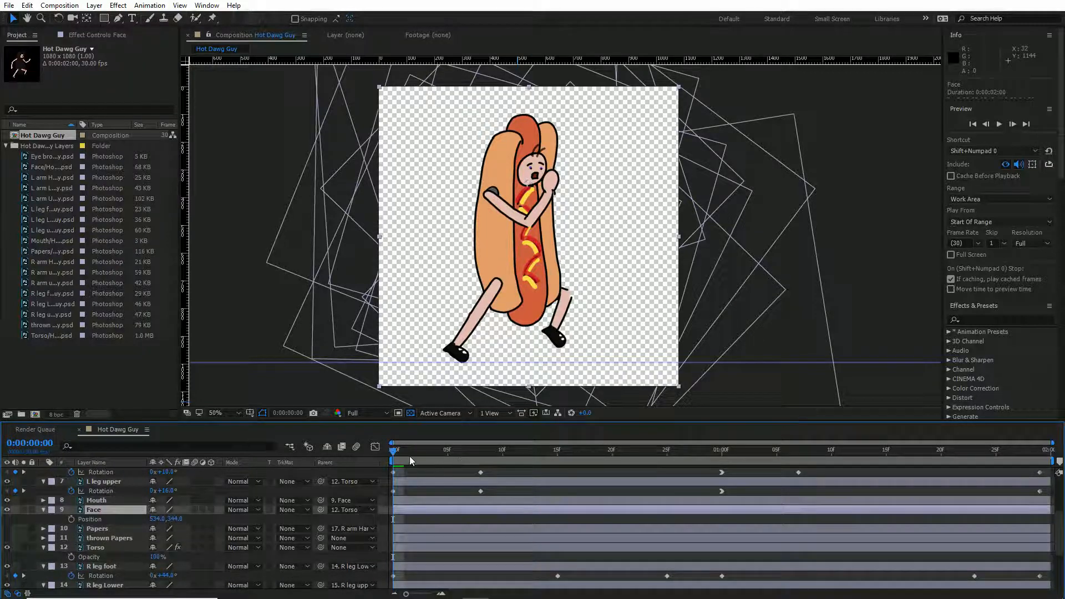
{"action": "left_click_drag", "start_coordinate": [387, 453], "coordinate": [689, 482]}
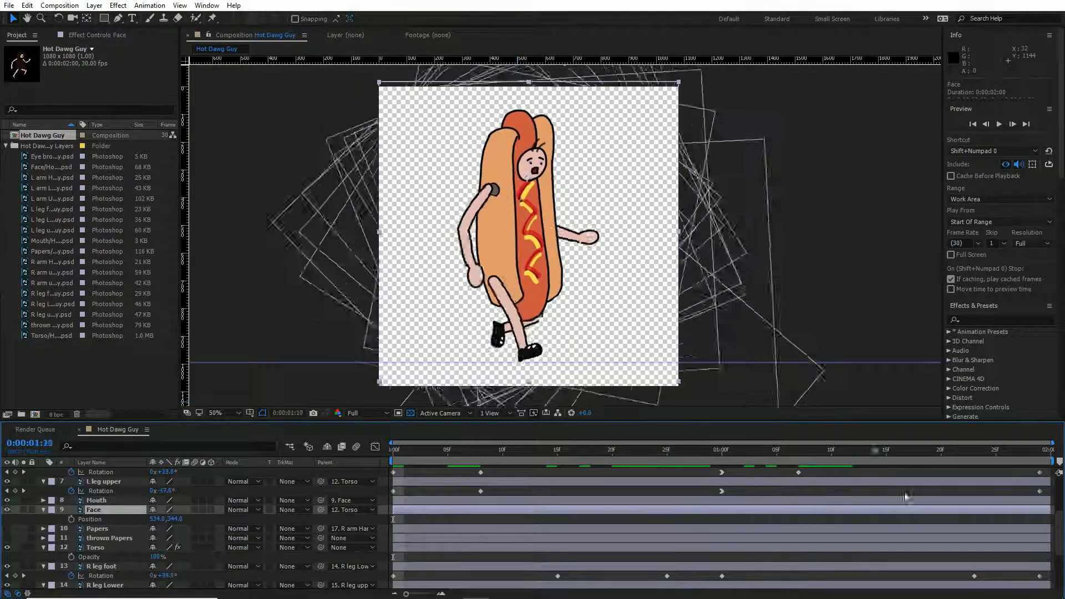
{"action": "key", "text": "space"}
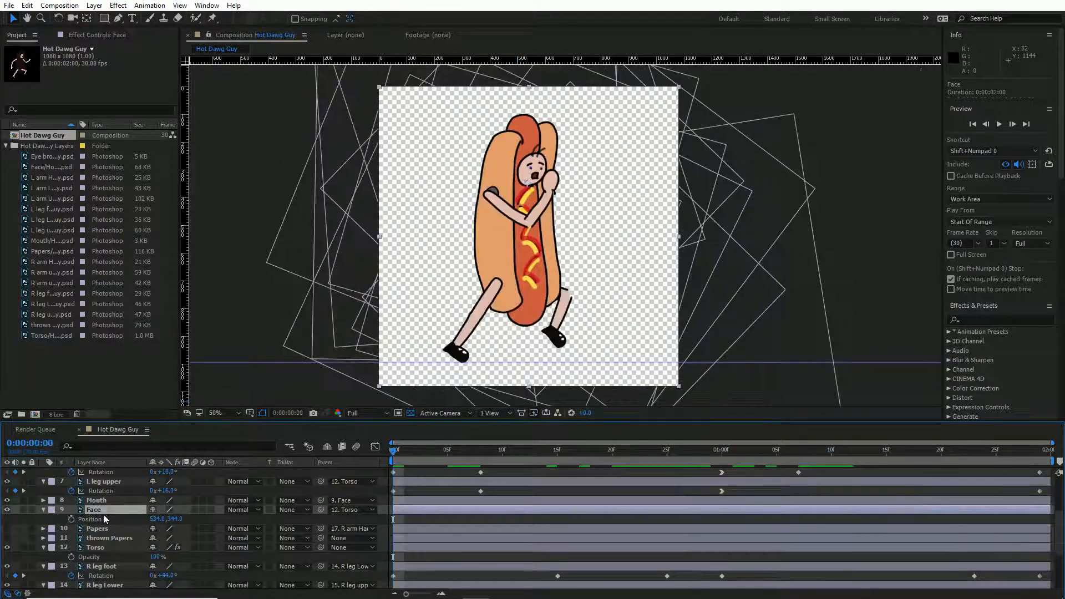
{"action": "key", "text": "r"}
{"action": "left_click", "coordinate": [71, 519]}
{"action": "left_click_drag", "start_coordinate": [413, 451], "coordinate": [1039, 451]}
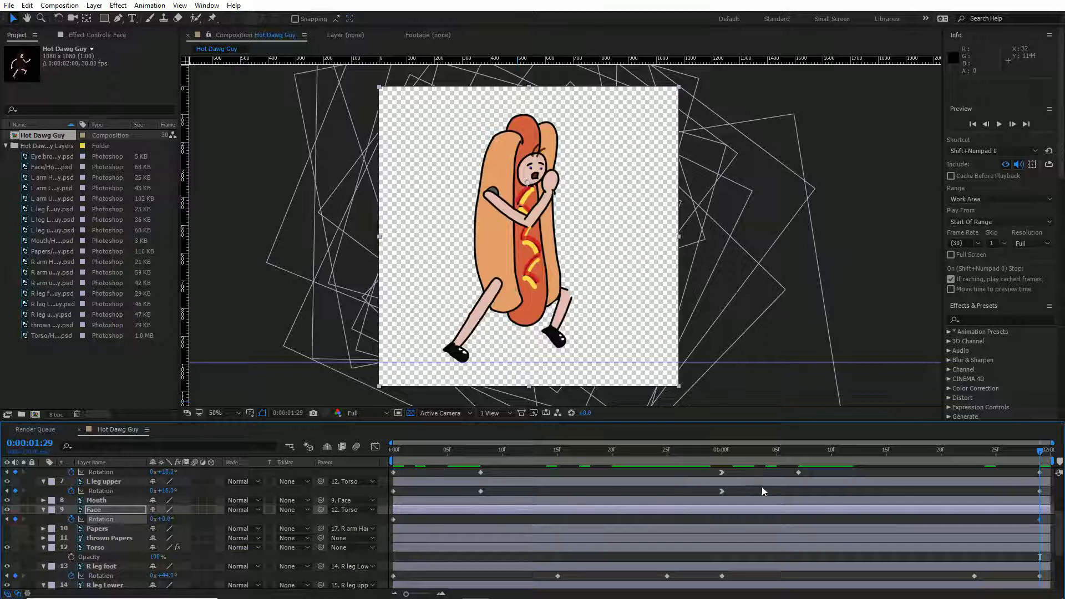
Set the Face rotation to -14° at 0:00:01:00 and preview the head tilt.
{"action": "left_click_drag", "start_coordinate": [473, 458], "coordinate": [717, 503]}
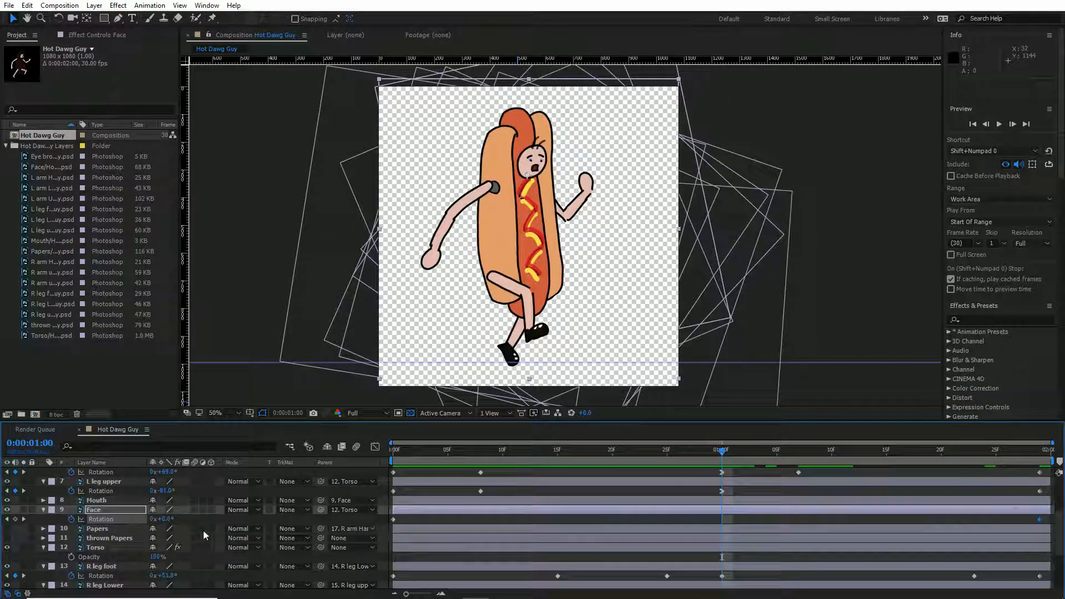
{"action": "left_click_drag", "start_coordinate": [165, 519], "coordinate": [160, 518]}
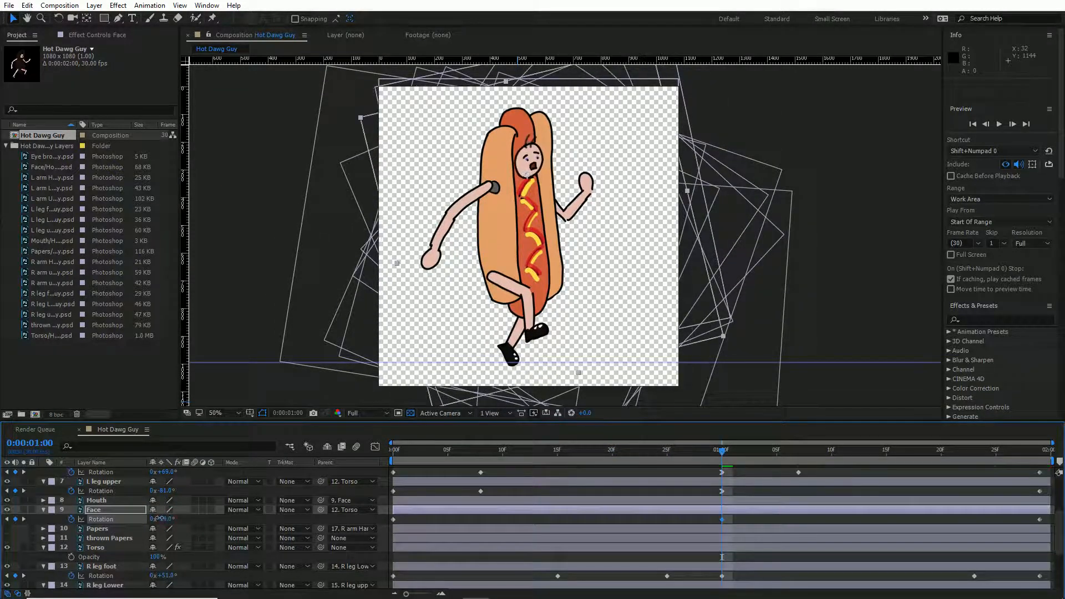
{"action": "key", "text": "space"}
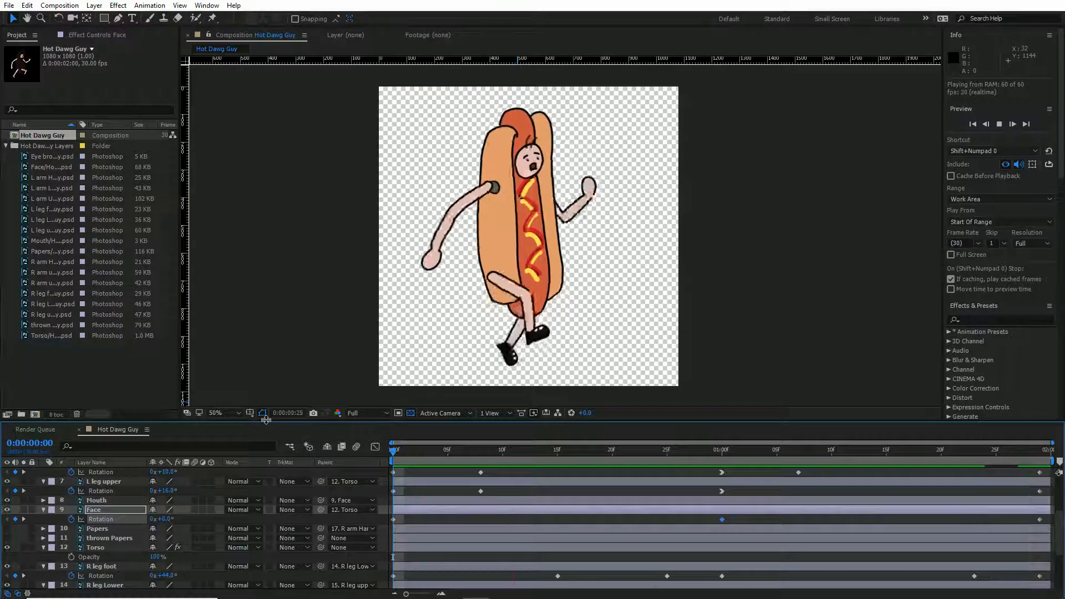
{"action": "key", "text": "space"}
Start position keyframing on the Eye brows layer at 0:00:00:07 and add another position keyframe at 0:00:01:16.
{"action": "scroll", "coordinate": [126, 528], "scroll_direction": "up", "scroll_amount": 4}
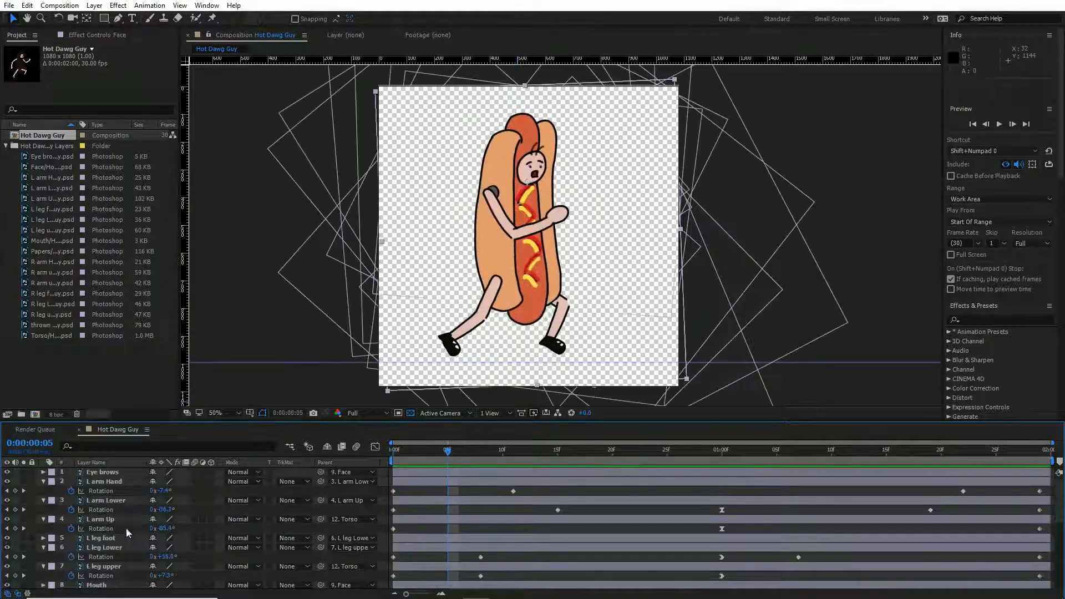
{"action": "left_click", "coordinate": [118, 473]}
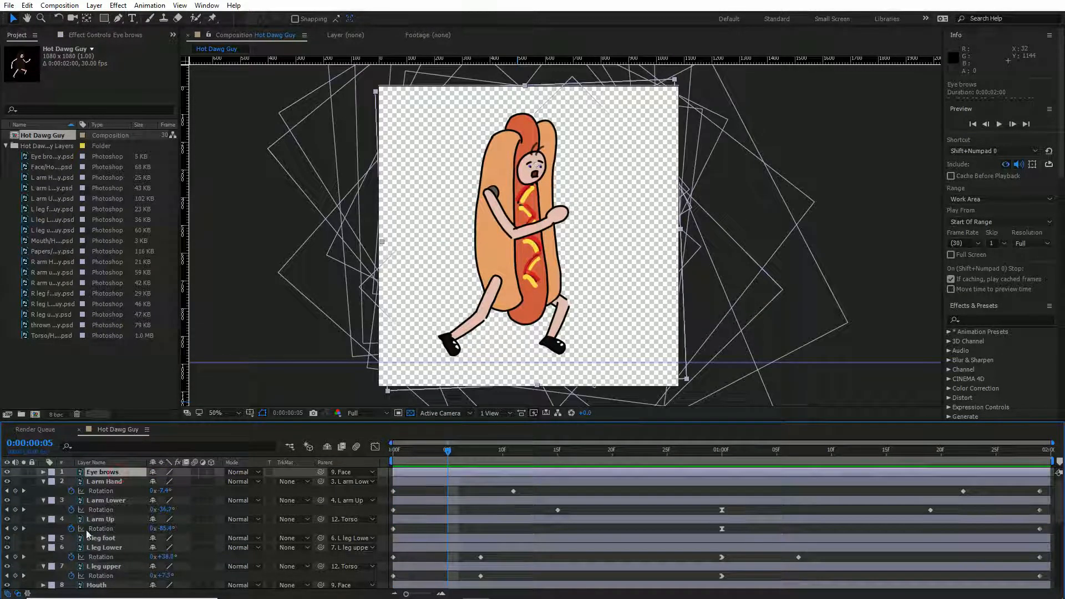
{"action": "key", "text": "p"}
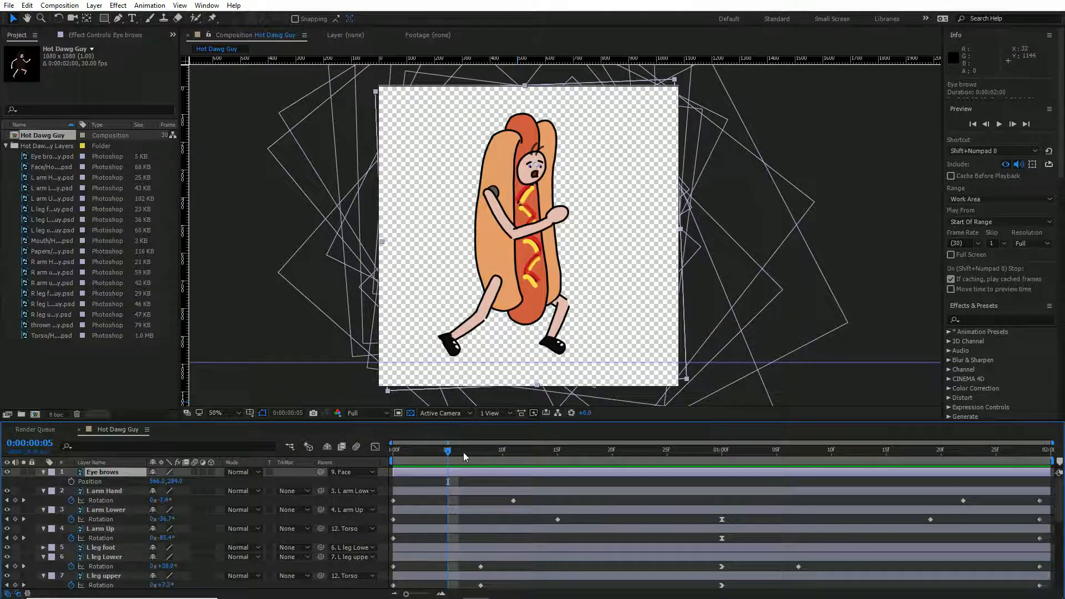
{"action": "mouse_move", "coordinate": [465, 457]}
{"action": "left_mouse_down"}
{"action": "mouse_move", "coordinate": [494, 450]}
{"action": "mouse_move", "coordinate": [467, 448]}
{"action": "left_mouse_up"}
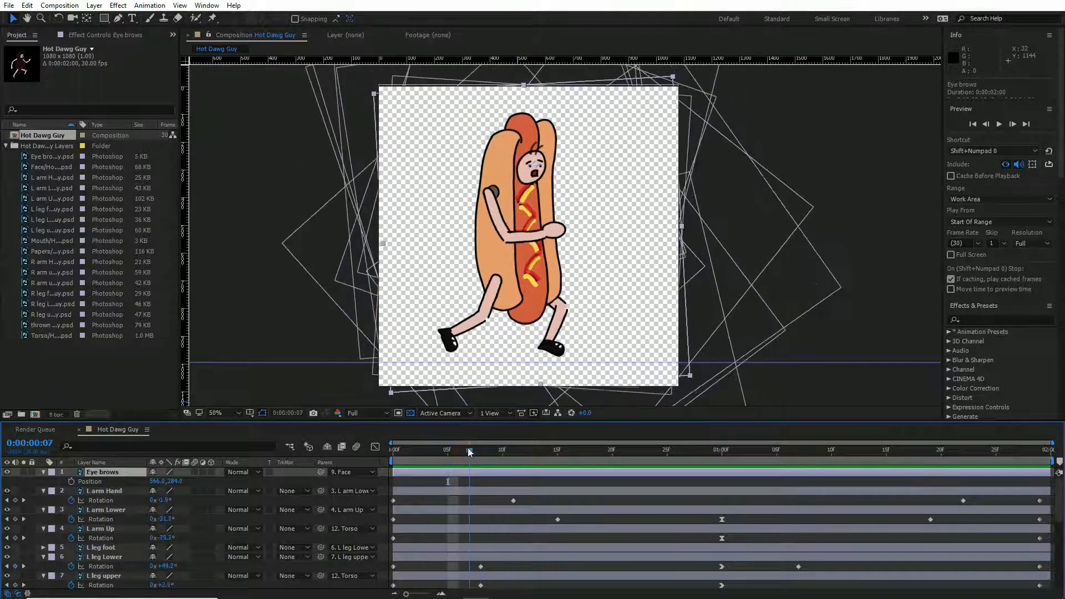
{"action": "left_click", "coordinate": [71, 482]}
{"action": "left_click", "coordinate": [901, 456]}
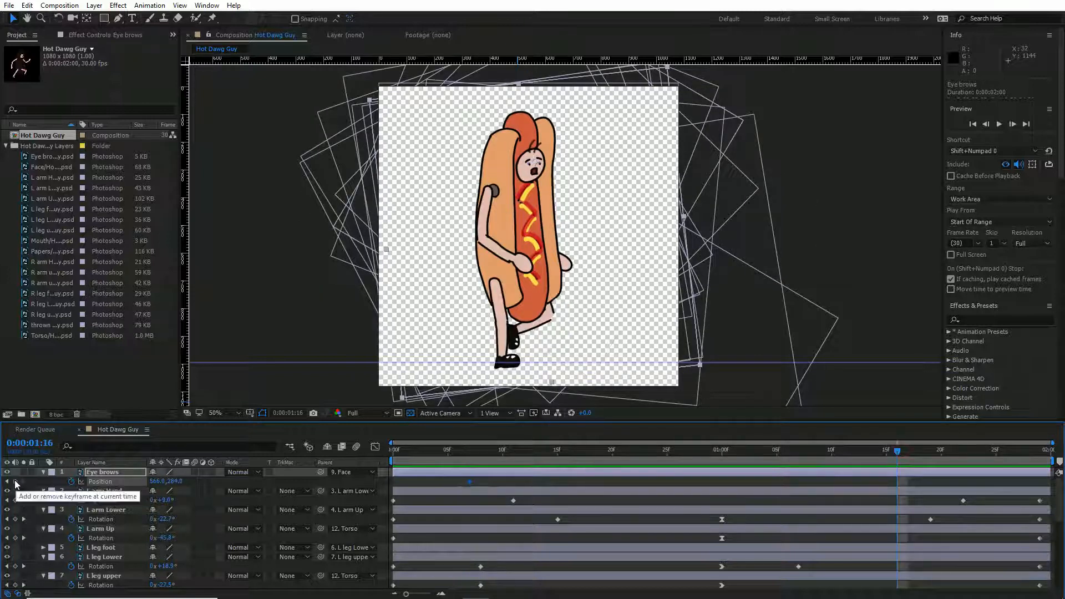
{"action": "left_click", "coordinate": [15, 482]}
Raise the Eye brows to a Y position of 269 at 0:00:01:00 and preview the motion.
{"action": "left_click", "coordinate": [721, 451]}
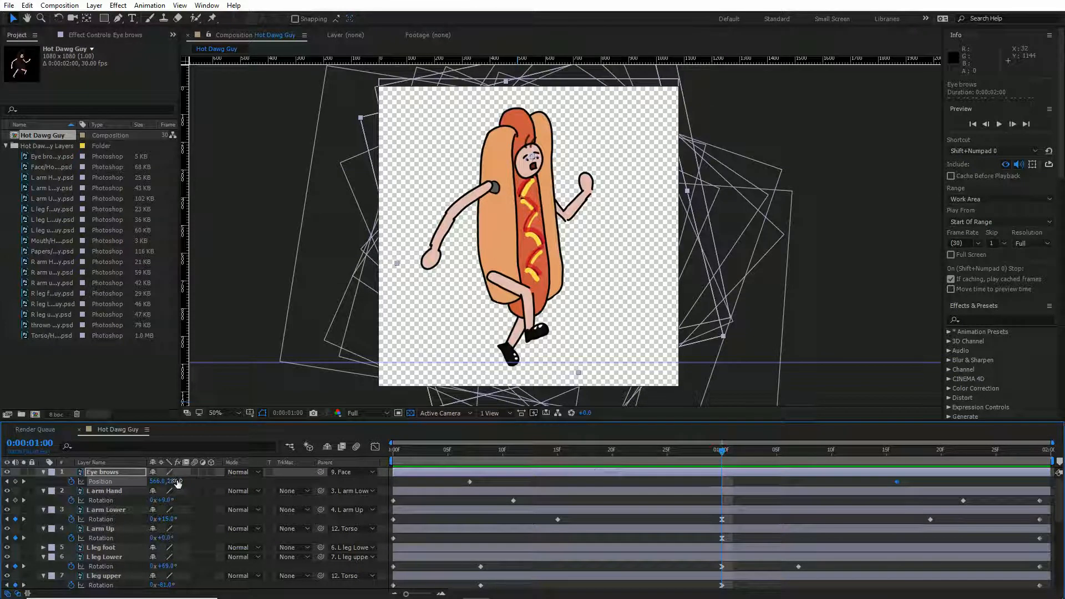
{"action": "left_click_drag", "start_coordinate": [176, 481], "coordinate": [168, 482]}
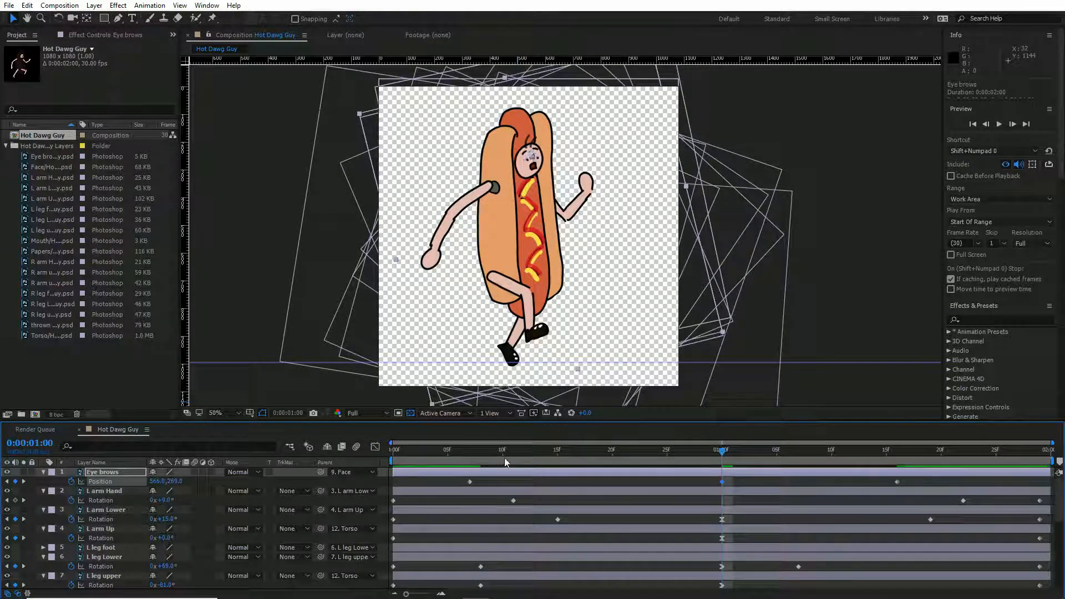
{"action": "key", "text": "space"}
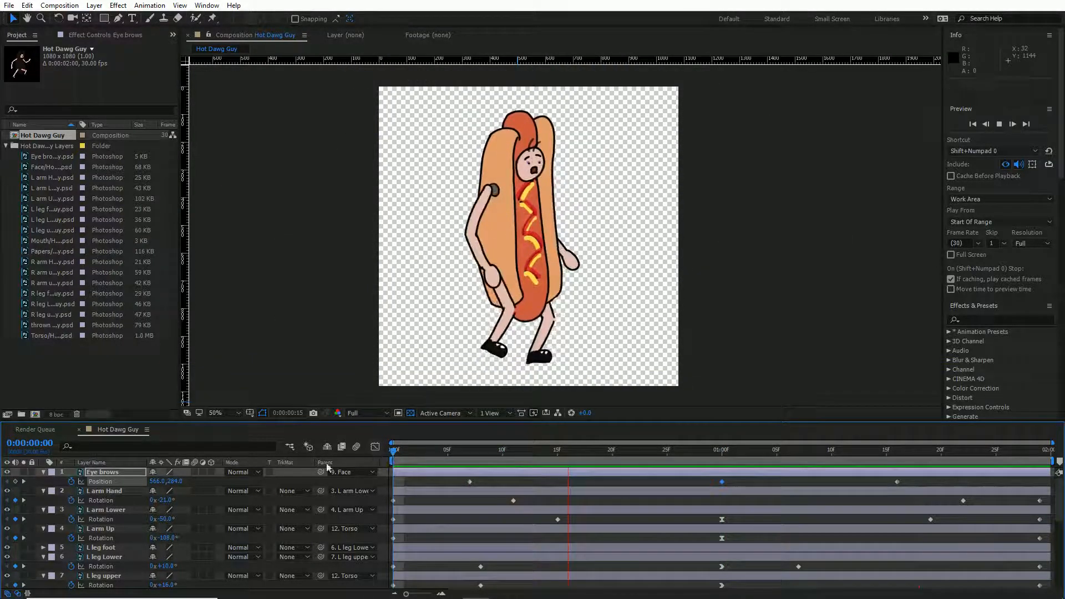
{"action": "key", "text": "space"}
Set the Mouth's vertical scale to 64% at 0:00:00:17 with keyframing on, and add a matching scale keyframe at 0:00:01:13.
{"action": "scroll", "coordinate": [131, 548], "scroll_direction": "down", "scroll_amount": 5}
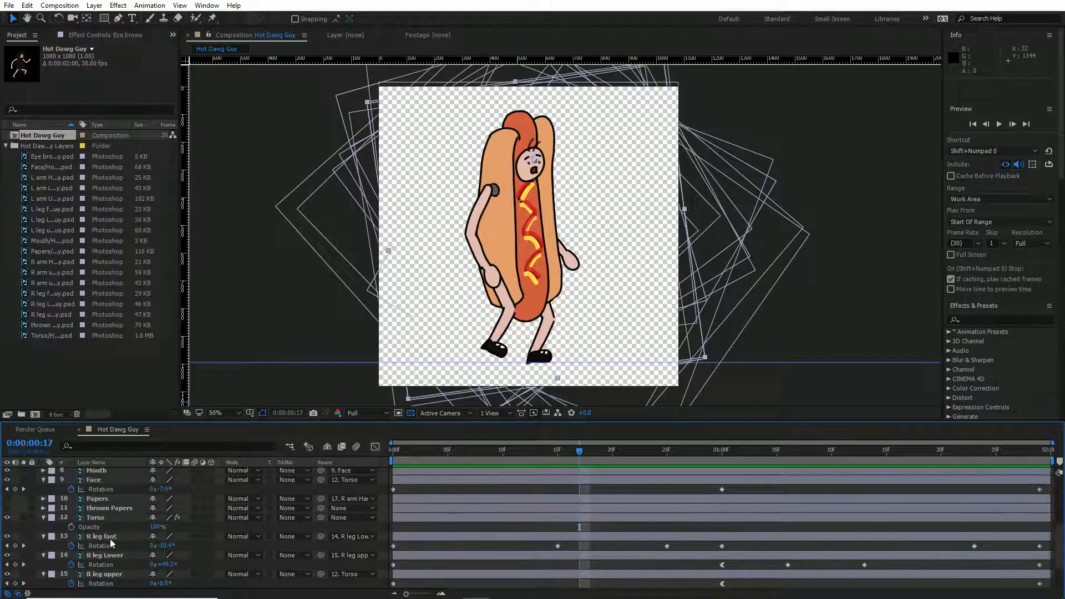
{"action": "scroll", "coordinate": [111, 527], "scroll_direction": "up", "scroll_amount": 3}
{"action": "left_click", "coordinate": [108, 528]}
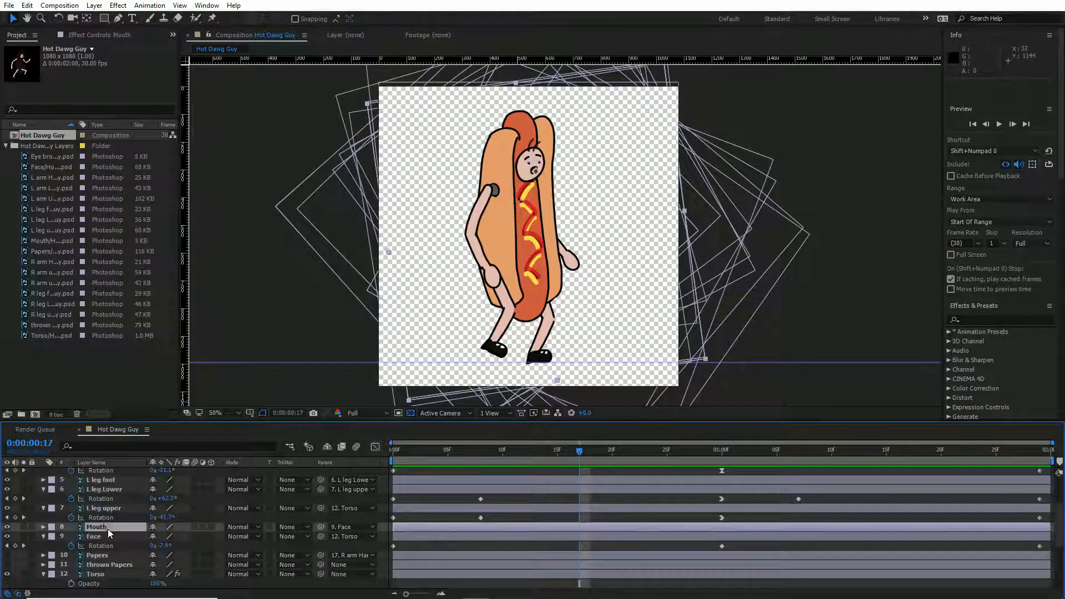
{"action": "key", "text": "s"}
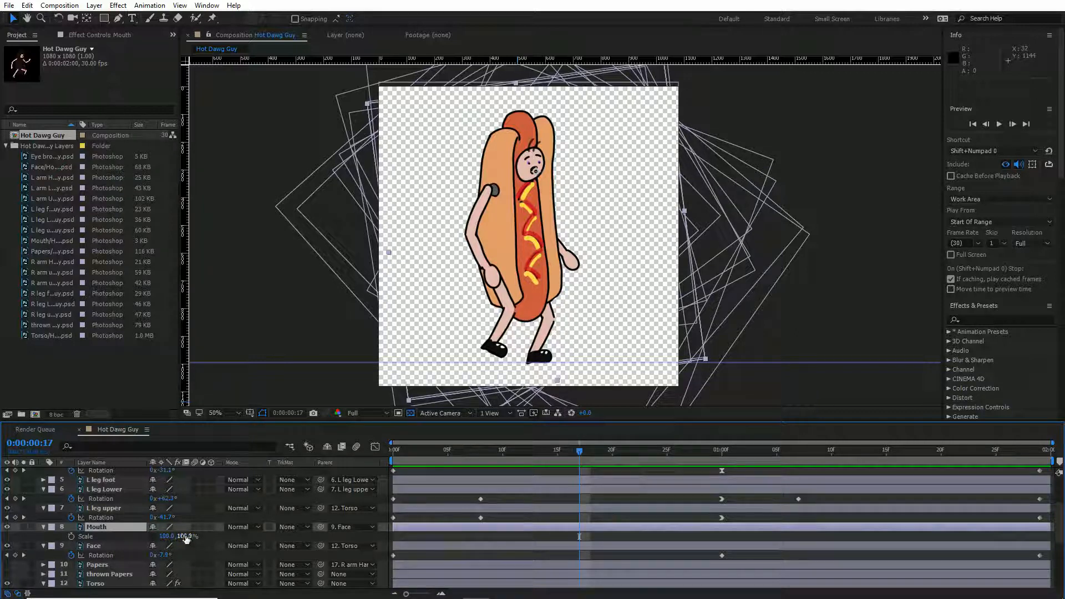
{"action": "left_click_drag", "start_coordinate": [187, 538], "coordinate": [166, 537]}
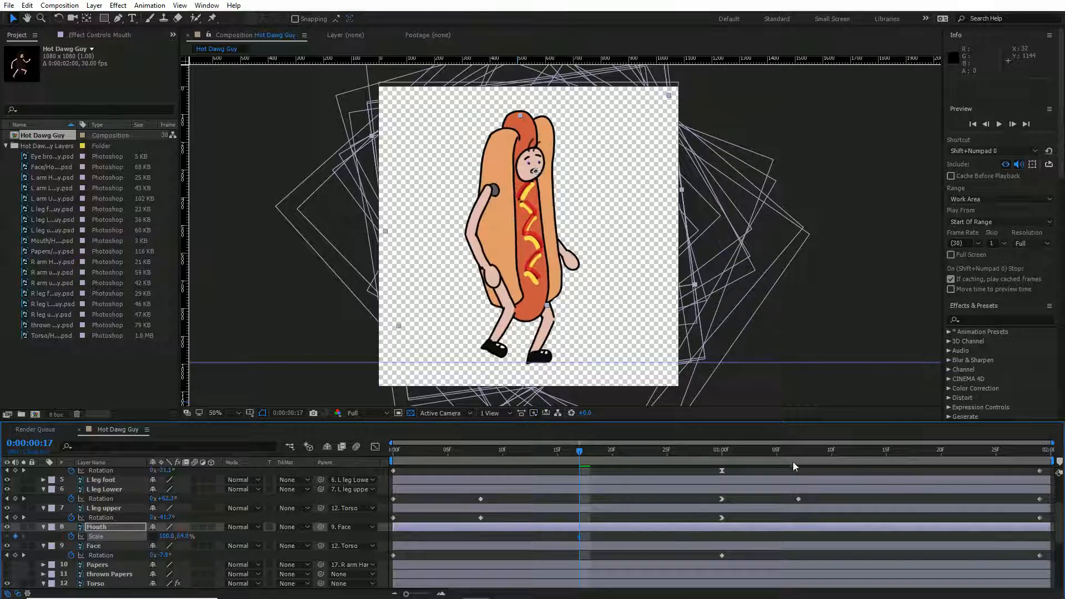
{"action": "mouse_move", "coordinate": [874, 454]}
{"action": "left_mouse_down"}
{"action": "mouse_move", "coordinate": [829, 465]}
{"action": "mouse_move", "coordinate": [863, 467]}
{"action": "left_mouse_up"}
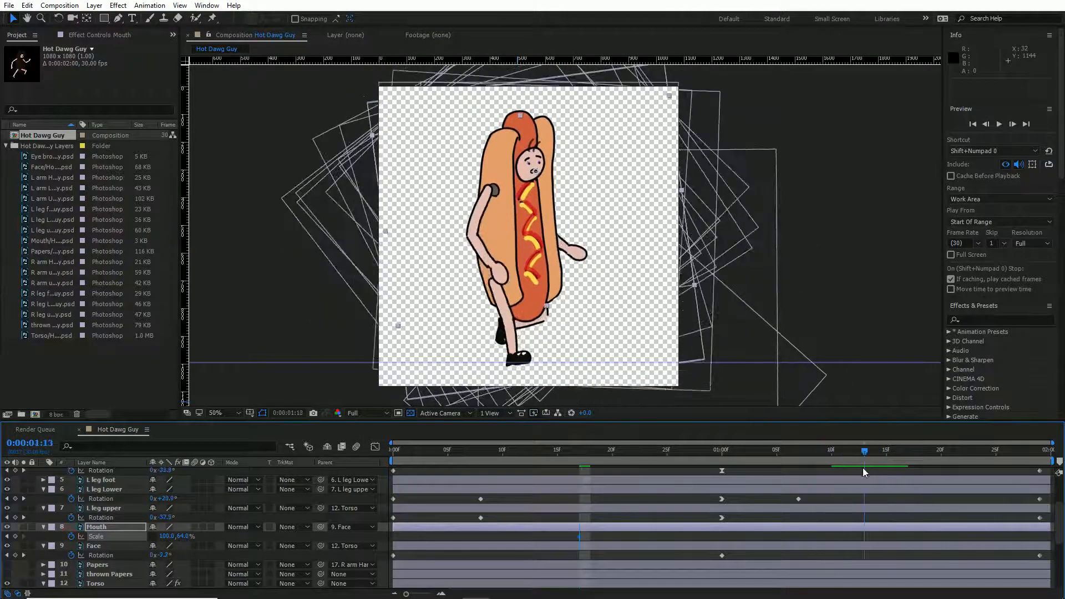
{"action": "left_click", "coordinate": [15, 536]}
Set the Mouth's vertical scale to 113% at 0:00:01:00 and preview the mouth opening.
{"action": "left_click", "coordinate": [723, 455]}
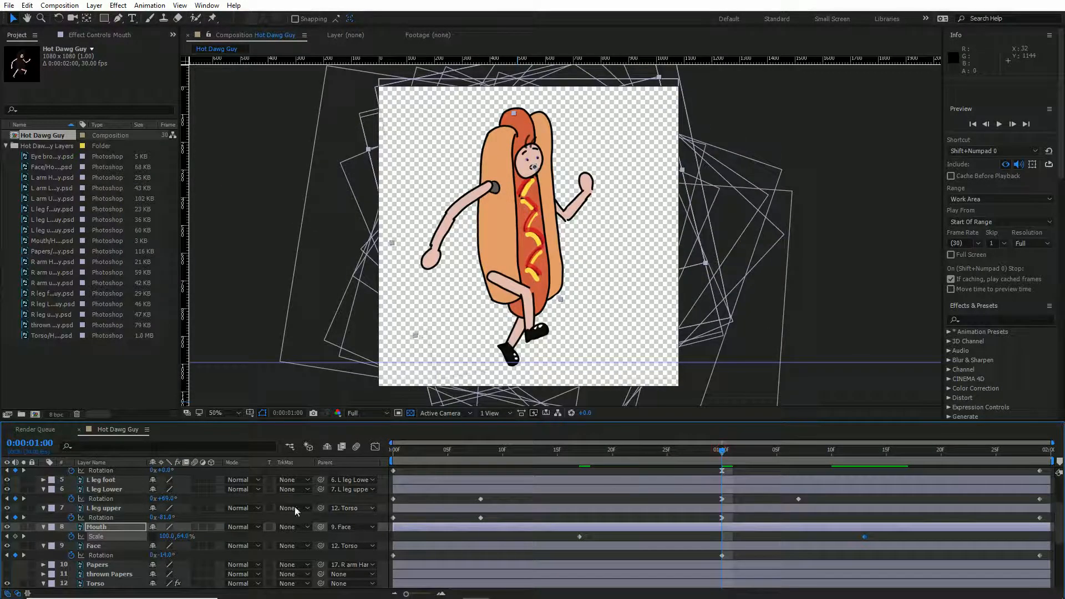
{"action": "left_click_drag", "start_coordinate": [188, 537], "coordinate": [206, 535]}
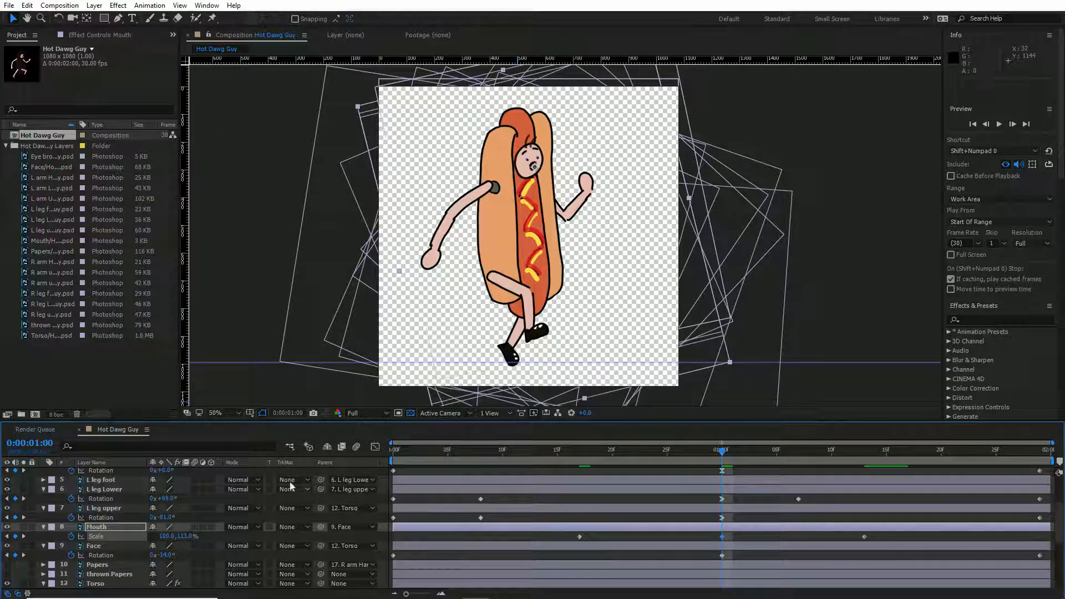
{"action": "key", "text": "space"}
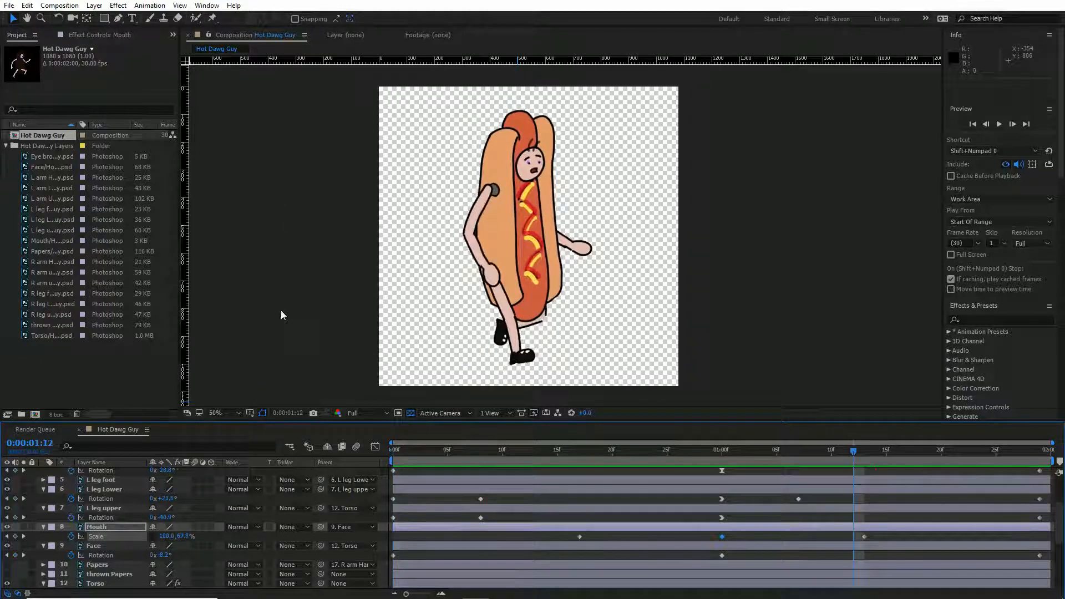
{"action": "key", "text": "space"}
Start position keyframing on L arm Up at 0:00:00:00 and add another position keyframe at 0:00:01:29.
{"action": "scroll", "coordinate": [112, 543], "scroll_direction": "down", "scroll_amount": 5}
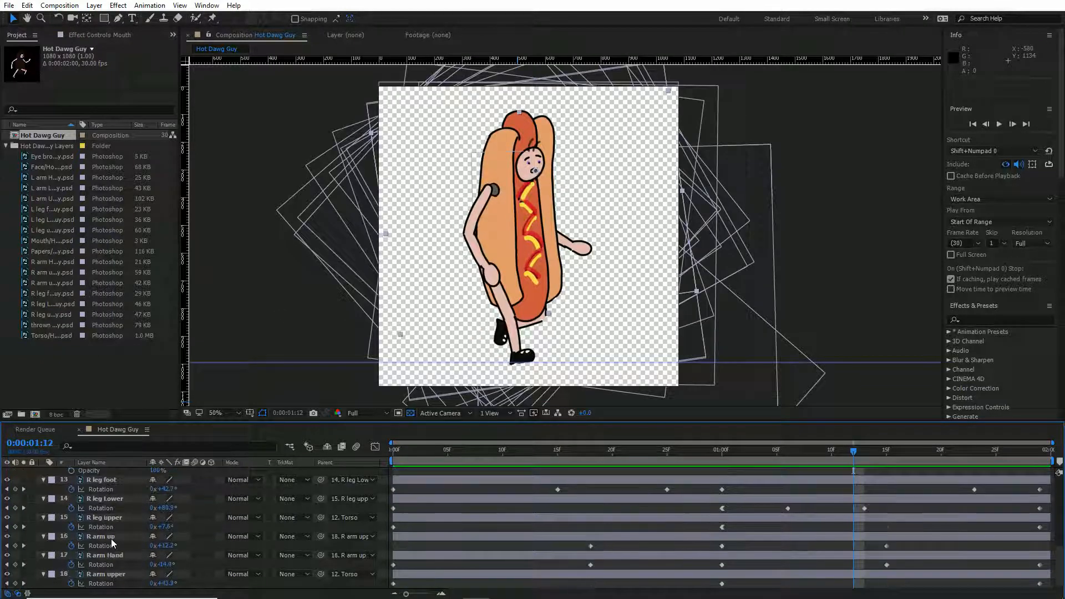
{"action": "scroll", "coordinate": [112, 542], "scroll_direction": "up", "scroll_amount": 8}
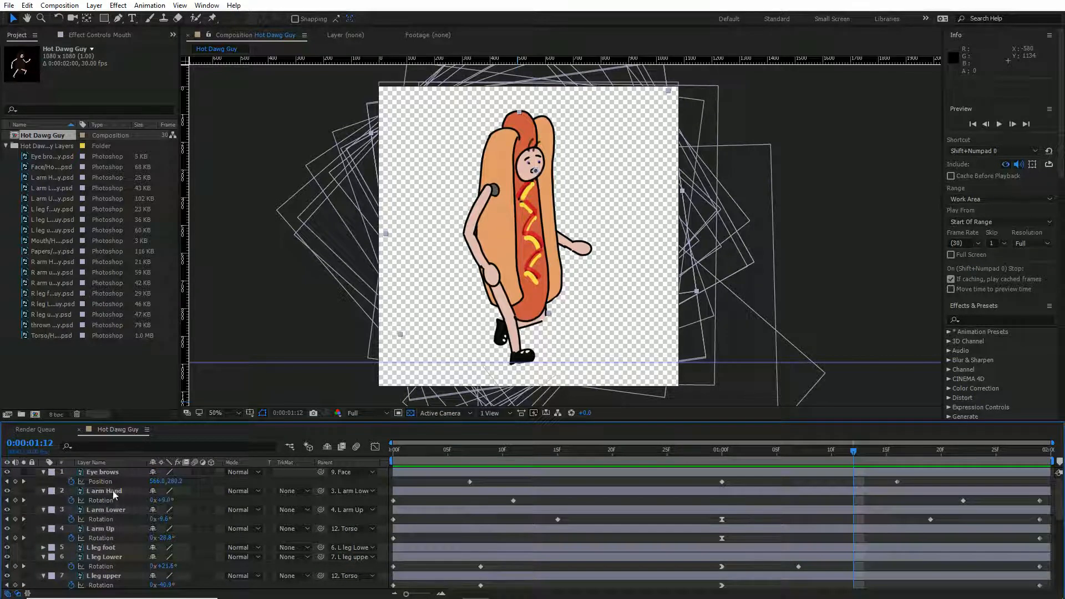
{"action": "left_click", "coordinate": [103, 529]}
{"action": "key", "text": "p"}
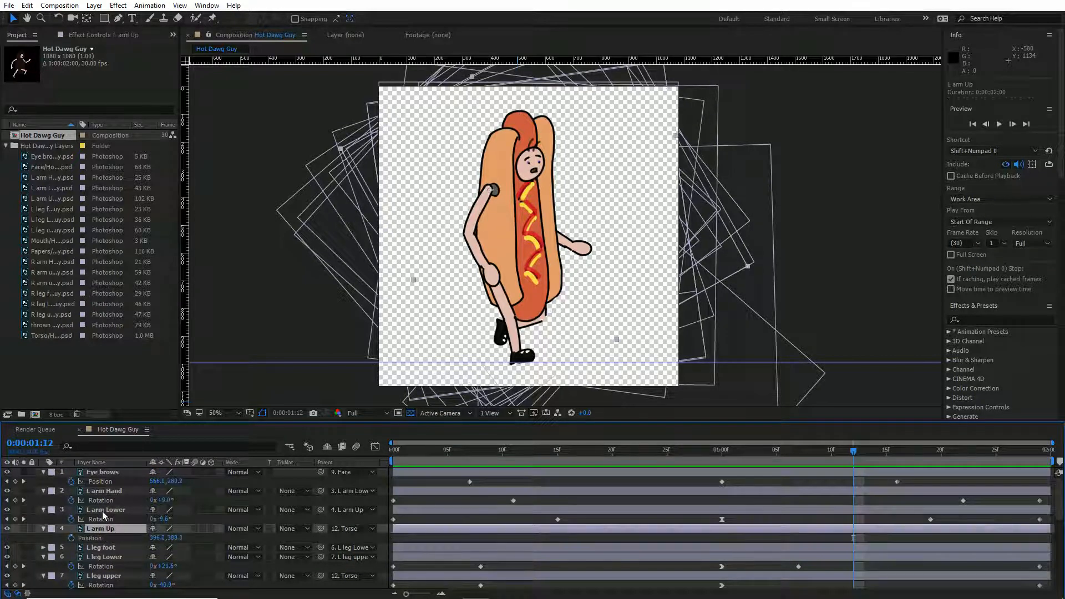
{"action": "left_click_drag", "start_coordinate": [413, 450], "coordinate": [383, 451]}
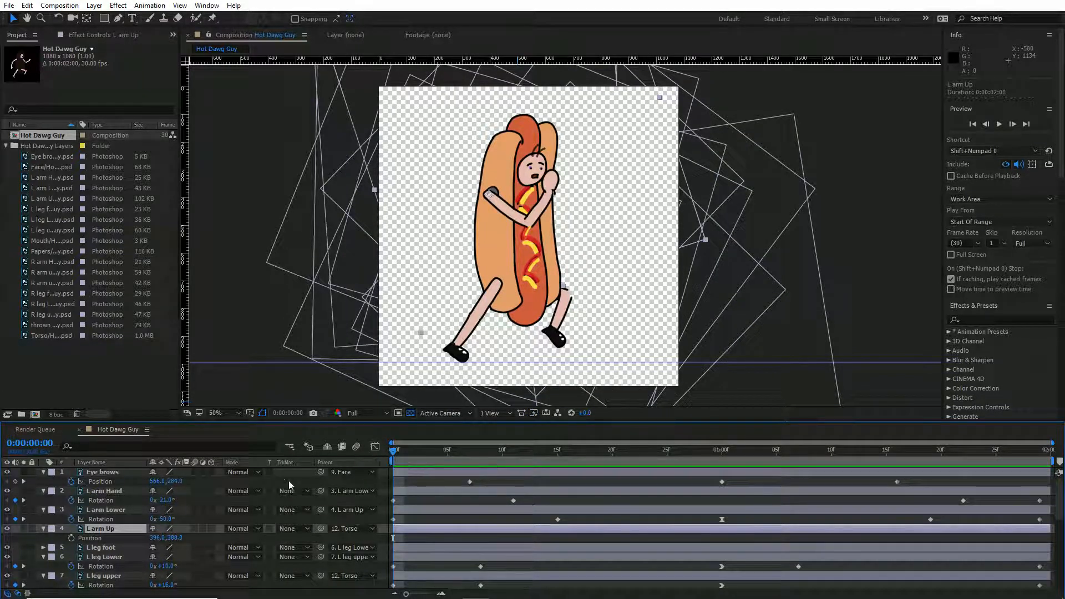
{"action": "left_click", "coordinate": [71, 538]}
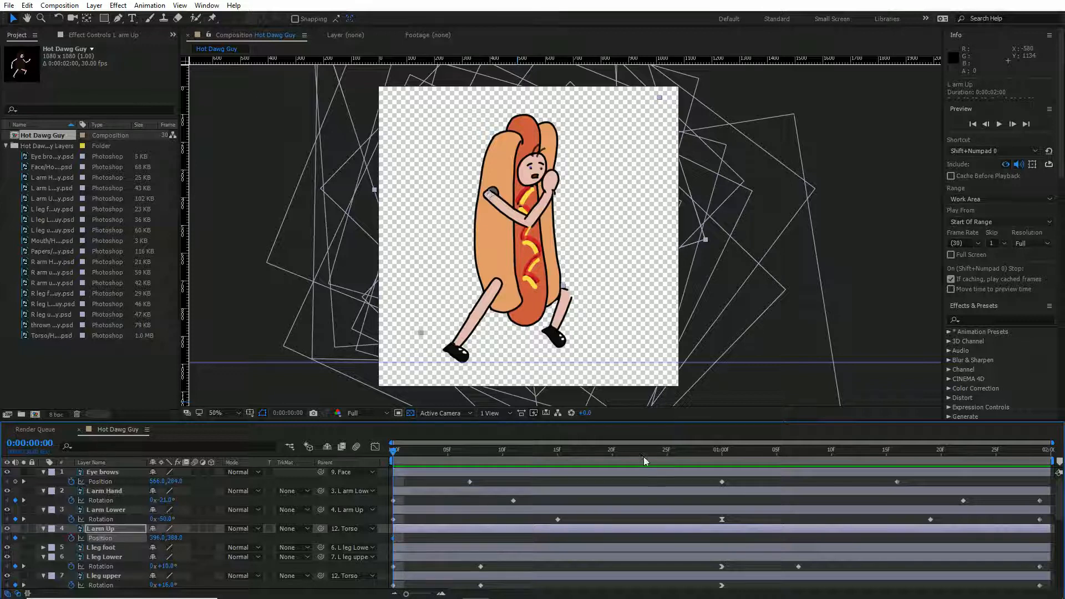
{"action": "left_click_drag", "start_coordinate": [644, 460], "coordinate": [1040, 460]}
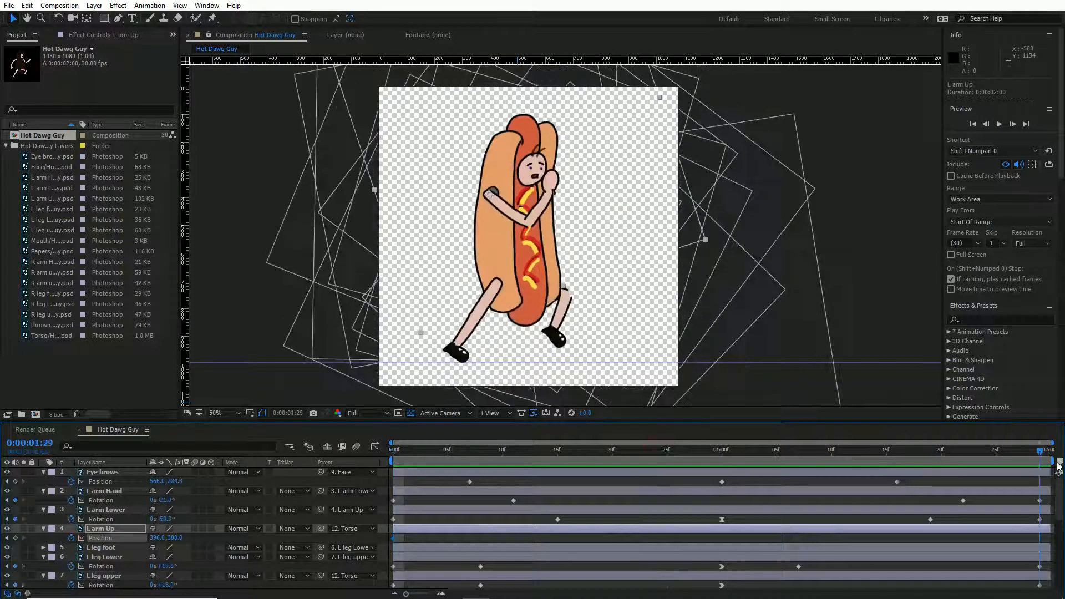
{"action": "left_click", "coordinate": [15, 539]}
Set the L arm Up X position to 414 at 0:00:00:00 and copy that keyframe to 0:00:01:29.
{"action": "left_click", "coordinate": [496, 453]}
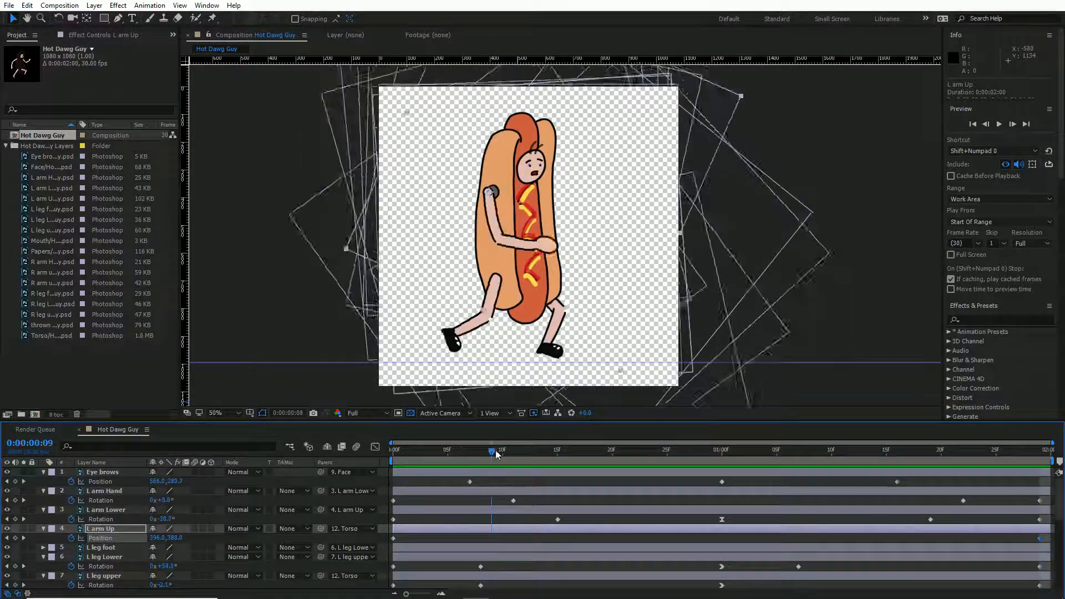
{"action": "left_click_drag", "start_coordinate": [497, 454], "coordinate": [393, 452]}
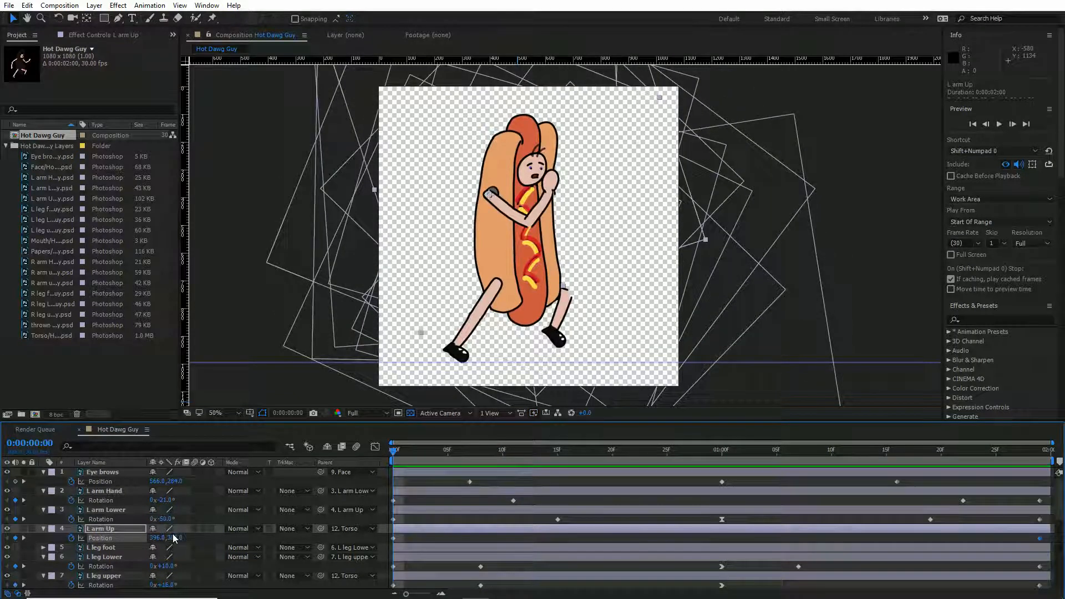
{"action": "left_click_drag", "start_coordinate": [158, 539], "coordinate": [166, 539]}
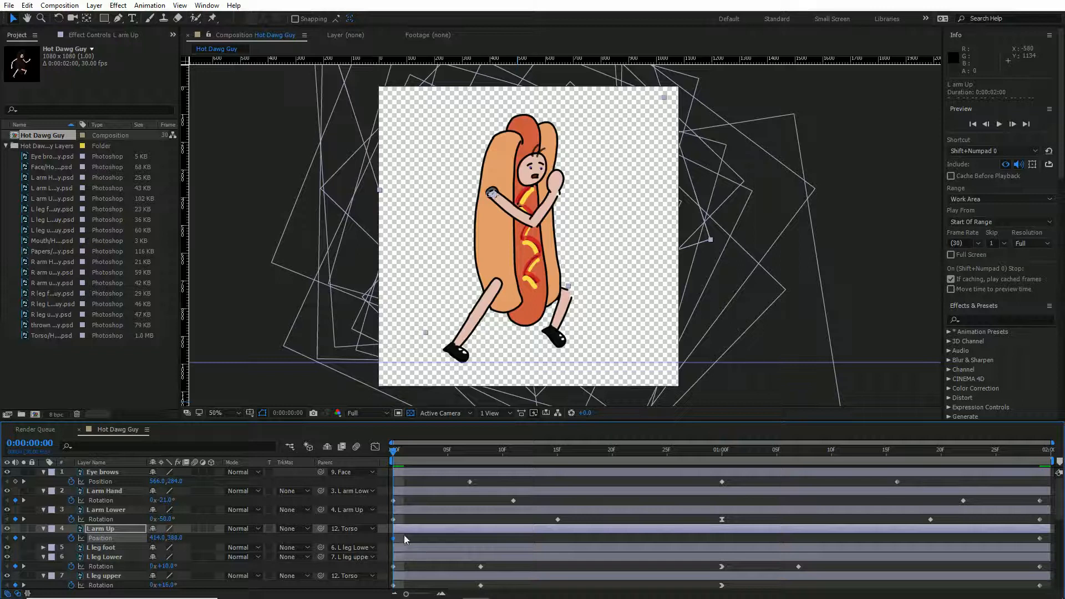
{"action": "key", "text": "ctrl+c"}
{"action": "key", "text": "End"}
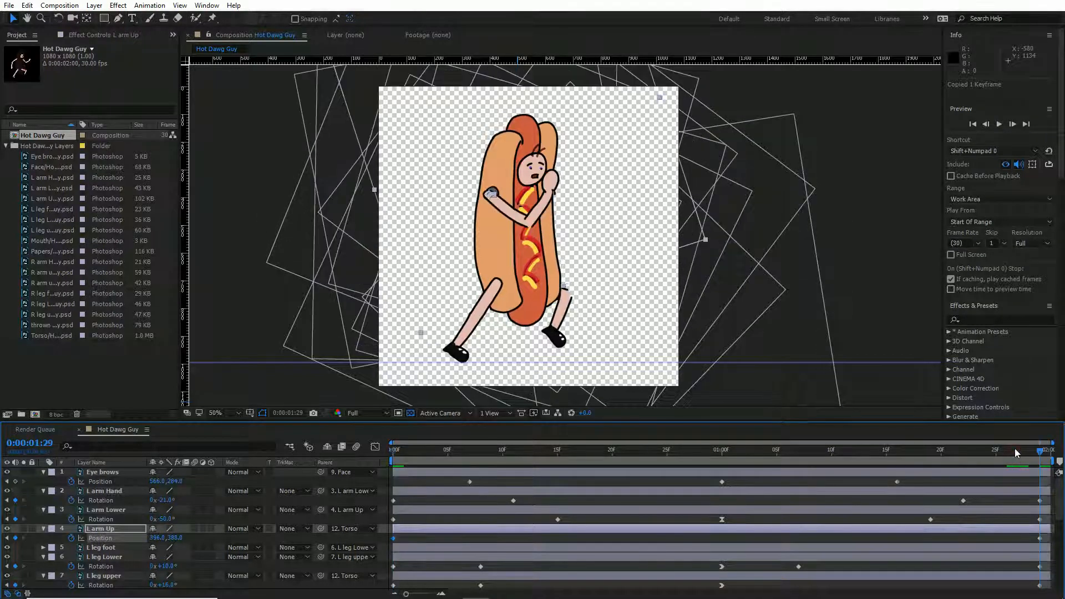
{"action": "key", "text": "ctrl+v"}
Set the L arm Up X position to 422 at 0:00:00:15.
{"action": "left_click", "coordinate": [512, 456]}
{"action": "left_click_drag", "start_coordinate": [511, 455], "coordinate": [559, 454]}
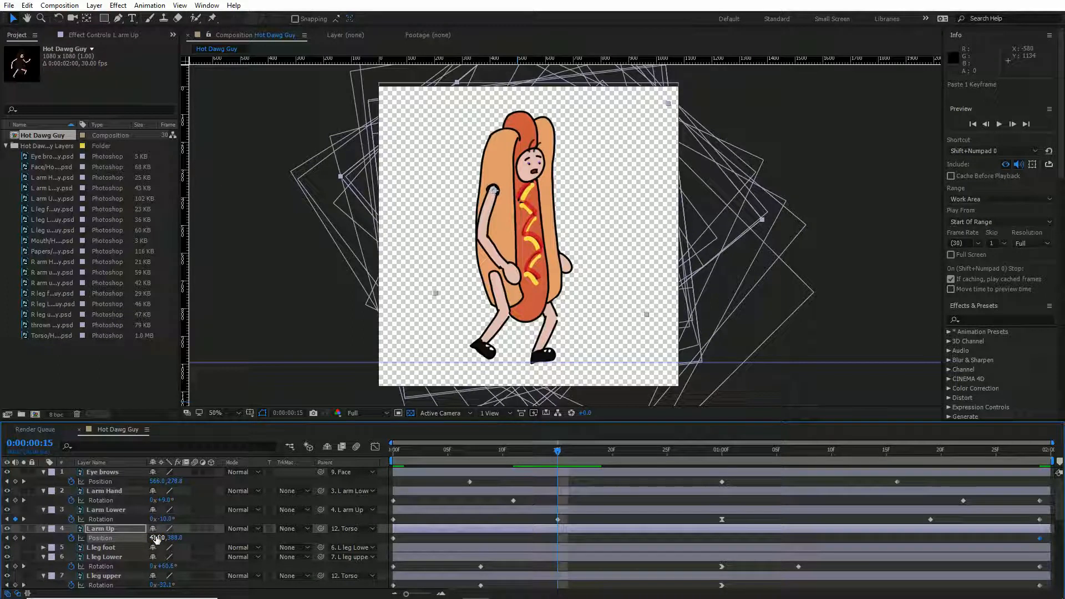
{"action": "left_click_drag", "start_coordinate": [157, 539], "coordinate": [169, 538]}
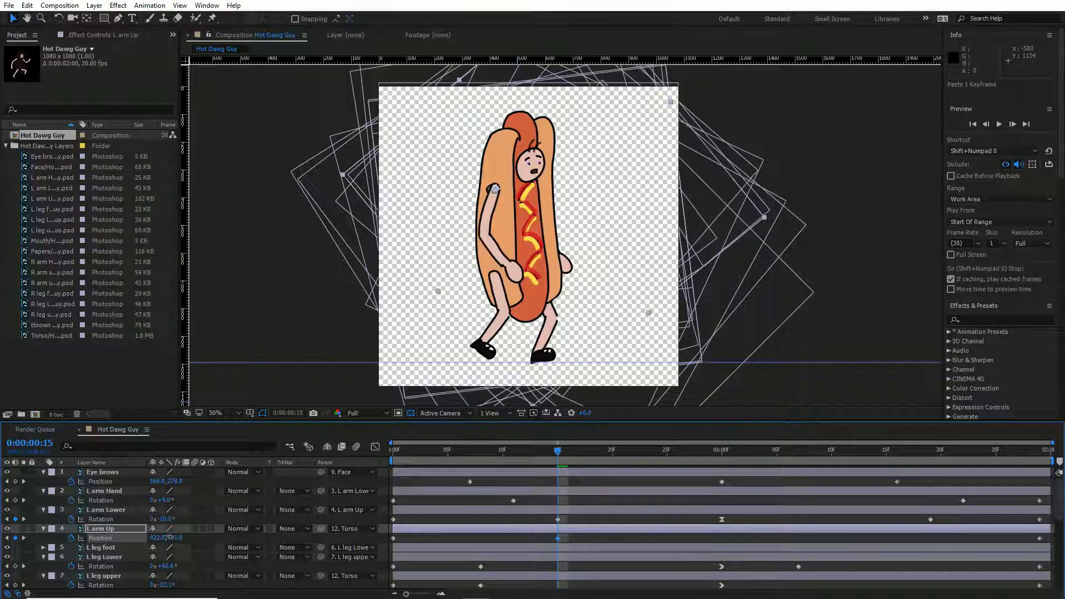
Keyframe the L arm Up slightly lower and further back at 0:00:01:13 and preview the run cycle.
{"action": "left_click_drag", "start_coordinate": [726, 450], "coordinate": [868, 463]}
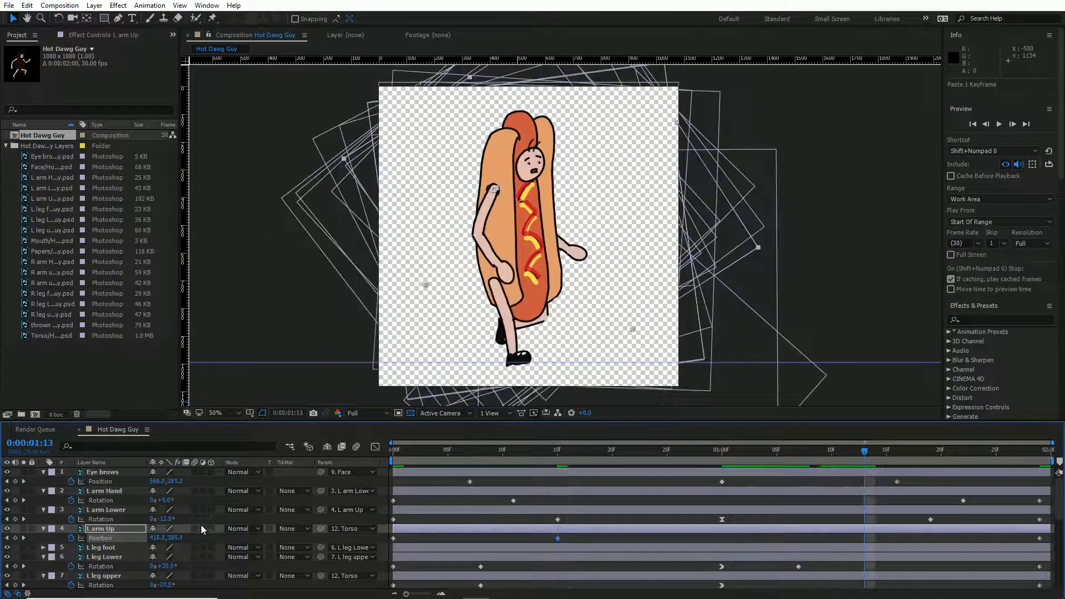
{"action": "left_click_drag", "start_coordinate": [158, 538], "coordinate": [176, 539]}
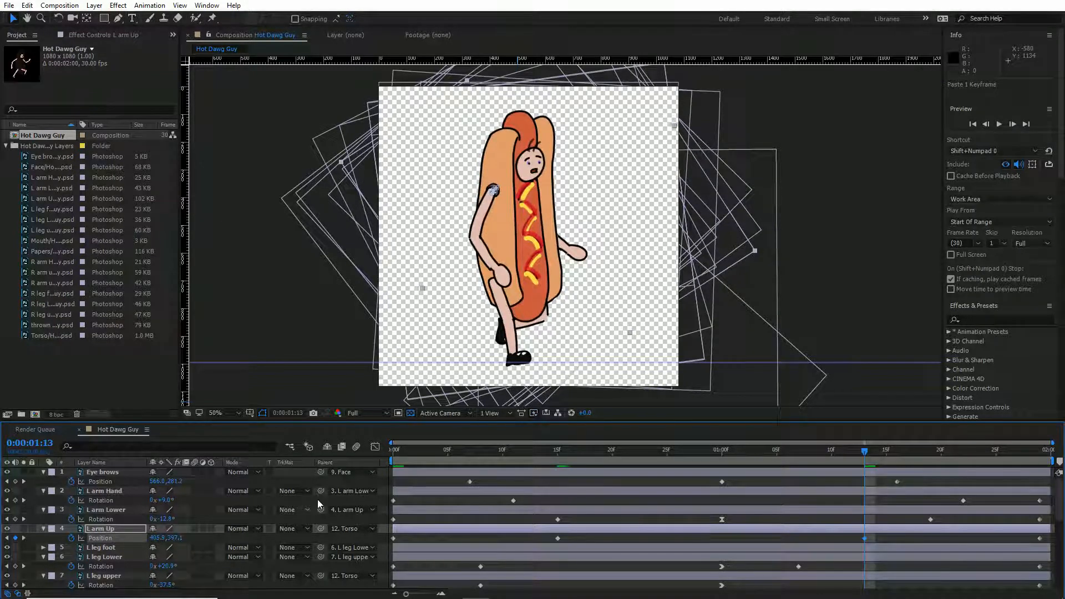
{"action": "key", "text": "space"}
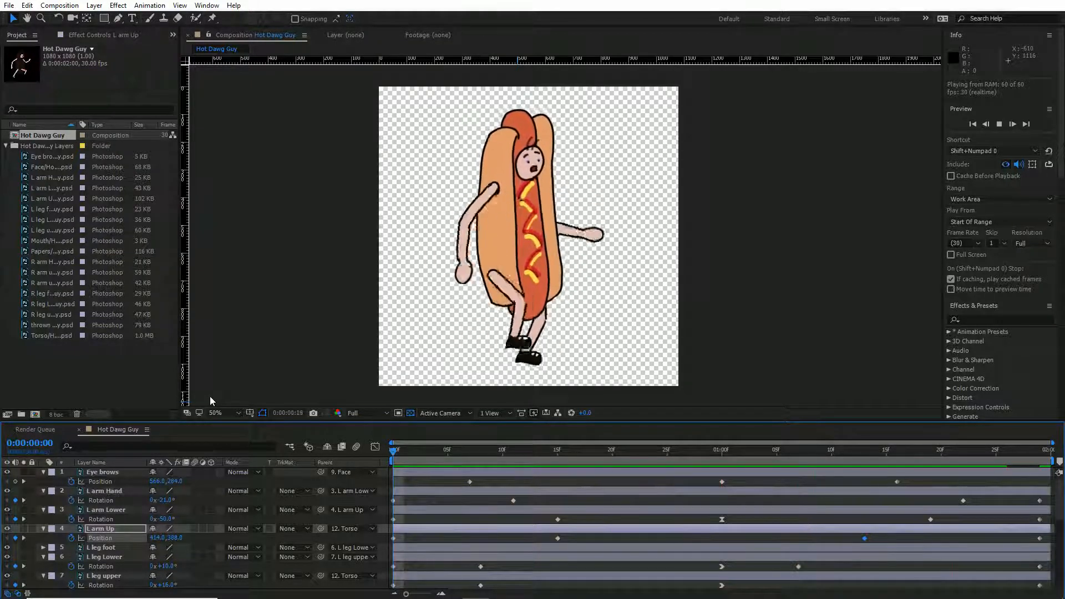
{"action": "key", "text": "space"}
Lower the L arm Up Y position slightly at its 0:00:00:15 keyframe and preview the shoulder movement.
{"action": "left_click_drag", "start_coordinate": [505, 454], "coordinate": [555, 465]}
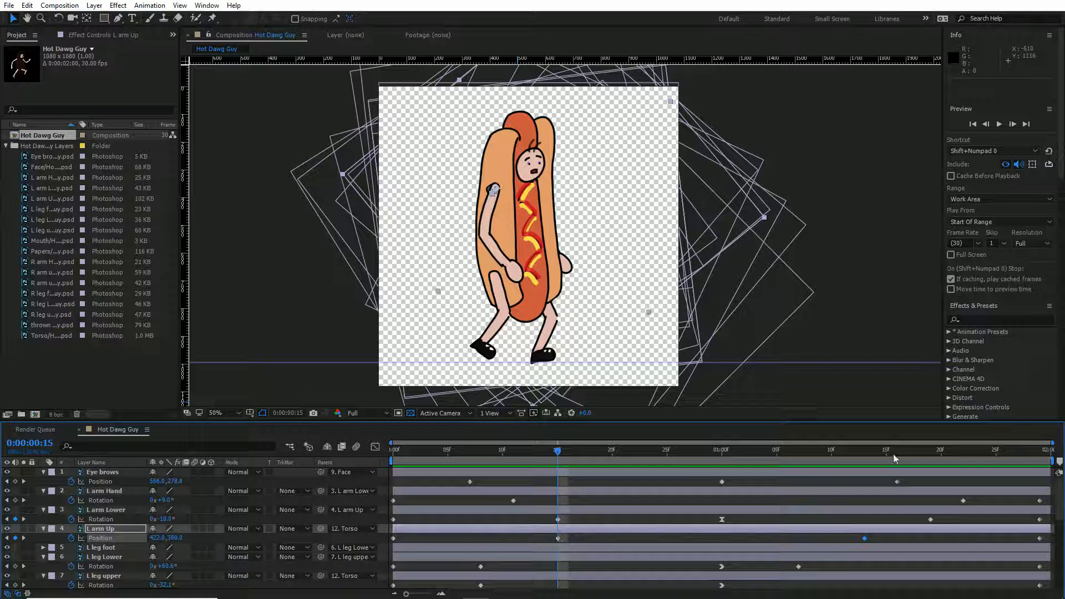
{"action": "left_click", "coordinate": [865, 451]}
{"action": "left_click_drag", "start_coordinate": [867, 451], "coordinate": [557, 466]}
{"action": "left_click_drag", "start_coordinate": [180, 539], "coordinate": [188, 539]}
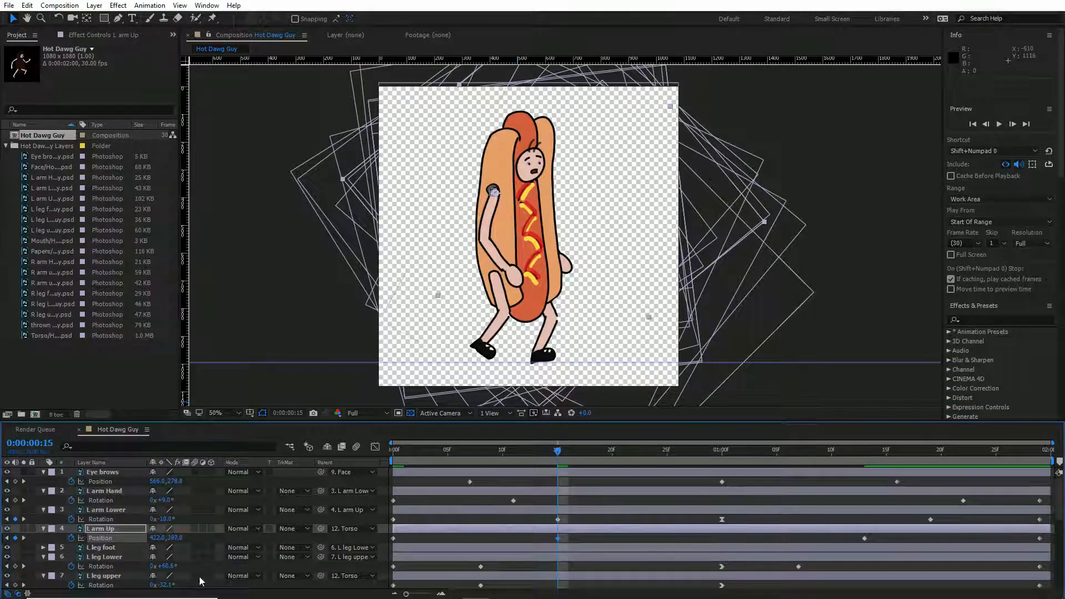
{"action": "key", "text": "ctrl+z"}
{"action": "left_click_drag", "start_coordinate": [178, 538], "coordinate": [181, 537]}
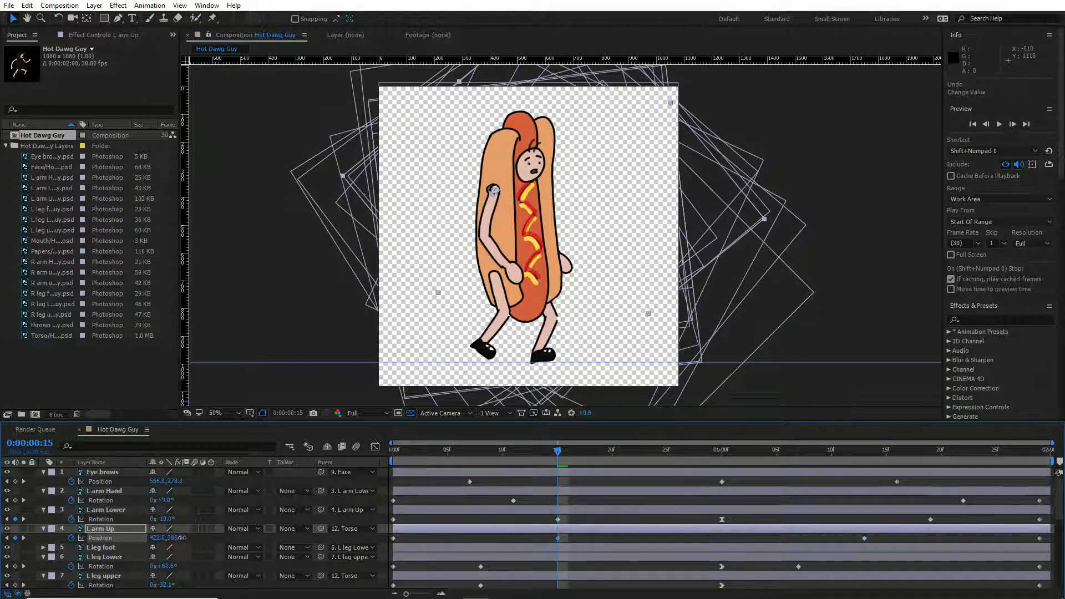
{"action": "key", "text": "space"}
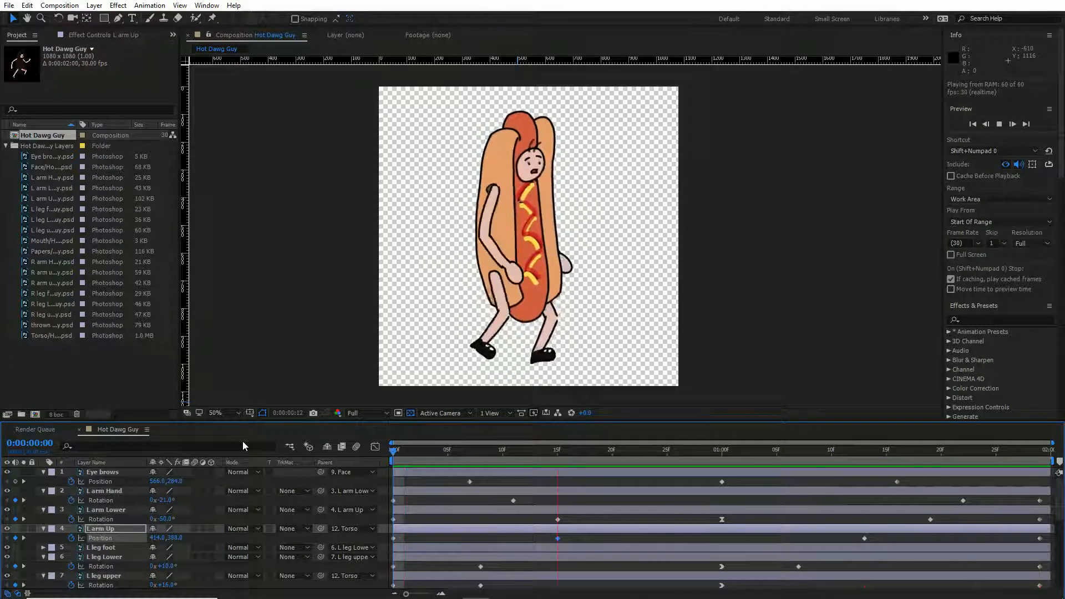
{"action": "key", "text": "space"}
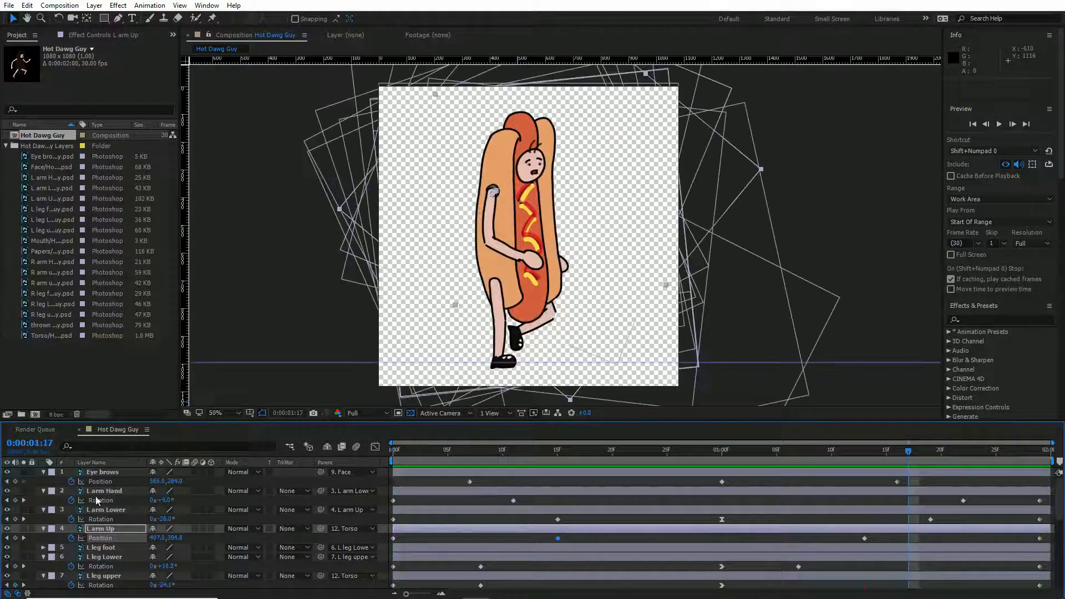
Pre-compose all the character layers together as Pre-comp 1.
{"action": "left_click", "coordinate": [114, 492]}
{"action": "key", "text": "ctrl+a"}
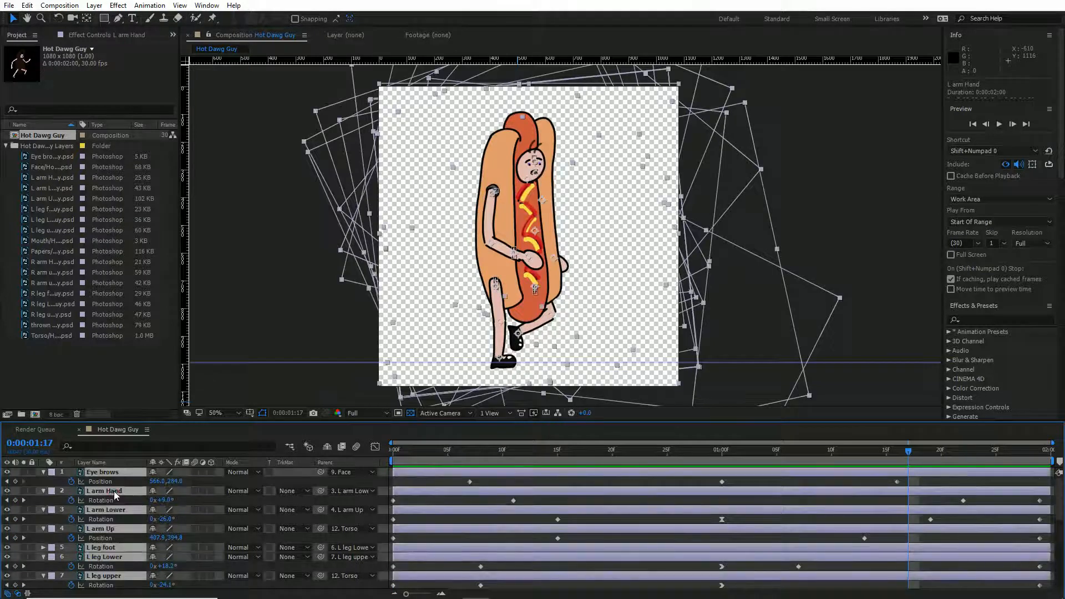
{"action": "right_click", "coordinate": [114, 491]}
{"action": "left_click", "coordinate": [170, 391]}
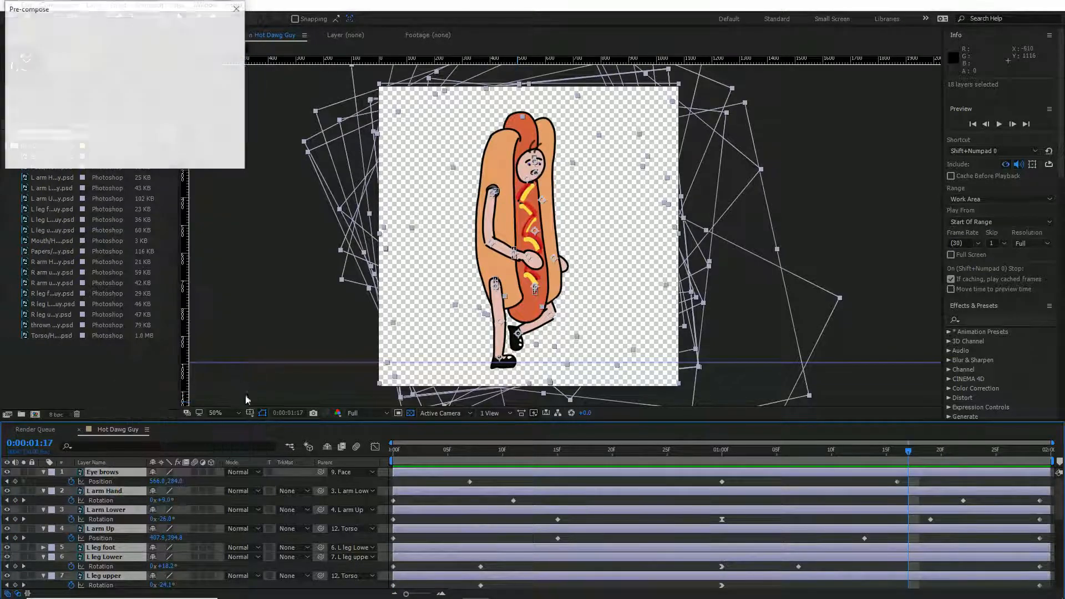
{"action": "key", "text": "Return"}
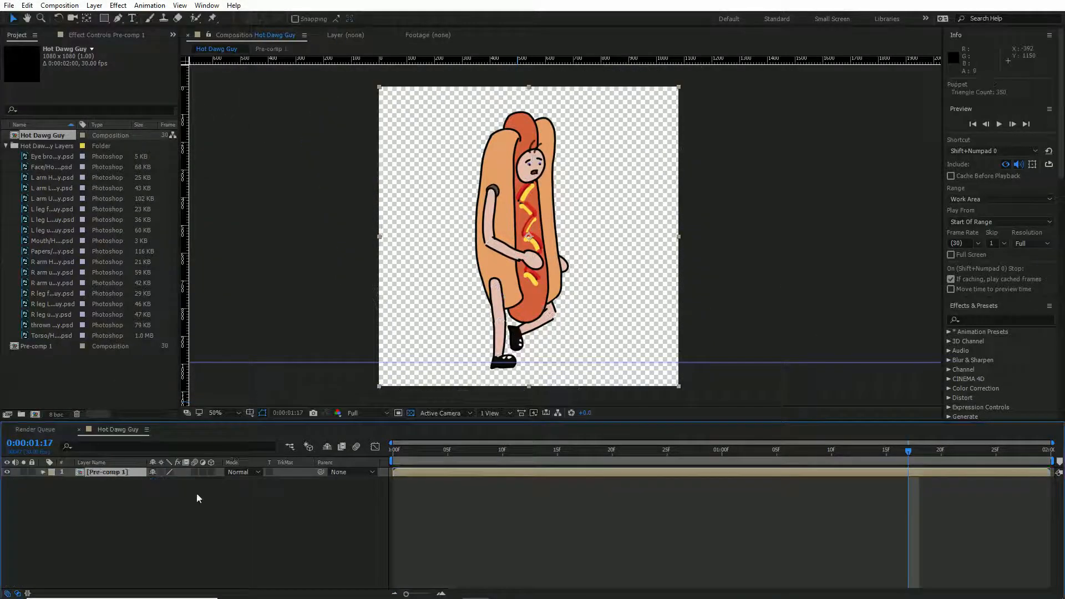
Time-stretch the Pre-comp 1 layer with a stretch factor of 80, held at the layer in-point.
{"action": "right_click", "coordinate": [116, 473]}
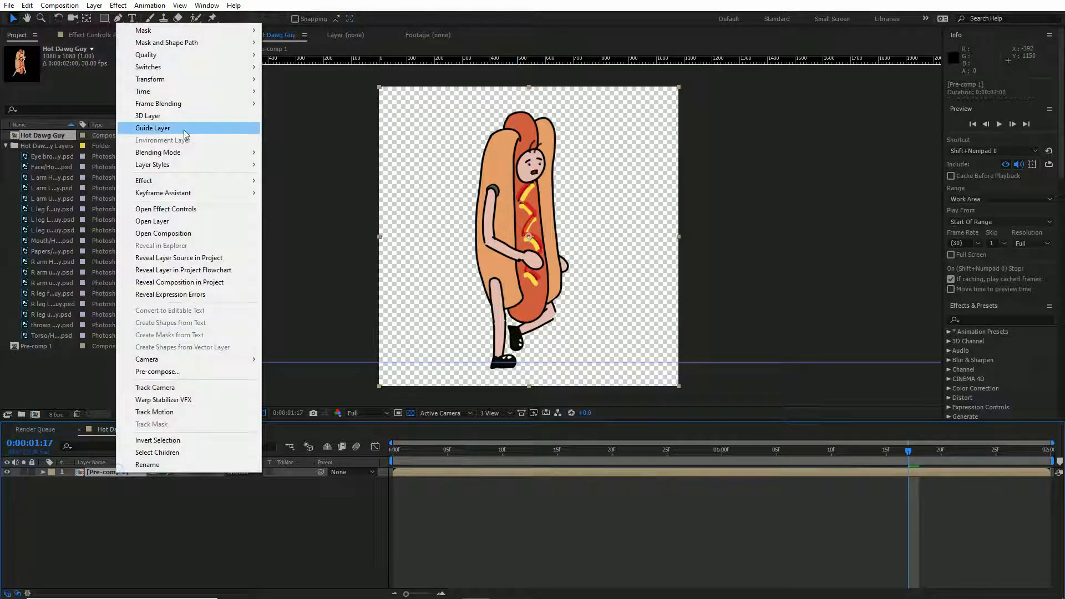
{"action": "mouse_move", "coordinate": [184, 89]}
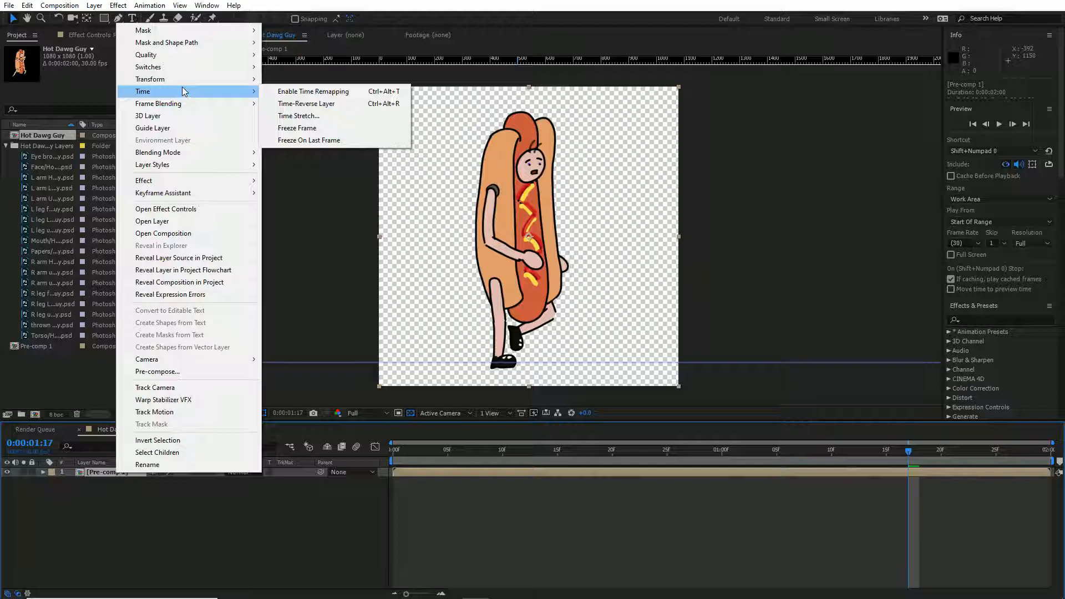
{"action": "left_click", "coordinate": [297, 116]}
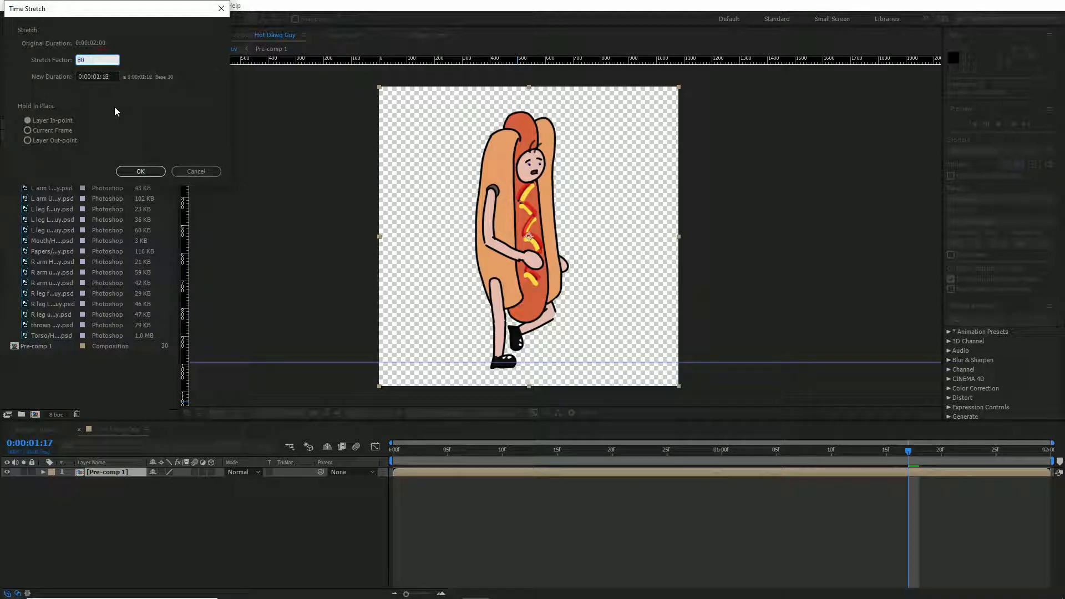
{"action": "type", "text": "80"}
{"action": "left_click", "coordinate": [140, 171]}
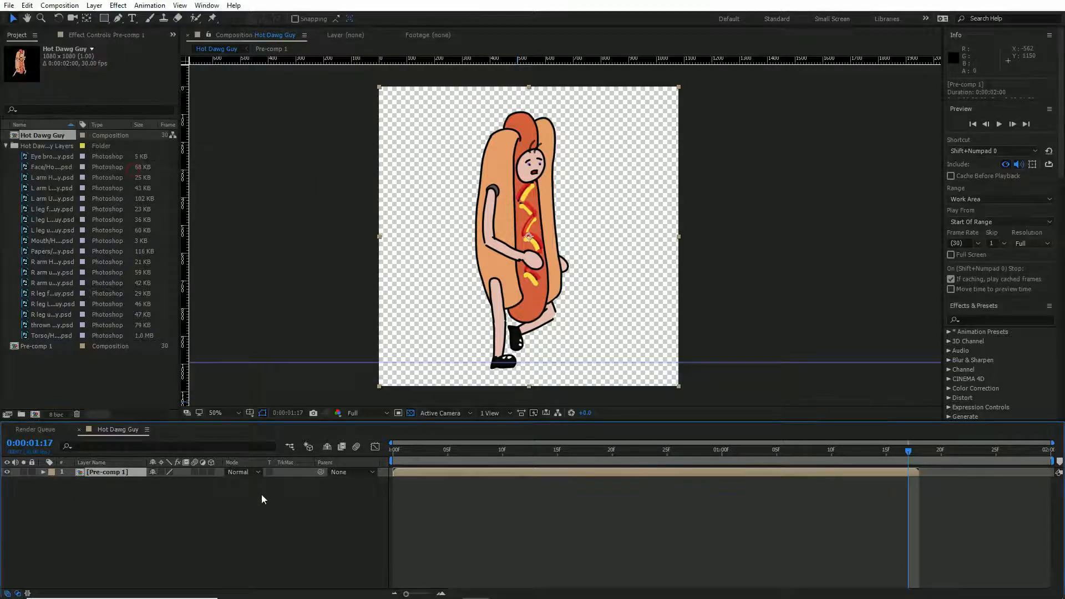
Change the Hot Dawg Guy composition's frame rate to 24 frames per second.
{"action": "key", "text": "ctrl+k"}
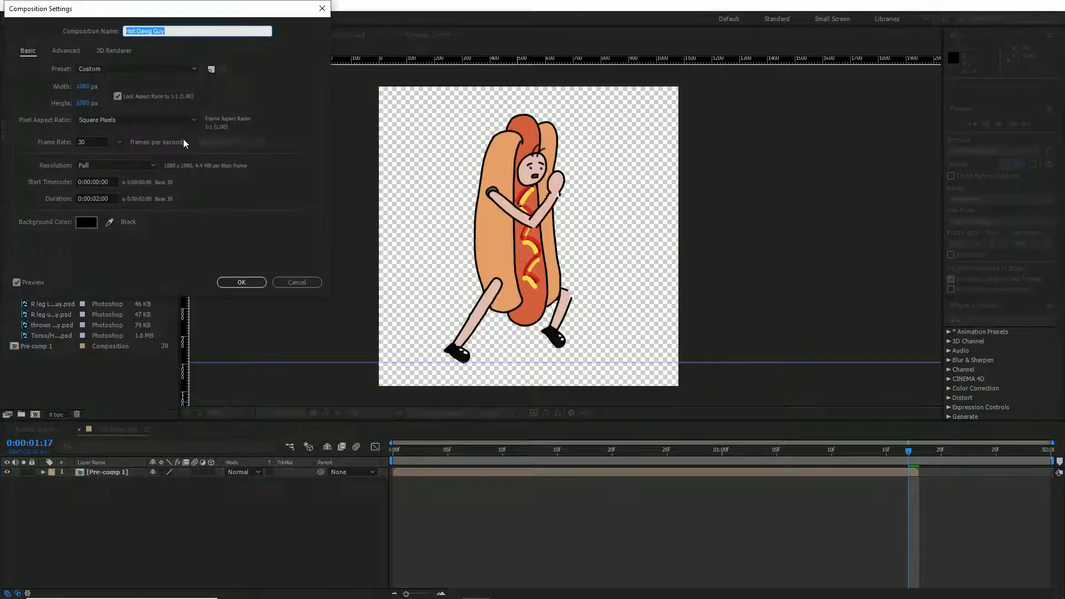
{"action": "left_click", "coordinate": [121, 142]}
{"action": "left_click", "coordinate": [142, 207]}
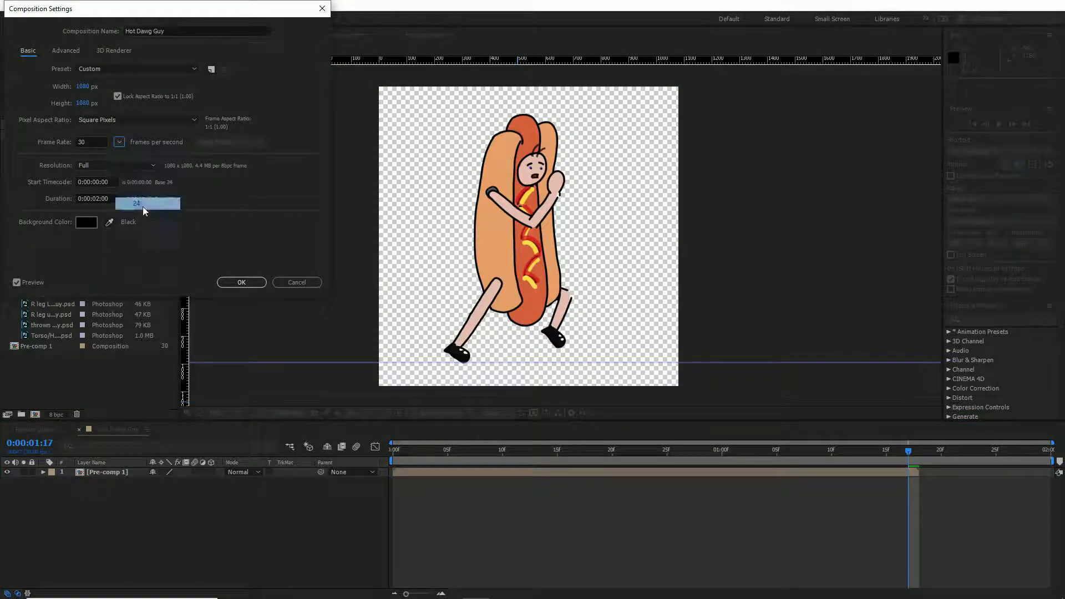
{"action": "left_click", "coordinate": [240, 282]}
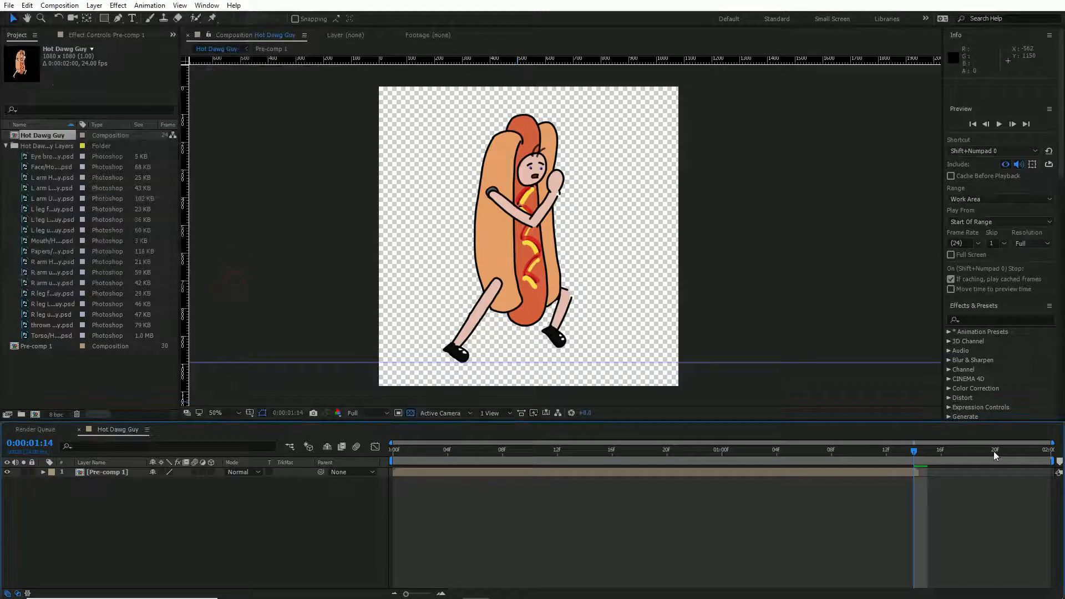
Shorten the work area to the end of the Pre-comp 1 layer, preview the run, and return to 0:00:00:00.
{"action": "left_click_drag", "start_coordinate": [1056, 464], "coordinate": [928, 472]}
{"action": "key", "text": "space"}
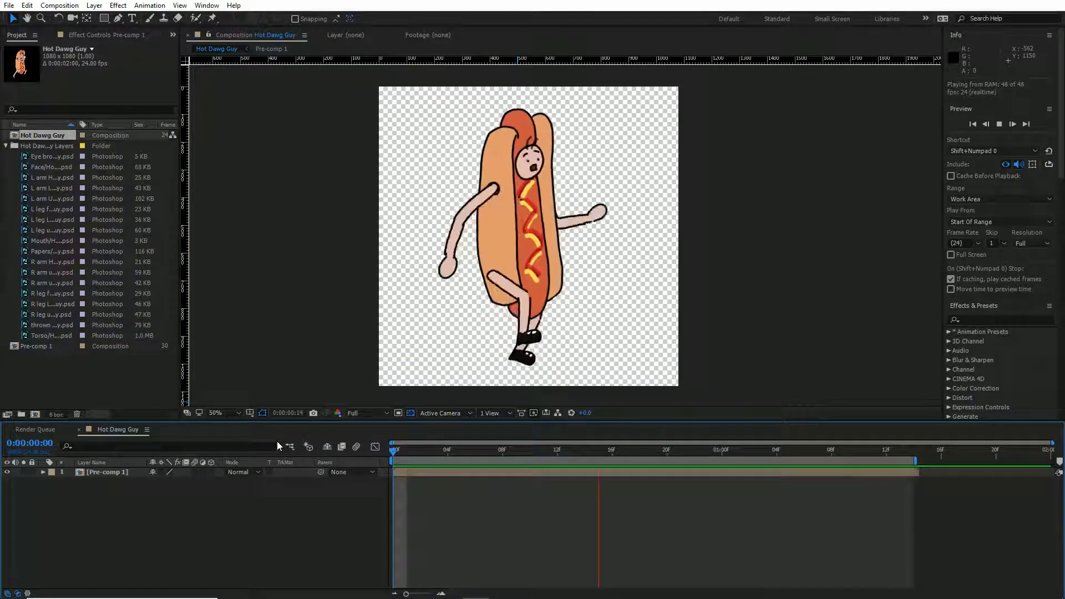
{"action": "left_click_drag", "start_coordinate": [730, 452], "coordinate": [937, 470]}
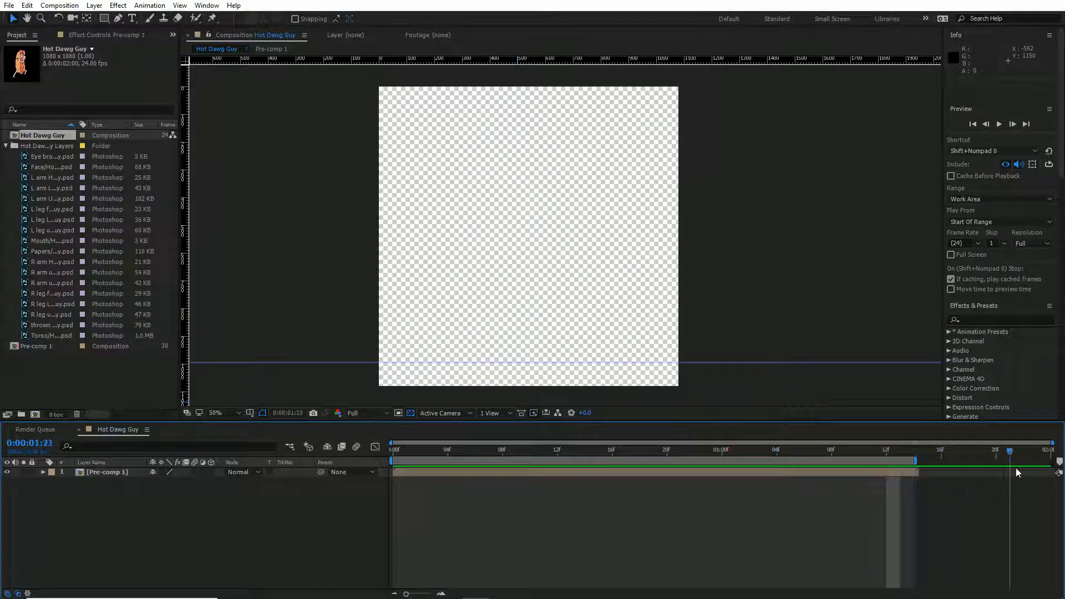
{"action": "left_click_drag", "start_coordinate": [1018, 472], "coordinate": [1037, 472]}
{"action": "key", "text": "Home"}
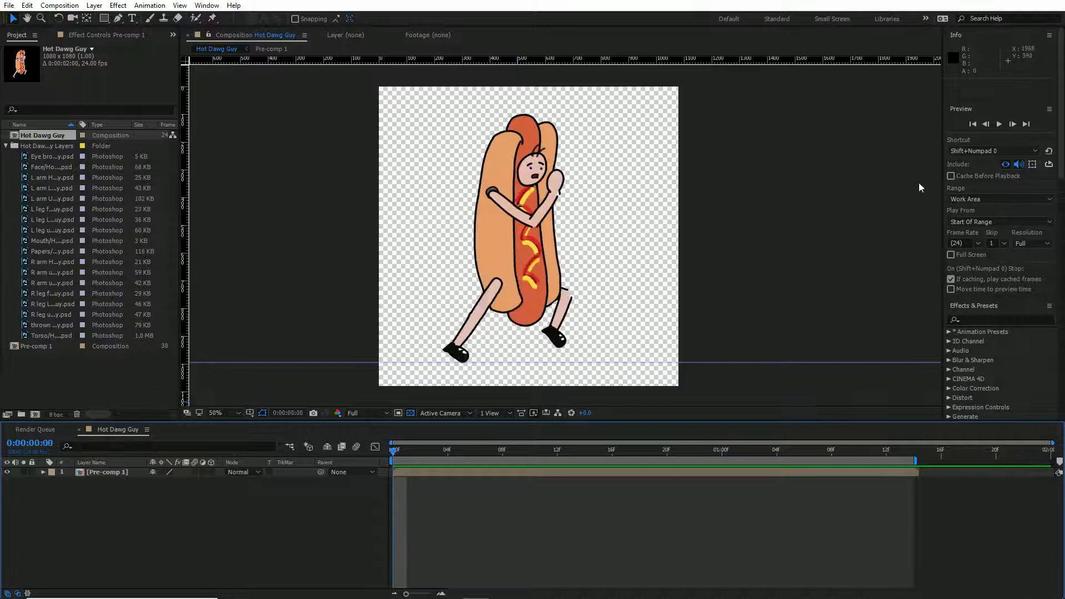
Keep the preview range on Work Area, replay the loop, and check the frames near its end.
{"action": "left_click", "coordinate": [983, 199]}
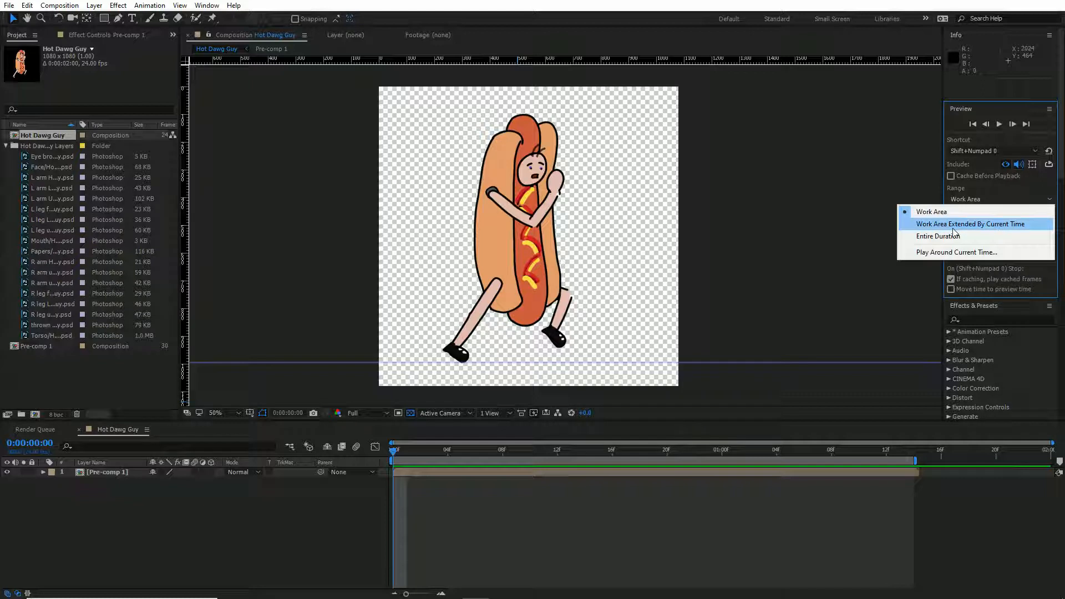
{"action": "left_click", "coordinate": [943, 211]}
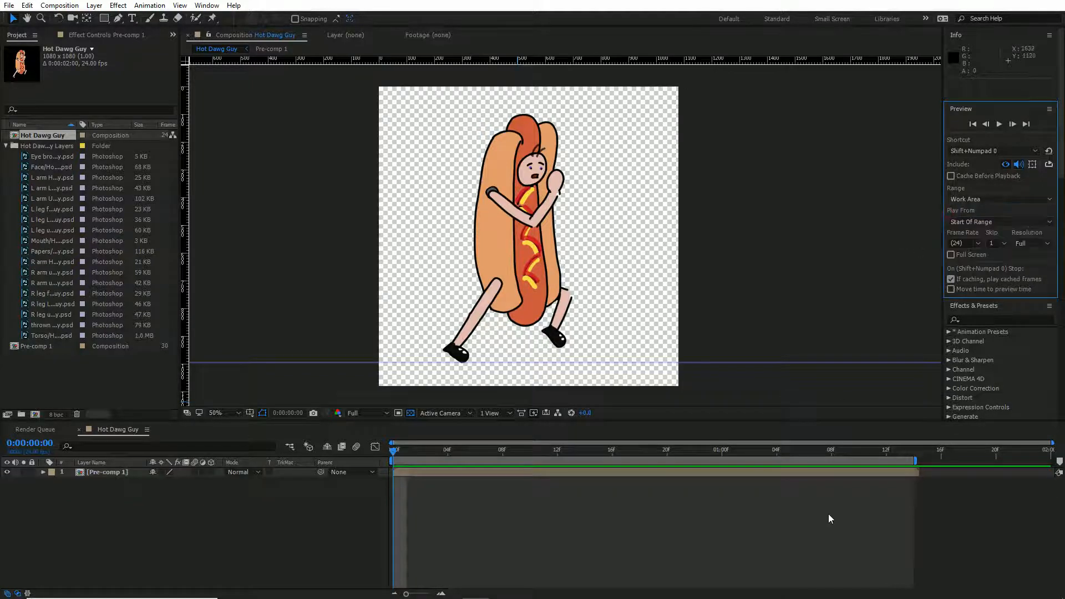
{"action": "left_click", "coordinate": [637, 499]}
{"action": "key", "text": "space"}
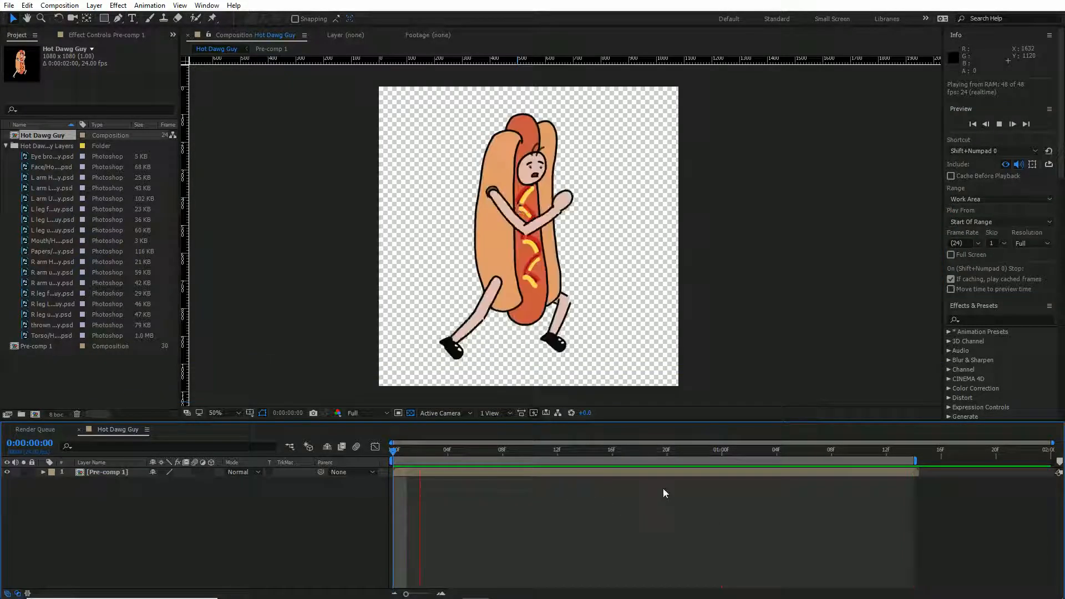
{"action": "left_click", "coordinate": [927, 460]}
{"action": "left_click_drag", "start_coordinate": [927, 459], "coordinate": [871, 459]}
Set the Hot Dawg Guy composition's duration to 0:00:01:16 and preview the loop.
{"action": "key", "text": "ctrl+k"}
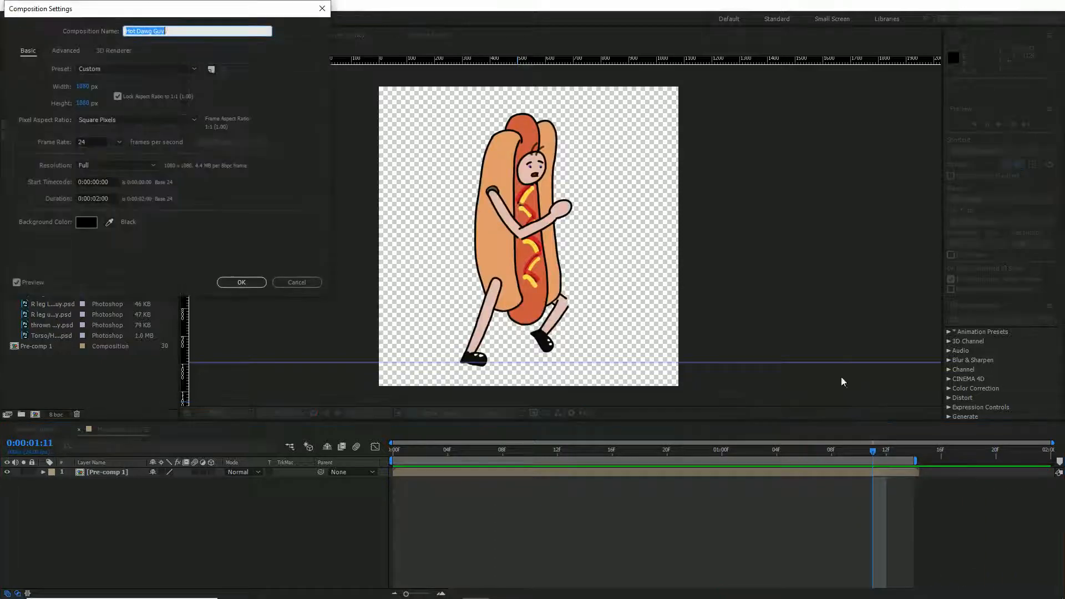
{"action": "left_click", "coordinate": [101, 198]}
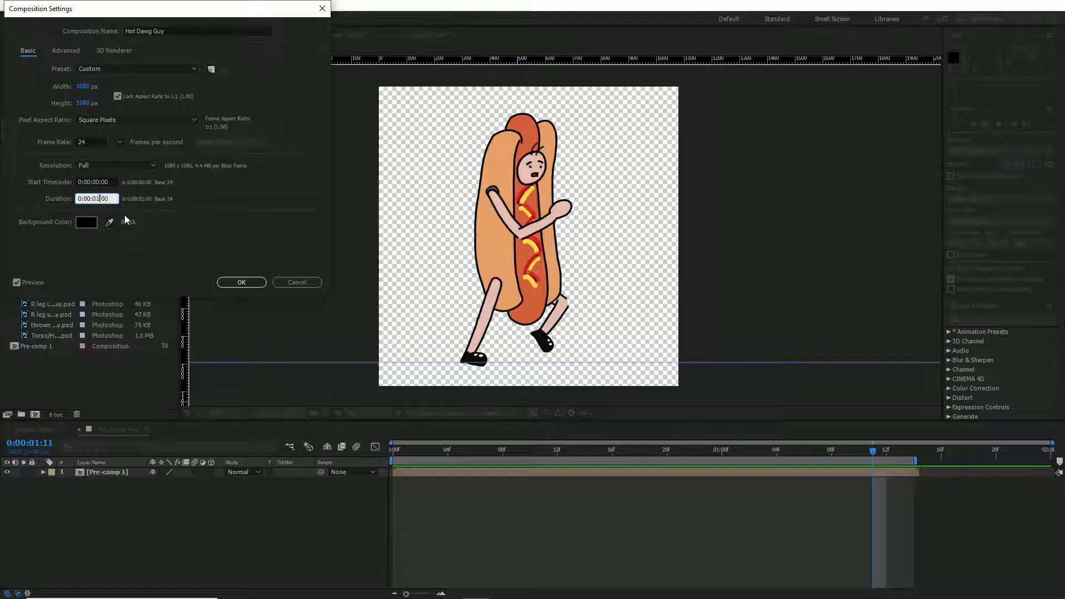
{"action": "type", "text": "16"}
{"action": "key", "text": "Return"}
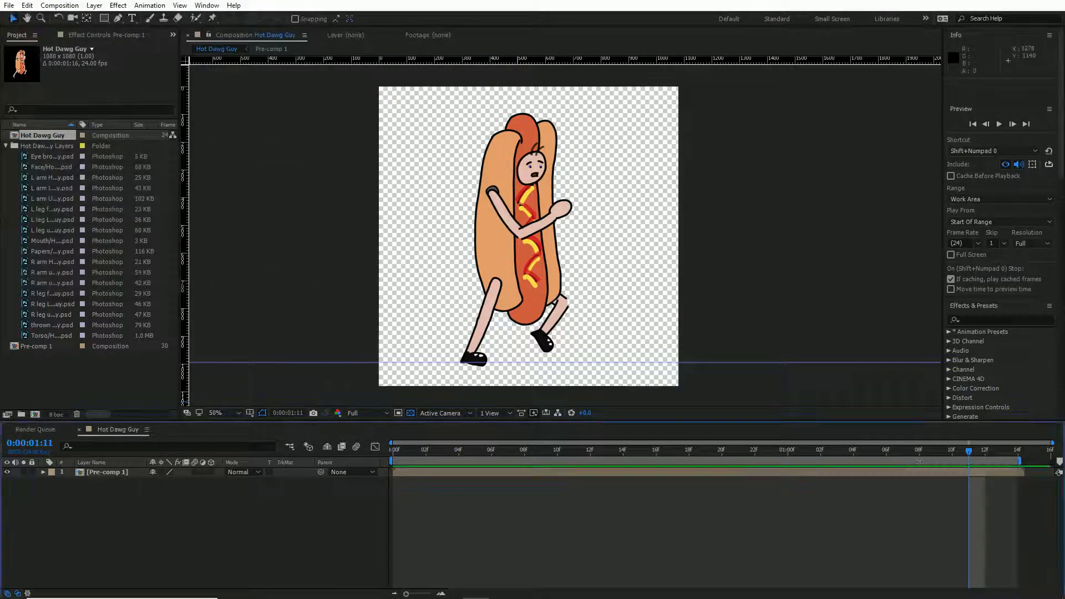
{"action": "key", "text": "space"}
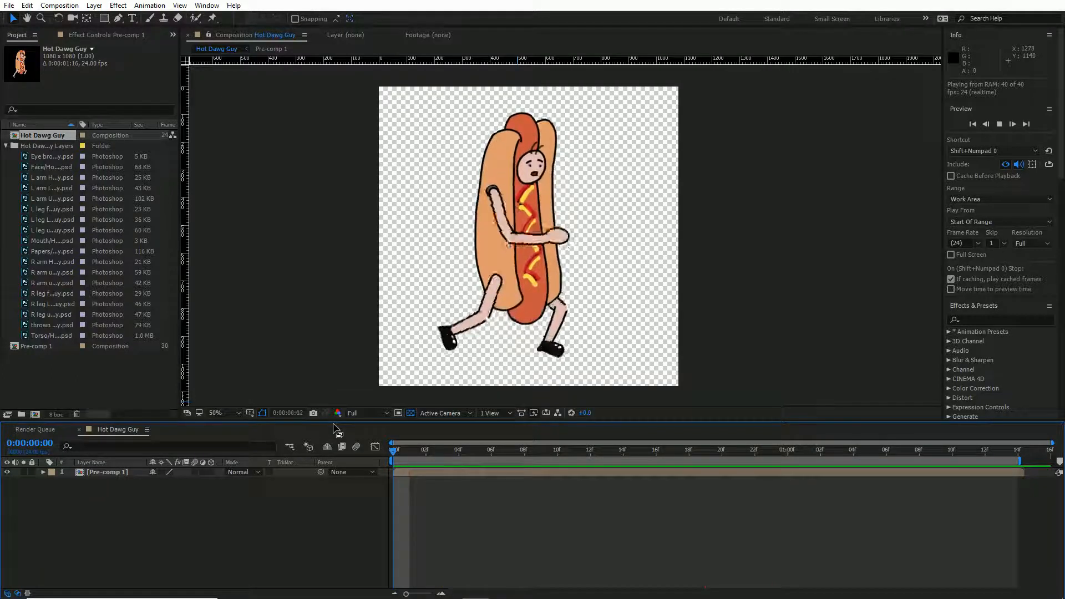
Set the Hot Dawg Guy composition's duration to 0:00:01:14 and preview the looping run cycle.
{"action": "key", "text": "ctrl+k"}
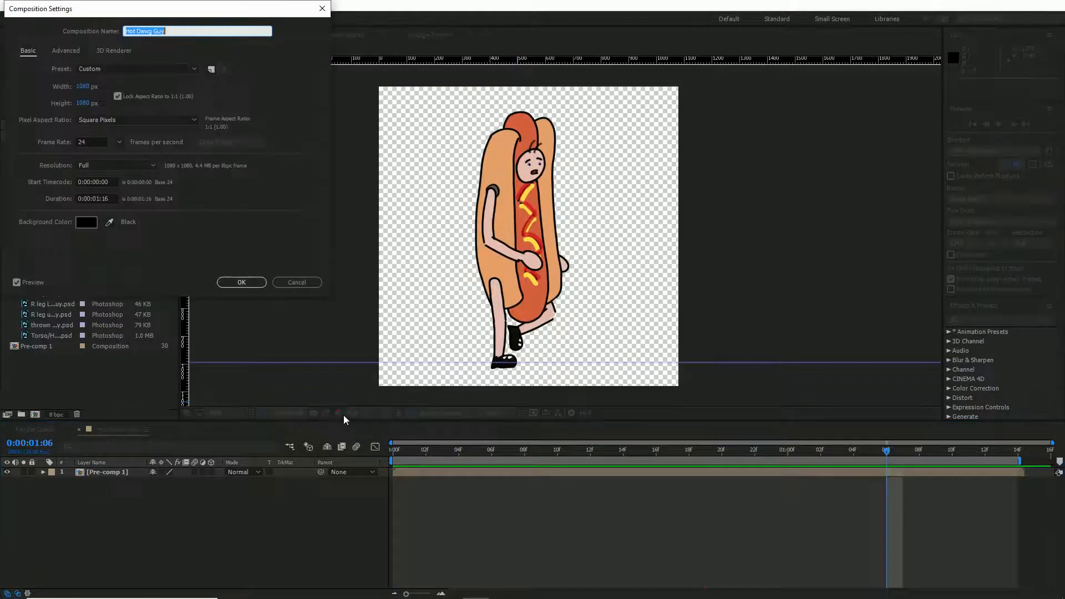
{"action": "left_click", "coordinate": [113, 199]}
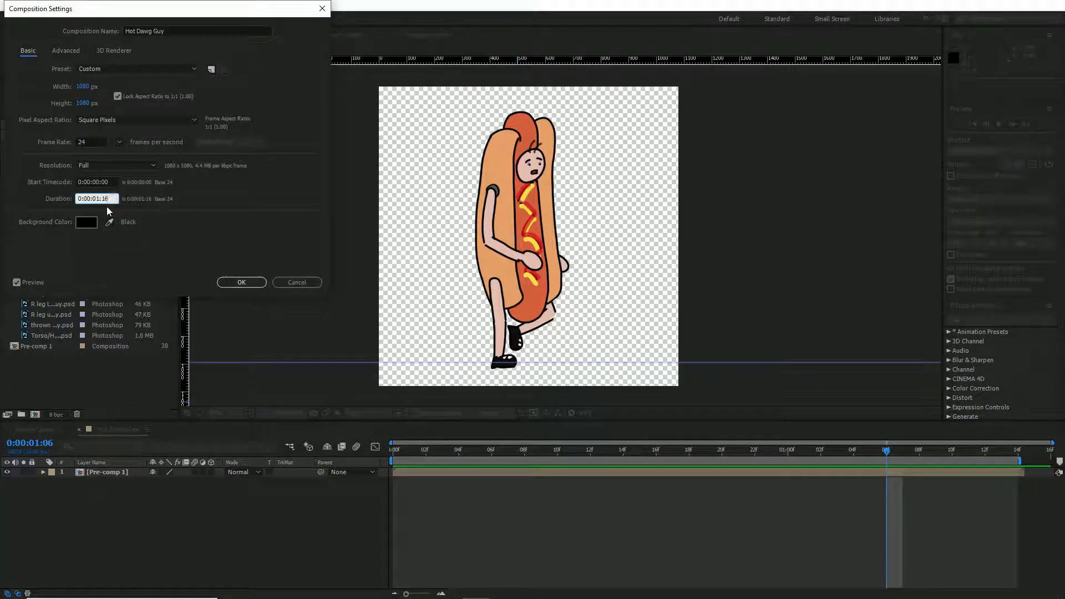
{"action": "key", "text": "BackSpace"}
{"action": "type", "text": "4"}
{"action": "key", "text": "Return"}
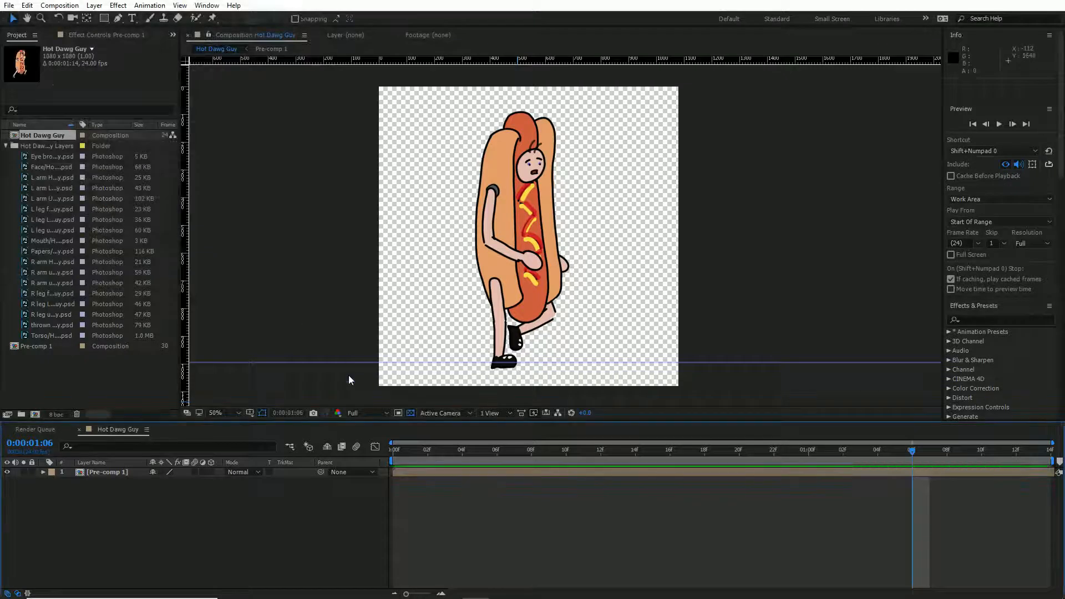
{"action": "key", "text": "space"}
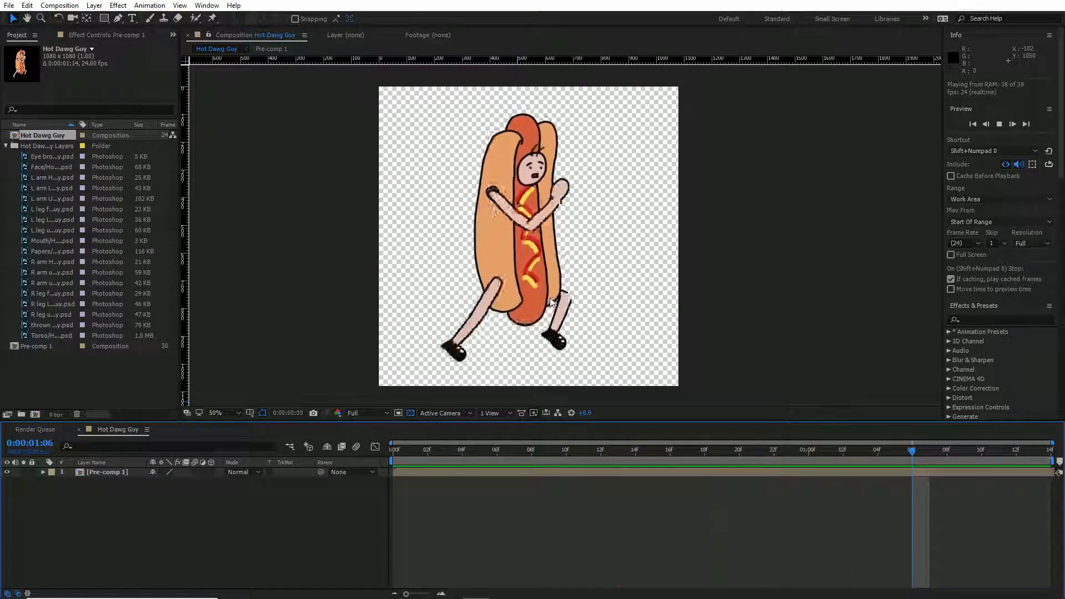
{"action": "key", "text": "space"}
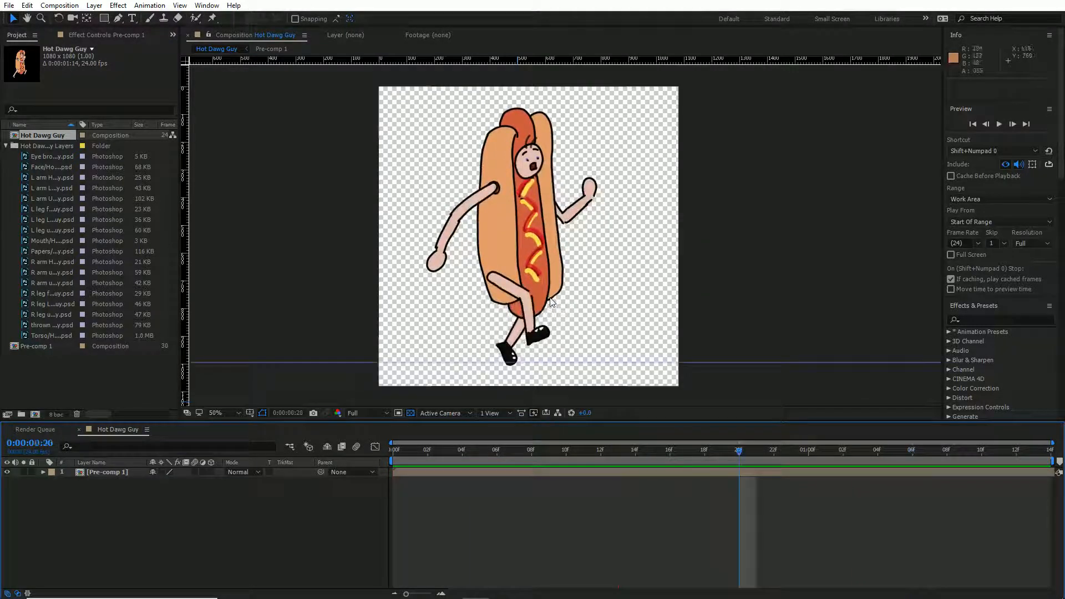